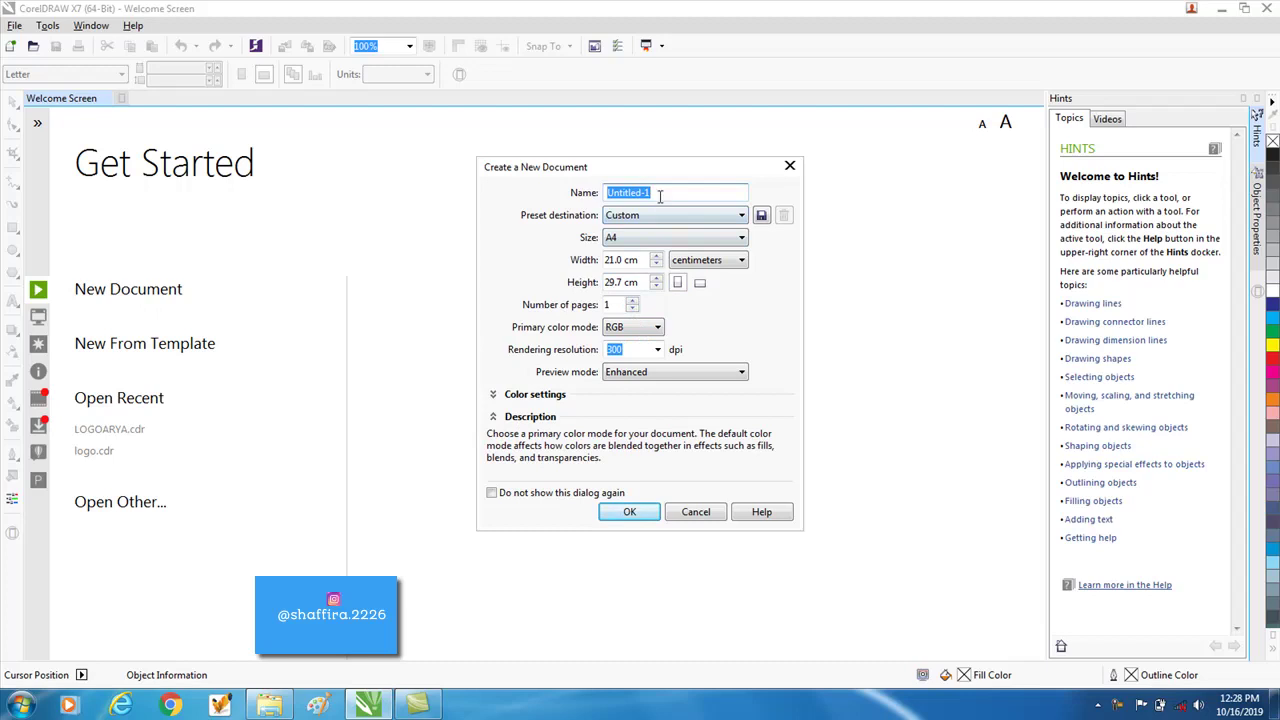
Step: Create a new document named LOGO with an A5 page size and centimeters as the unit
{"action": "left_click", "coordinate": [662, 238]}
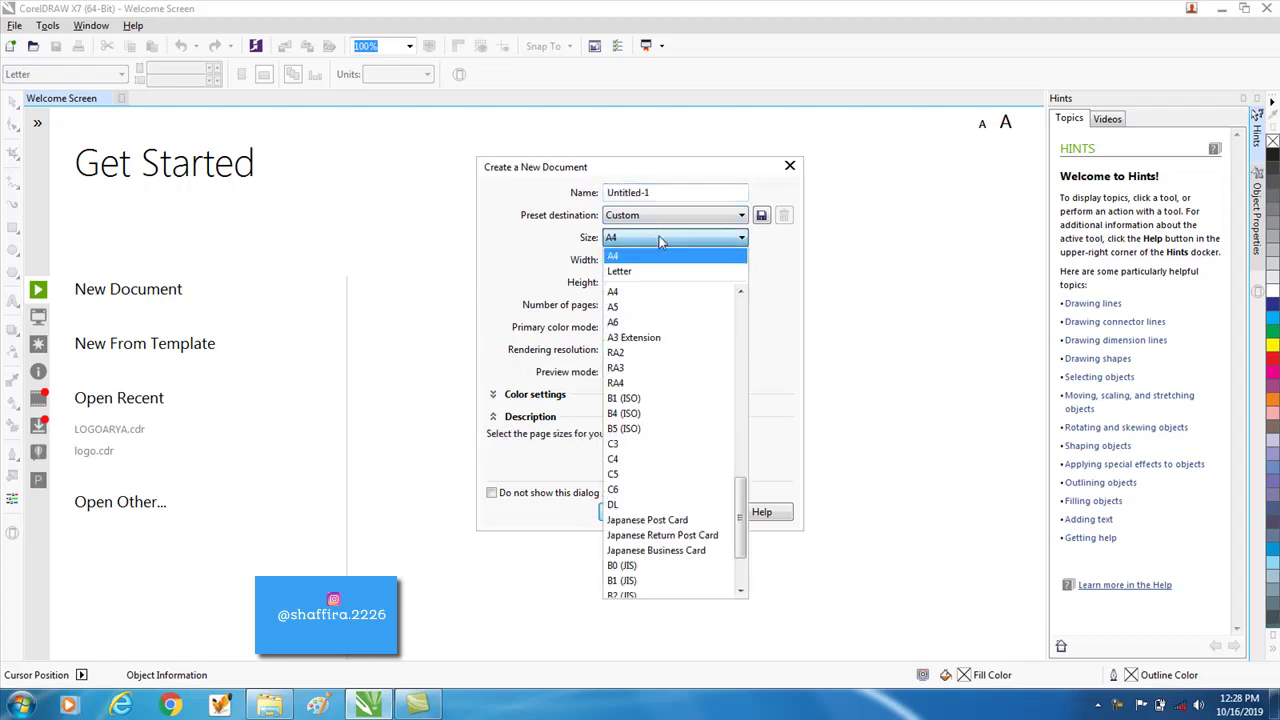
{"action": "left_click", "coordinate": [660, 305]}
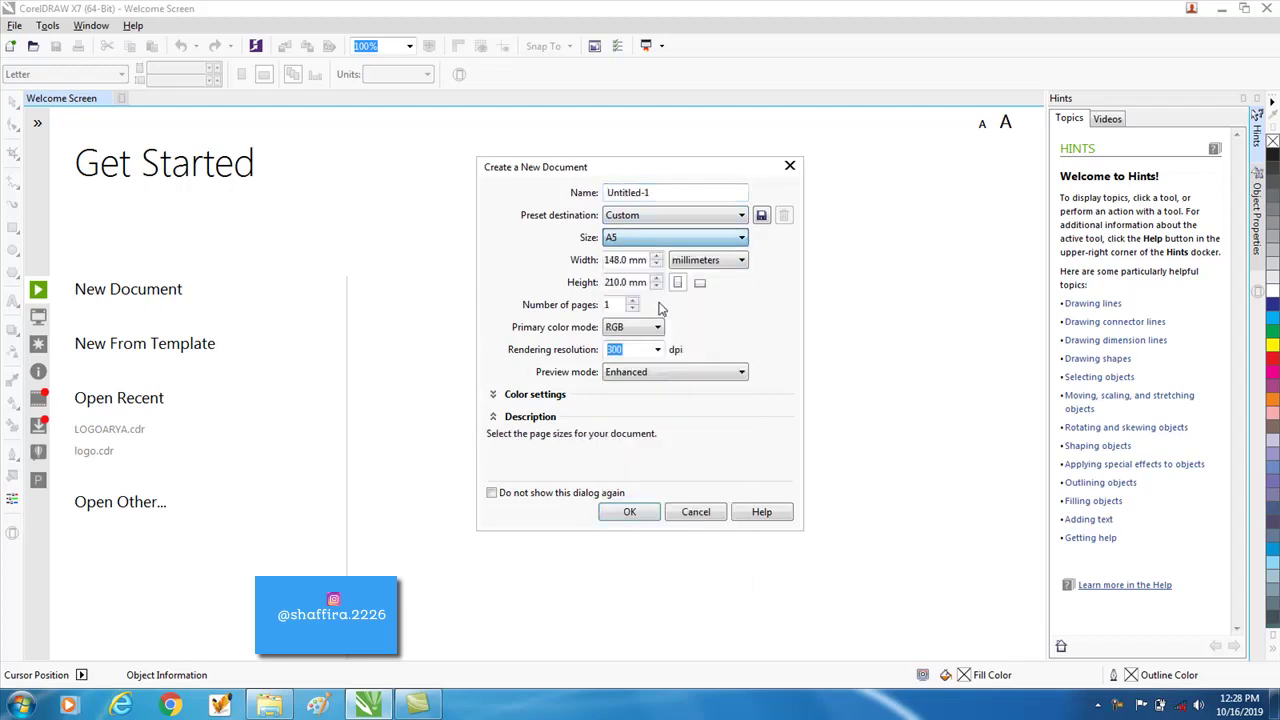
{"action": "left_click", "coordinate": [688, 258]}
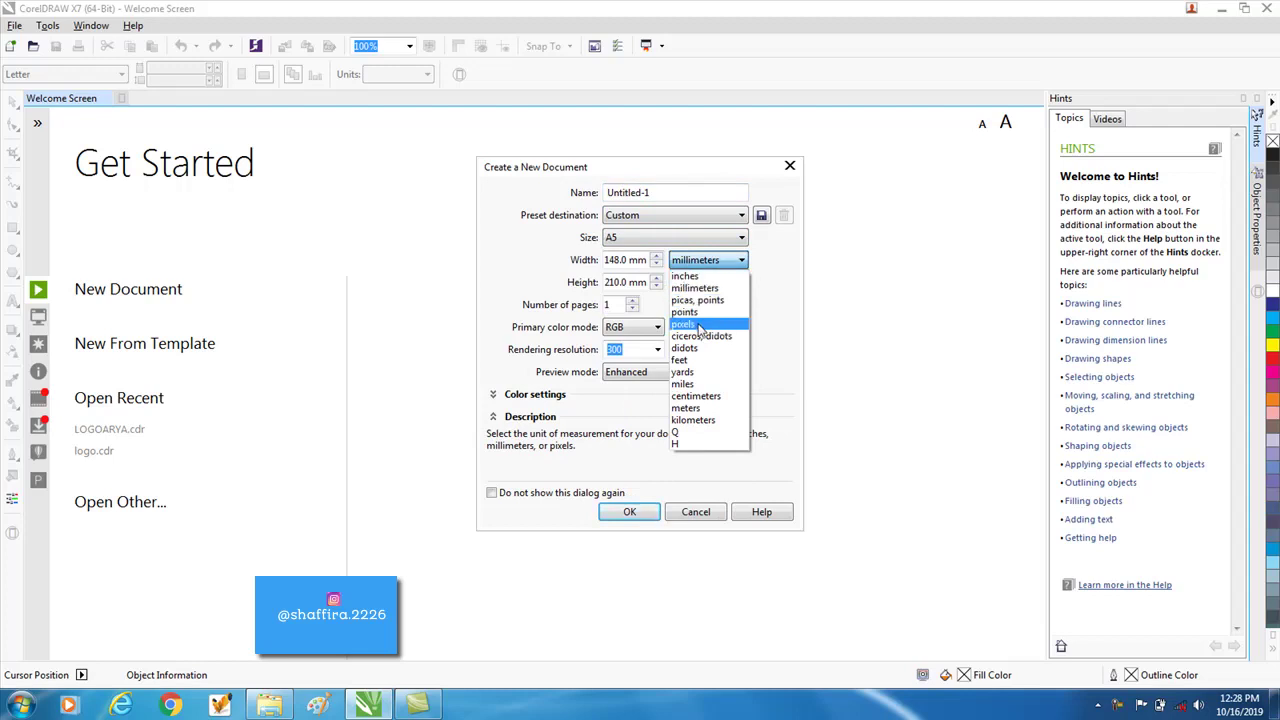
{"action": "left_click", "coordinate": [708, 396]}
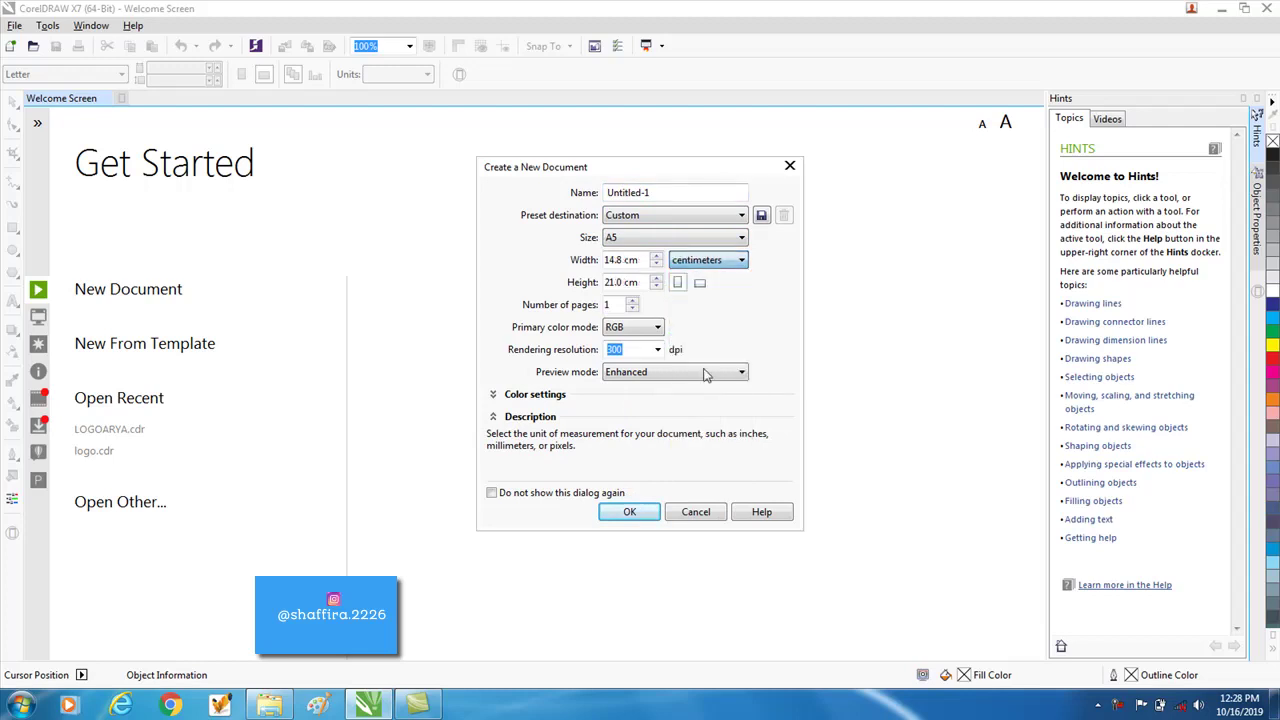
{"action": "double_click", "coordinate": [680, 192]}
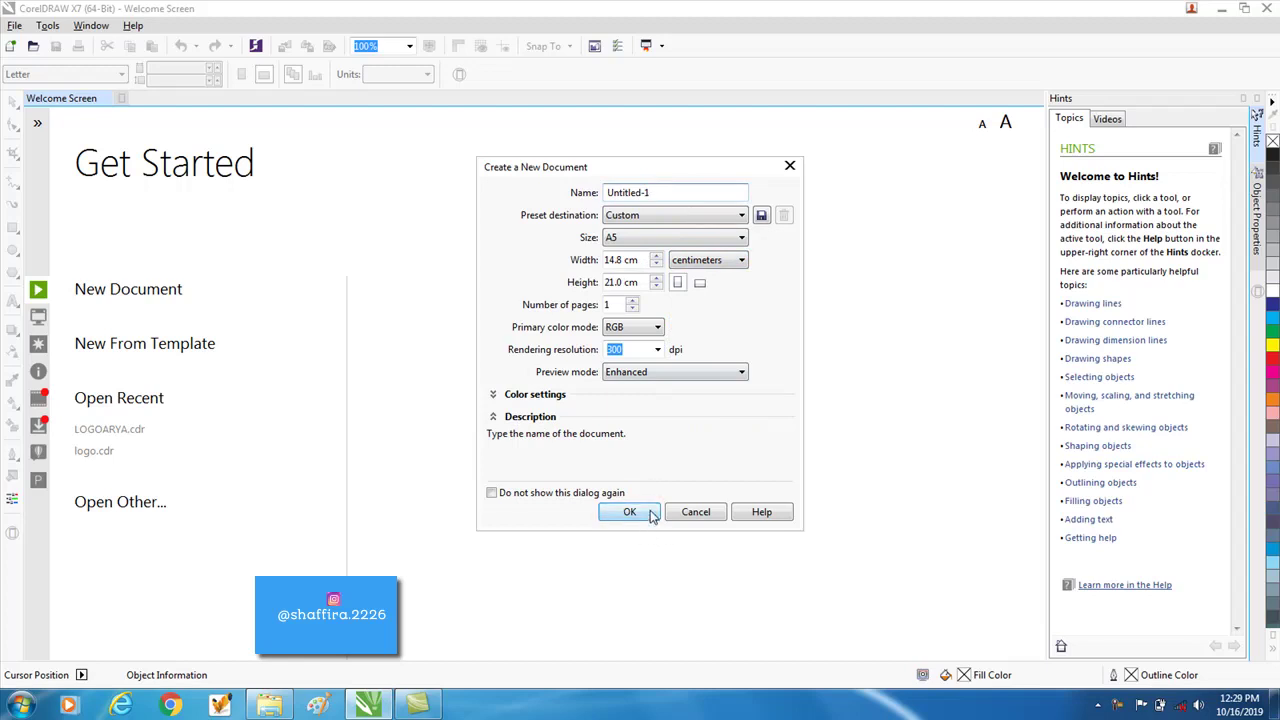
{"action": "left_click_drag", "start_coordinate": [657, 193], "coordinate": [559, 190]}
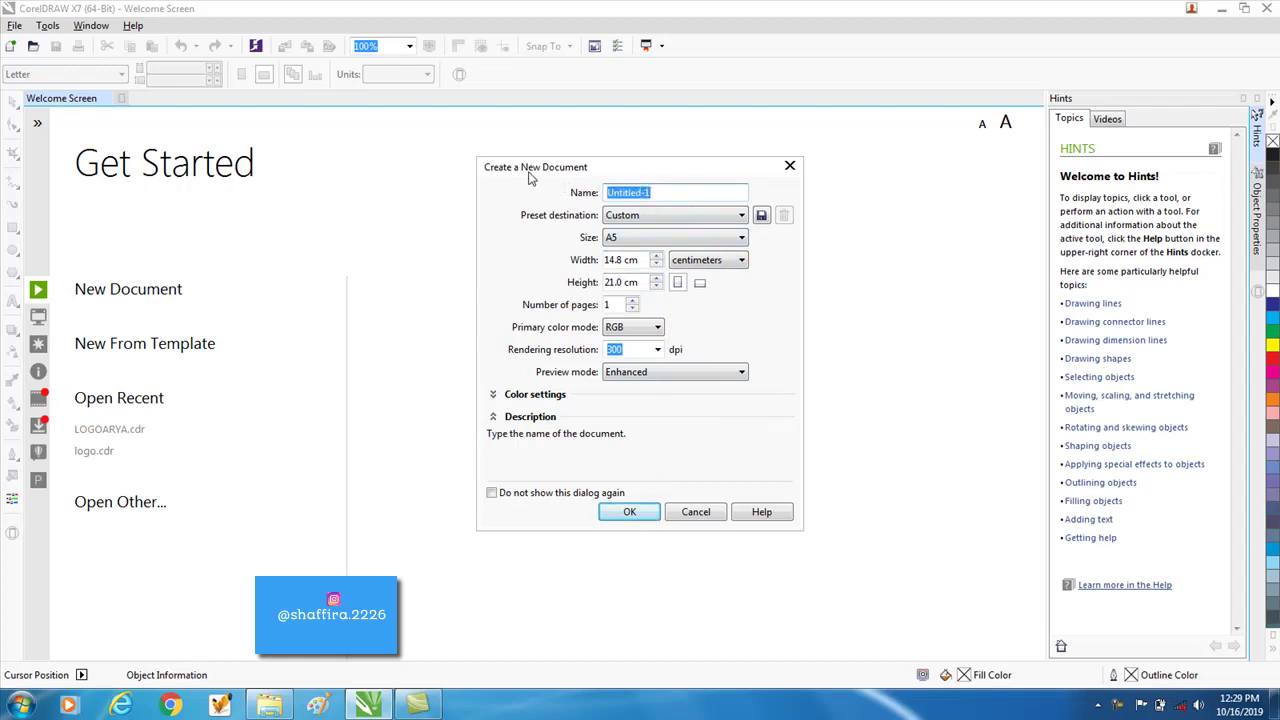
{"action": "type", "text": "LOGO"}
{"action": "left_click", "coordinate": [612, 510]}
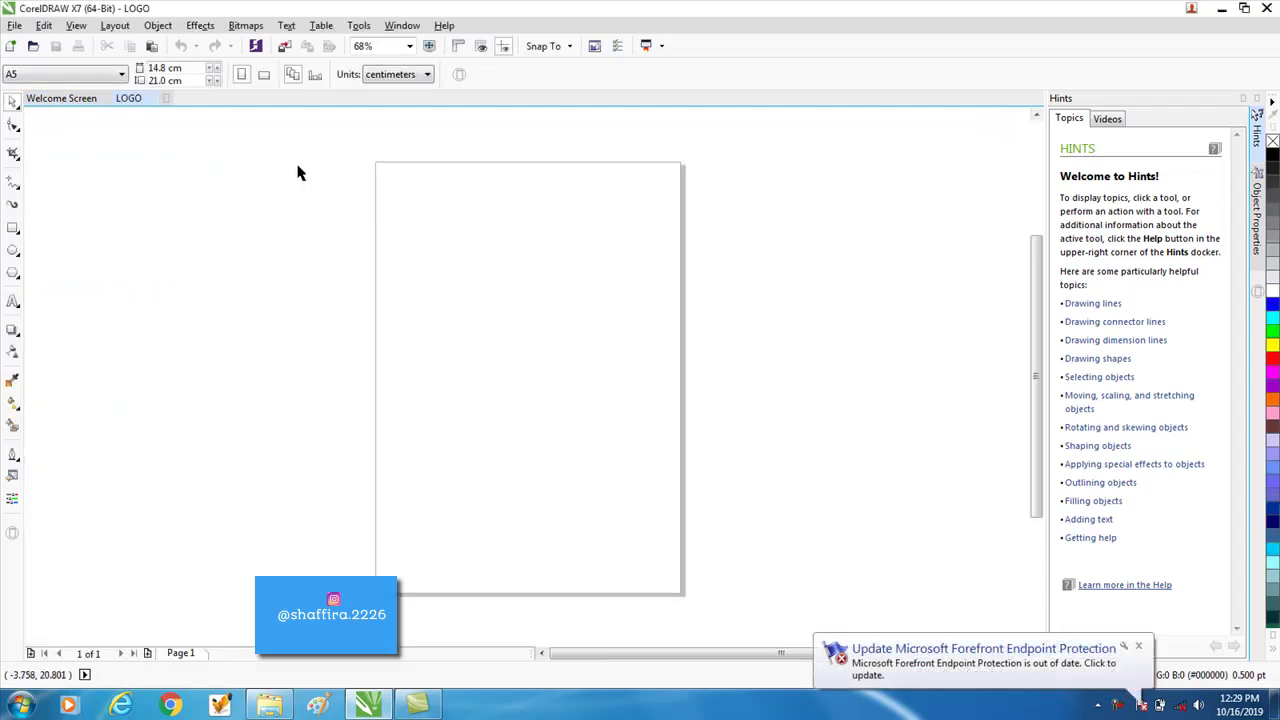
Step: Add the artistic text "AR" in the upper part of the page
{"action": "left_click", "coordinate": [13, 301]}
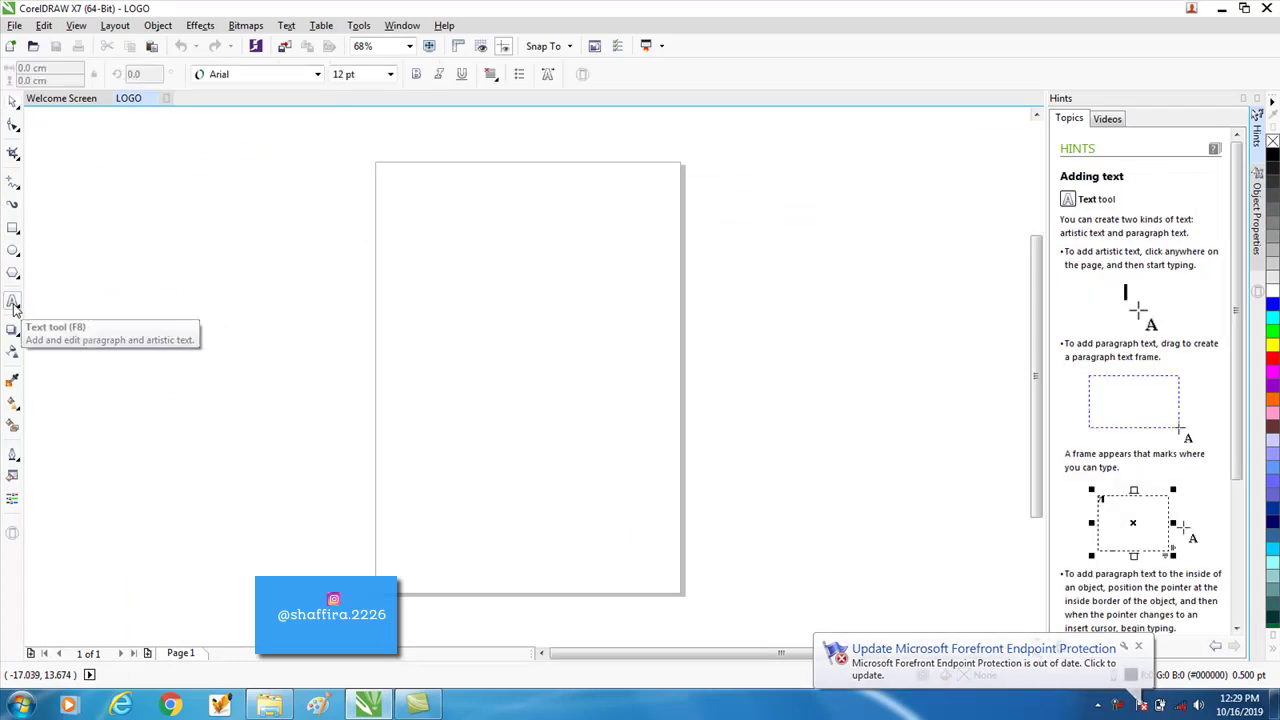
{"action": "left_click", "coordinate": [442, 254]}
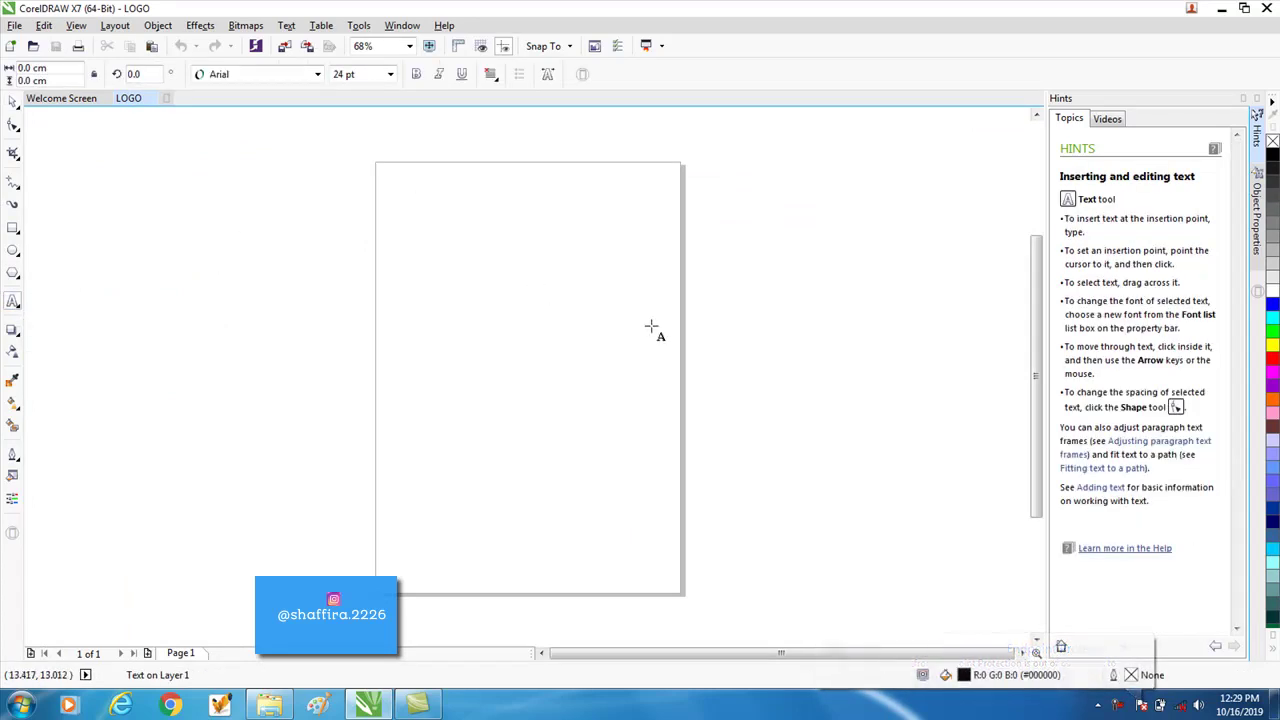
{"action": "type", "text": "A"}
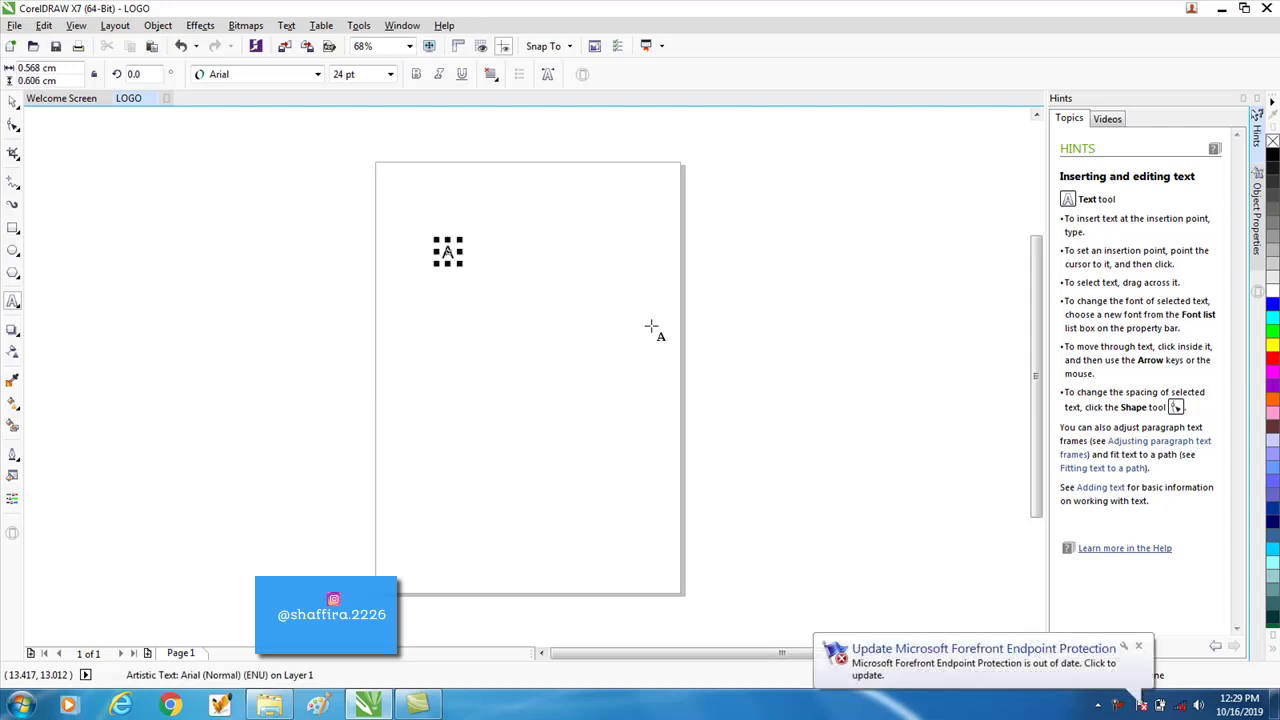
{"action": "type", "text": "R"}
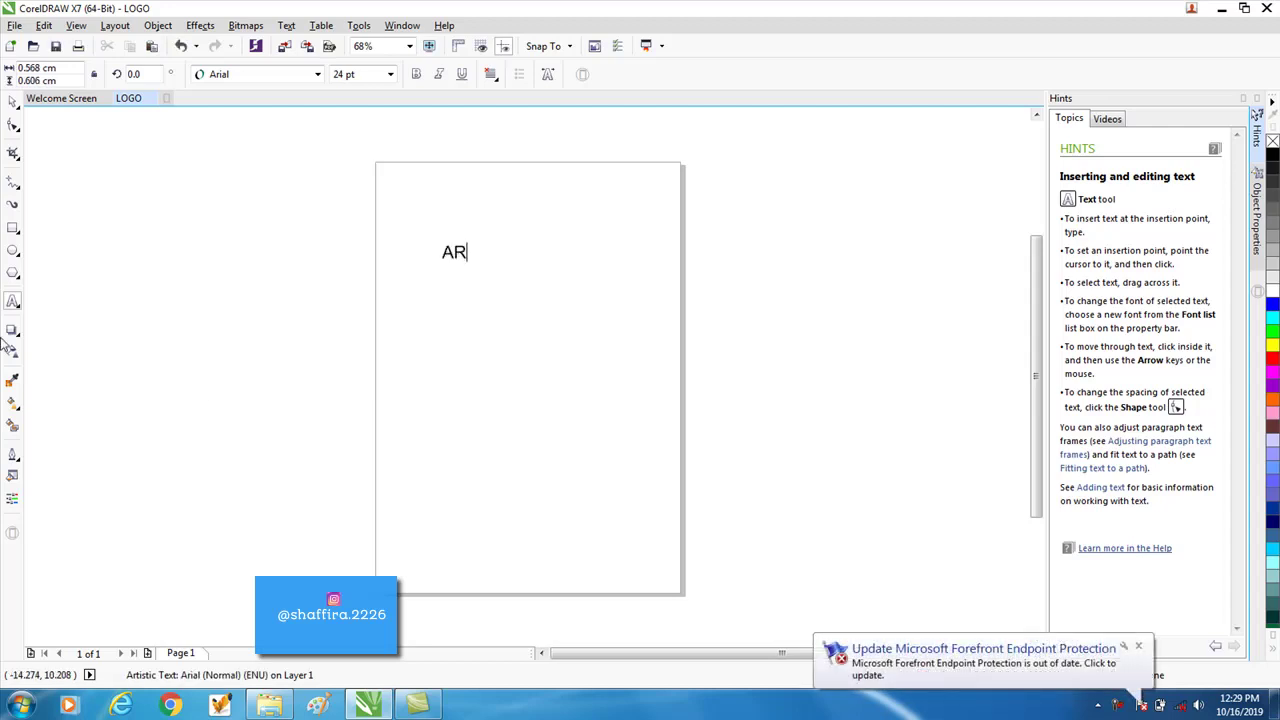
{"action": "left_click", "coordinate": [13, 101]}
{"action": "left_click", "coordinate": [597, 280]}
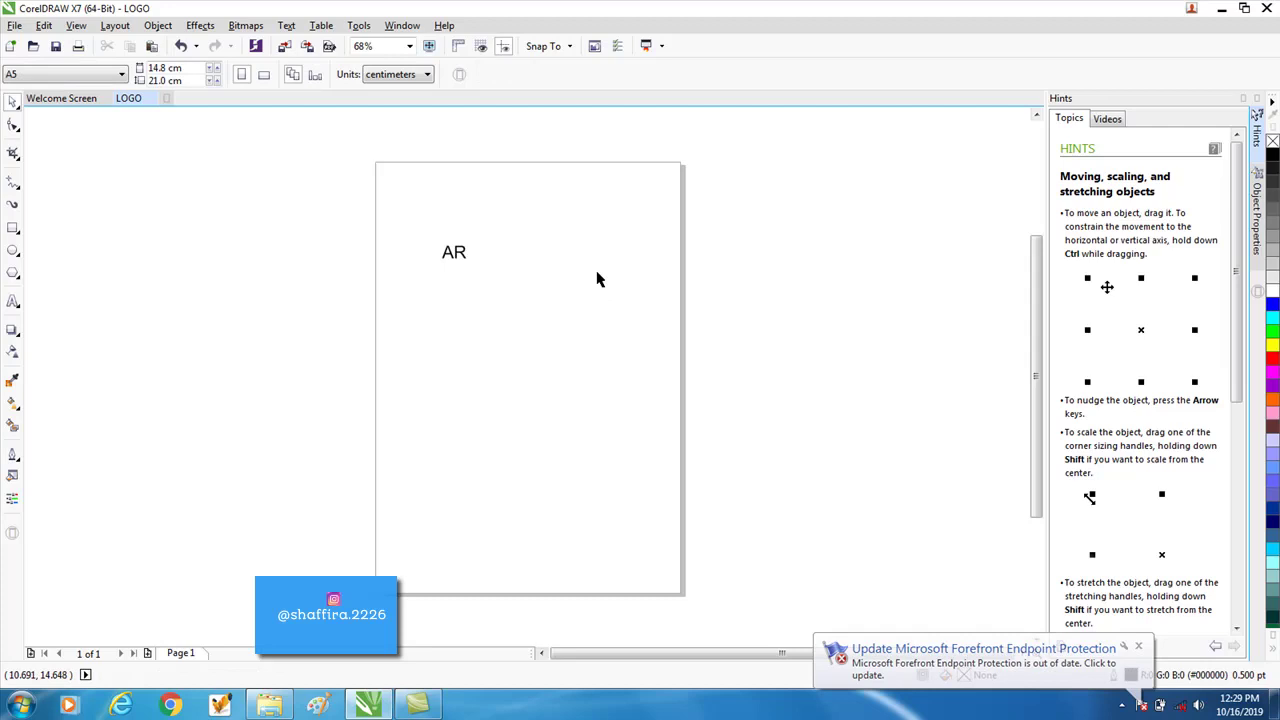
Step: Enlarge the AR text proportionally to about 9.5 cm wide and try the Beautify Script font on it
{"action": "left_click", "coordinate": [457, 257]}
{"action": "left_click_drag", "start_coordinate": [471, 266], "coordinate": [650, 404]}
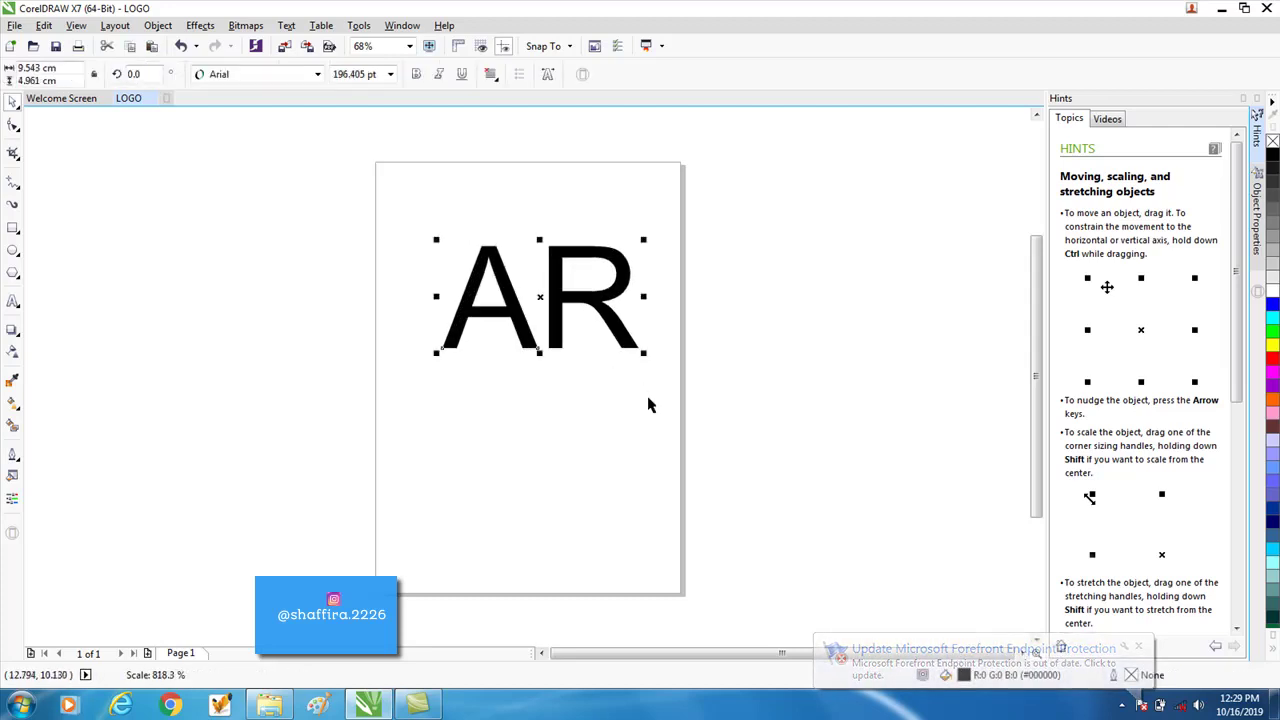
{"action": "left_click", "coordinate": [646, 397]}
{"action": "left_click", "coordinate": [523, 322]}
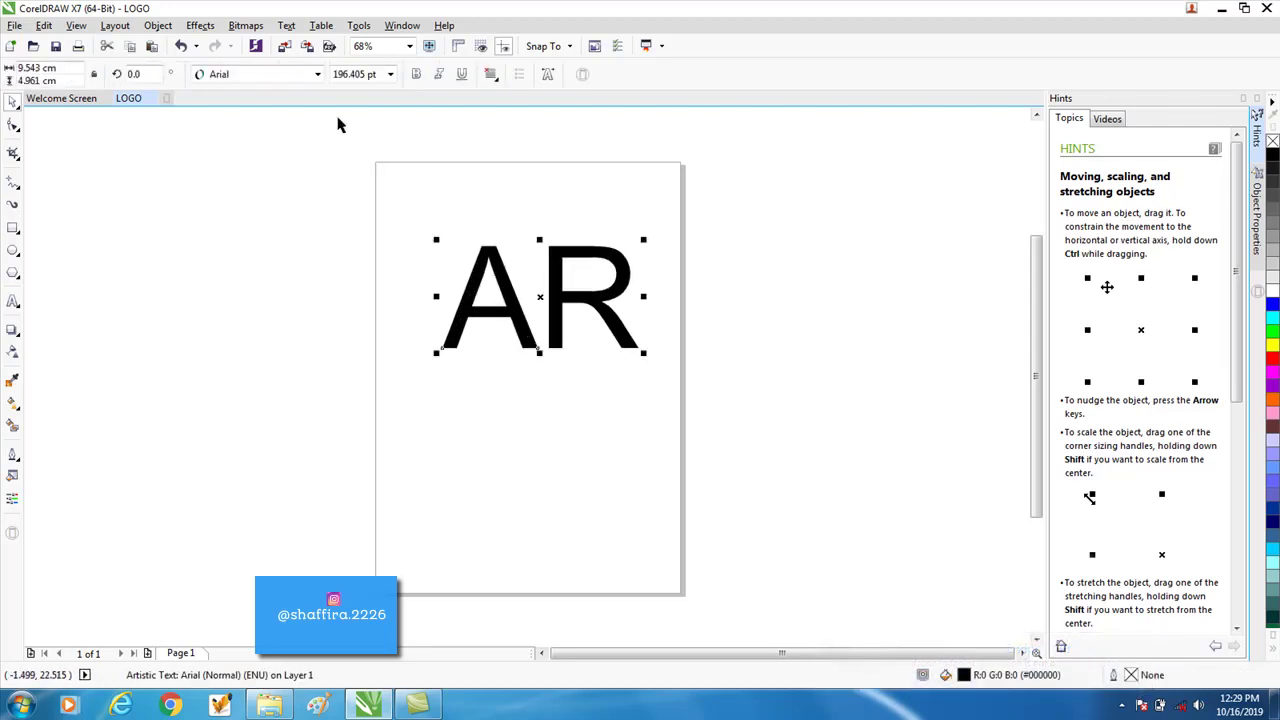
{"action": "left_click", "coordinate": [316, 76]}
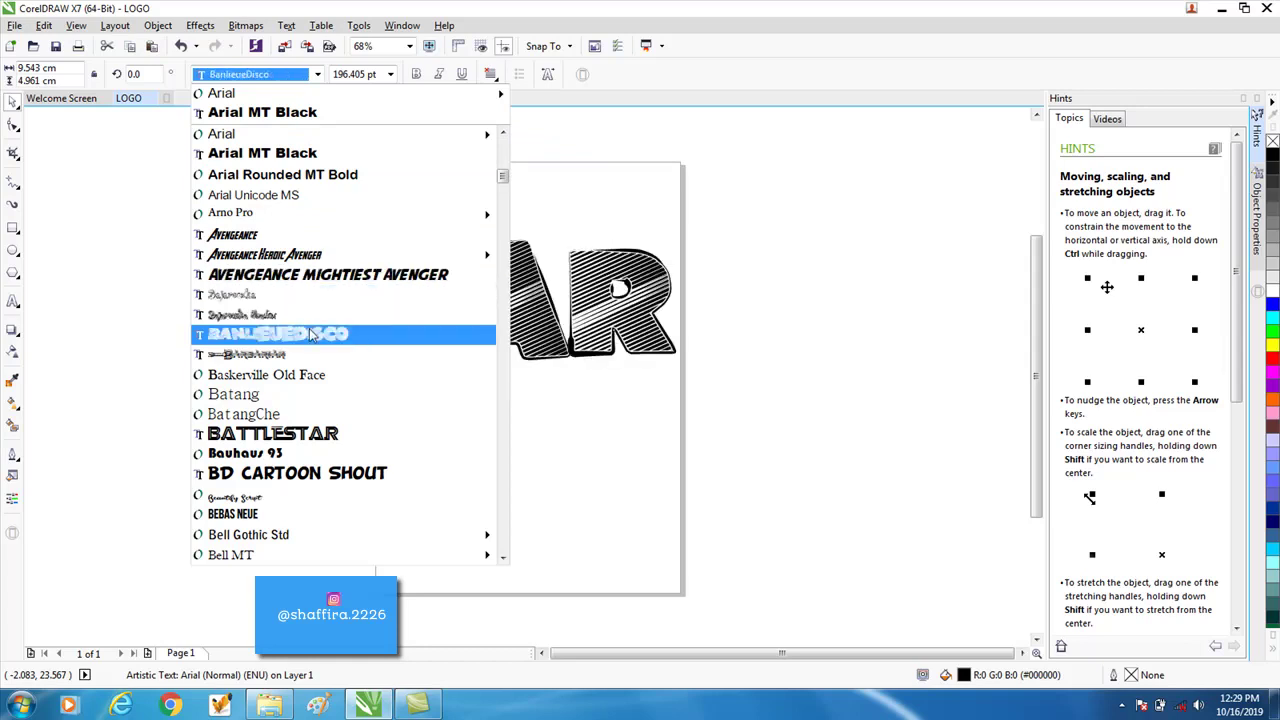
{"action": "left_click", "coordinate": [310, 497]}
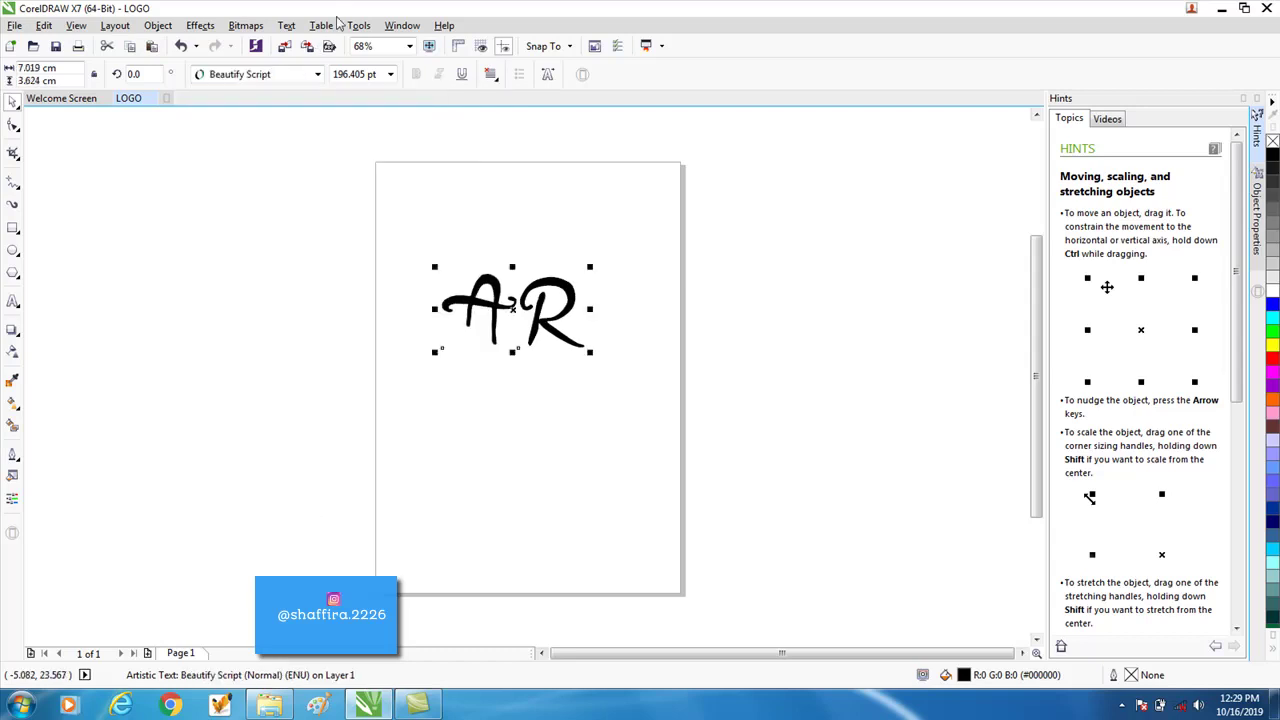
Step: Preview other fonts on the AR text and apply Brilliantte Presonal Use Only
{"action": "left_click", "coordinate": [317, 74]}
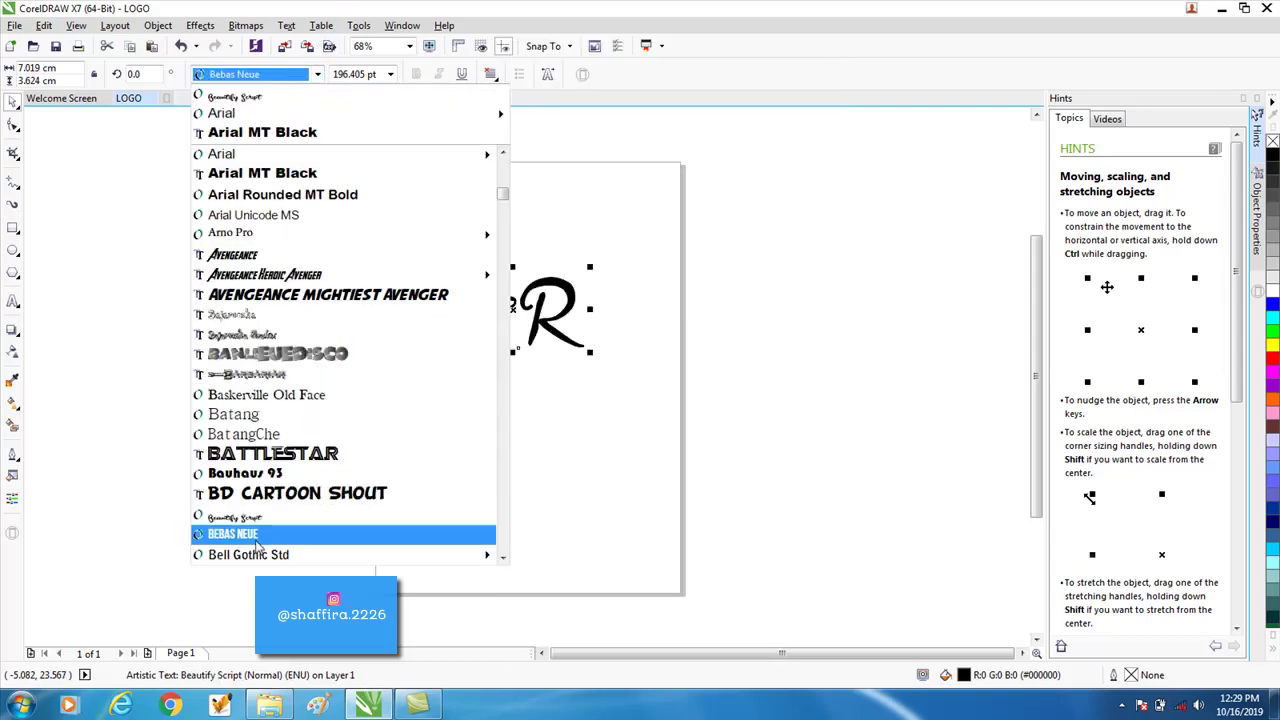
{"action": "scroll", "coordinate": [258, 540], "scroll_direction": "down", "scroll_amount": 3}
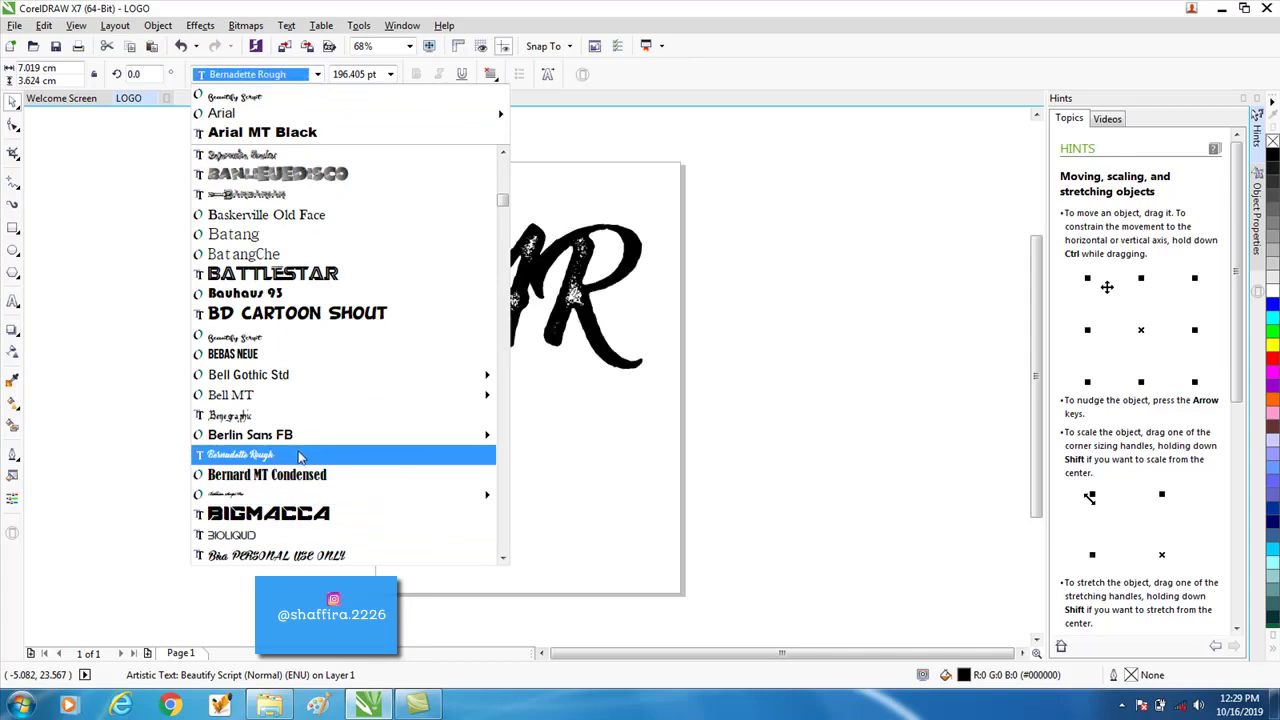
{"action": "mouse_move", "coordinate": [287, 497]}
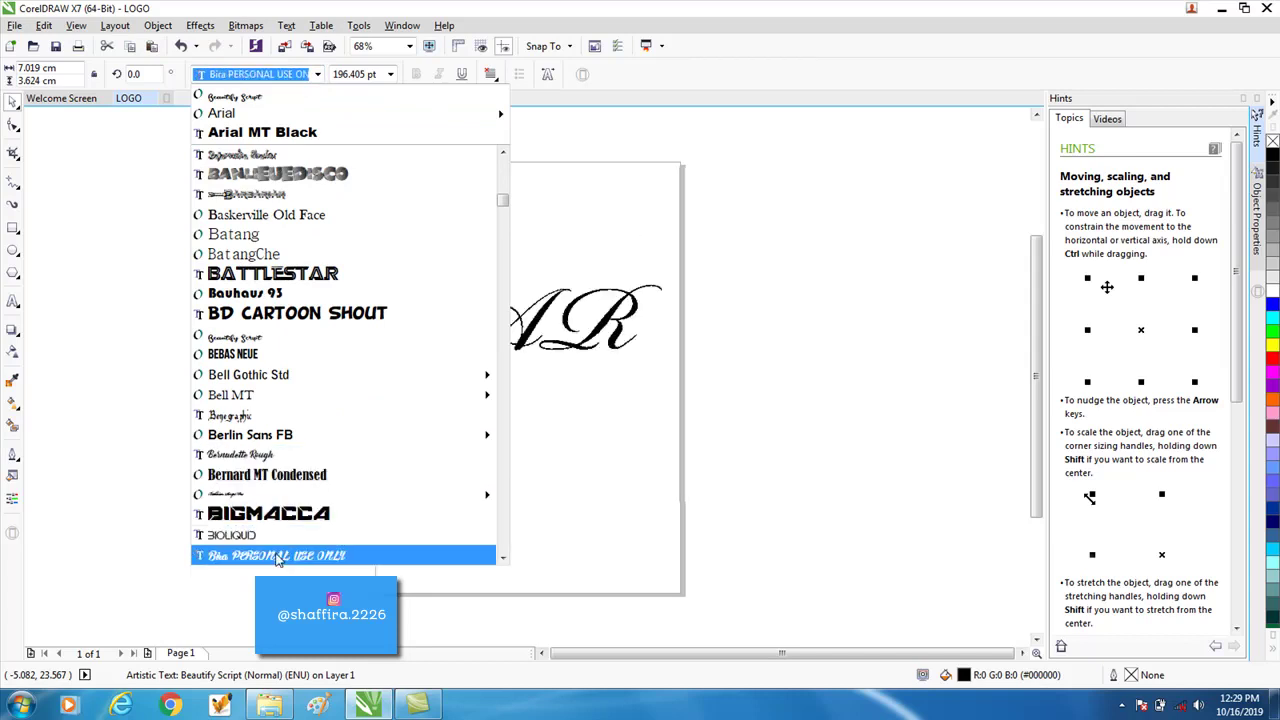
{"action": "scroll", "coordinate": [280, 545], "scroll_direction": "down", "scroll_amount": 3}
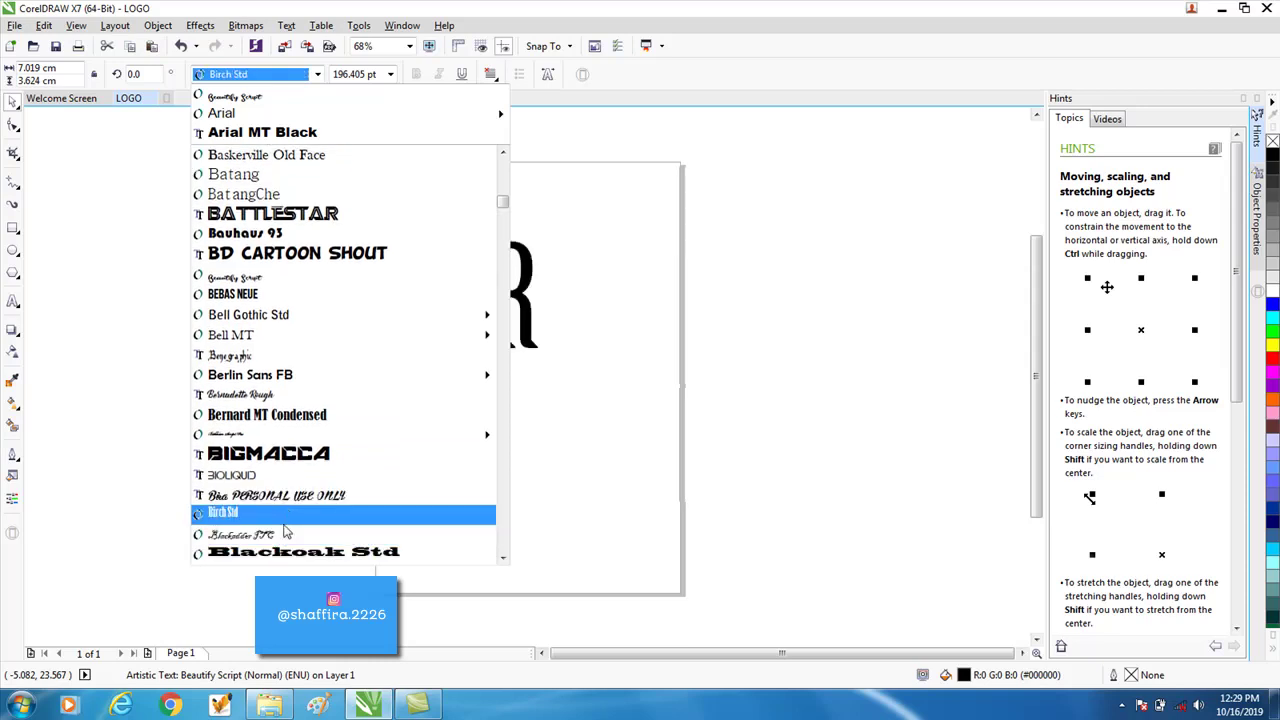
{"action": "scroll", "coordinate": [284, 543], "scroll_direction": "down", "scroll_amount": 3}
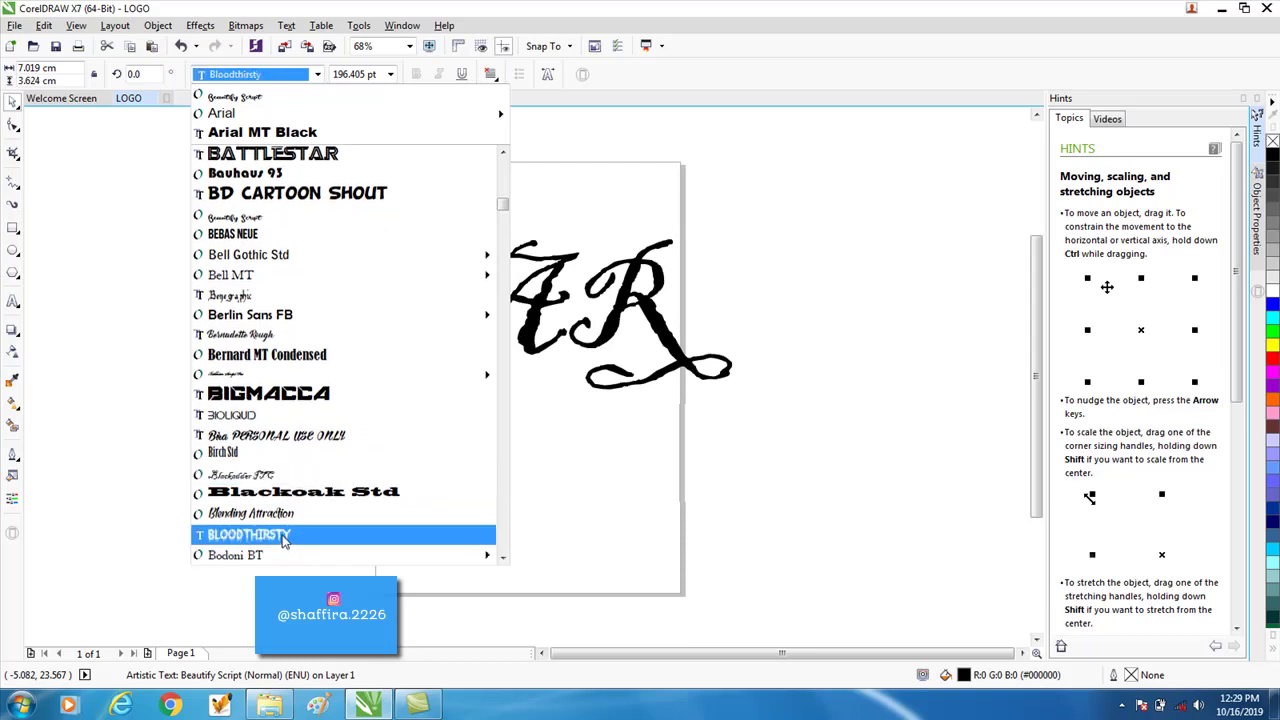
{"action": "scroll", "coordinate": [284, 518], "scroll_direction": "down", "scroll_amount": 3}
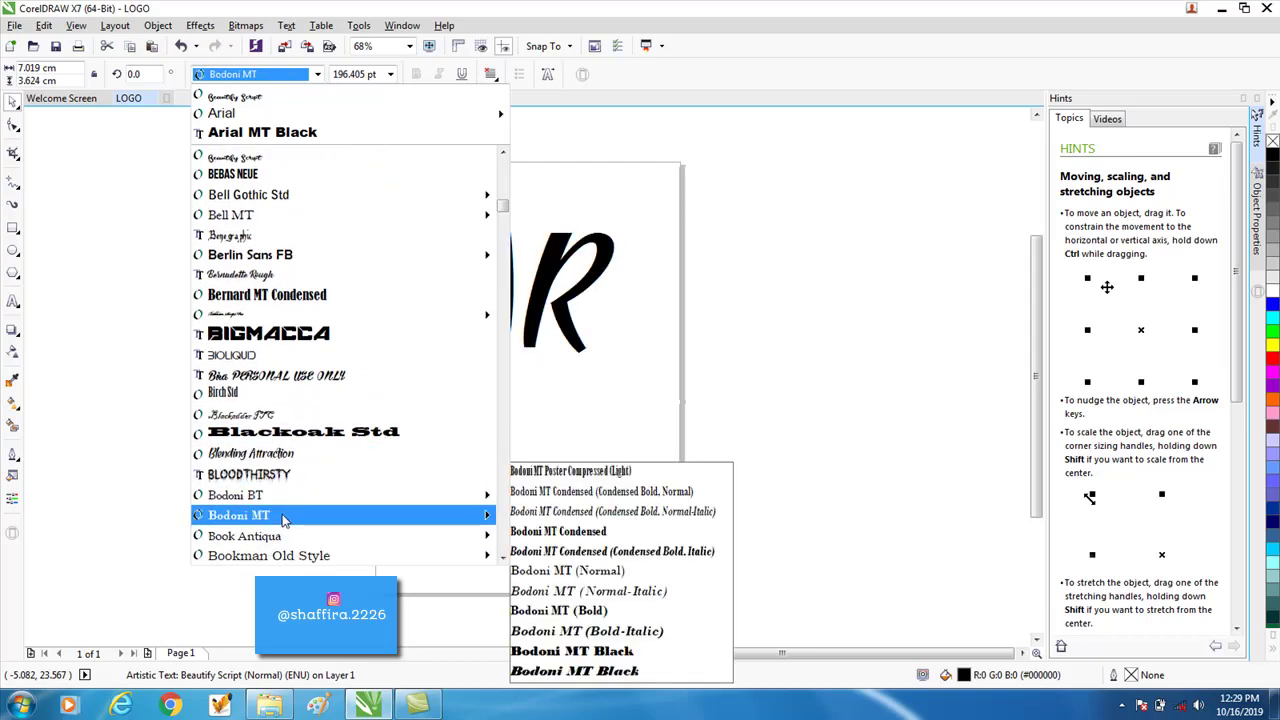
{"action": "mouse_move", "coordinate": [338, 495]}
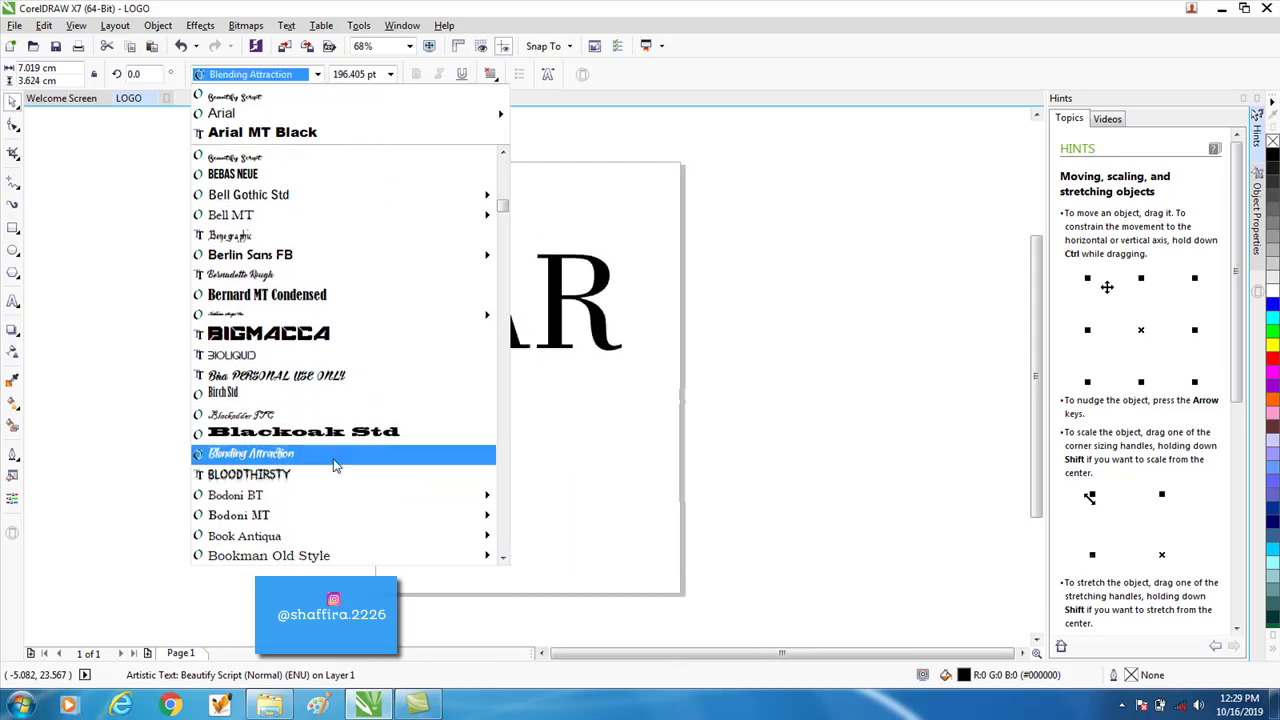
{"action": "scroll", "coordinate": [330, 500], "scroll_direction": "down", "scroll_amount": 1}
{"action": "scroll", "coordinate": [330, 505], "scroll_direction": "down", "scroll_amount": 3}
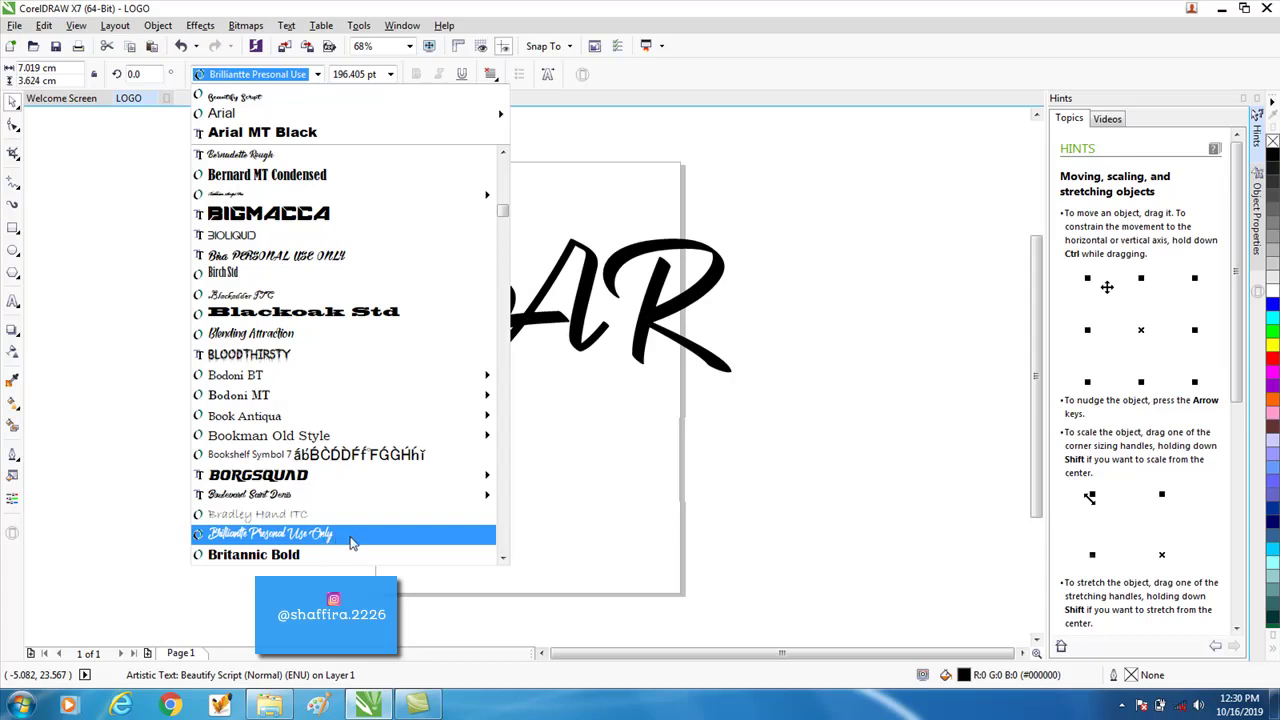
{"action": "left_click", "coordinate": [350, 541]}
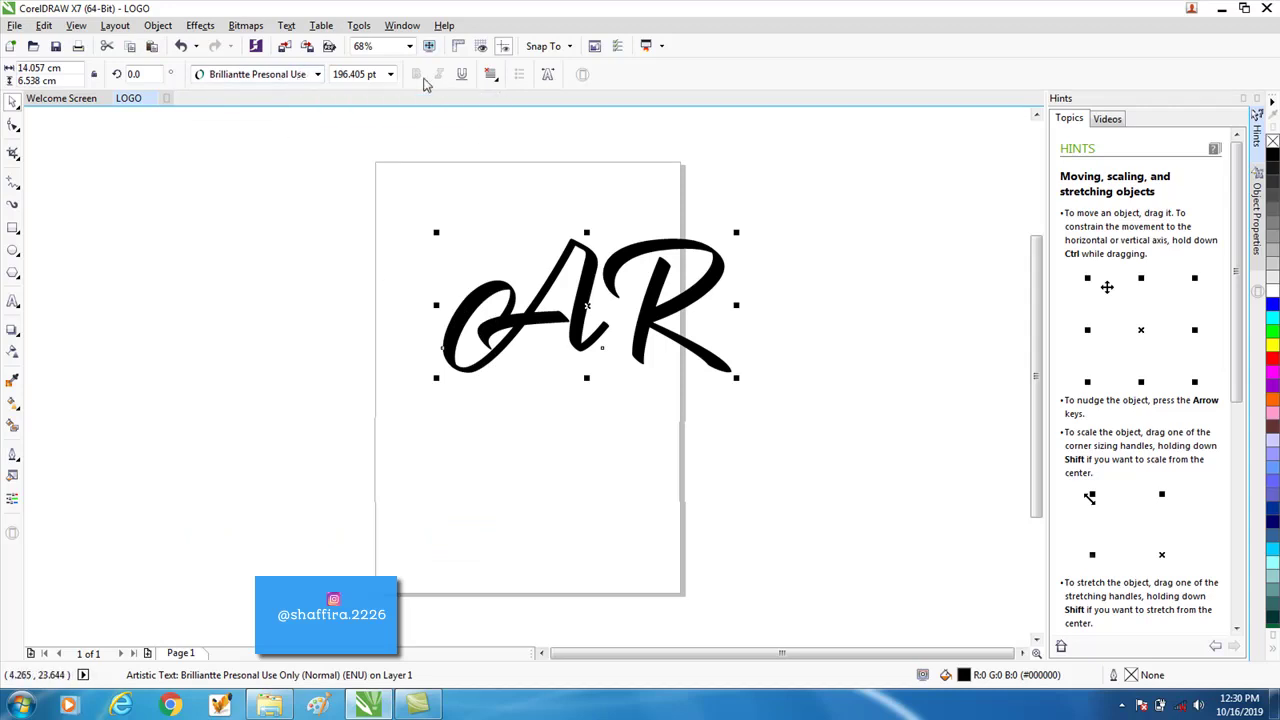
Step: Set the AR text's font size to 30 pt
{"action": "left_click", "coordinate": [347, 74]}
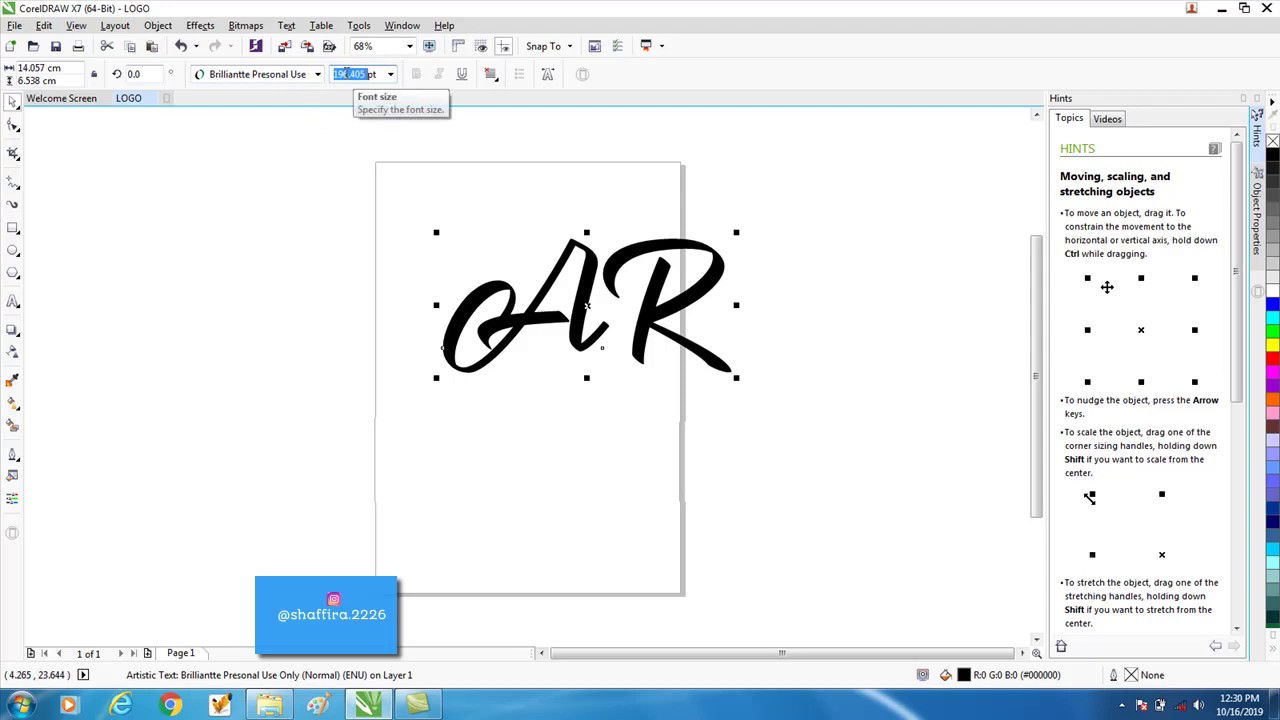
{"action": "type", "text": "30"}
{"action": "key", "text": "Return"}
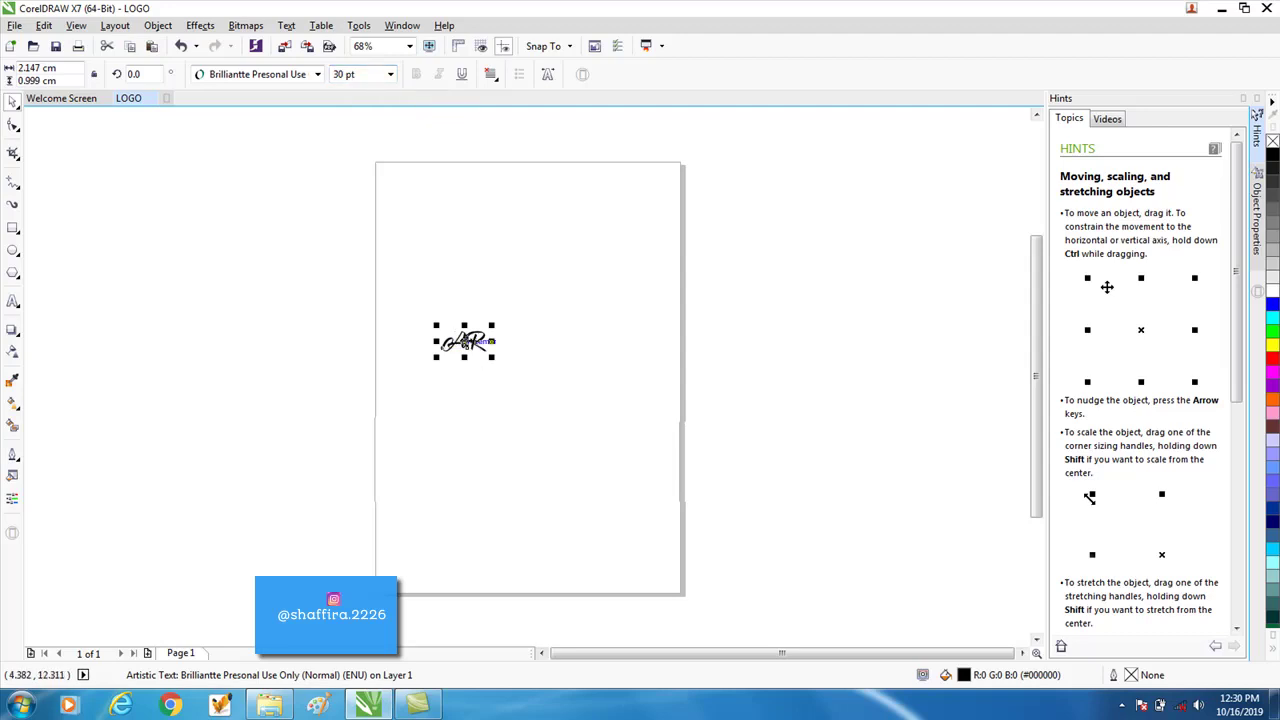
Step: Move the AR text up towards the page's upper centre and set its font size to 60 pt
{"action": "left_click_drag", "start_coordinate": [466, 343], "coordinate": [496, 253]}
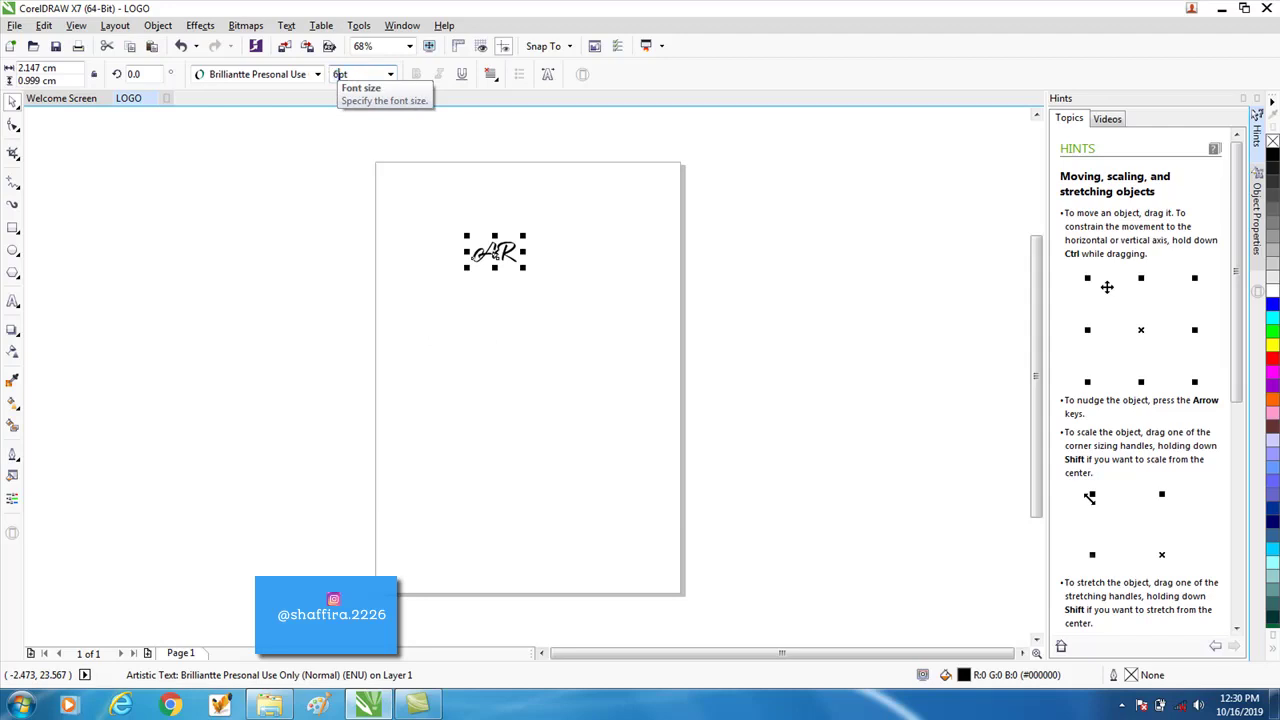
{"action": "key", "text": "Return"}
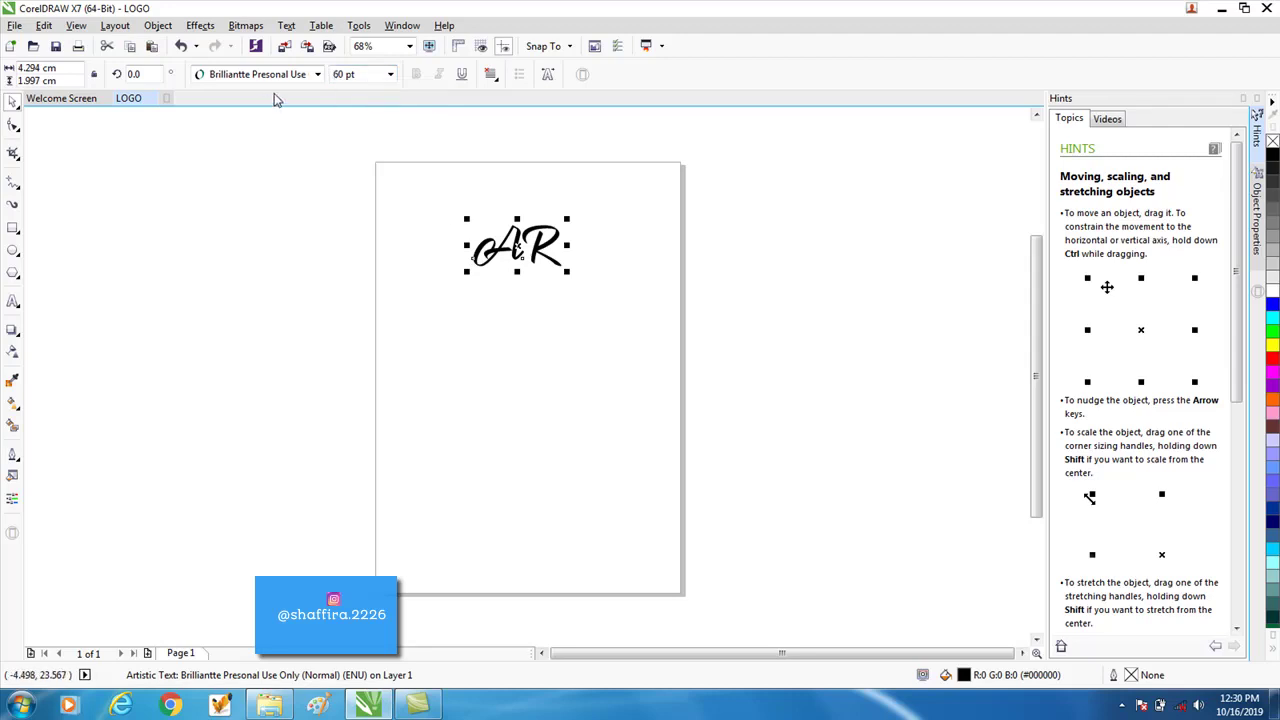
{"action": "left_click", "coordinate": [574, 351]}
Step: Turn on the rulers around the drawing area
{"action": "scroll", "coordinate": [556, 252], "scroll_direction": "up", "scroll_amount": 3}
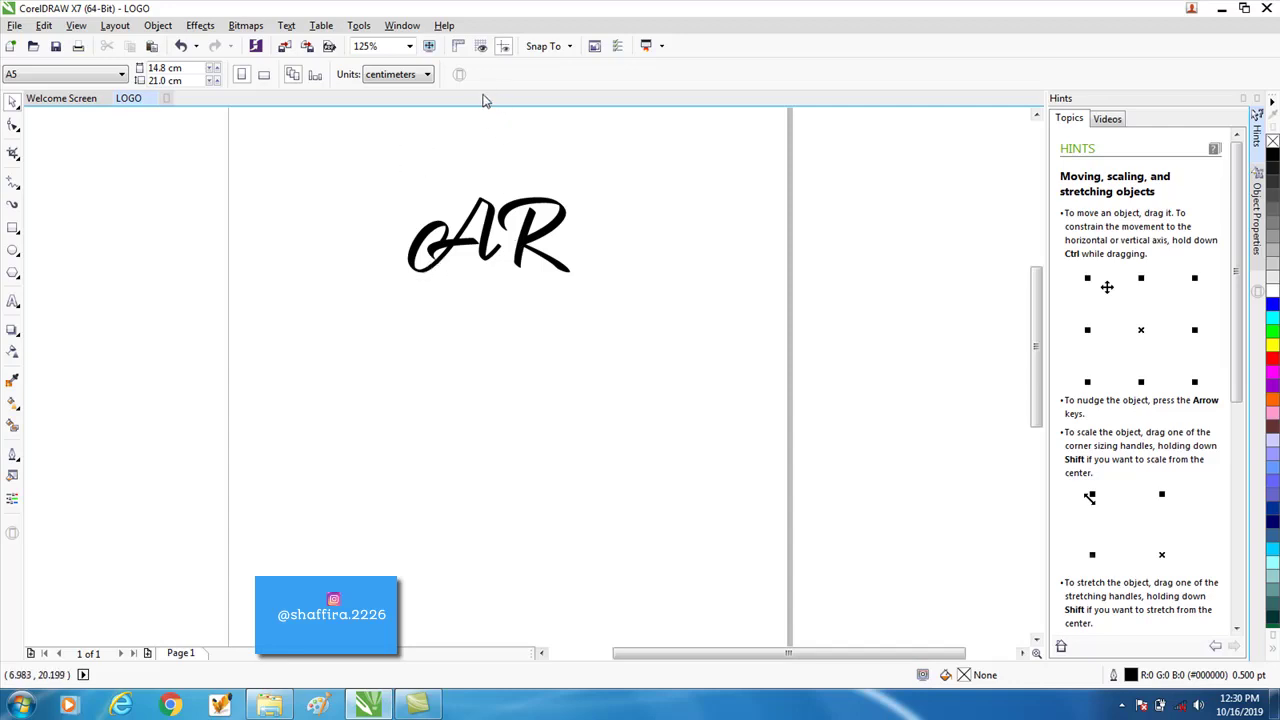
{"action": "left_click", "coordinate": [116, 30]}
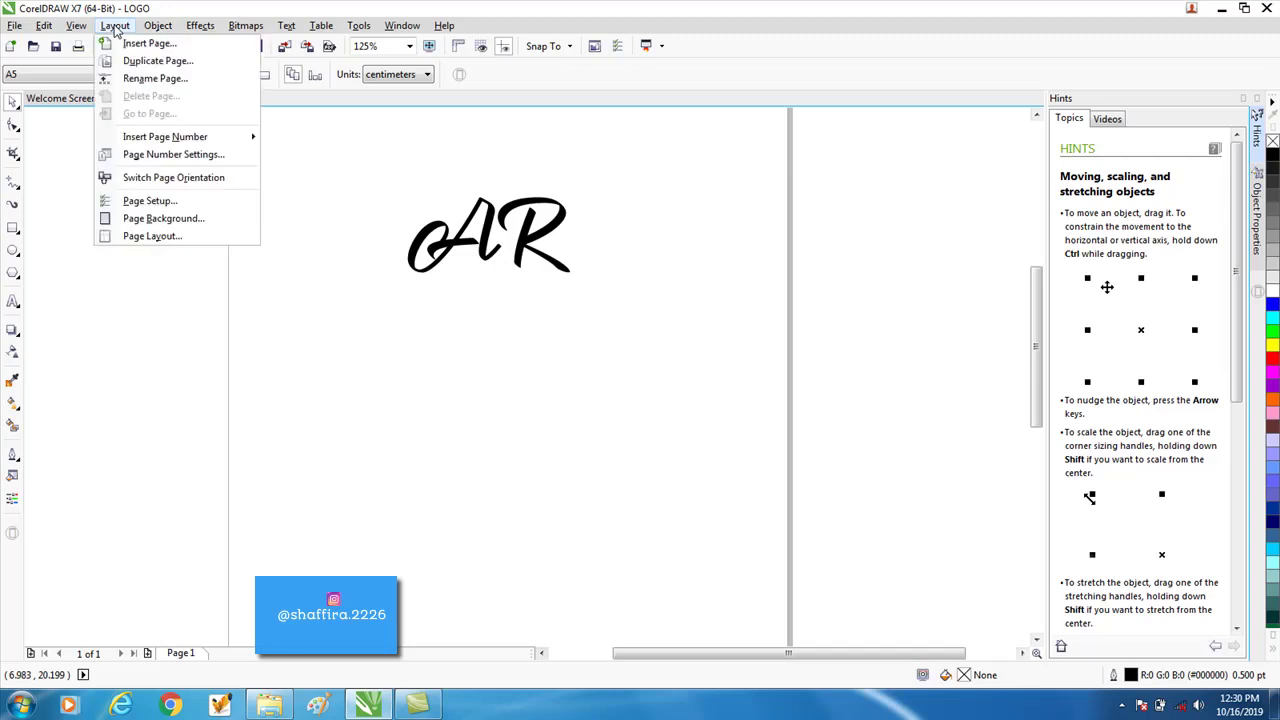
{"action": "mouse_move", "coordinate": [86, 27]}
{"action": "mouse_move", "coordinate": [147, 30]}
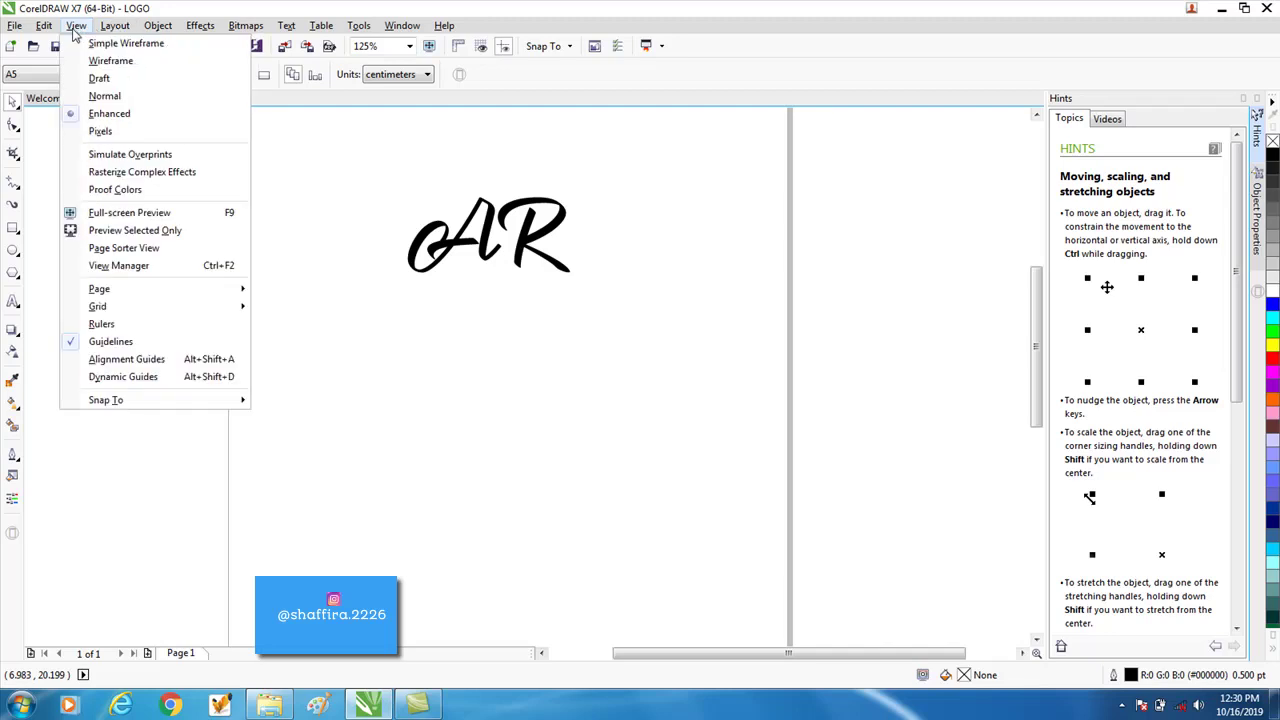
{"action": "left_click", "coordinate": [194, 323]}
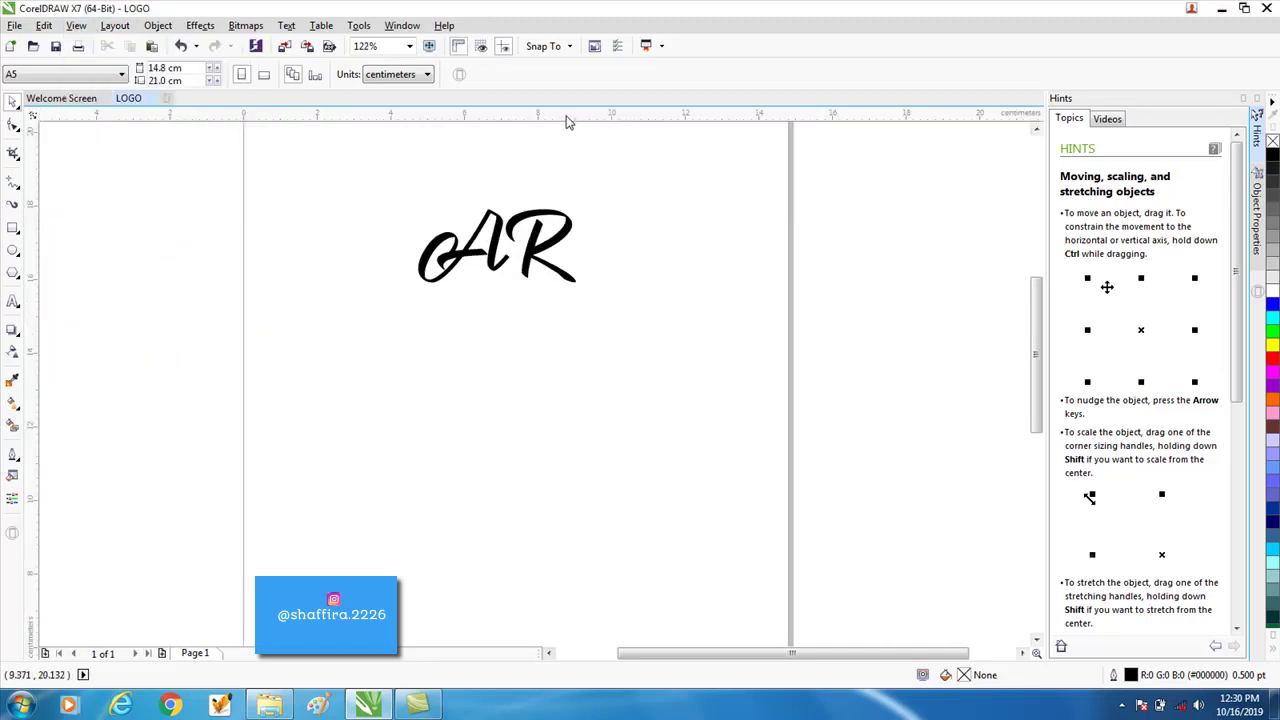
Step: Place a horizontal guideline along the lowest edge of the AR text, at about Y 15.9 cm
{"action": "left_click_drag", "start_coordinate": [550, 112], "coordinate": [530, 290]}
{"action": "scroll", "coordinate": [528, 283], "scroll_direction": "up", "scroll_amount": 5}
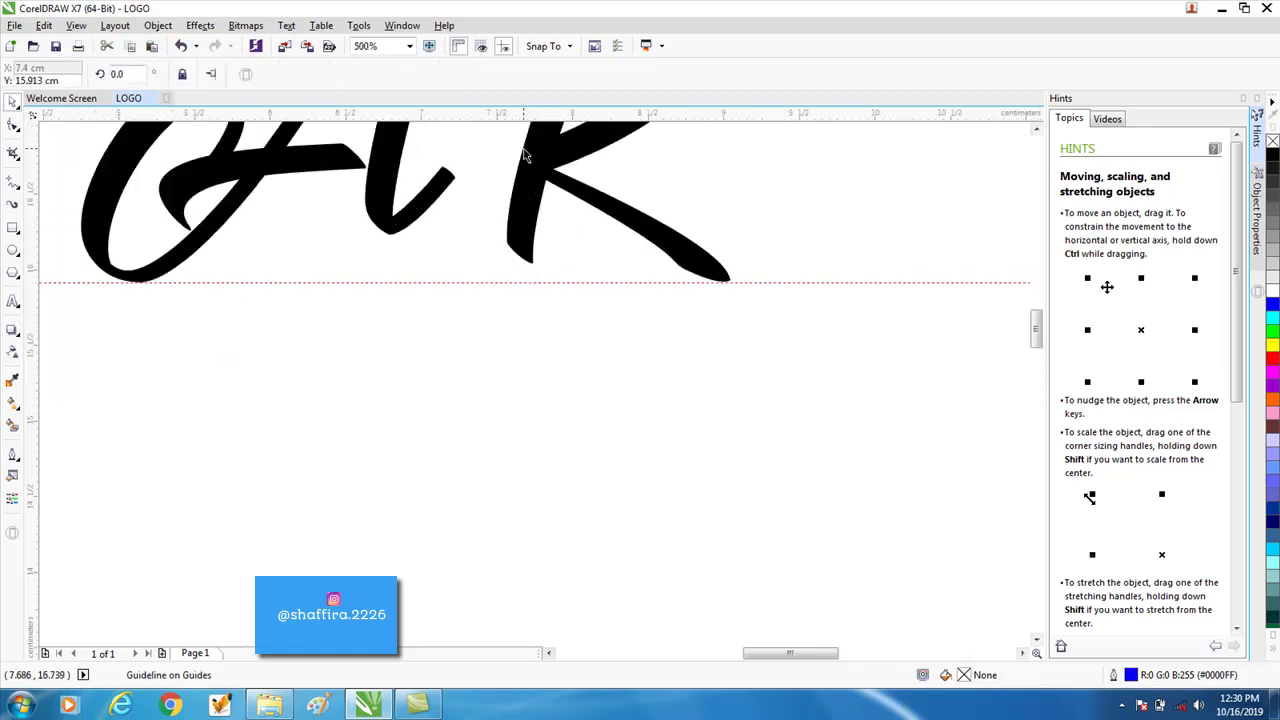
{"action": "scroll", "coordinate": [171, 307], "scroll_direction": "up", "scroll_amount": 2}
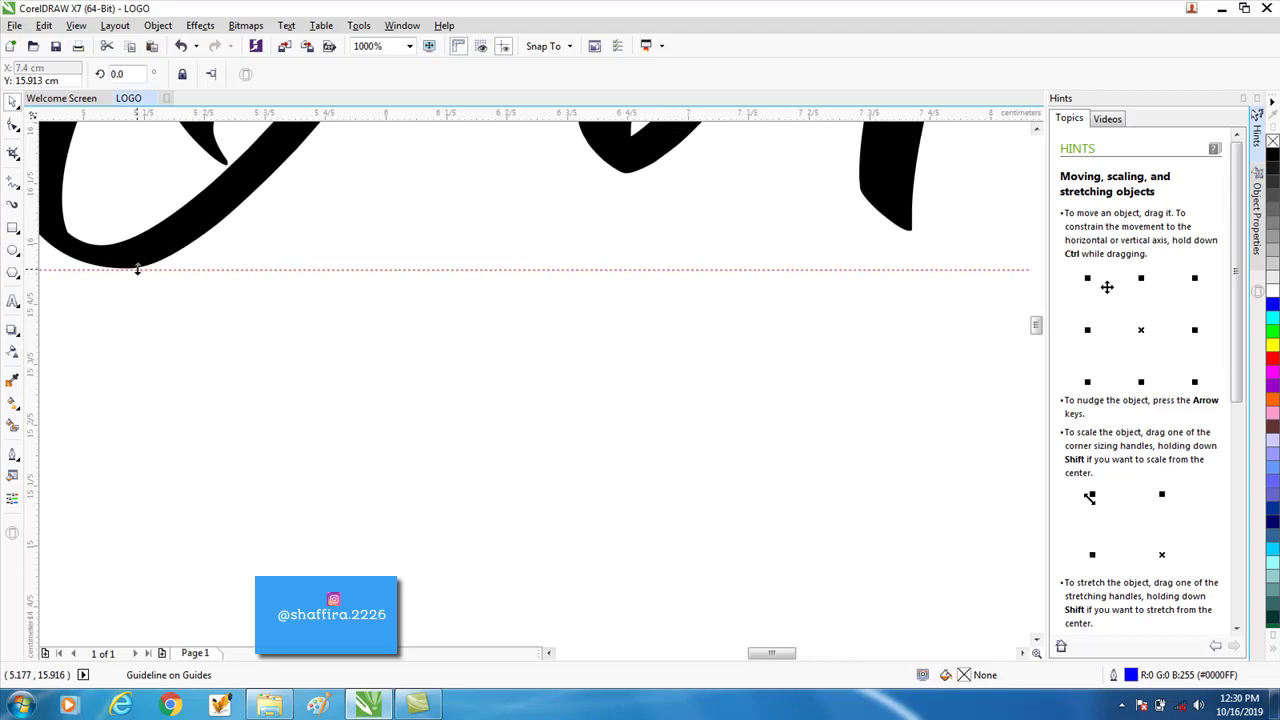
Step: Nudge the horizontal guideline up to Y 15.918 cm so it meets the lowest curve of the letter A
{"action": "left_click_drag", "start_coordinate": [137, 267], "coordinate": [141, 266]}
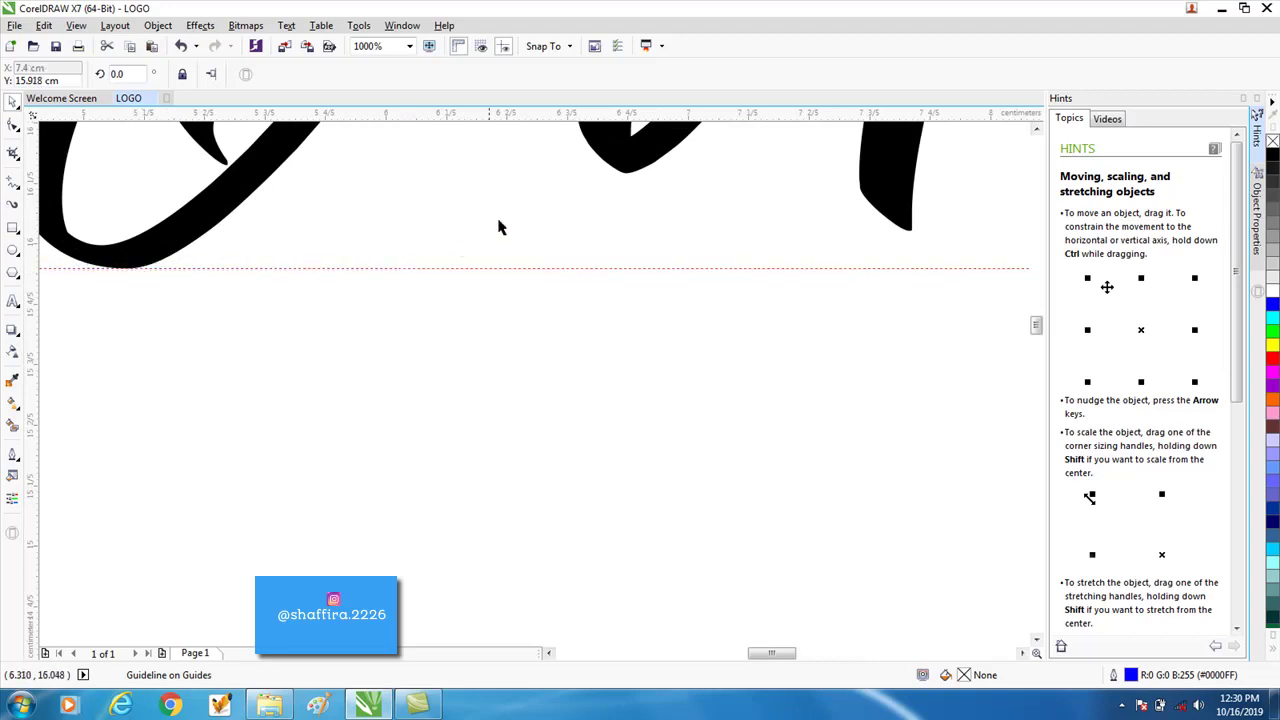
{"action": "scroll", "coordinate": [1012, 287], "scroll_direction": "down", "scroll_amount": 2}
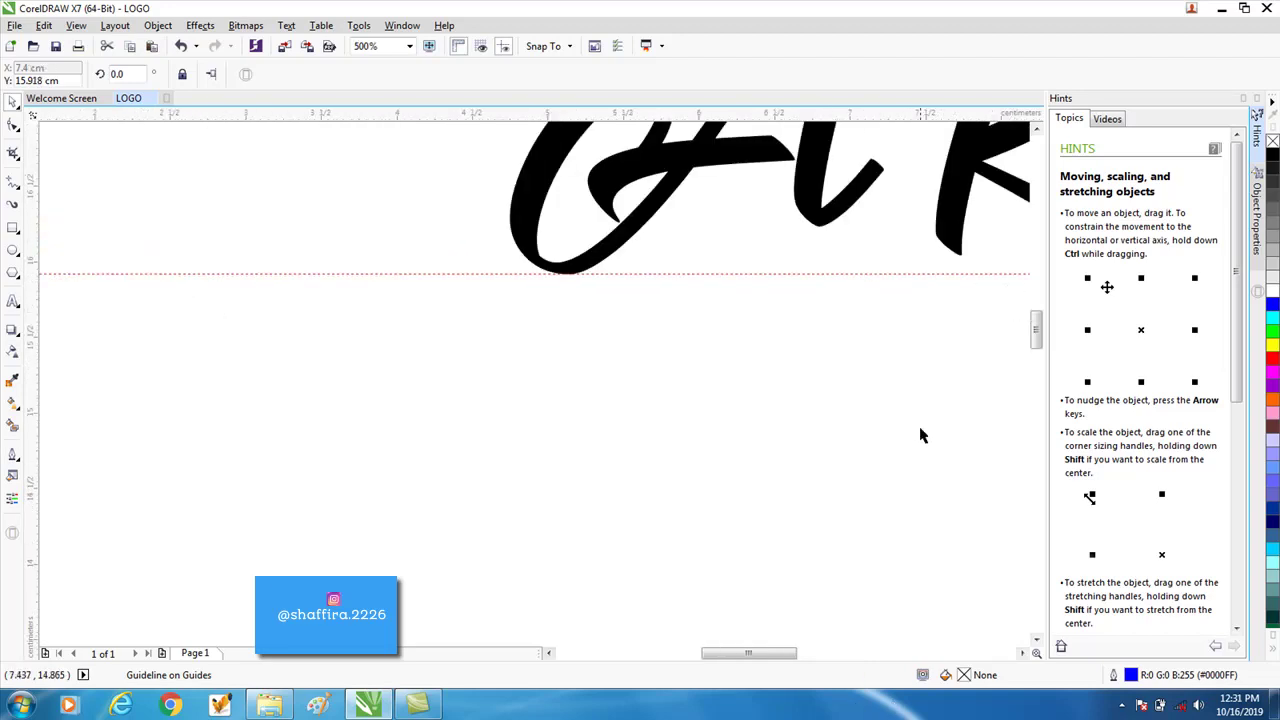
{"action": "scroll", "coordinate": [921, 436], "scroll_direction": "down", "scroll_amount": 2}
{"action": "left_click_drag", "start_coordinate": [786, 663], "coordinate": [819, 672]}
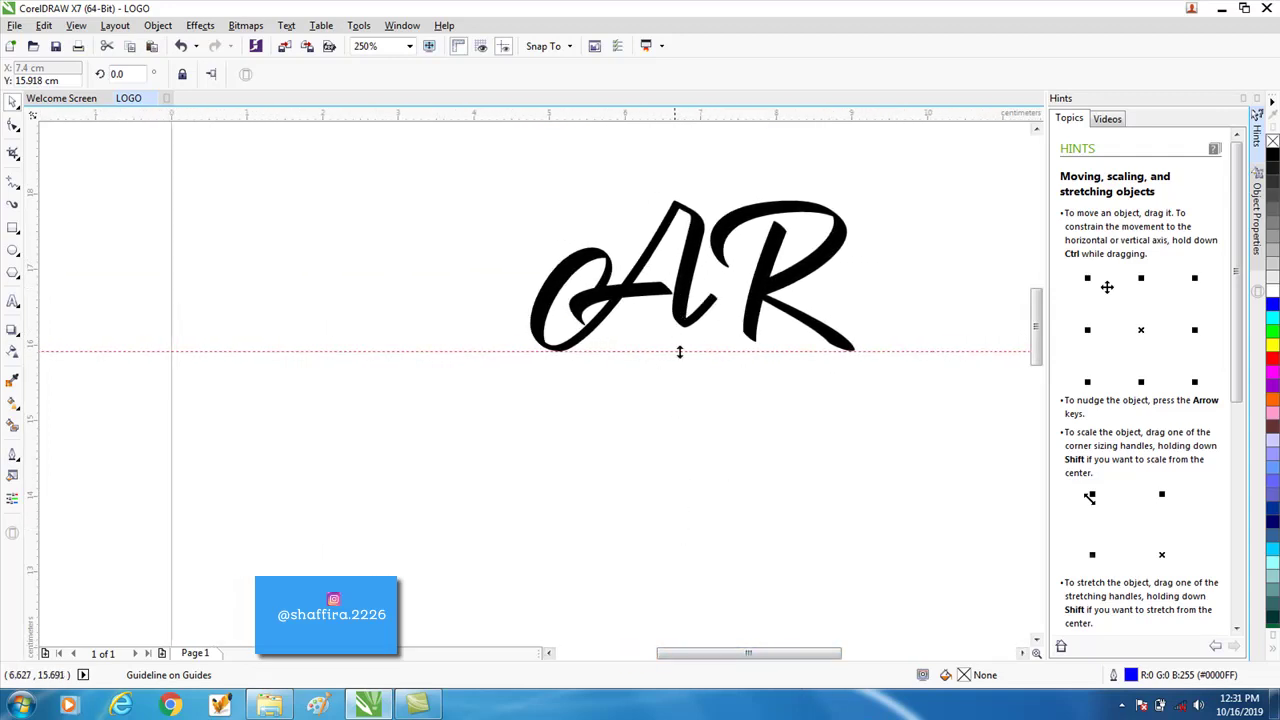
{"action": "scroll", "coordinate": [736, 311], "scroll_direction": "up", "scroll_amount": 2}
{"action": "scroll", "coordinate": [647, 322], "scroll_direction": "down", "scroll_amount": 2}
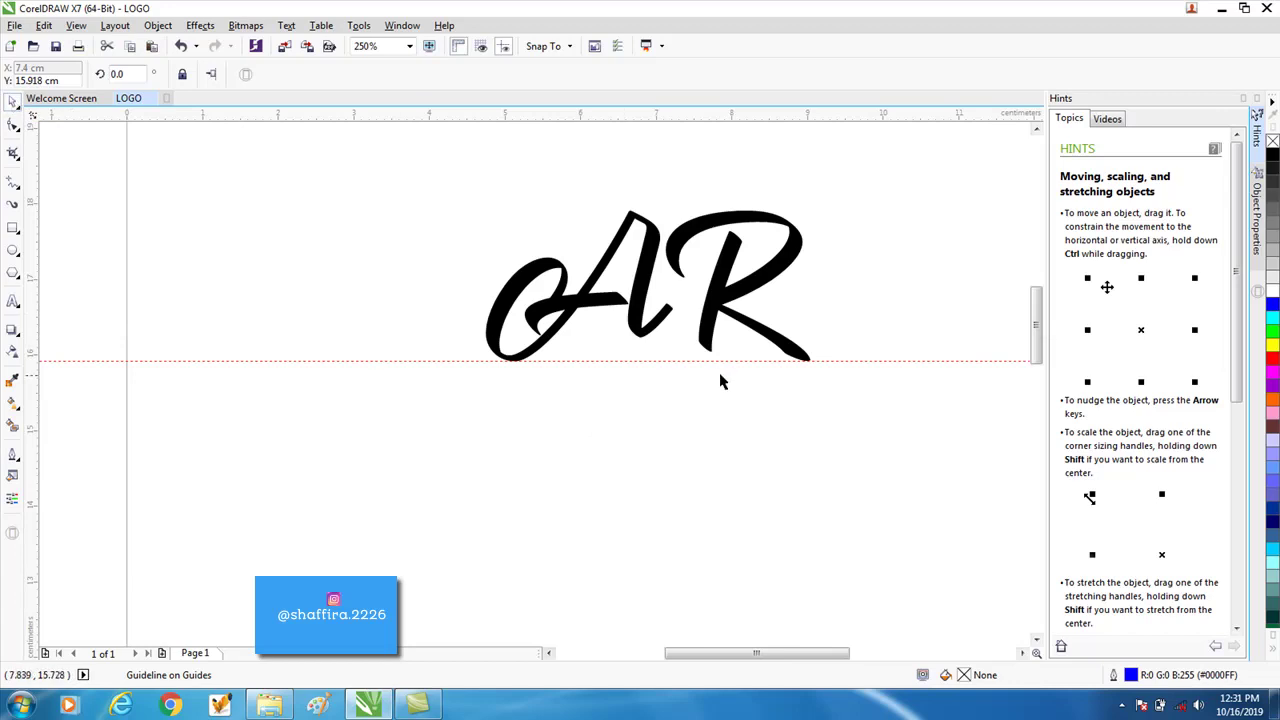
Step: Break the AR artistic text apart into separate A and R letters
{"action": "left_click", "coordinate": [647, 327]}
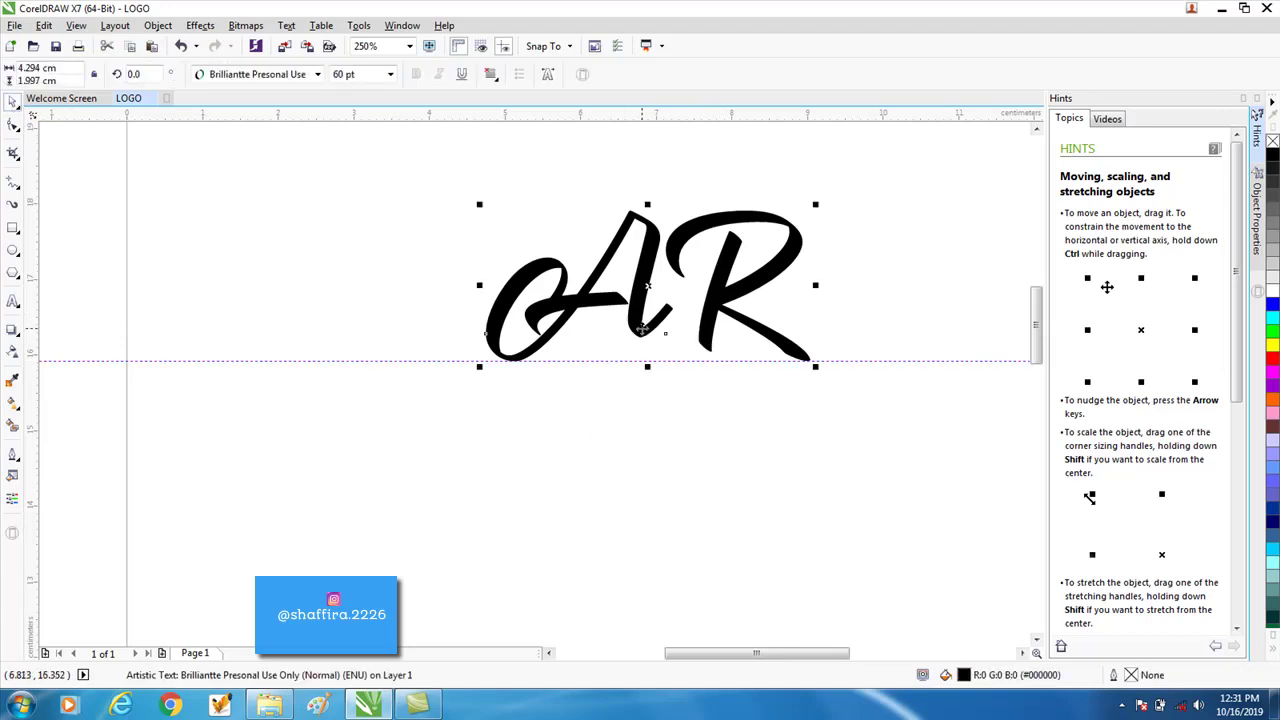
{"action": "left_click", "coordinate": [155, 28]}
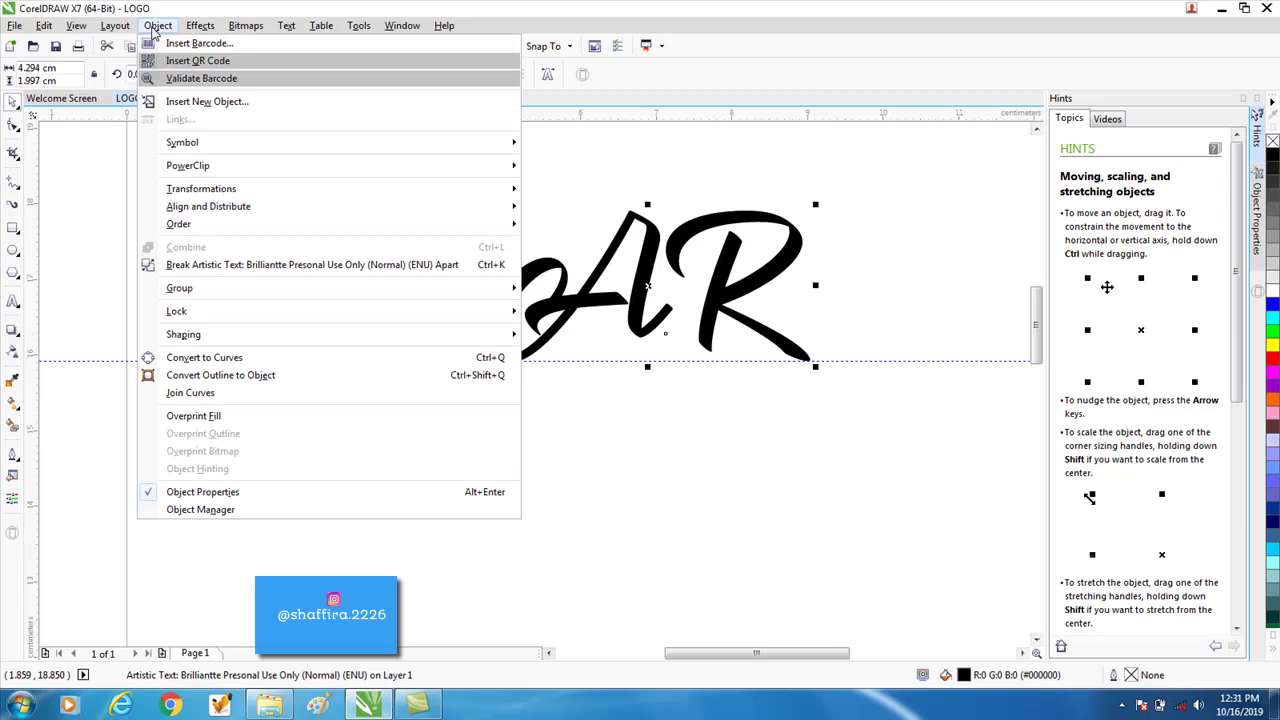
{"action": "left_click", "coordinate": [307, 272]}
{"action": "left_click", "coordinate": [717, 420]}
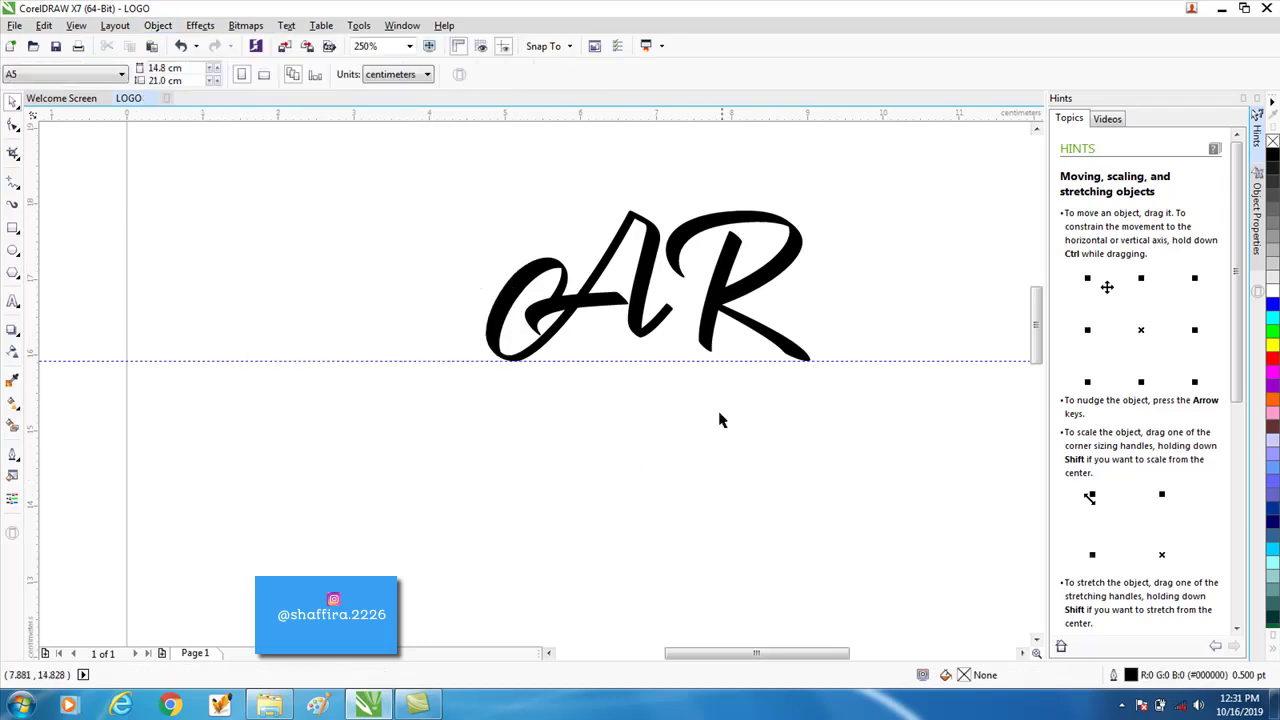
Step: Try moving the letter R away from the A, and undo the move
{"action": "left_click_drag", "start_coordinate": [746, 301], "coordinate": [780, 299]}
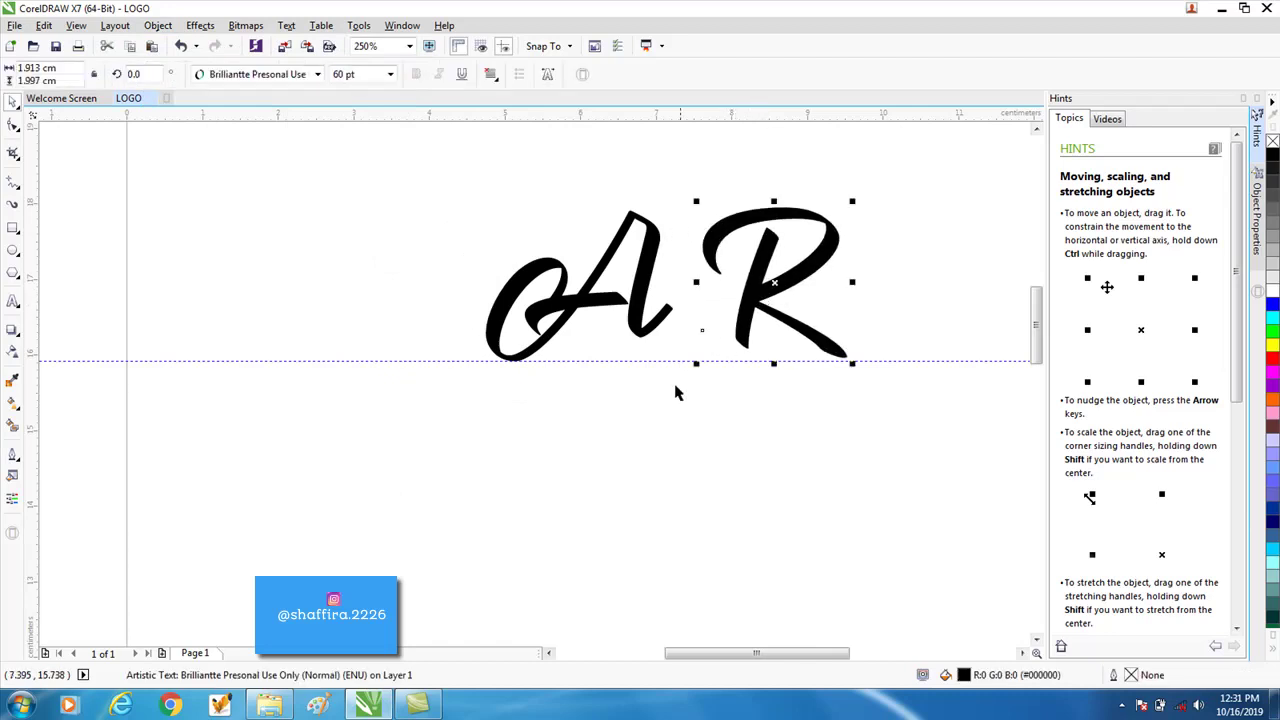
{"action": "left_click_drag", "start_coordinate": [726, 345], "coordinate": [688, 344]}
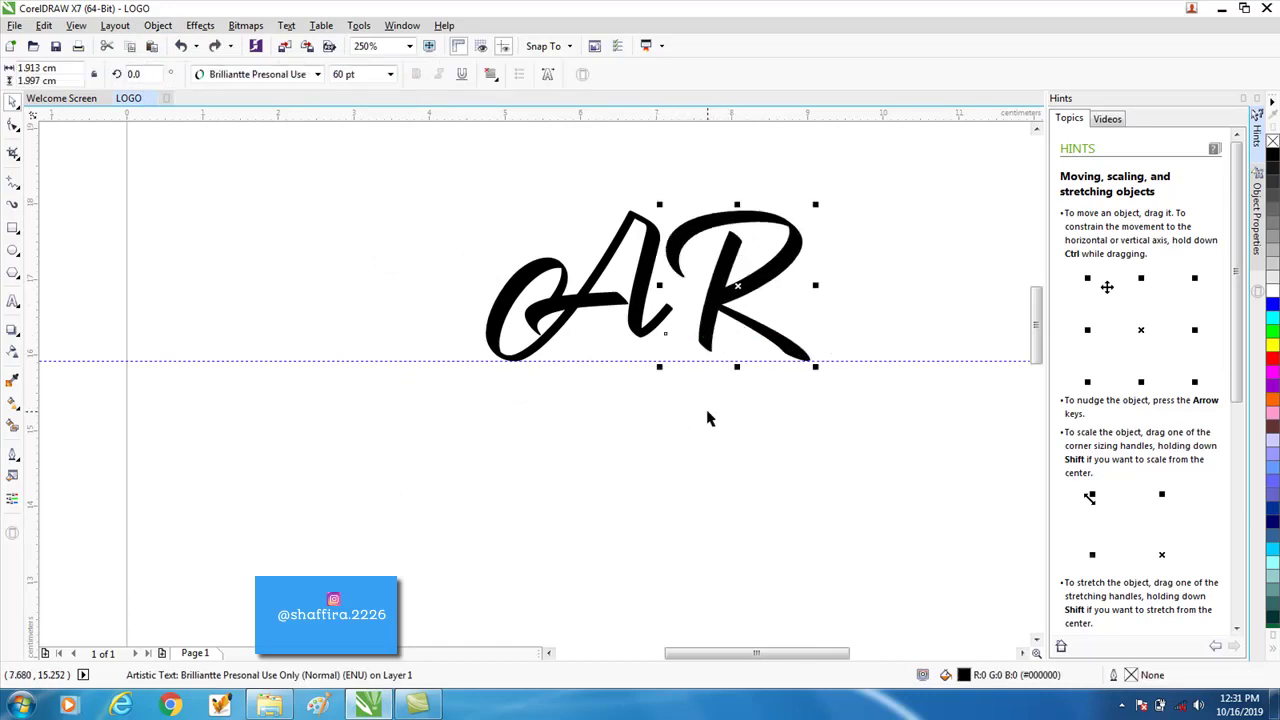
{"action": "left_click", "coordinate": [710, 418]}
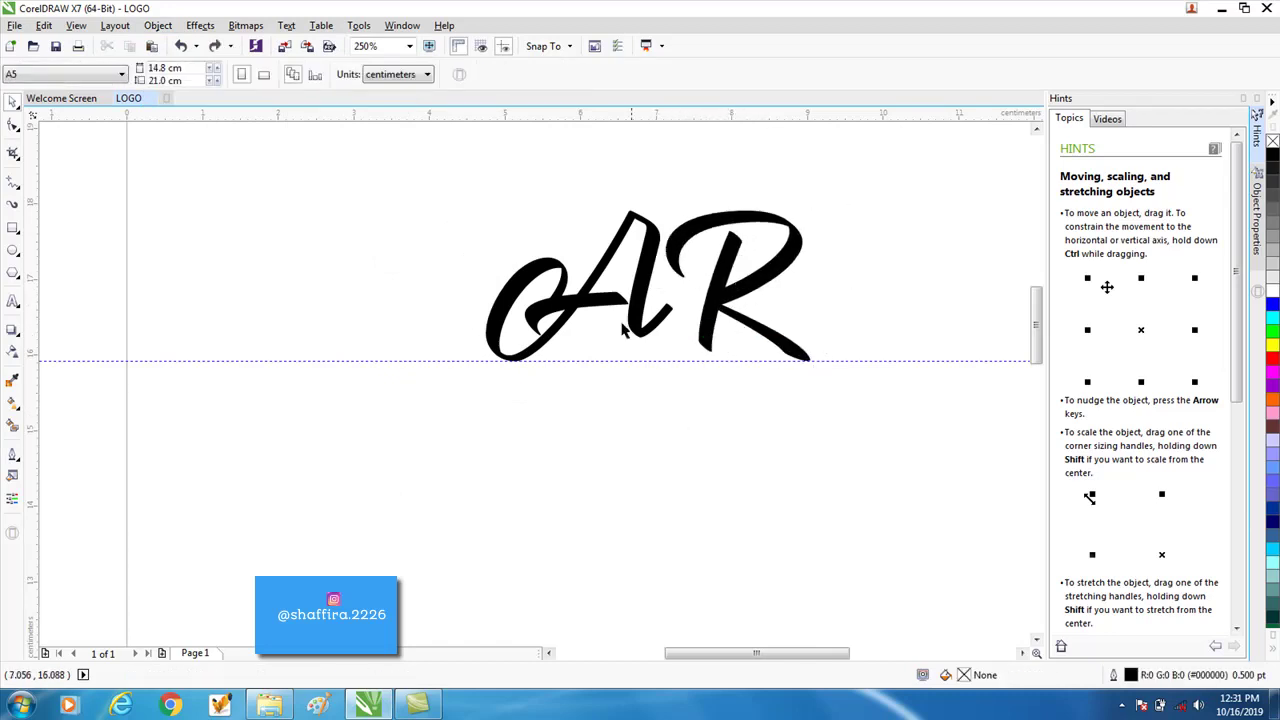
{"action": "left_click", "coordinate": [558, 334]}
{"action": "left_click", "coordinate": [623, 383]}
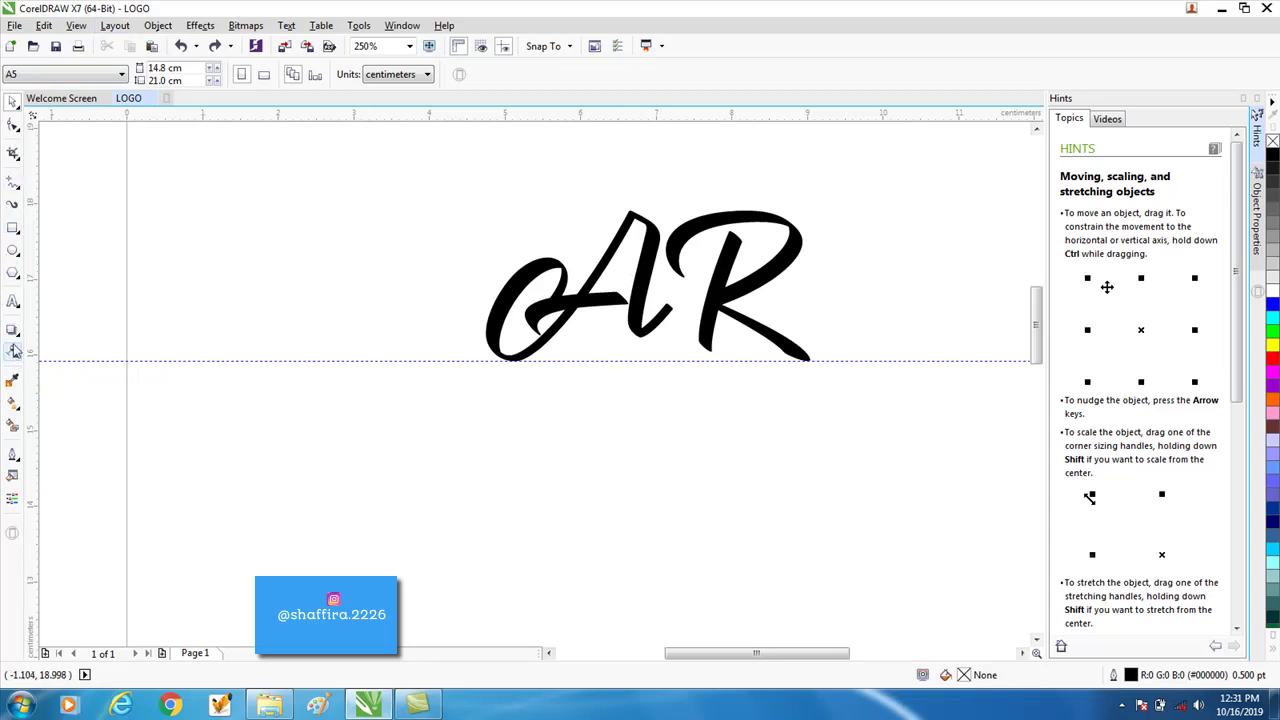
Step: Draw a B-spline stem about 4.1 cm tall from the foot of the A straight down, ending in a small hook to the right
{"action": "left_click", "coordinate": [13, 187]}
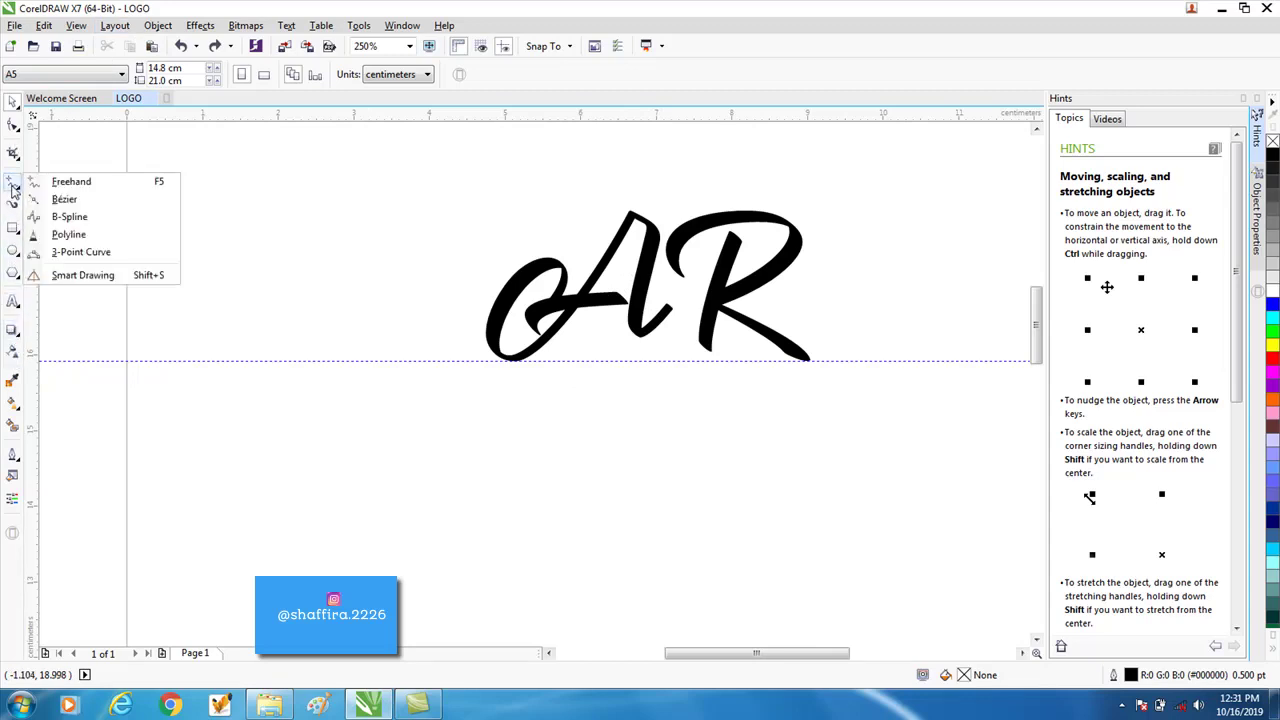
{"action": "left_click", "coordinate": [70, 217]}
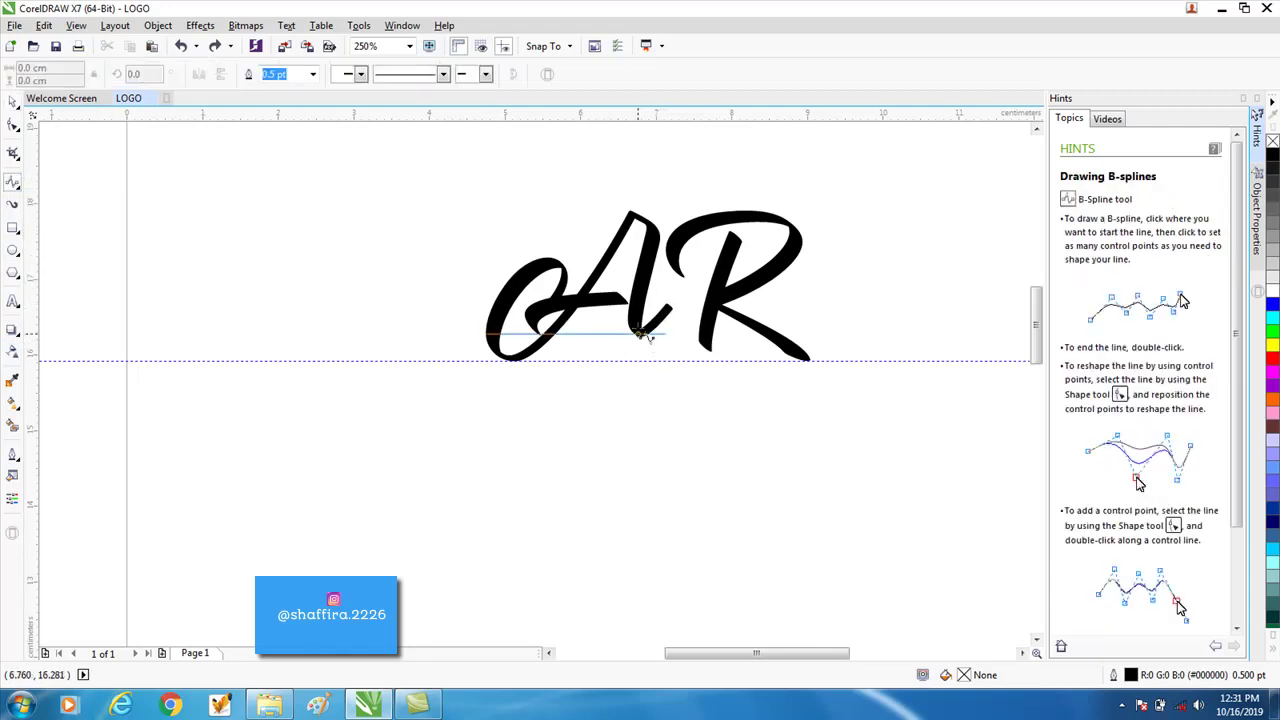
{"action": "left_click", "coordinate": [636, 322]}
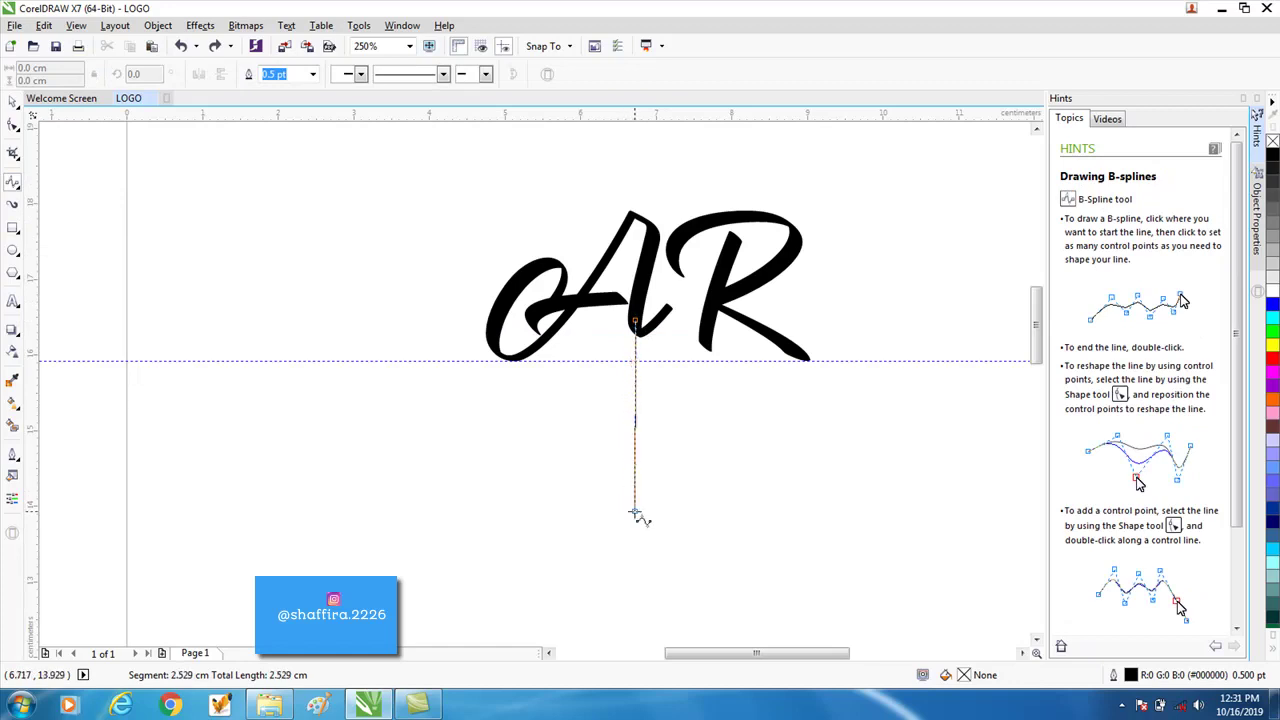
{"action": "left_click", "coordinate": [628, 627]}
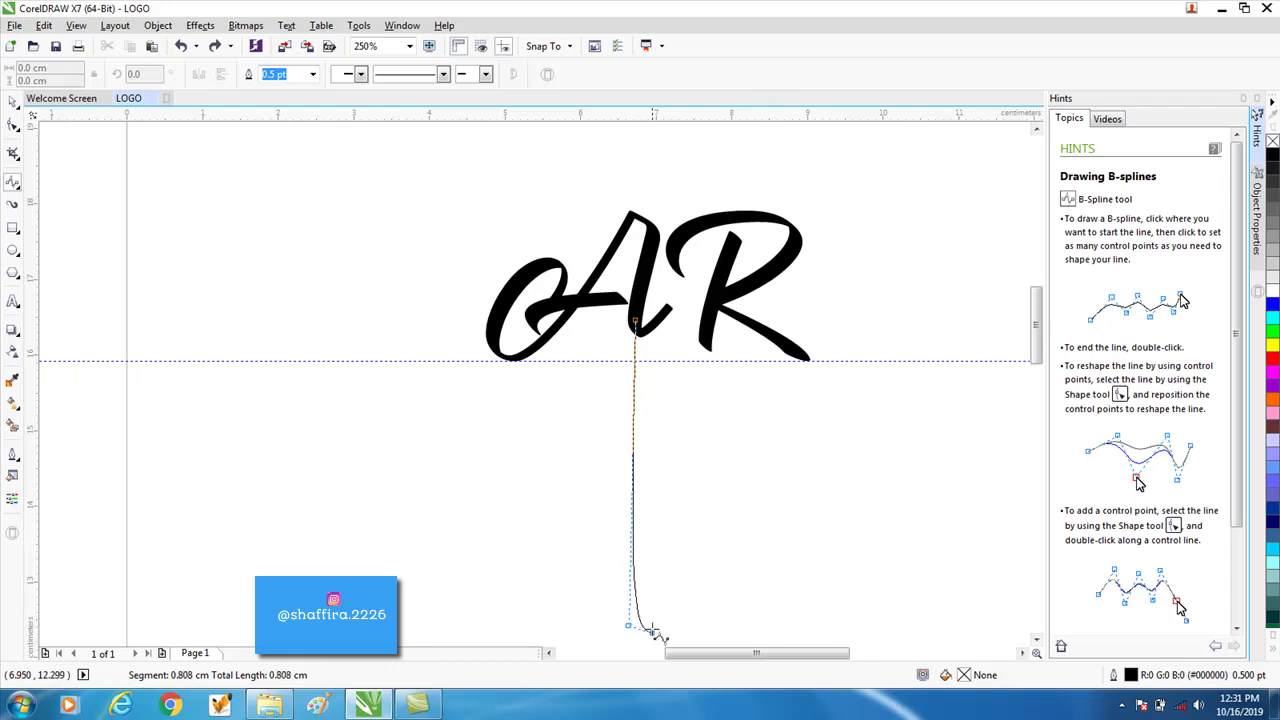
{"action": "left_click", "coordinate": [653, 634]}
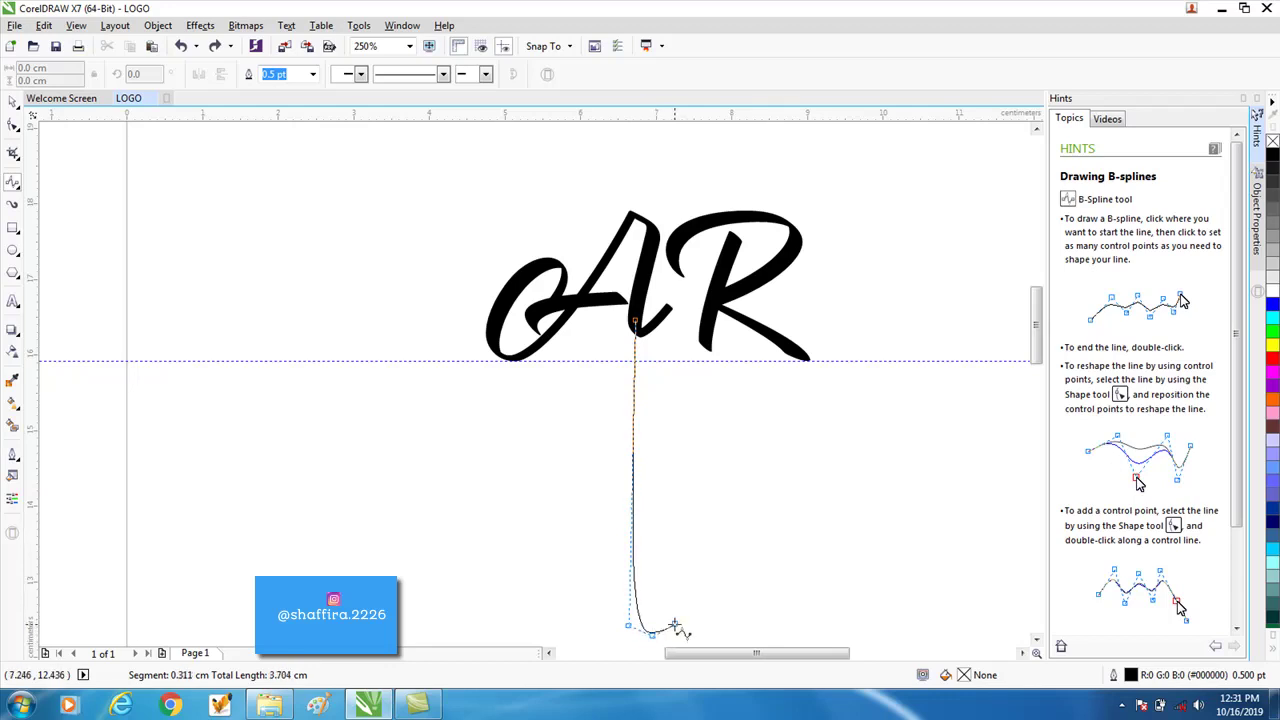
{"action": "double_click", "coordinate": [675, 627]}
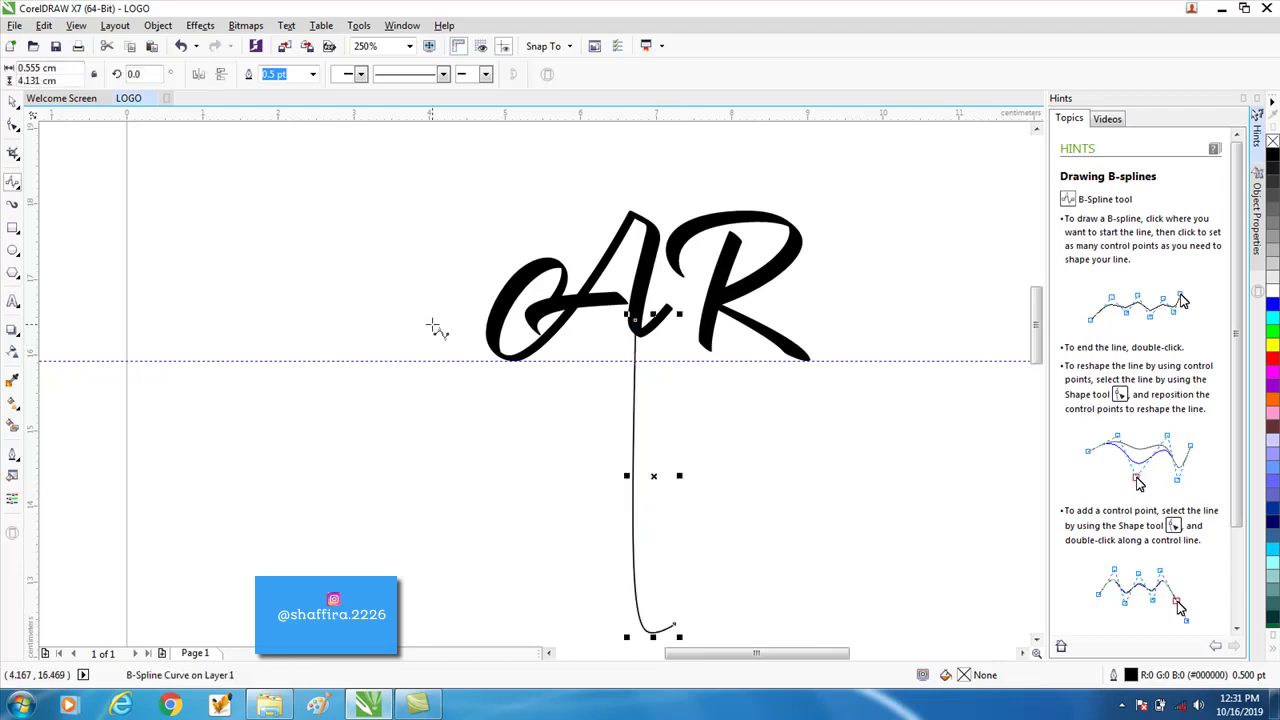
Step: Set the B-spline stem's outline width to 12 pt
{"action": "left_click", "coordinate": [13, 101]}
{"action": "key", "text": "F12"}
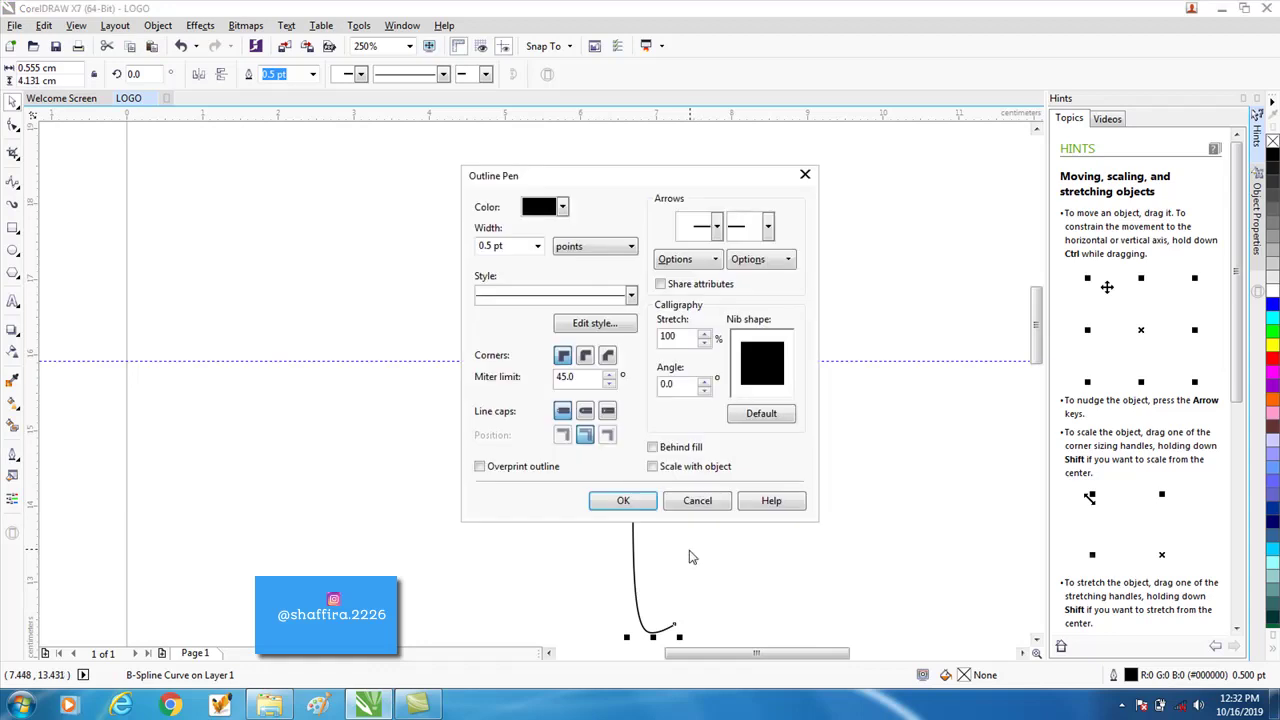
{"action": "left_click_drag", "start_coordinate": [620, 171], "coordinate": [841, 169]}
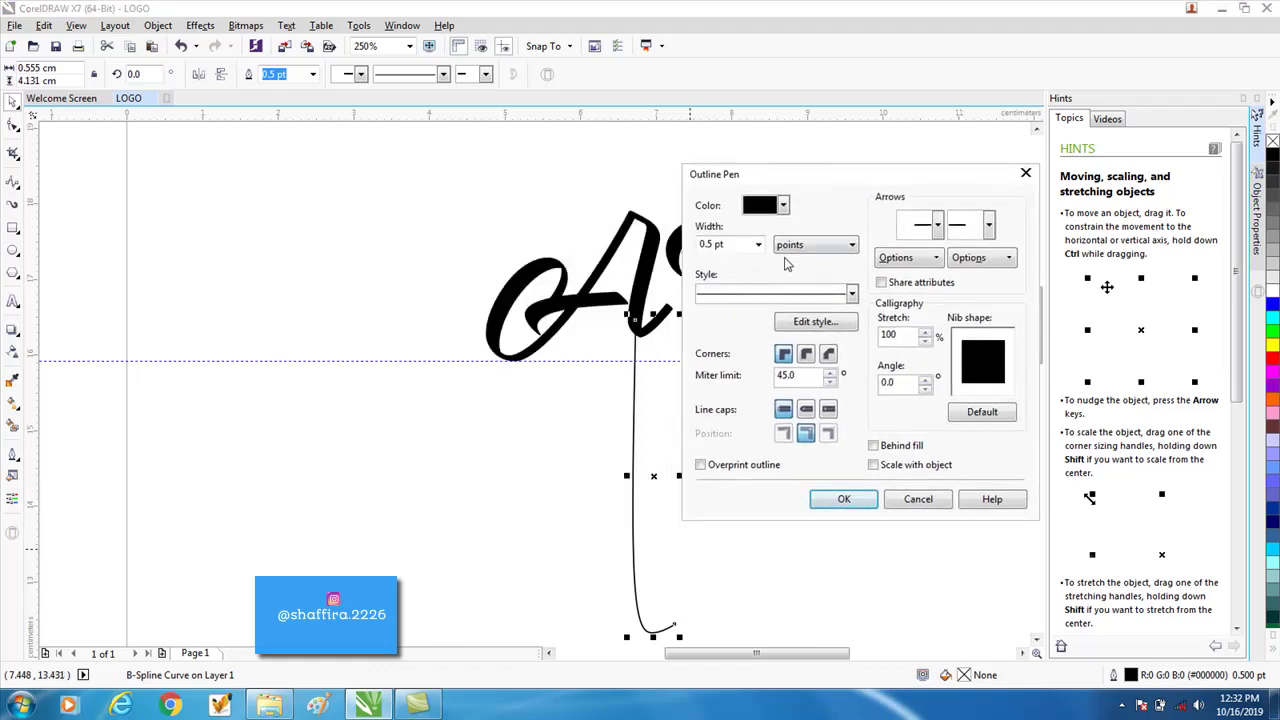
{"action": "left_click", "coordinate": [758, 245]}
{"action": "left_click", "coordinate": [725, 400]}
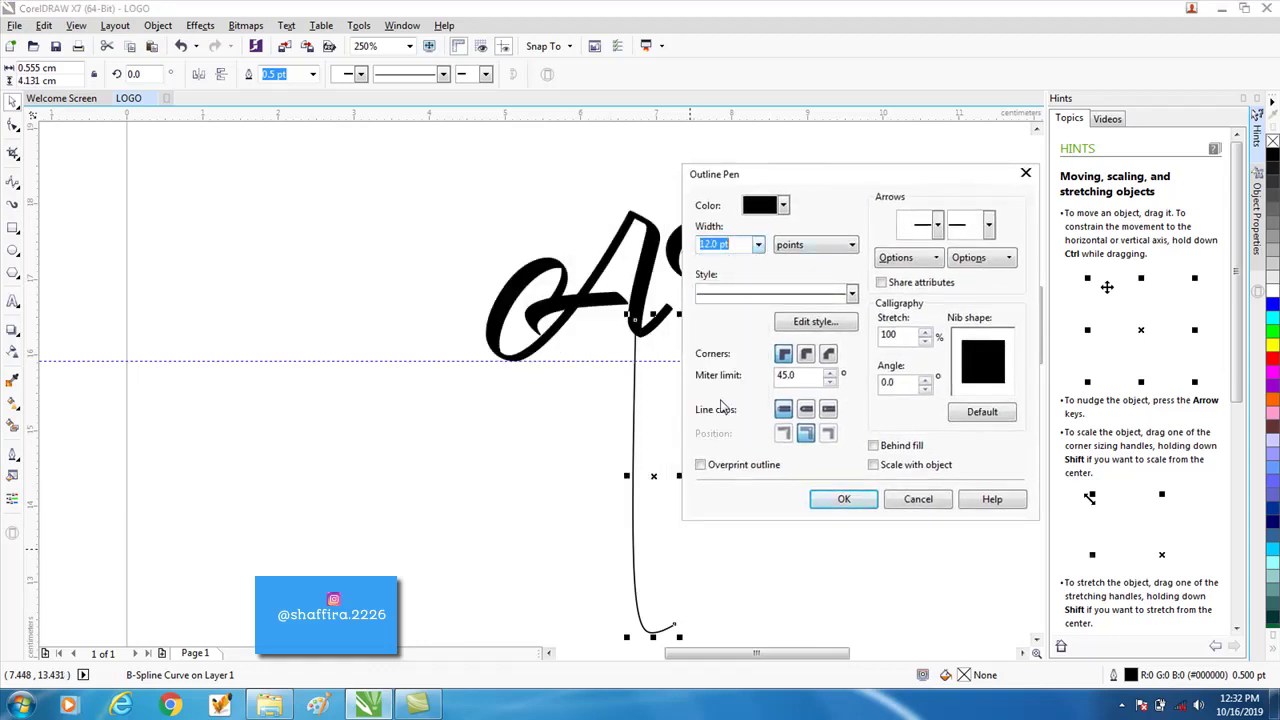
{"action": "left_click", "coordinate": [843, 500]}
Step: Reduce the stem's outline width to 10 pt
{"action": "key", "text": "F12"}
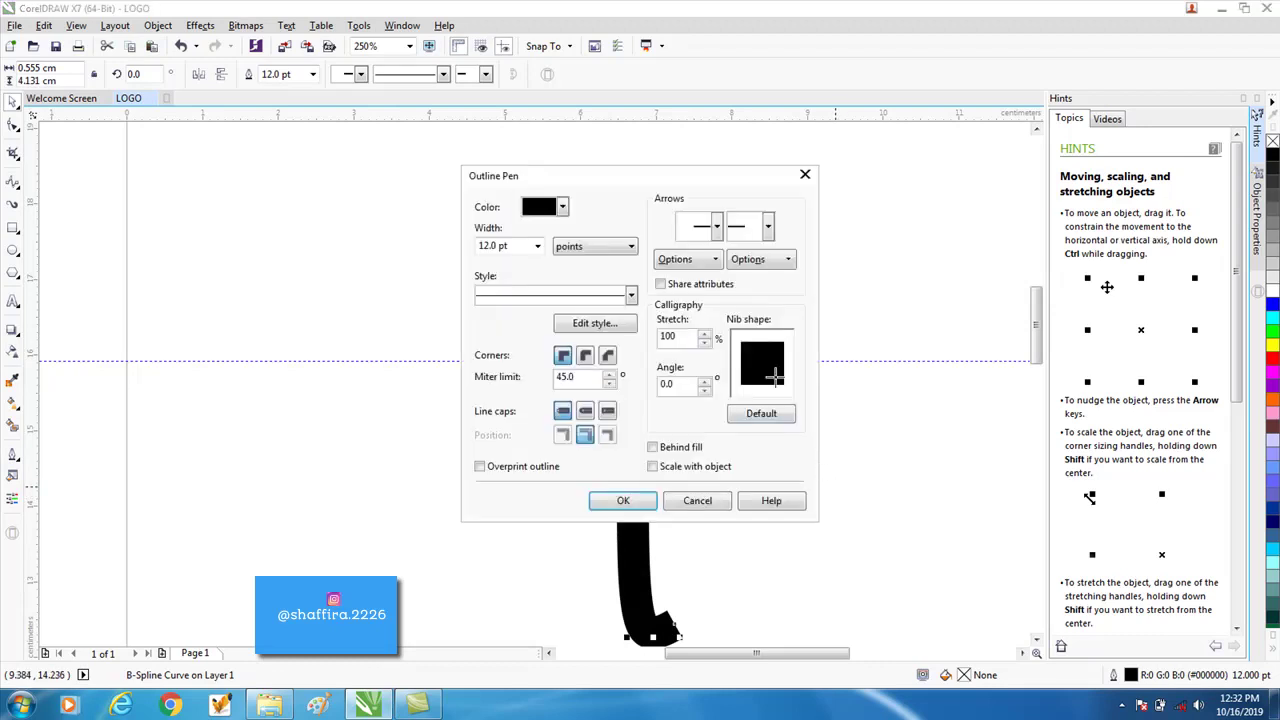
{"action": "left_click", "coordinate": [541, 249]}
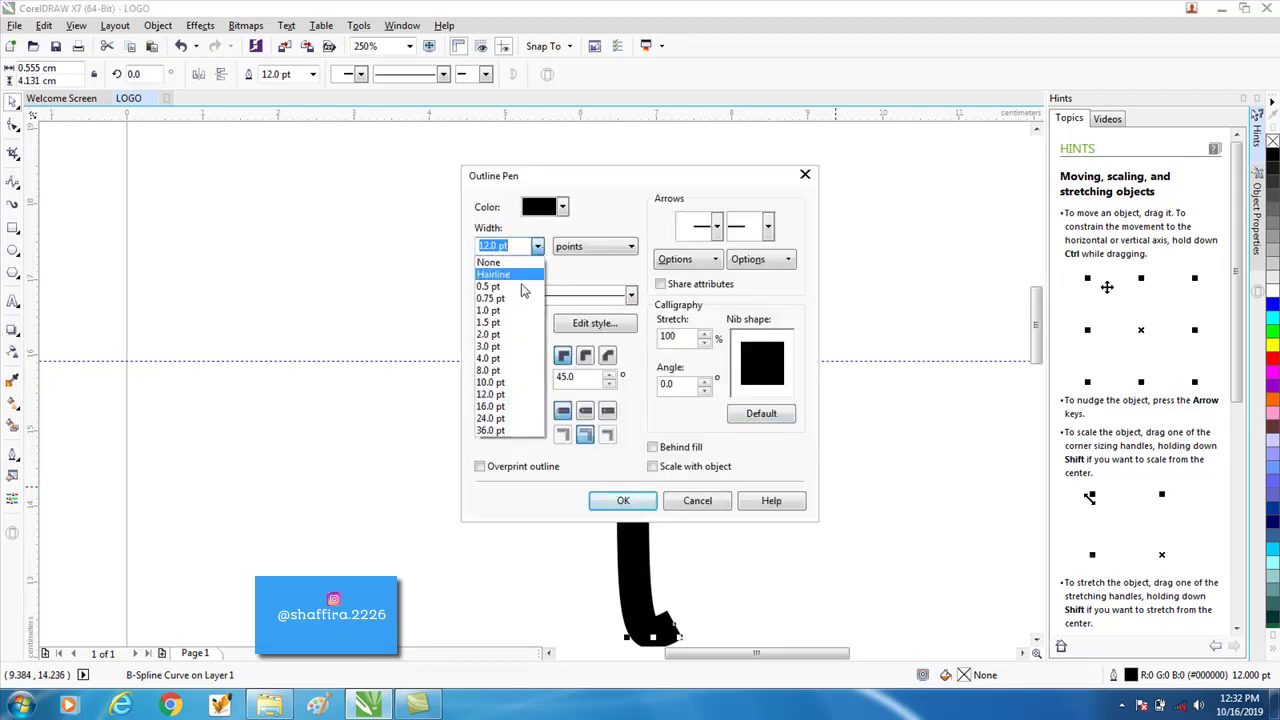
{"action": "left_click", "coordinate": [490, 382]}
{"action": "left_click", "coordinate": [623, 500]}
Step: Thin the stem's outline to a width of 4 pt
{"action": "key", "text": "F12"}
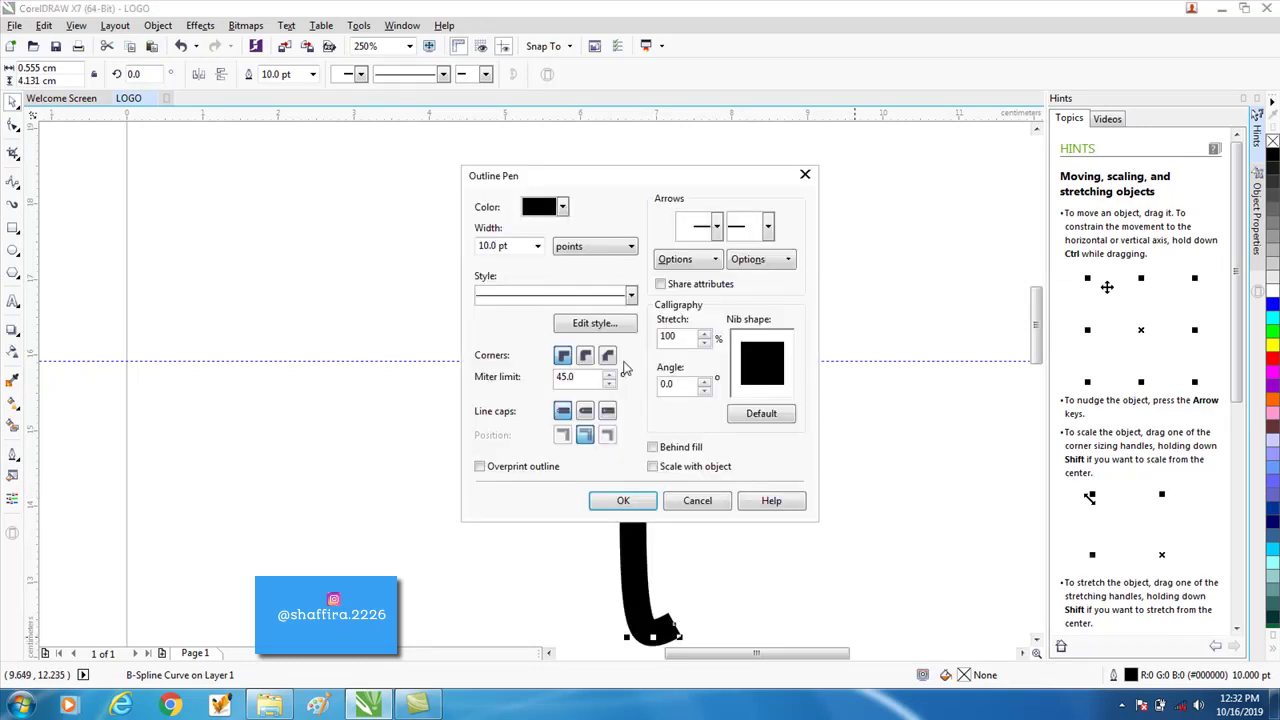
{"action": "left_click_drag", "start_coordinate": [593, 183], "coordinate": [853, 186]}
{"action": "left_click", "coordinate": [794, 250]}
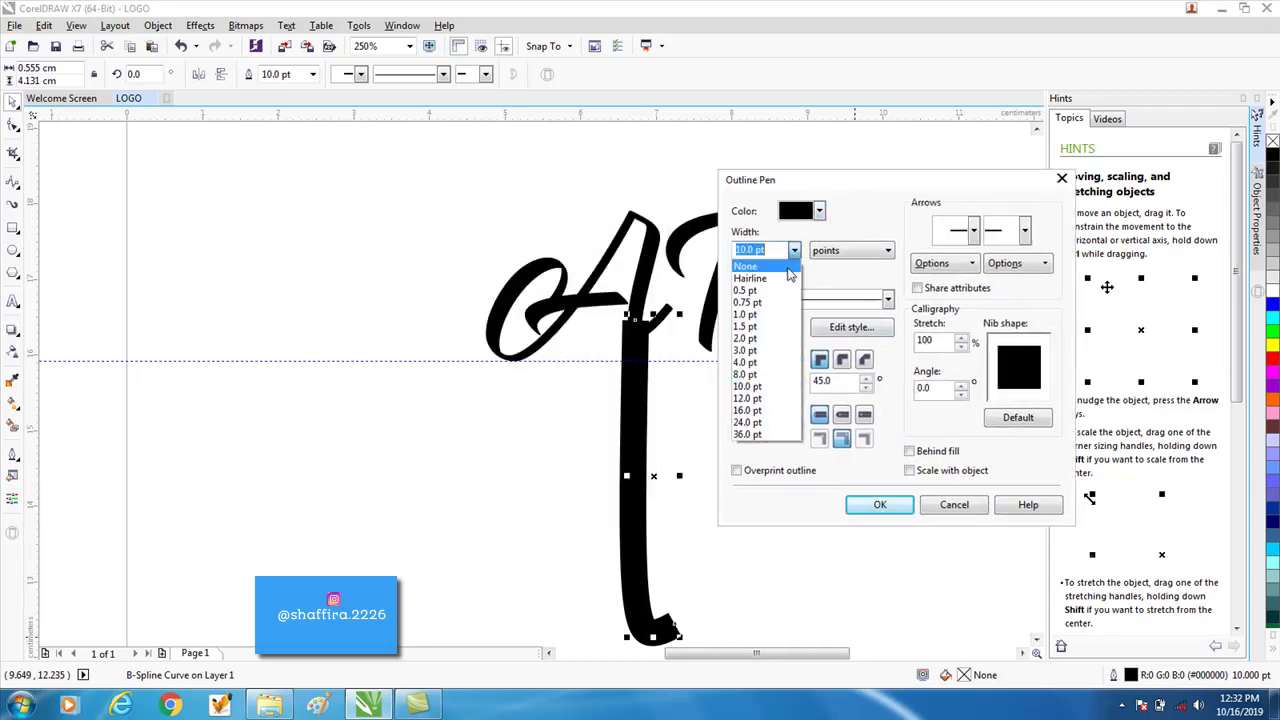
{"action": "left_click", "coordinate": [762, 360]}
{"action": "left_click", "coordinate": [880, 506]}
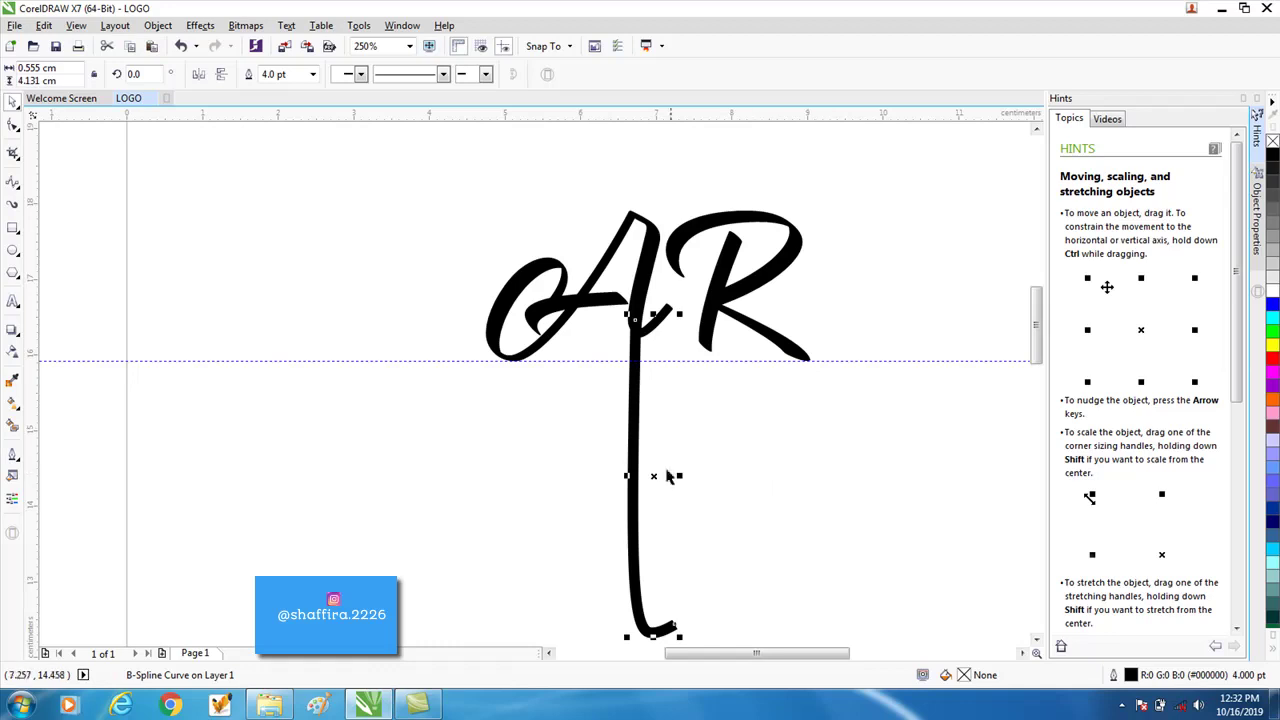
Step: Try an outline width of 6 pt on the stem curve
{"action": "key", "text": "F12"}
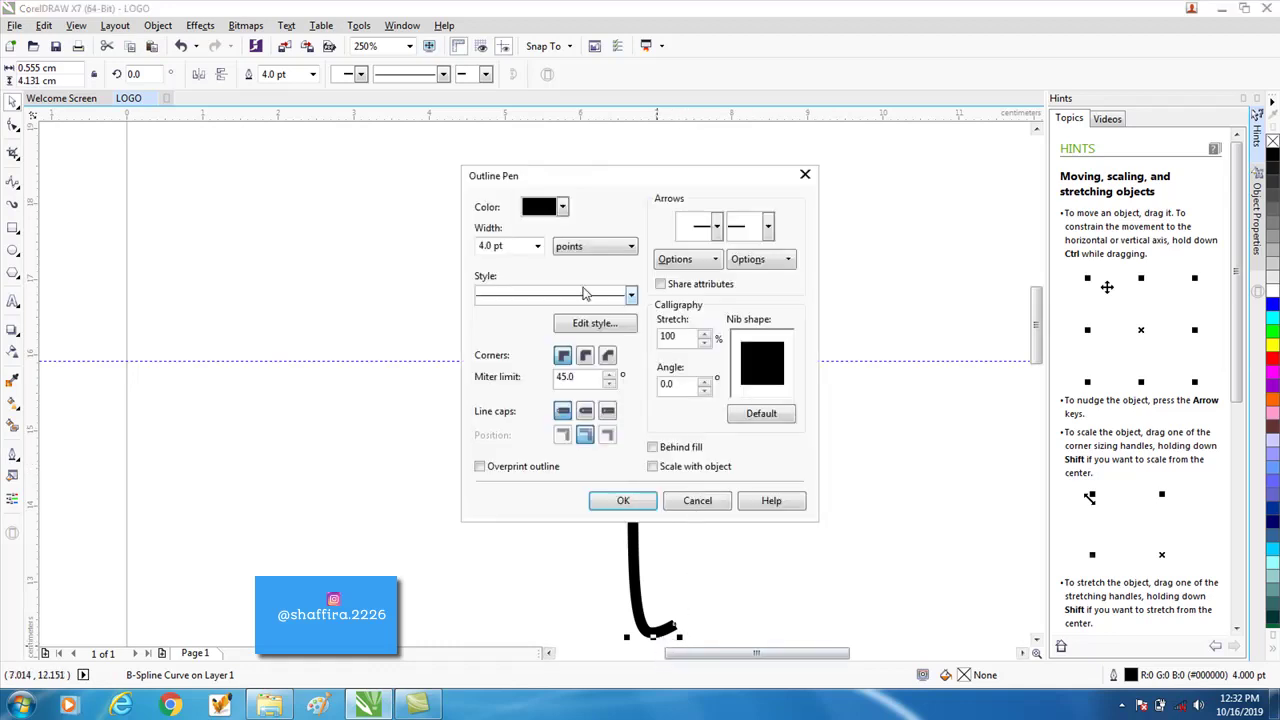
{"action": "left_click", "coordinate": [537, 250]}
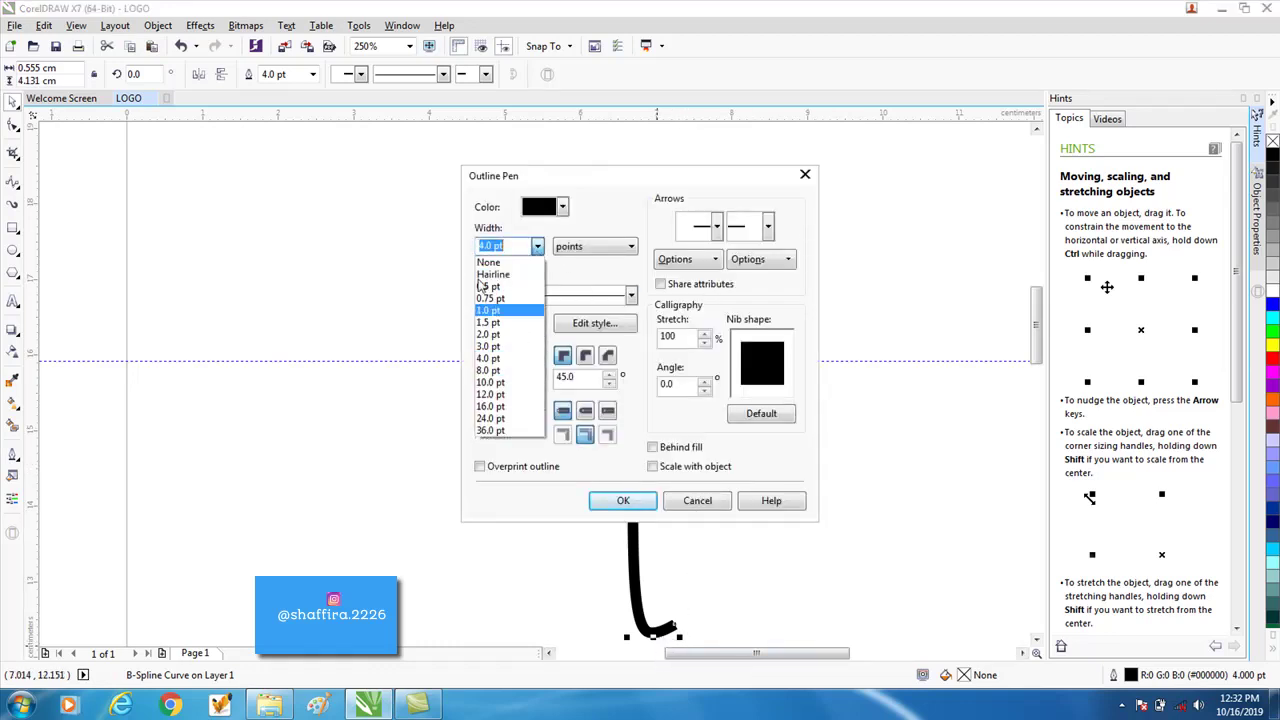
{"action": "type", "text": "6"}
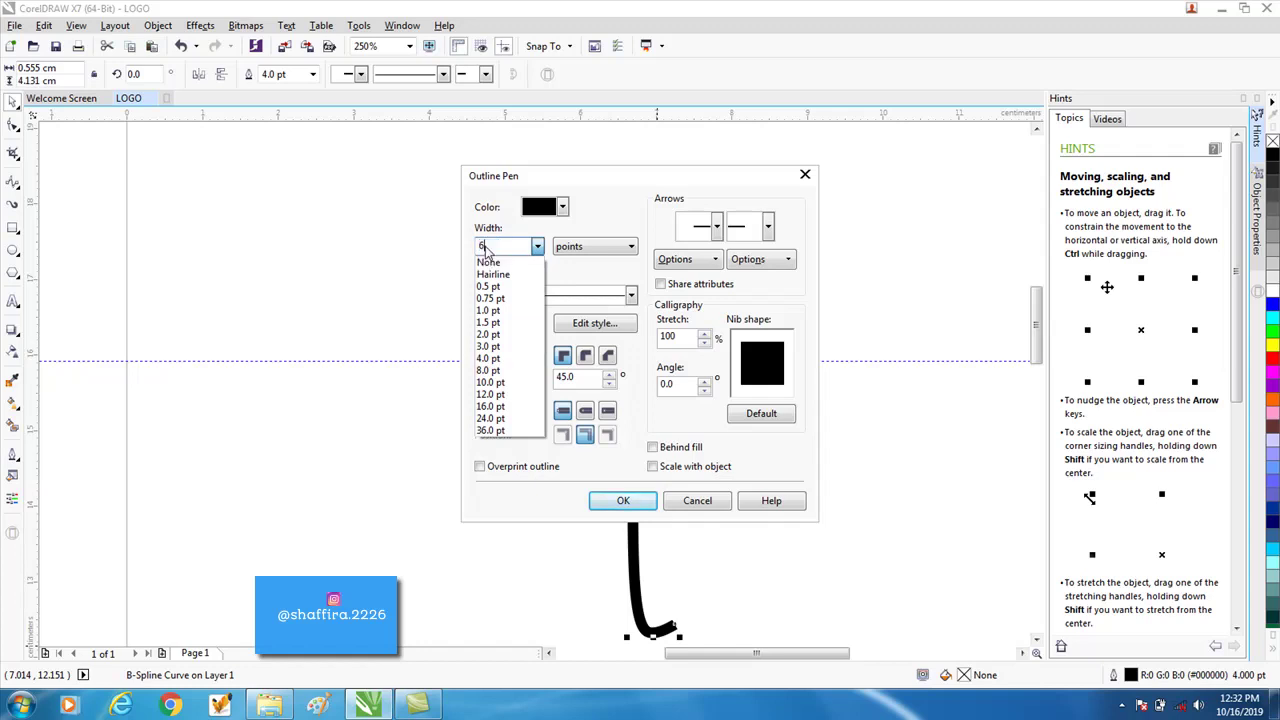
{"action": "left_click", "coordinate": [622, 499]}
{"action": "left_click", "coordinate": [622, 499]}
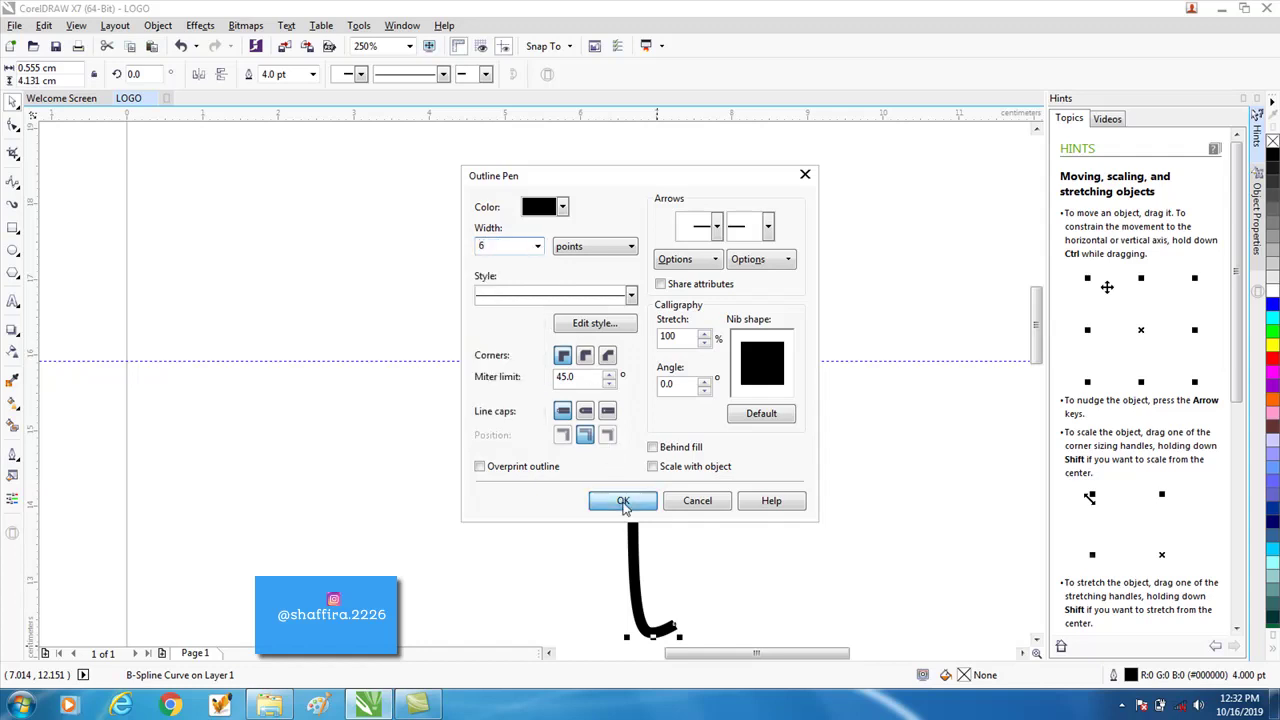
{"action": "left_click", "coordinate": [742, 545]}
{"action": "scroll", "coordinate": [638, 605], "scroll_direction": "up", "scroll_amount": 2}
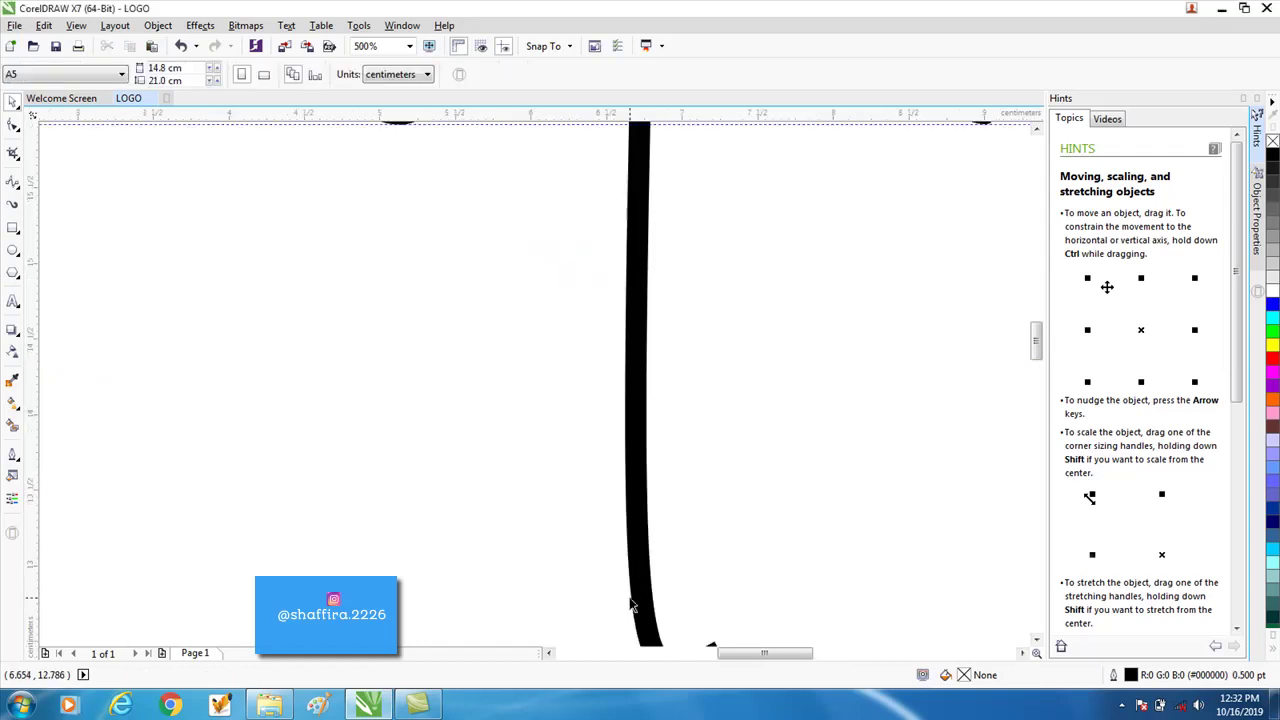
{"action": "scroll", "coordinate": [645, 612], "scroll_direction": "down", "scroll_amount": 2}
Step: Shift the stem's uppermost control point slightly so the line joins the foot of the A
{"action": "left_click", "coordinate": [645, 620]}
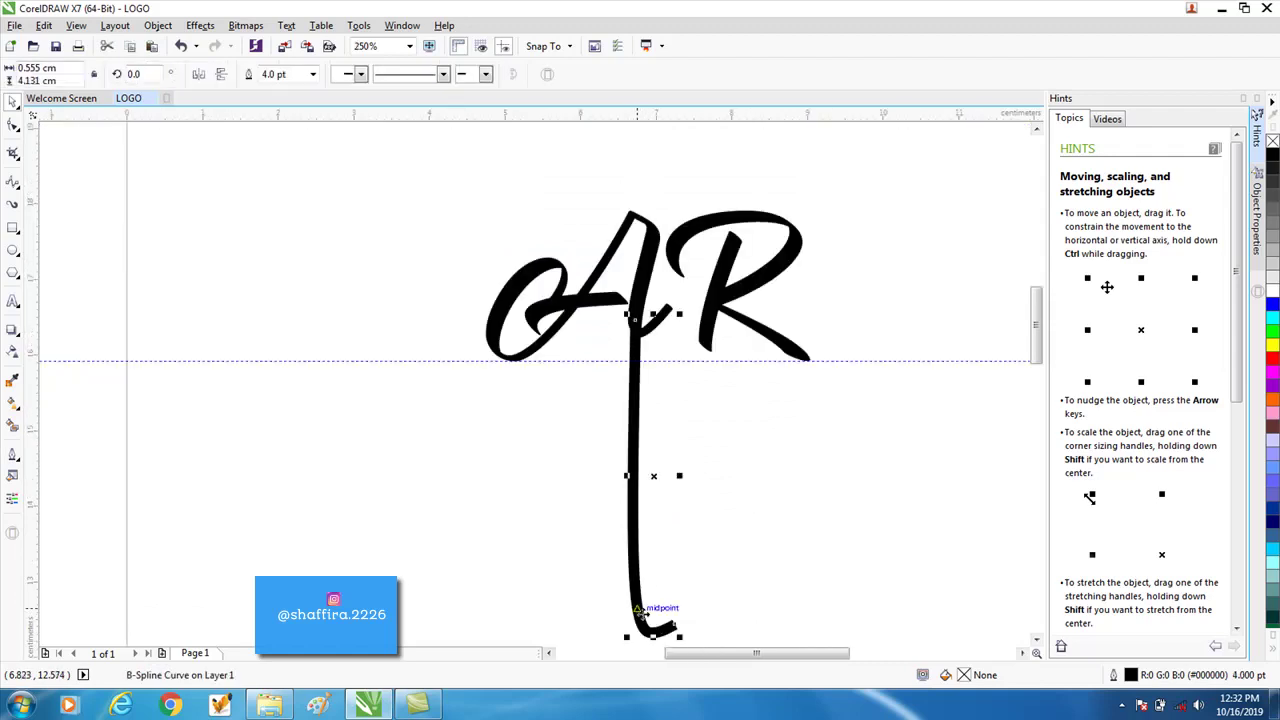
{"action": "key", "text": "F10"}
{"action": "scroll", "coordinate": [643, 360], "scroll_direction": "up", "scroll_amount": 2}
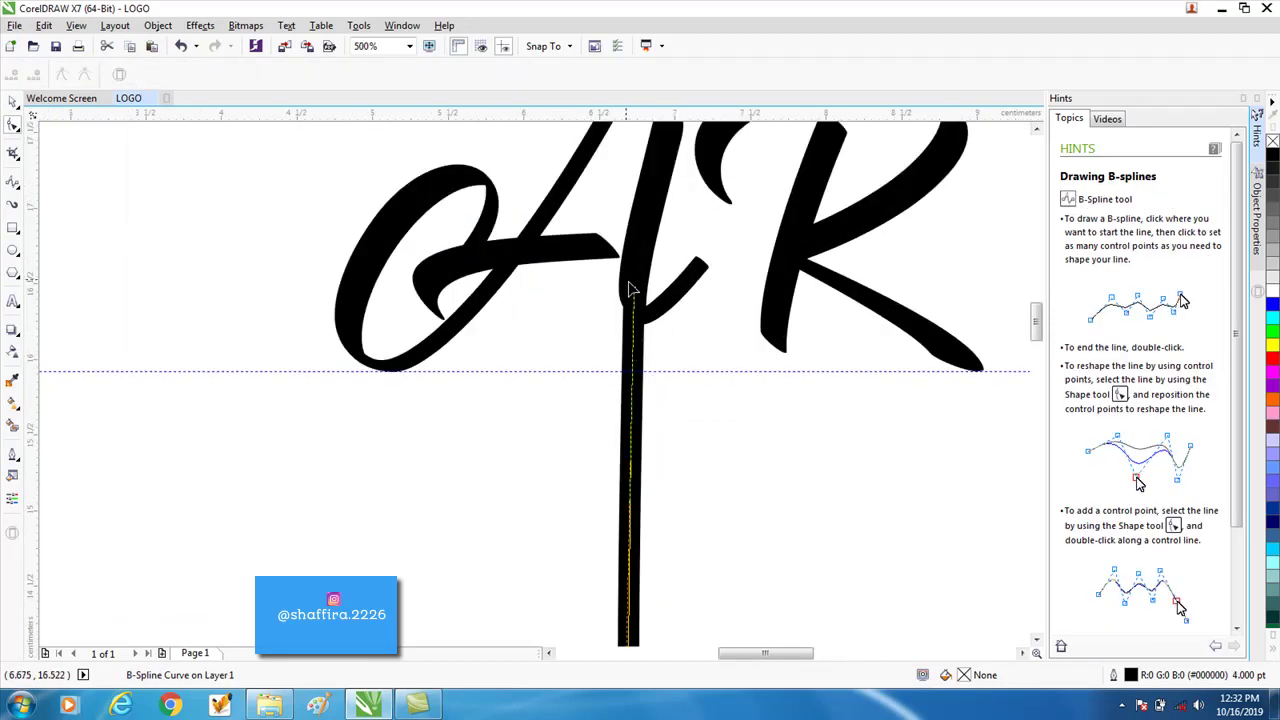
{"action": "left_click_drag", "start_coordinate": [633, 293], "coordinate": [636, 289]}
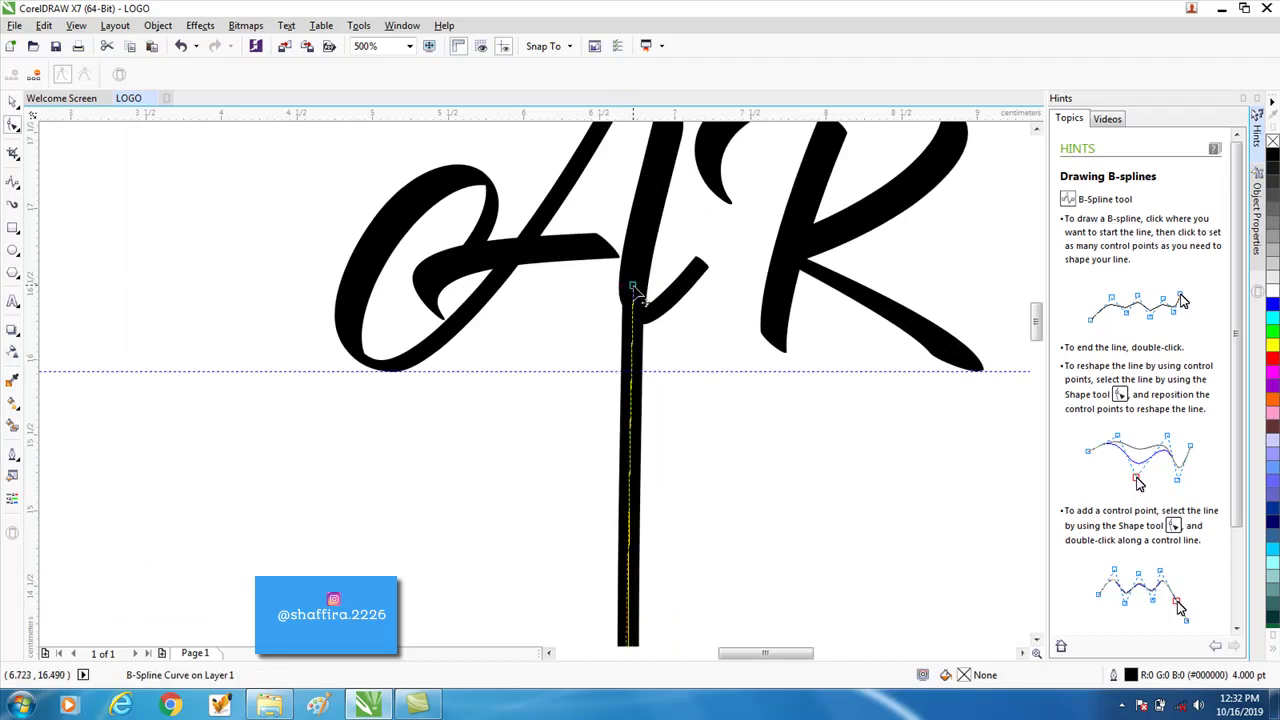
{"action": "left_click", "coordinate": [715, 468]}
{"action": "scroll", "coordinate": [690, 463], "scroll_direction": "down", "scroll_amount": 4}
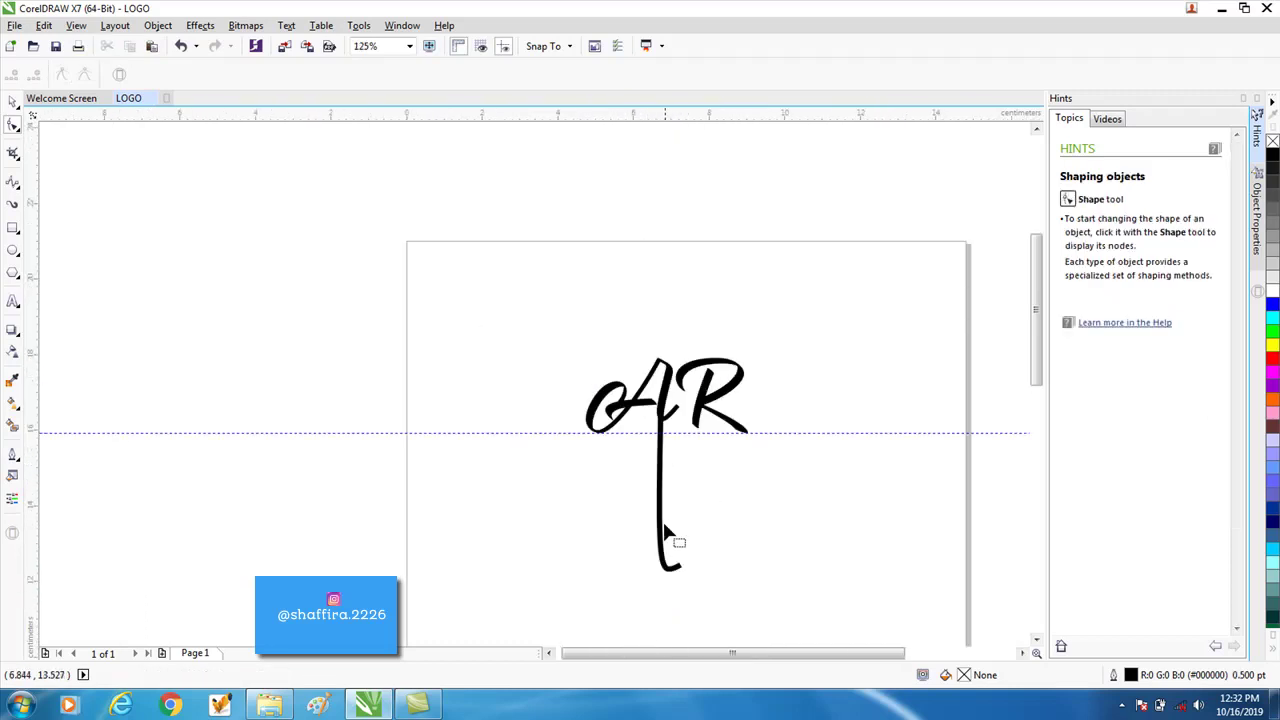
{"action": "scroll", "coordinate": [665, 528], "scroll_direction": "up", "scroll_amount": 2}
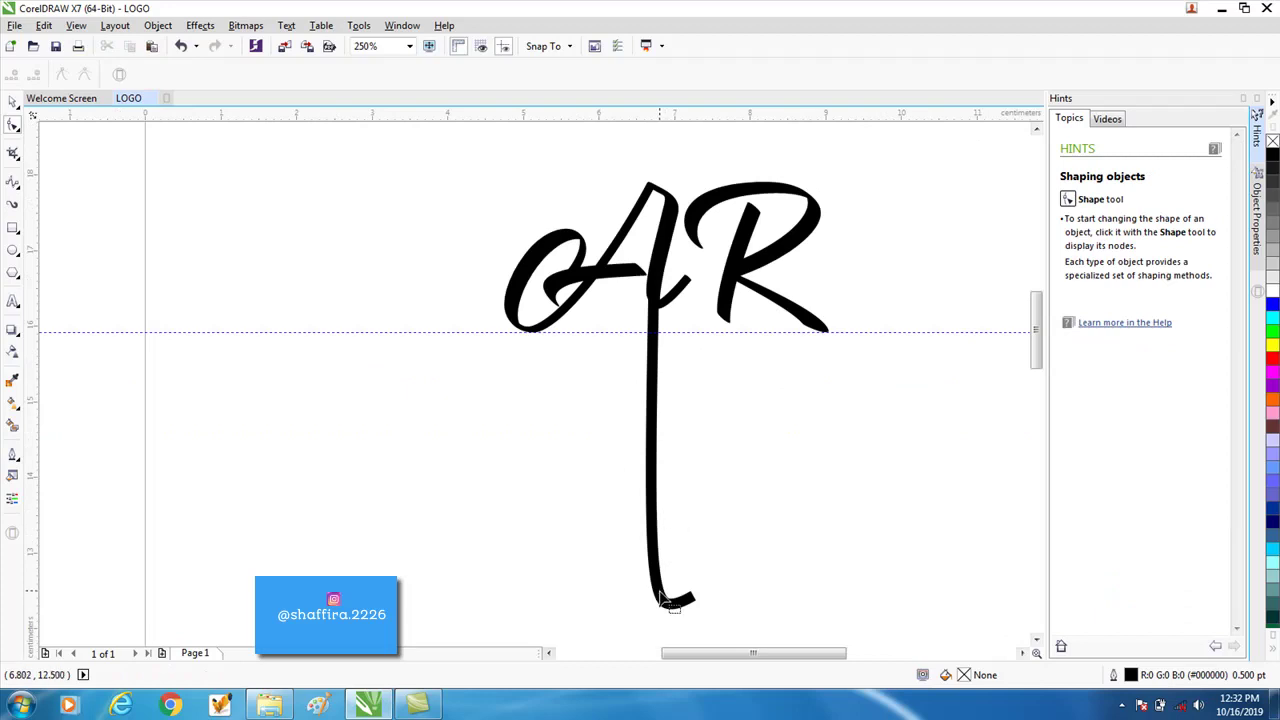
Step: Try to weld the unconverted stem line to the letter A, and undo the weld
{"action": "left_click", "coordinate": [12, 101]}
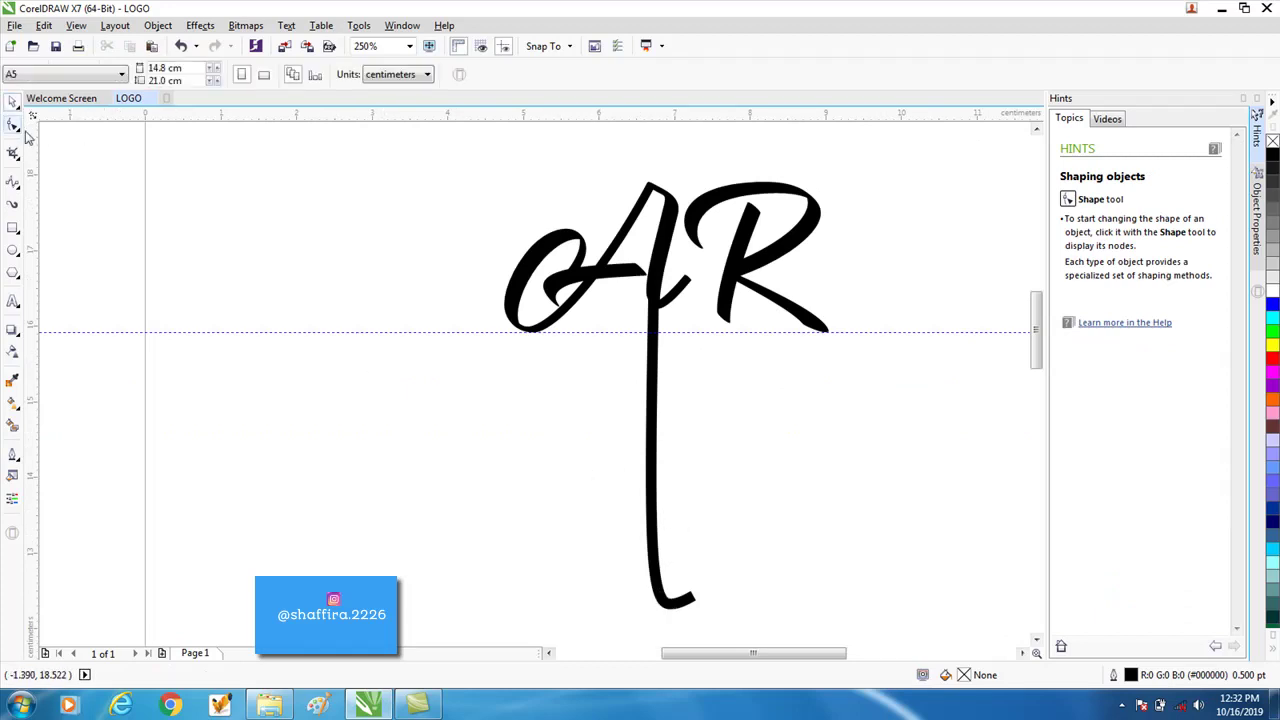
{"action": "left_click", "coordinate": [653, 438]}
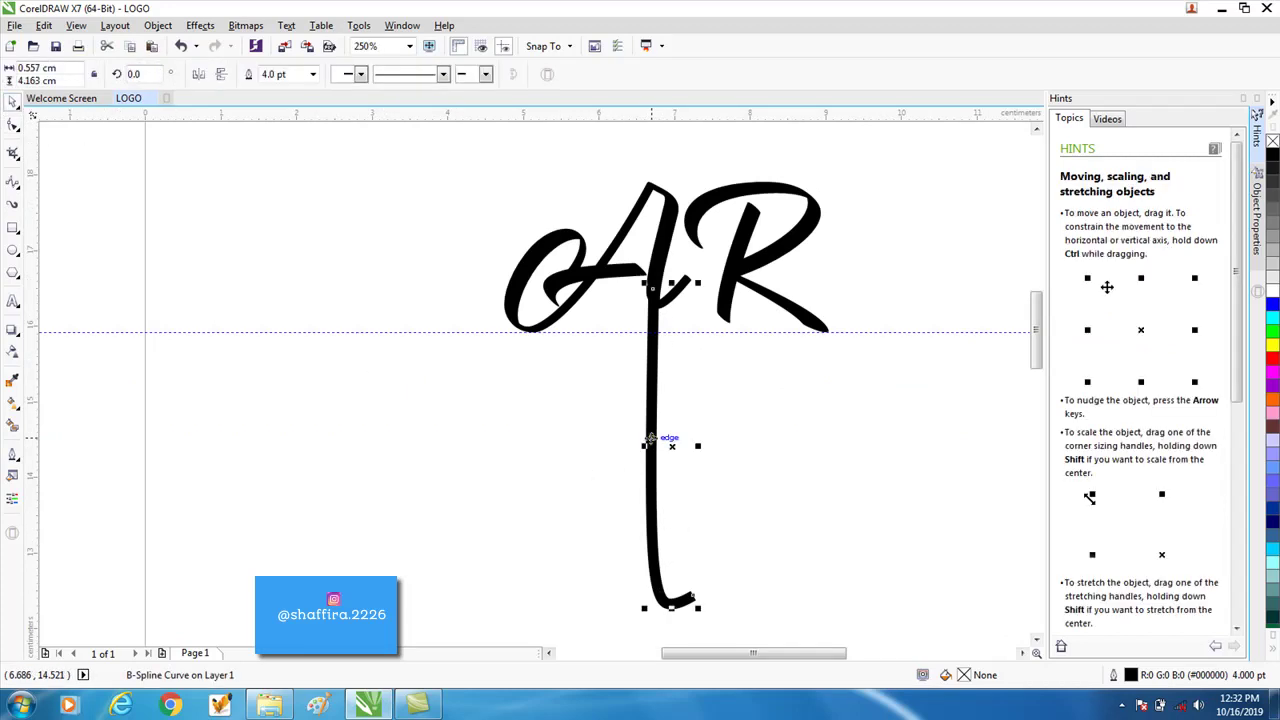
{"action": "left_click", "coordinate": [663, 258]}
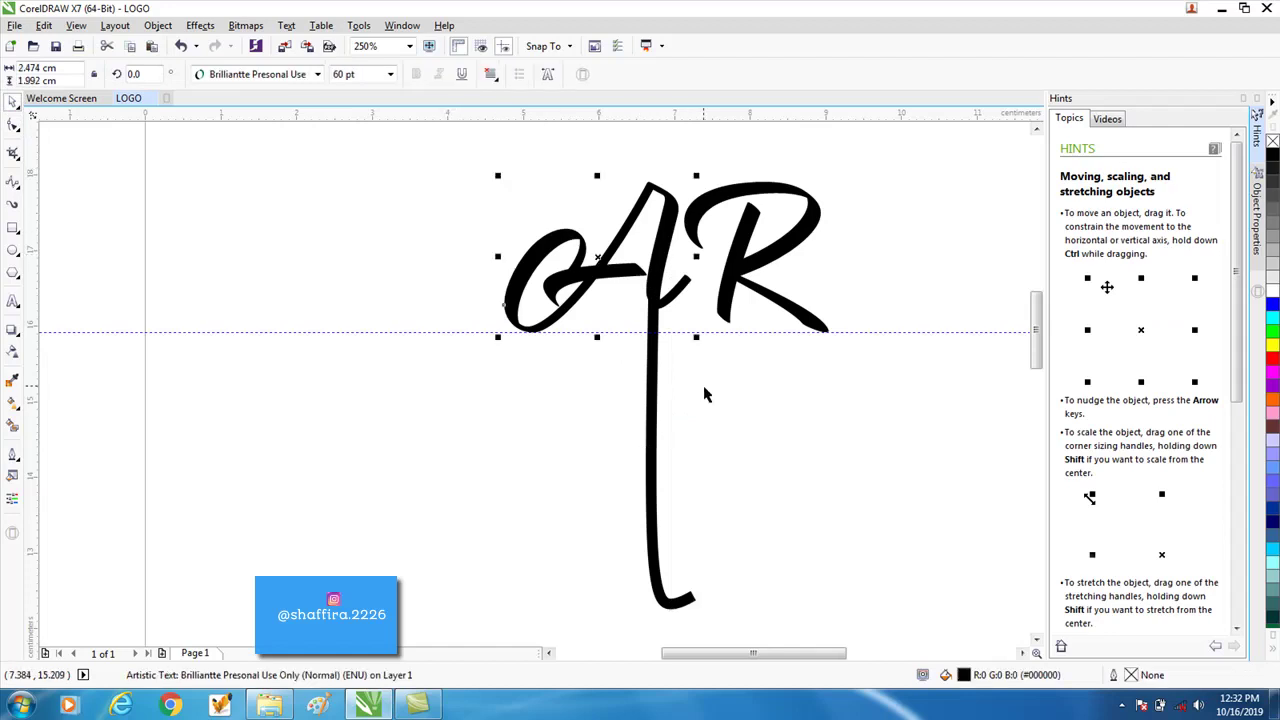
{"action": "left_click", "coordinate": [666, 428]}
{"action": "left_click", "coordinate": [658, 432]}
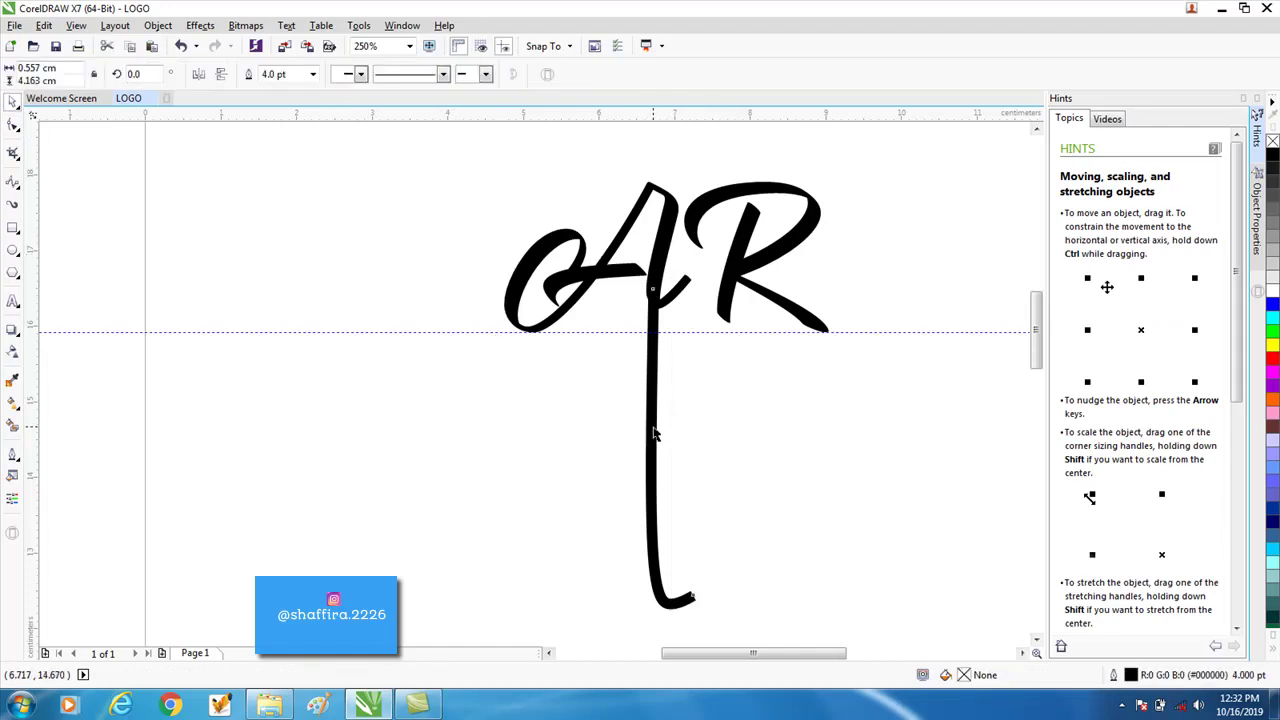
{"action": "left_click", "coordinate": [660, 270], "text": "shift"}
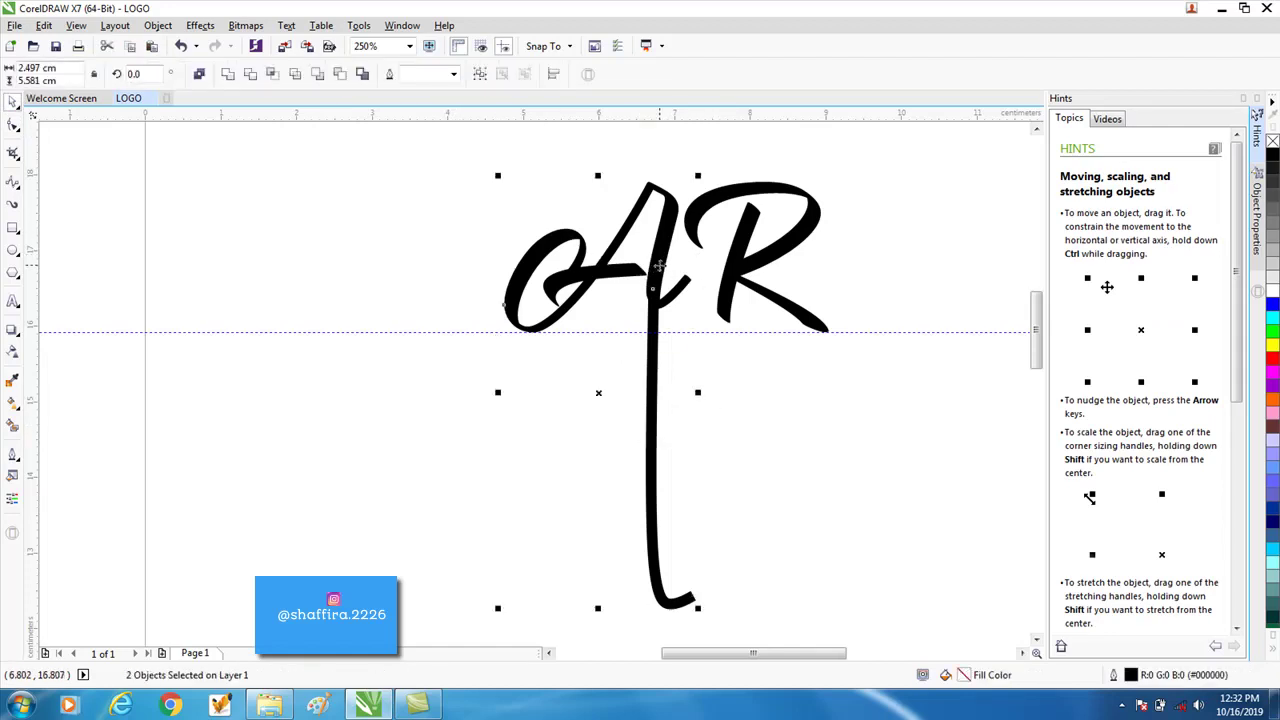
{"action": "left_click", "coordinate": [250, 76]}
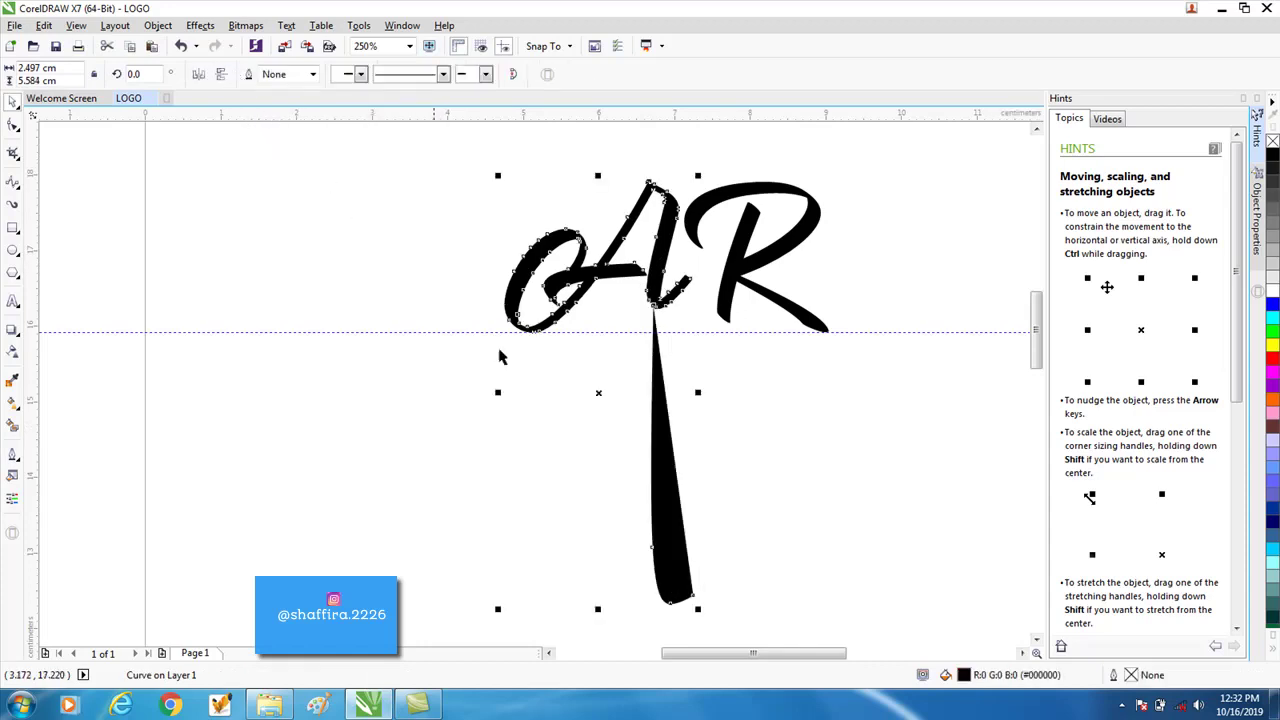
{"action": "left_click", "coordinate": [580, 578]}
{"action": "scroll", "coordinate": [674, 489], "scroll_direction": "up", "scroll_amount": 2}
{"action": "scroll", "coordinate": [675, 488], "scroll_direction": "down", "scroll_amount": 2}
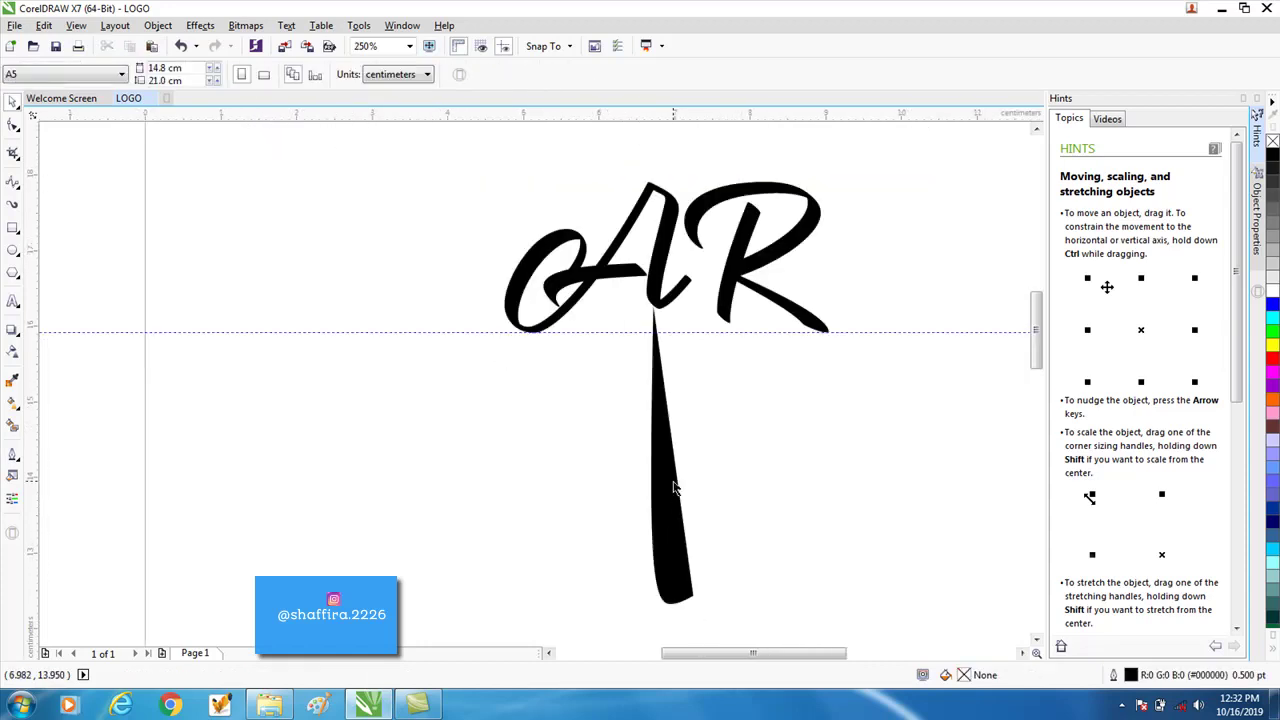
{"action": "key", "text": "ctrl+z"}
{"action": "left_click", "coordinate": [701, 468]}
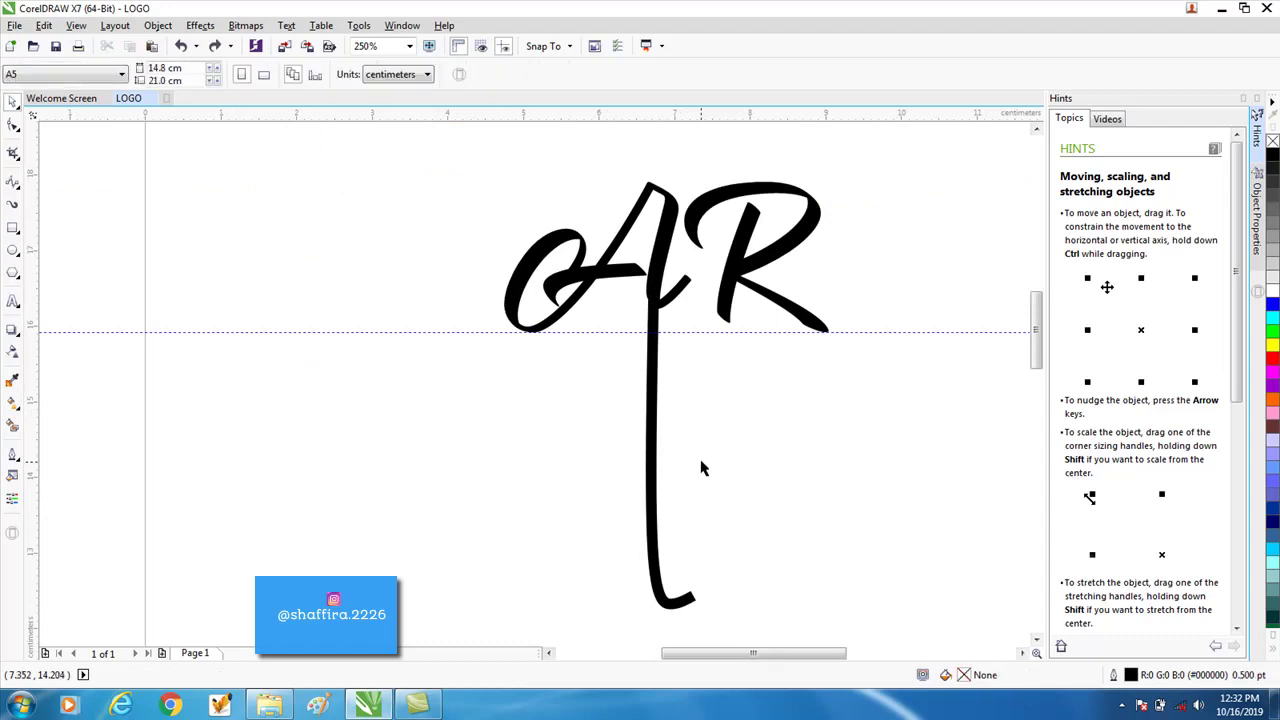
Step: Convert the stem curve's outline to an object
{"action": "left_click", "coordinate": [655, 362]}
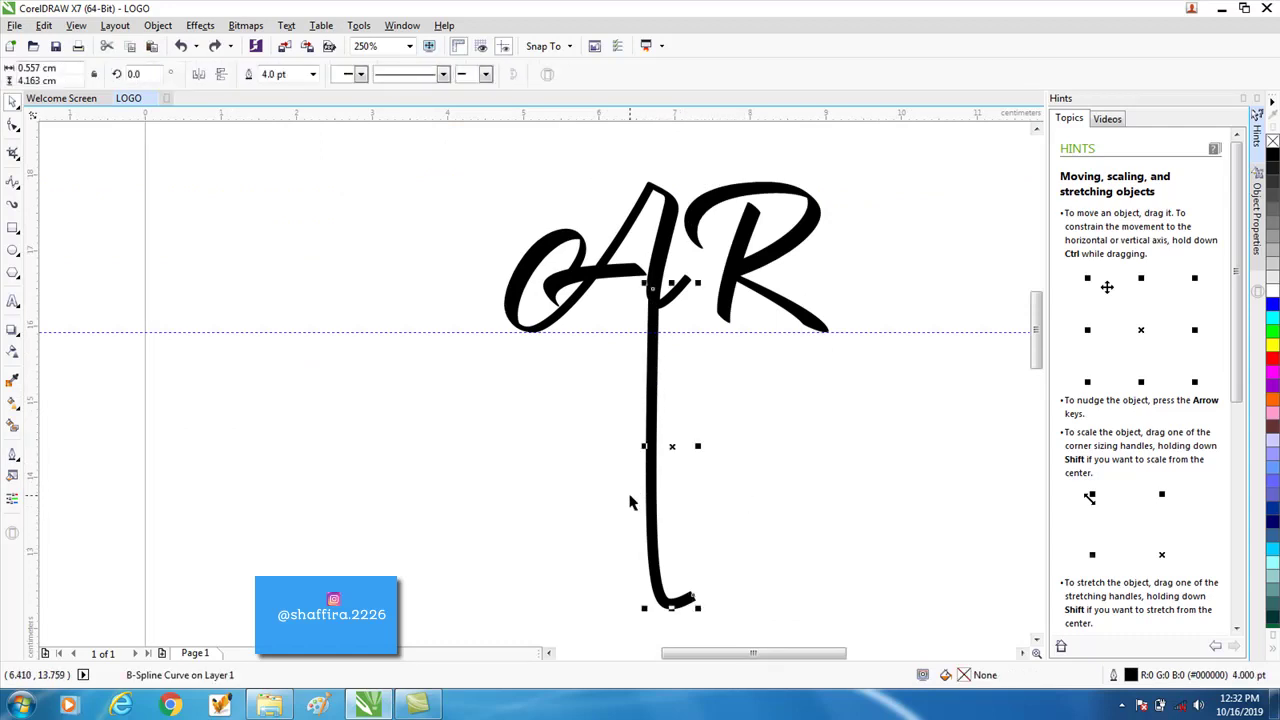
{"action": "left_click", "coordinate": [158, 25]}
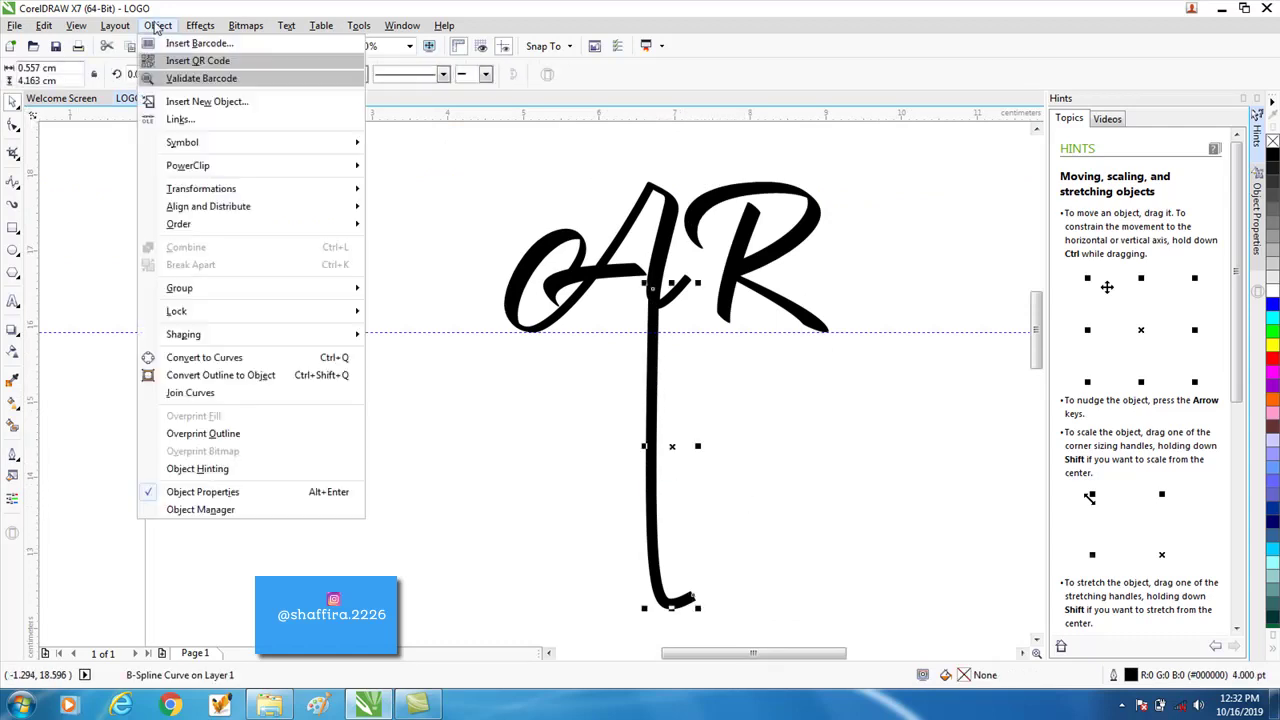
{"action": "left_click", "coordinate": [212, 376]}
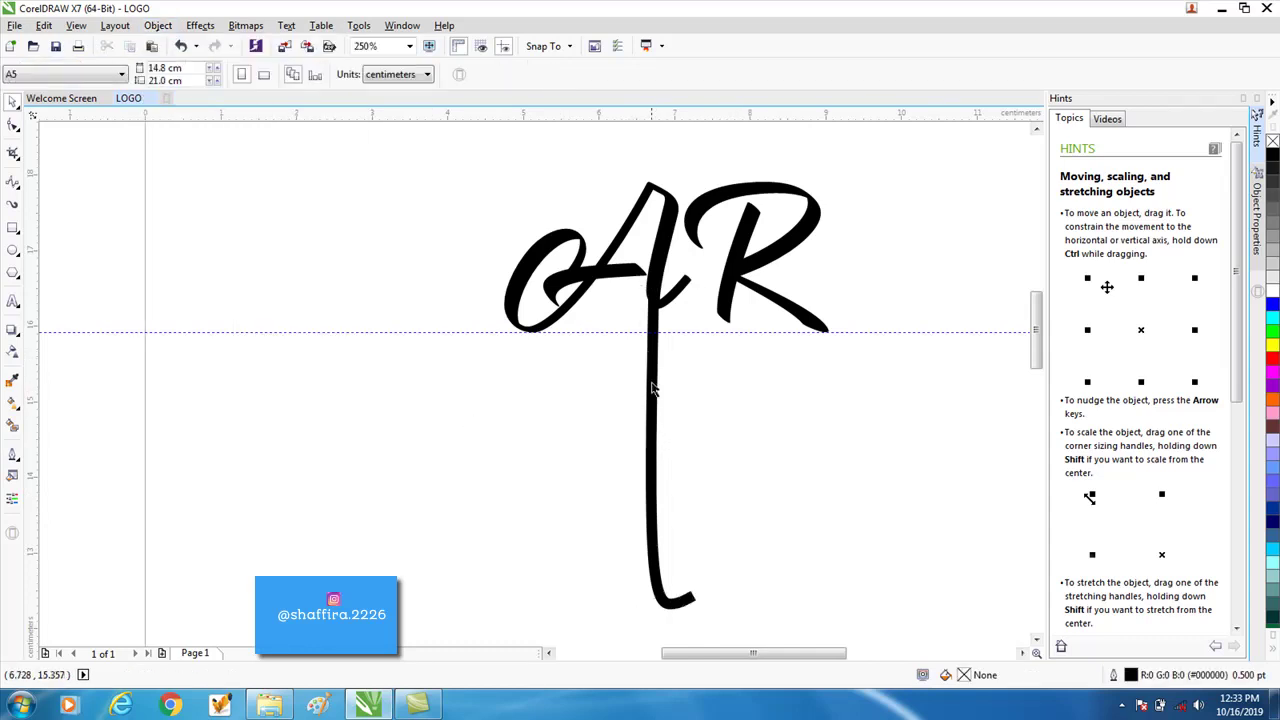
Step: Weld the converted stem and the letter A into a single curve
{"action": "left_click", "coordinate": [643, 236], "text": "shift"}
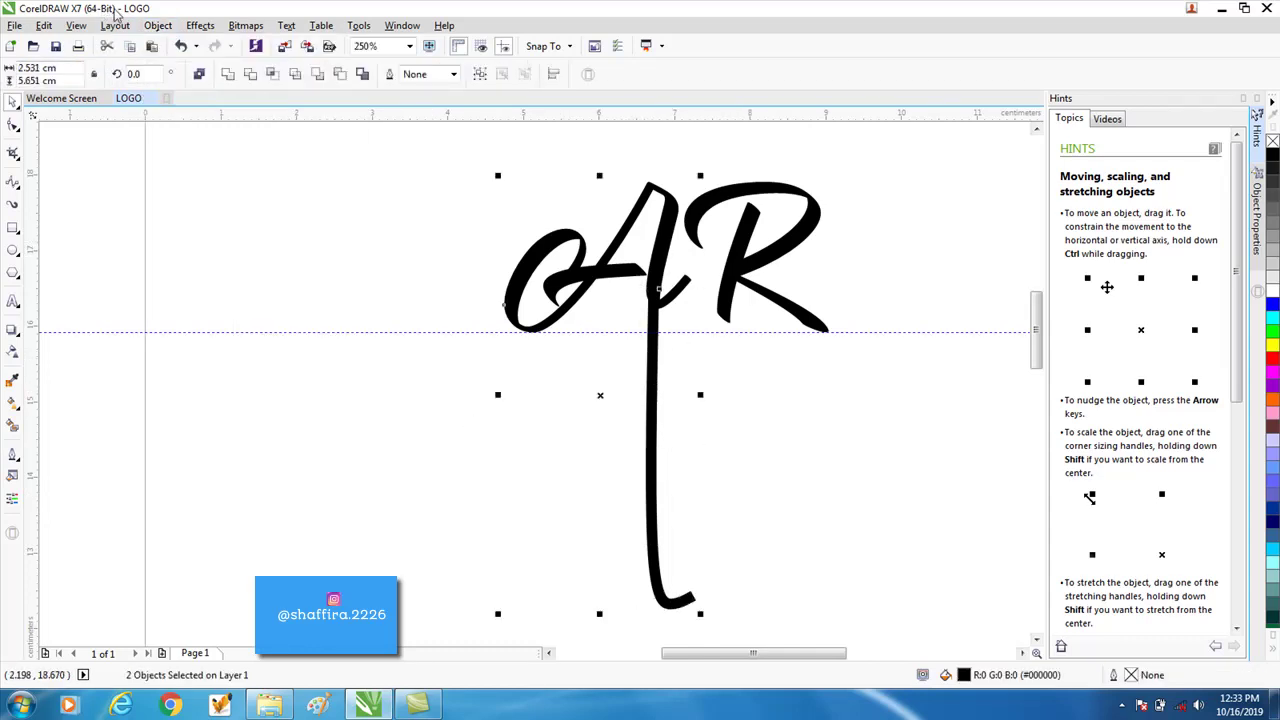
{"action": "left_click", "coordinate": [229, 75]}
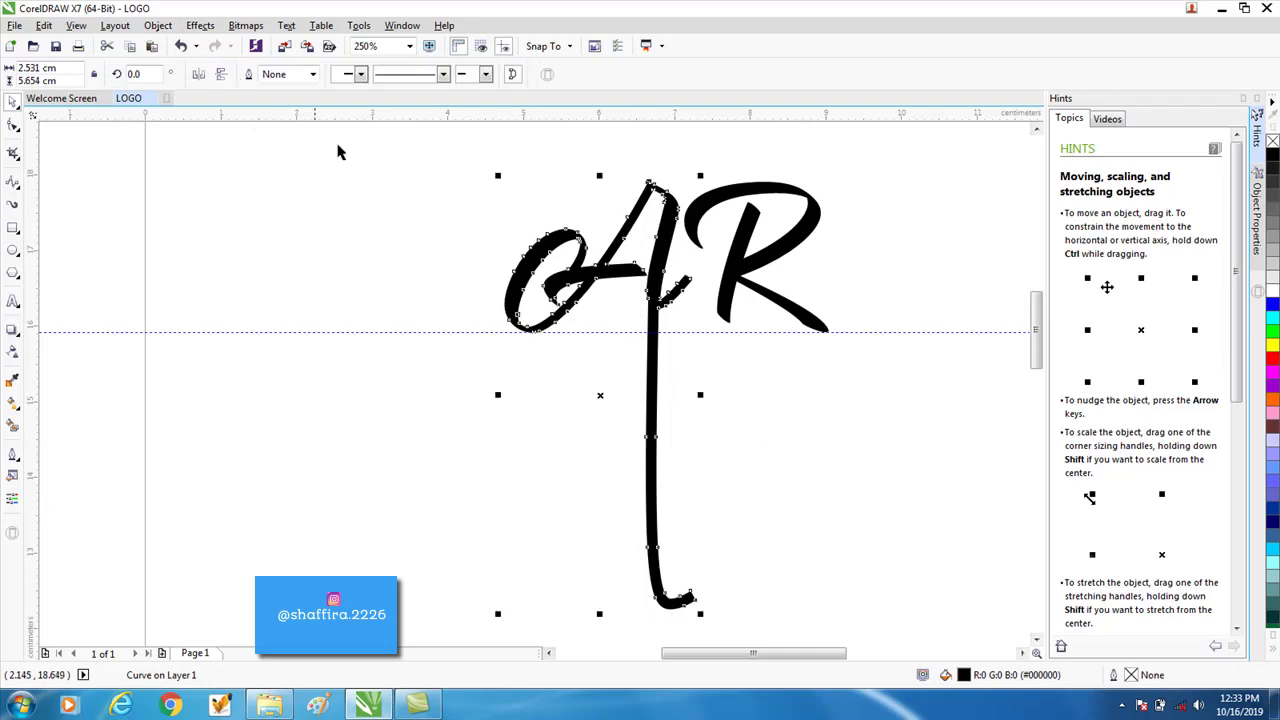
{"action": "left_click", "coordinate": [746, 470]}
{"action": "scroll", "coordinate": [687, 327], "scroll_direction": "up", "scroll_amount": 2}
{"action": "left_click", "coordinate": [670, 280]}
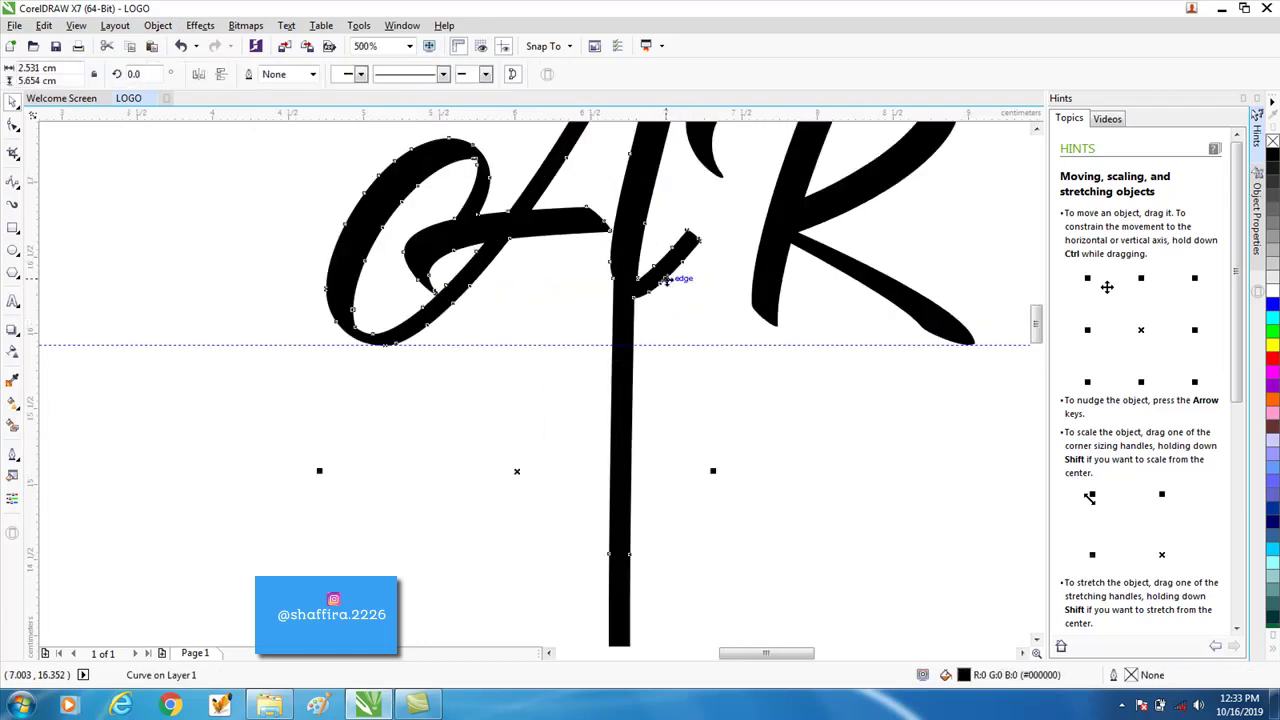
{"action": "key", "text": "F10"}
{"action": "left_click_drag", "start_coordinate": [667, 216], "coordinate": [718, 322]}
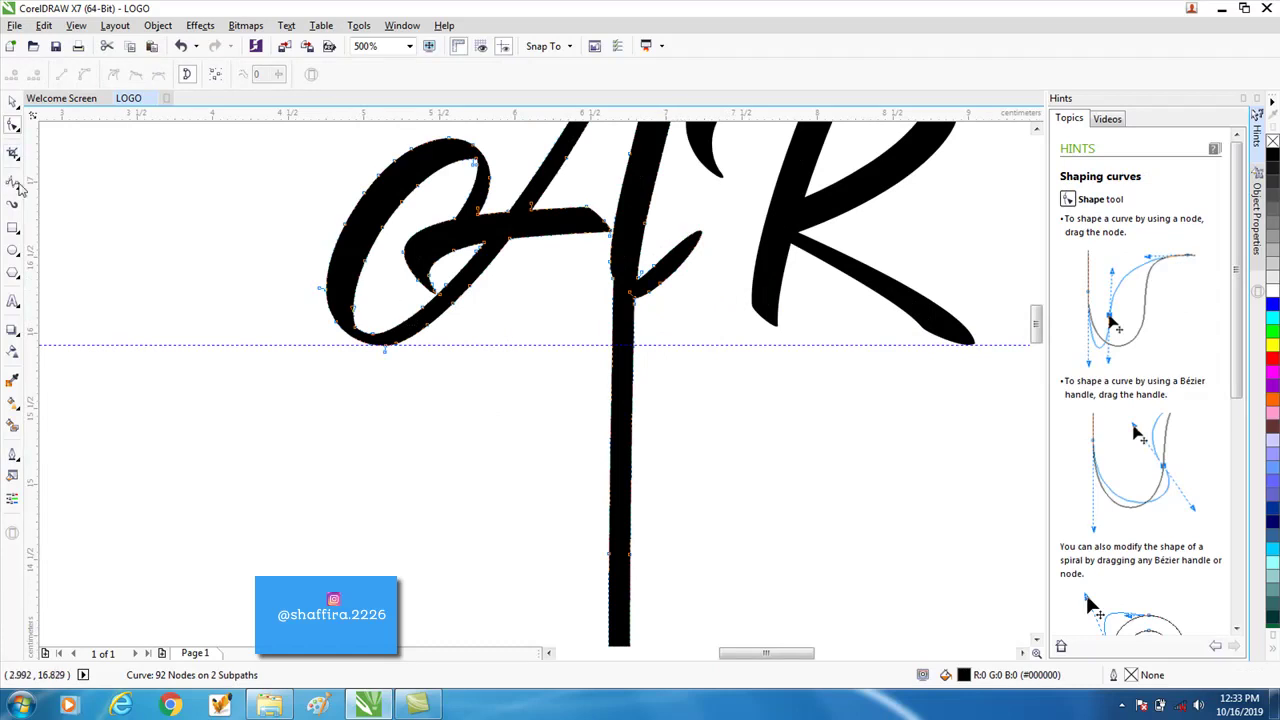
Step: Draw a rectangle about 0.54 × 0.47 cm over the short tail at the foot of the A
{"action": "left_click", "coordinate": [13, 228]}
{"action": "left_click_drag", "start_coordinate": [692, 310], "coordinate": [641, 238]}
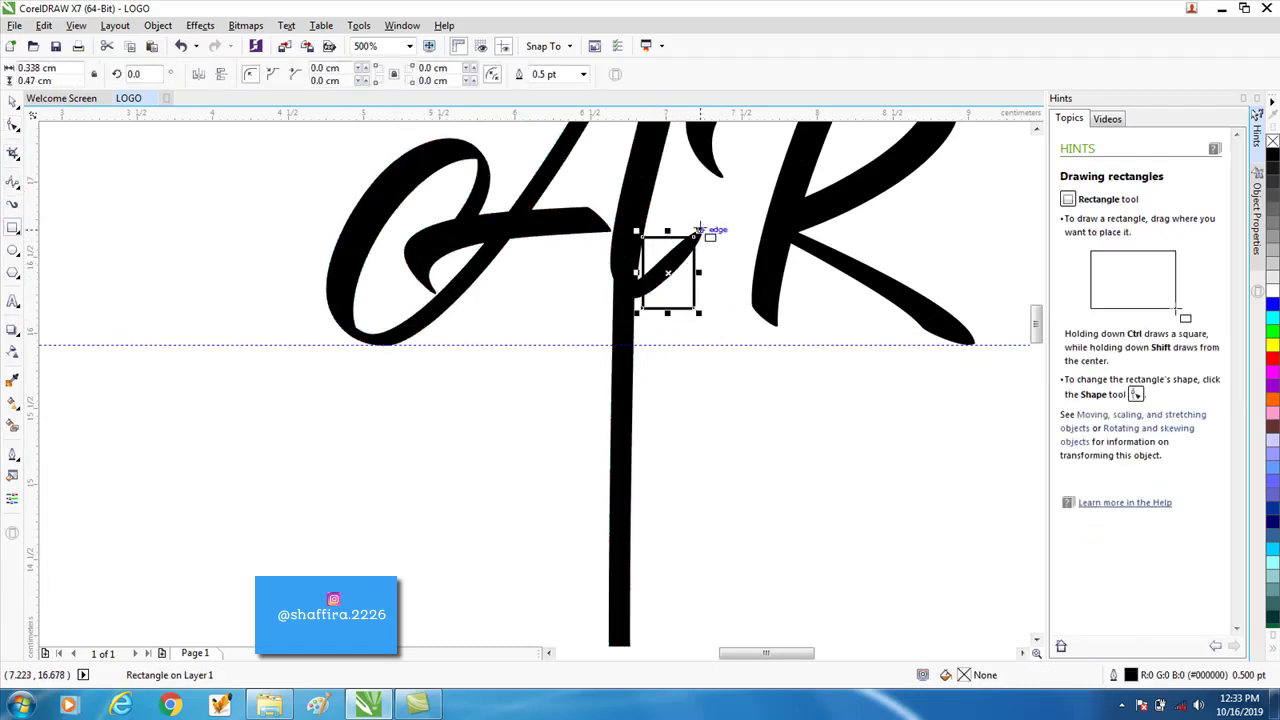
{"action": "left_click_drag", "start_coordinate": [702, 273], "coordinate": [729, 273]}
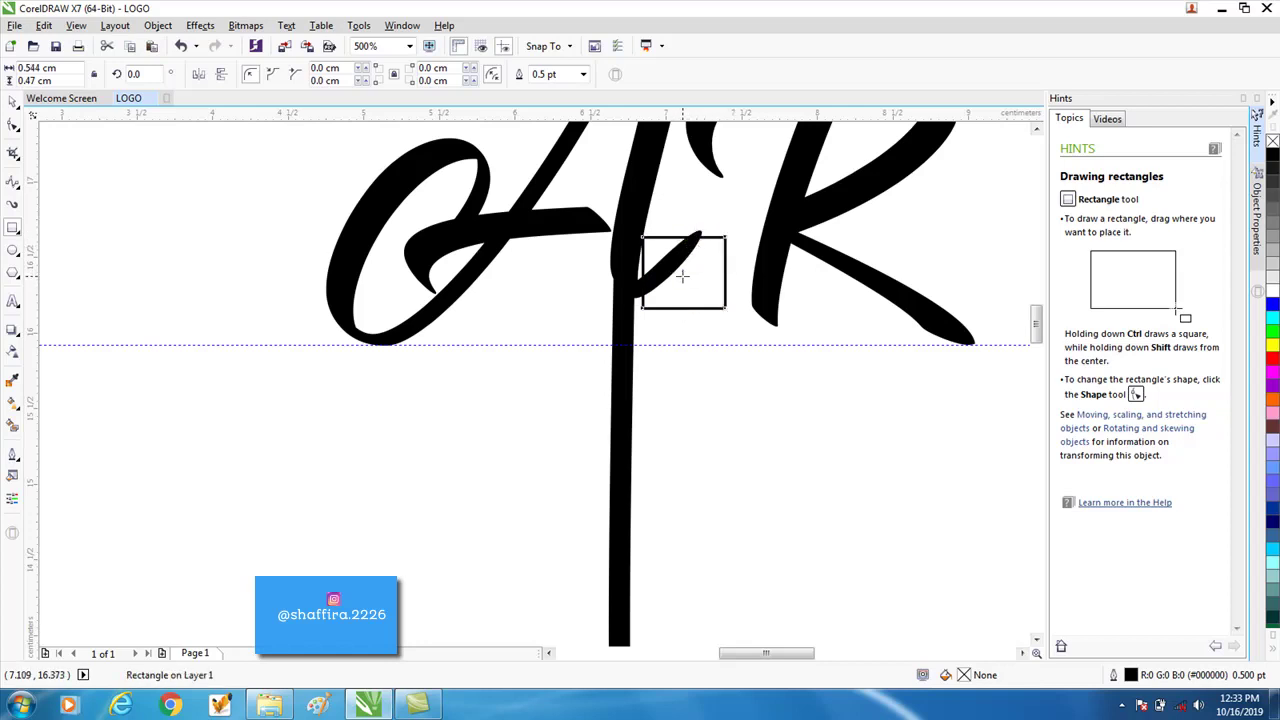
Step: Rotate the rectangle to about 346.7° along the A's stroke and enlarge it to about 0.73 × 0.67 cm so it covers the tail
{"action": "left_click", "coordinate": [684, 274]}
{"action": "left_click_drag", "start_coordinate": [731, 314], "coordinate": [726, 331]}
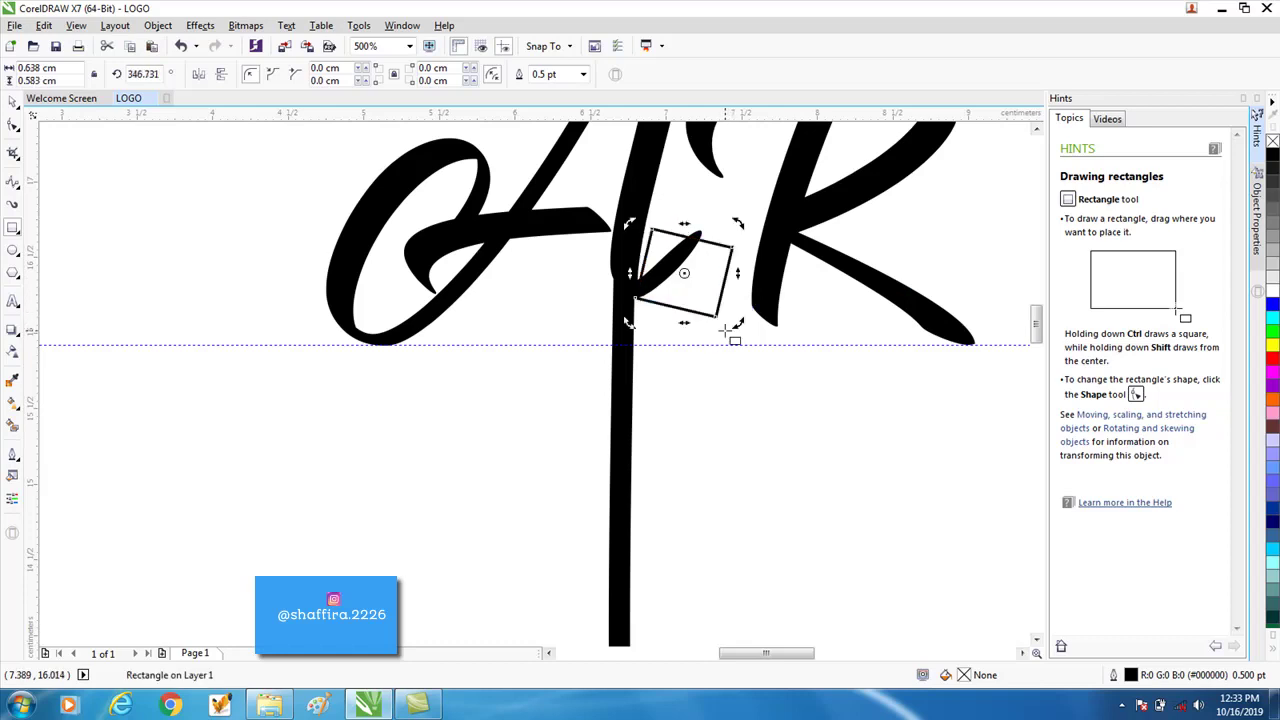
{"action": "left_click", "coordinate": [712, 260]}
{"action": "left_click_drag", "start_coordinate": [738, 222], "coordinate": [752, 205]}
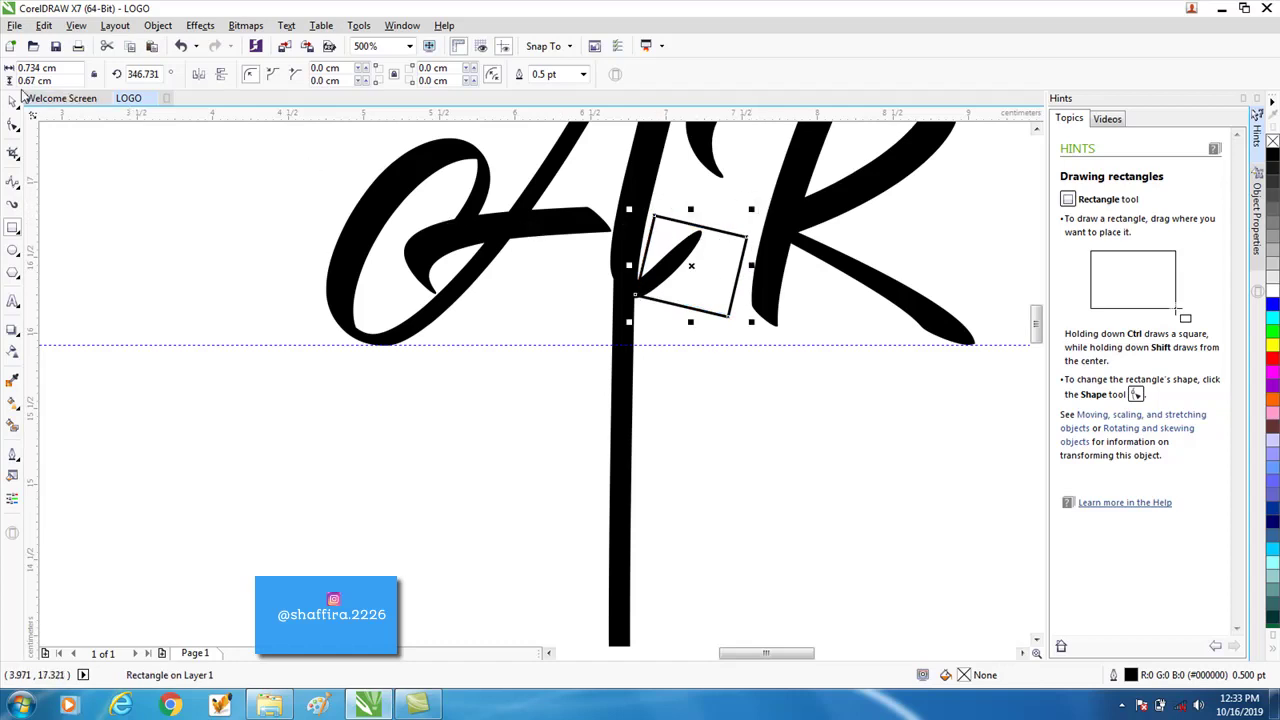
Step: Trim the short tail off the A with the rotated rectangle and delete the rectangle
{"action": "left_click", "coordinate": [14, 100]}
{"action": "left_click", "coordinate": [634, 183]}
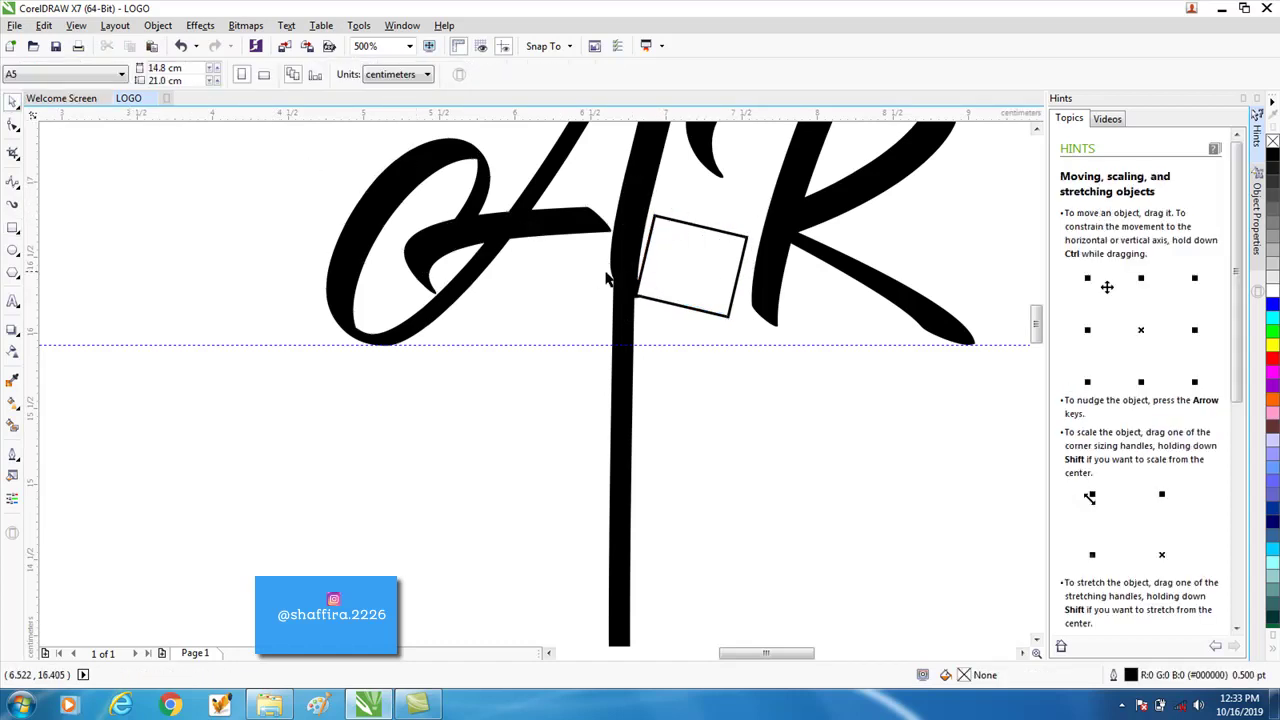
{"action": "left_click", "coordinate": [705, 277]}
{"action": "key", "text": "Delete"}
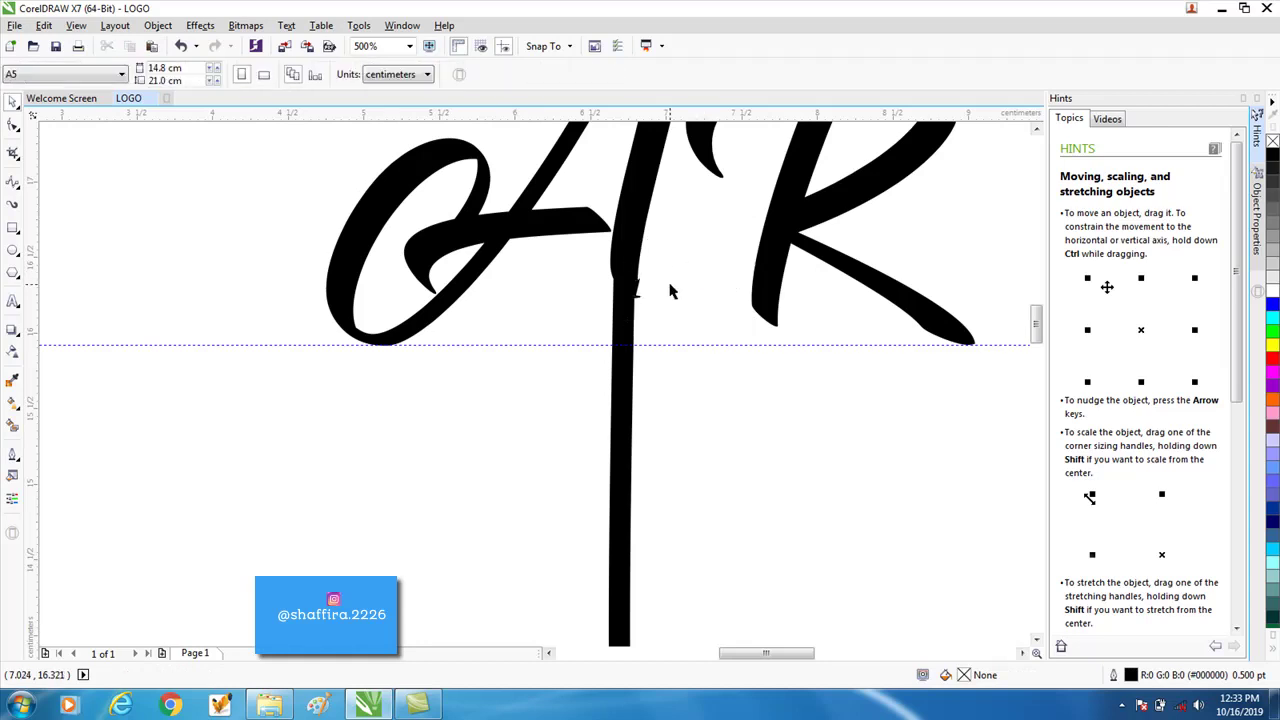
Step: Delete the leftover spur nodes on the right edge where the A meets the stem, leaving one smooth edge
{"action": "left_click", "coordinate": [636, 292]}
{"action": "key", "text": "F10"}
{"action": "scroll", "coordinate": [634, 294], "scroll_direction": "up", "scroll_amount": 4}
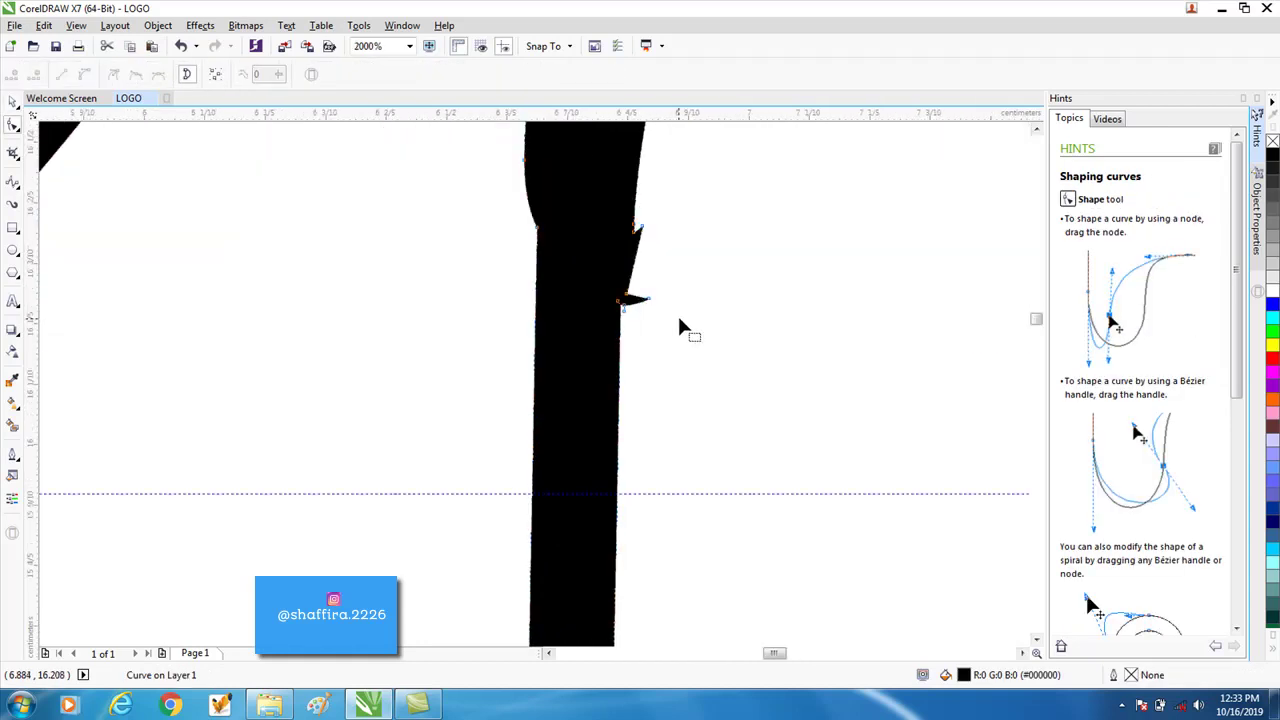
{"action": "left_click", "coordinate": [636, 222]}
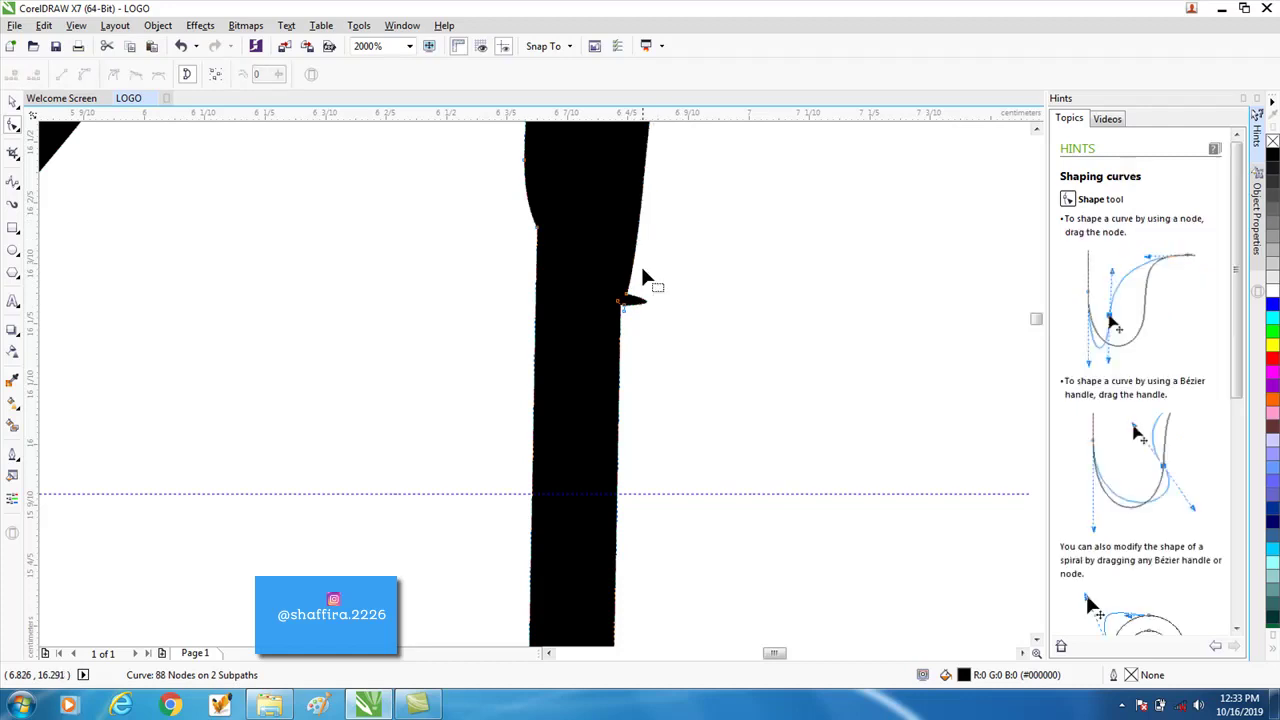
{"action": "left_click_drag", "start_coordinate": [660, 312], "coordinate": [610, 284]}
{"action": "key", "text": "Delete"}
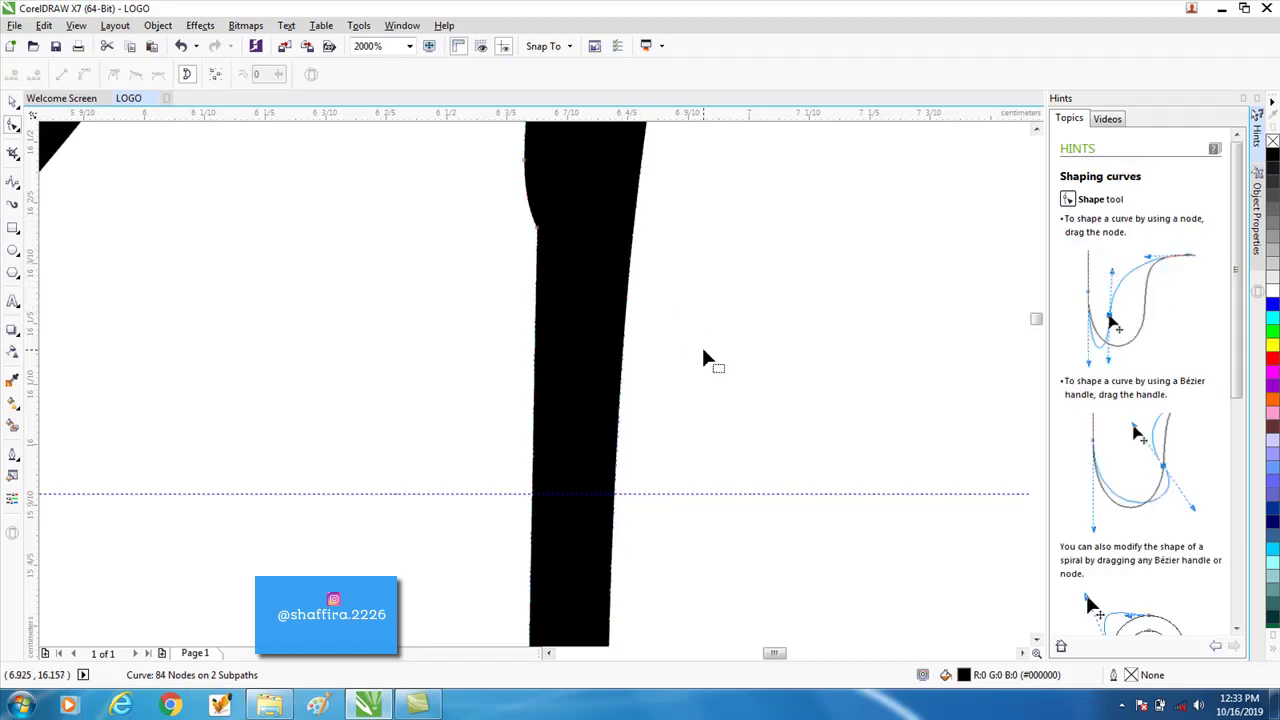
Step: Delete the bump nodes on the left edge of the joint between the A and the stem
{"action": "scroll", "coordinate": [694, 345], "scroll_direction": "down", "scroll_amount": 4}
{"action": "scroll", "coordinate": [658, 310], "scroll_direction": "up", "scroll_amount": 2}
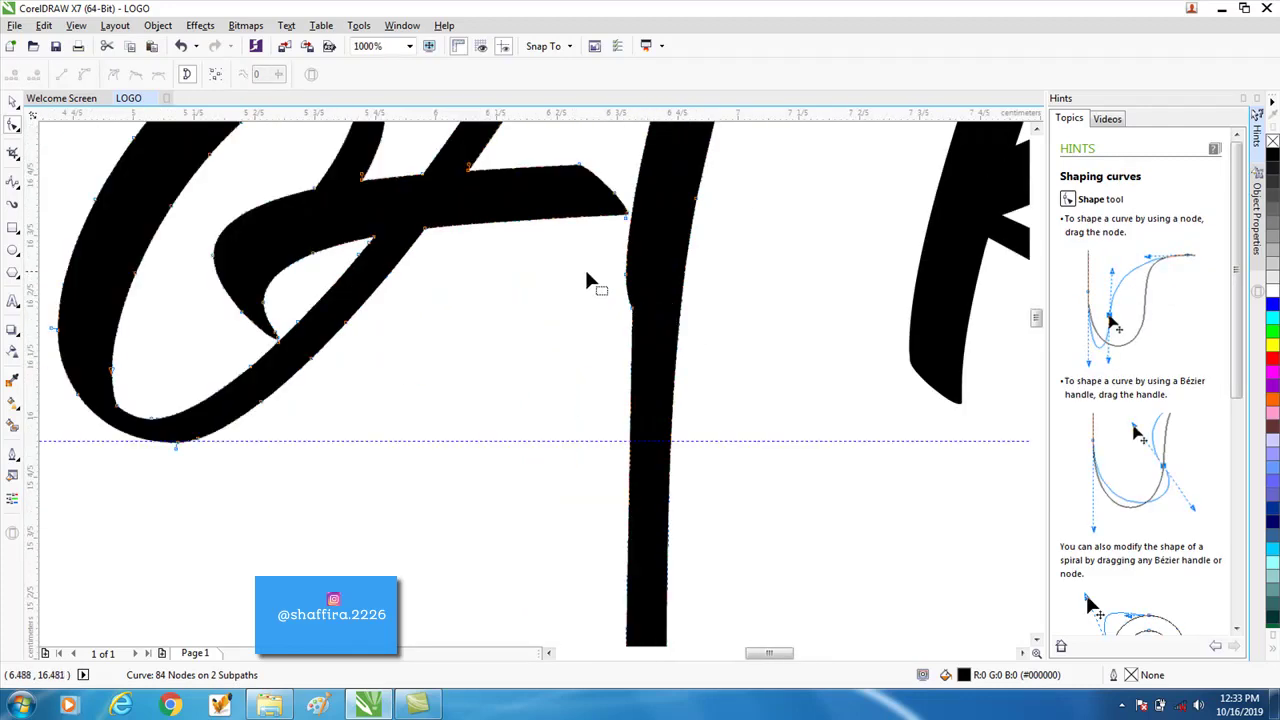
{"action": "left_click_drag", "start_coordinate": [588, 275], "coordinate": [658, 330]}
{"action": "key", "text": "Delete"}
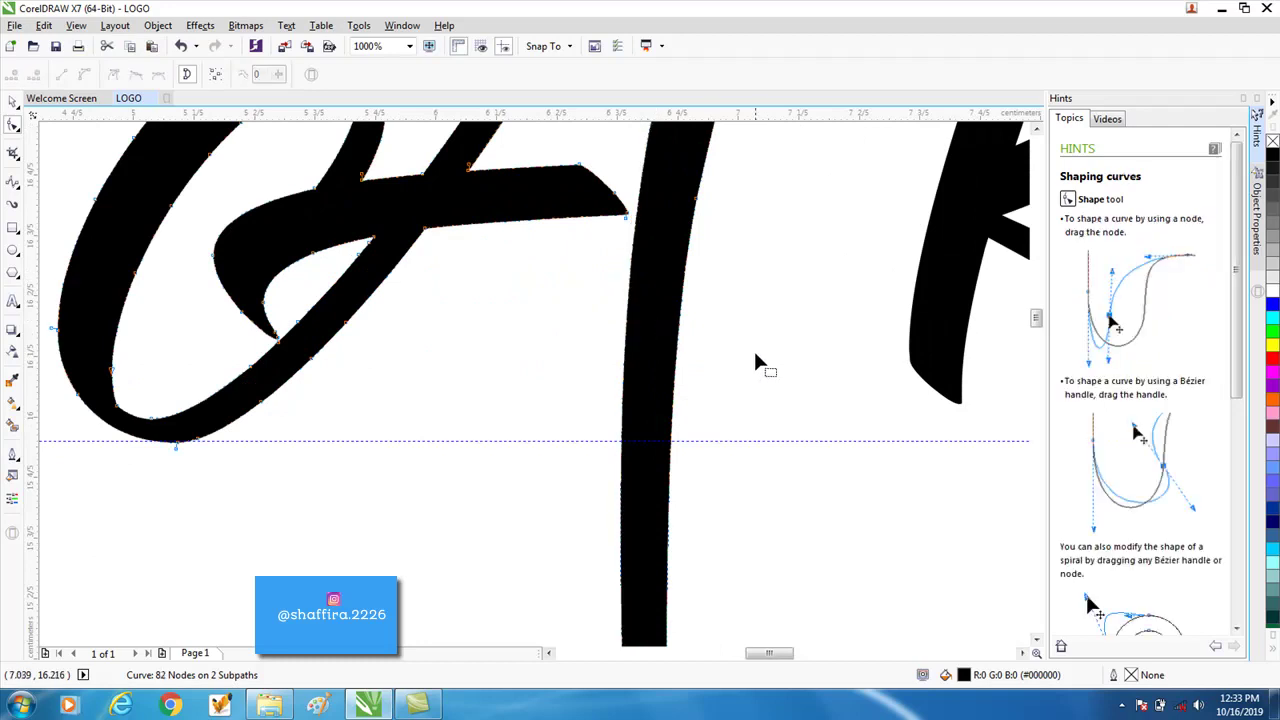
Step: Remove the surplus upper nodes at the end of the stem's hook and bend the tip's curve handle to taper it to a point
{"action": "scroll", "coordinate": [754, 363], "scroll_direction": "down", "scroll_amount": 2}
{"action": "left_click_drag", "start_coordinate": [1034, 322], "coordinate": [1030, 360]}
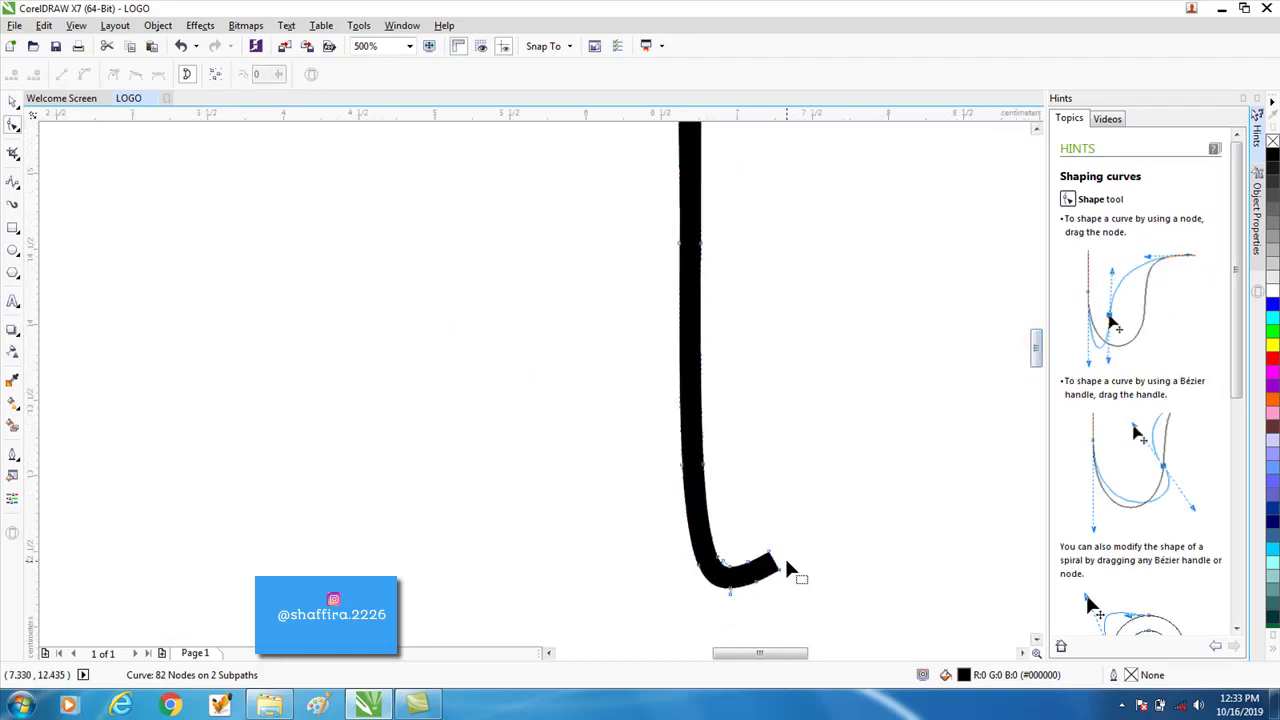
{"action": "scroll", "coordinate": [770, 570], "scroll_direction": "up", "scroll_amount": 2}
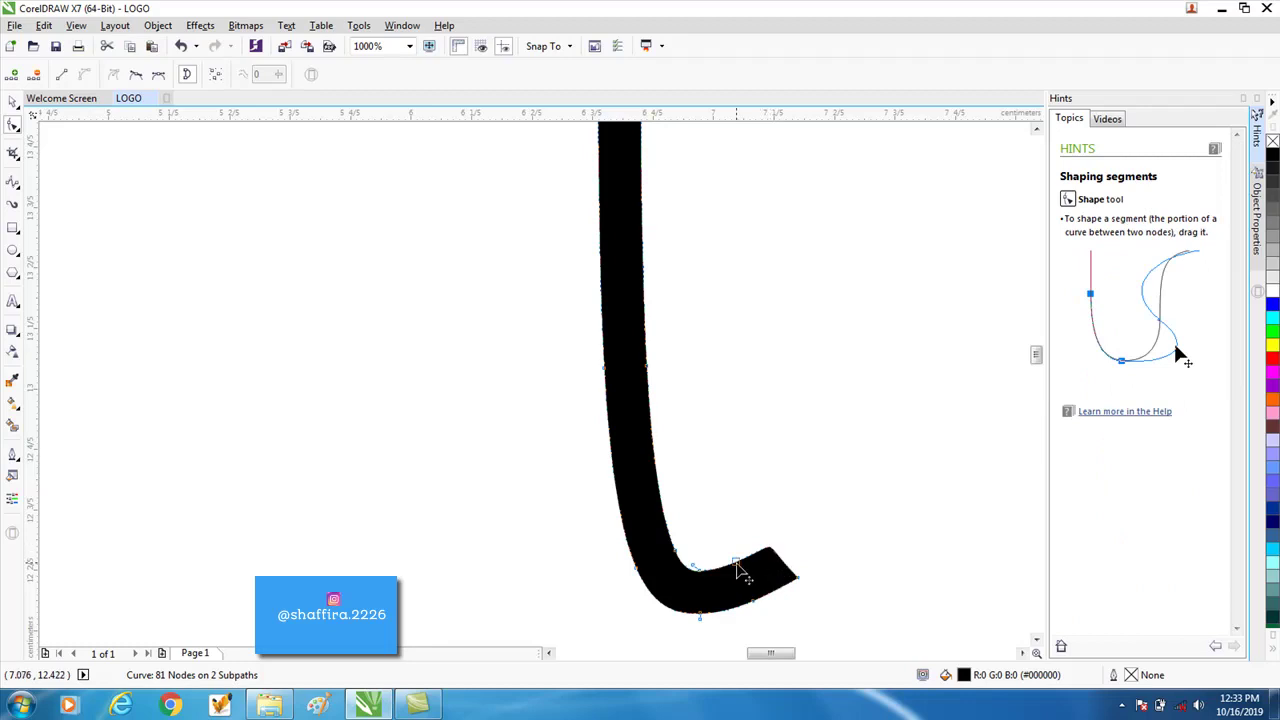
{"action": "left_click", "coordinate": [738, 568]}
{"action": "left_click", "coordinate": [740, 570]}
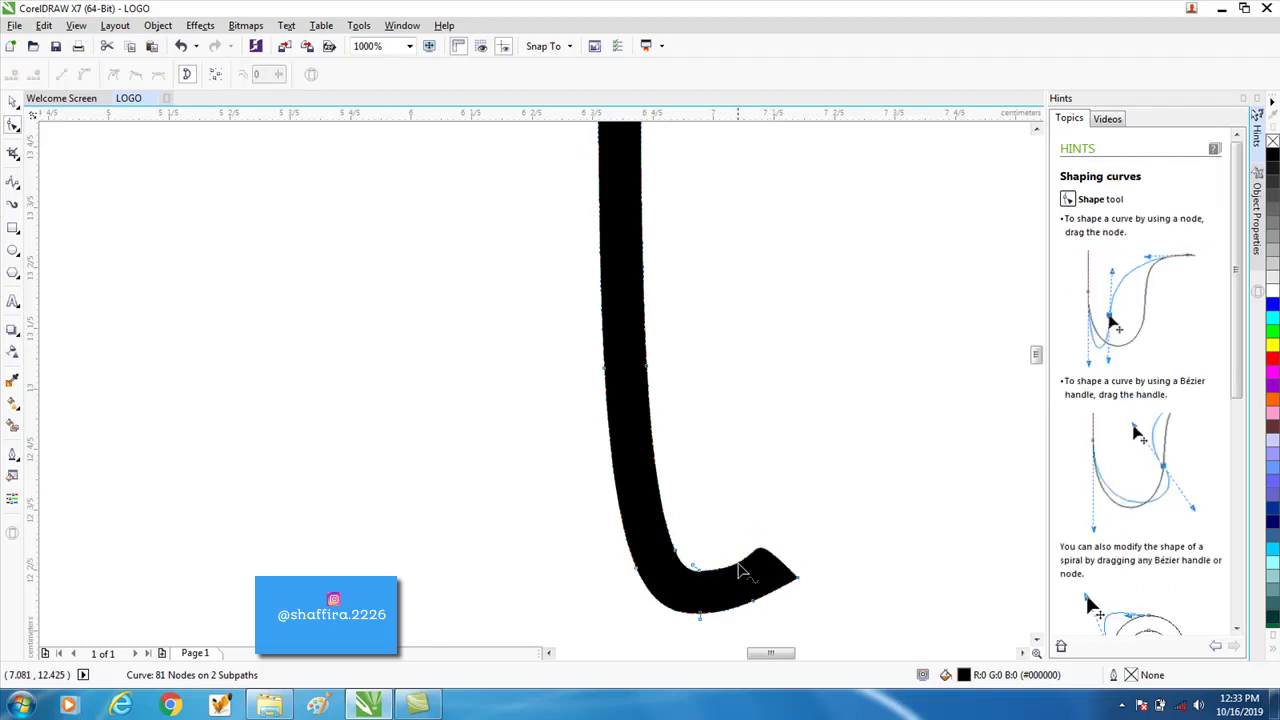
{"action": "left_click", "coordinate": [796, 579]}
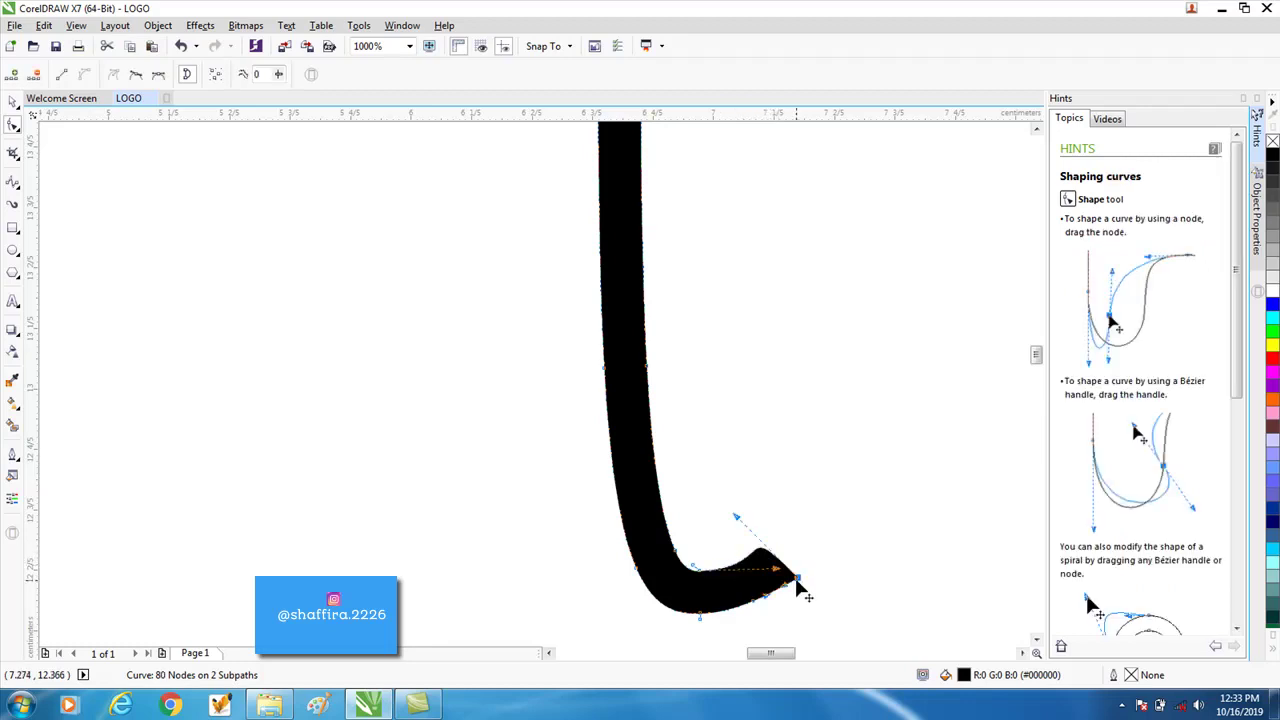
{"action": "left_click_drag", "start_coordinate": [737, 518], "coordinate": [740, 585]}
{"action": "left_click", "coordinate": [836, 615]}
Step: Reshape the upper edge of the hook's tip by pulling its bulge down and back toward the bend
{"action": "scroll", "coordinate": [706, 606], "scroll_direction": "up", "scroll_amount": 2}
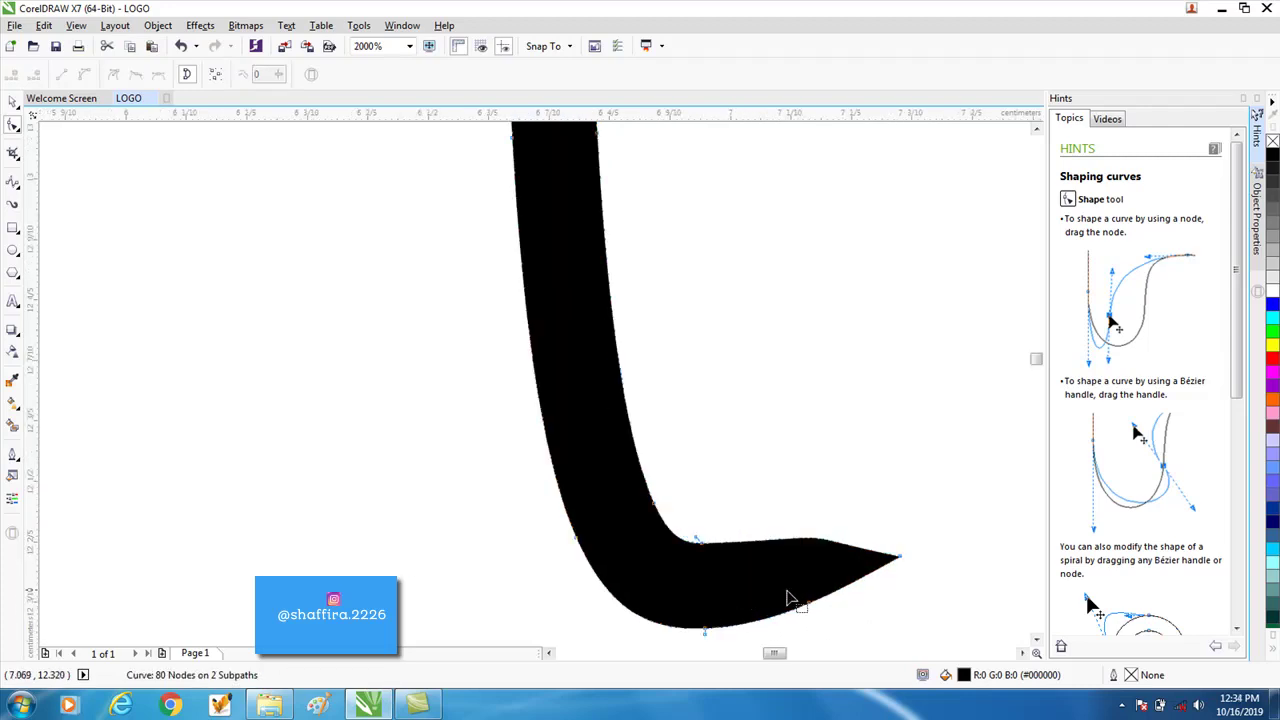
{"action": "left_click", "coordinate": [900, 557]}
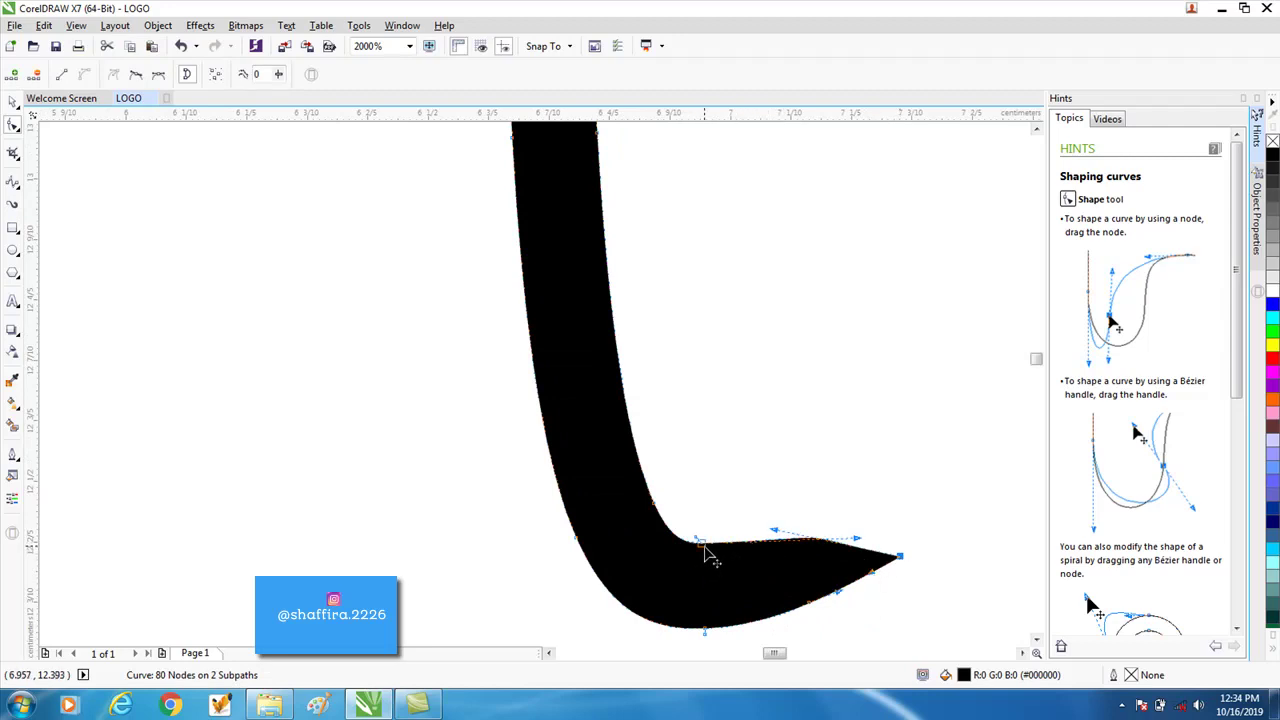
{"action": "left_click", "coordinate": [700, 550]}
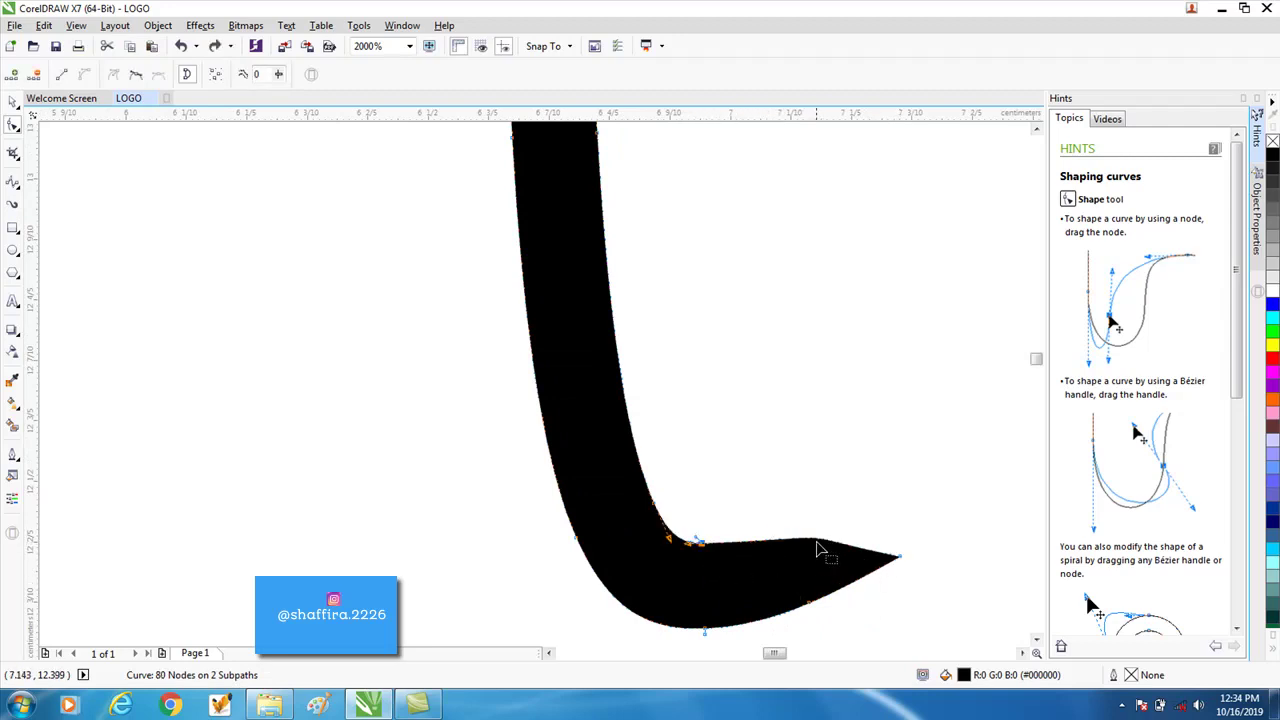
{"action": "left_click_drag", "start_coordinate": [822, 546], "coordinate": [765, 557]}
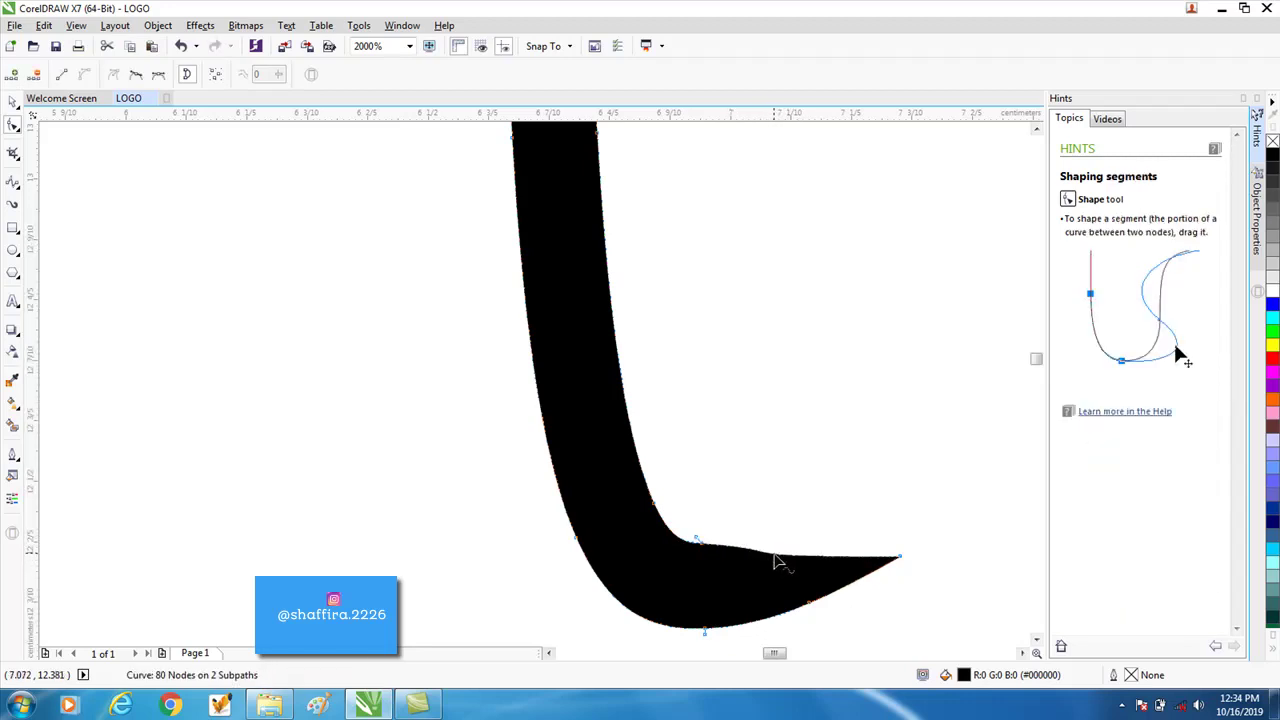
{"action": "left_click", "coordinate": [781, 567]}
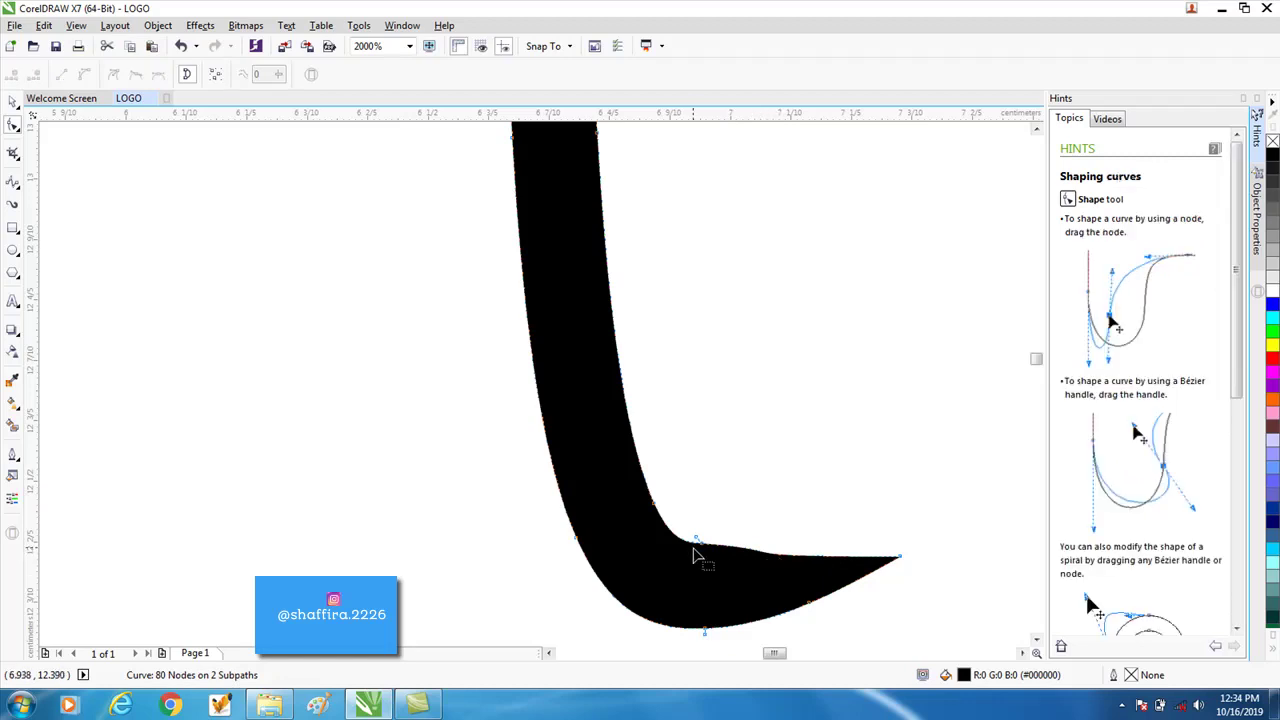
Step: Delete the remaining bump nodes on the upper edge of the stem's hook, leaving one smooth curve from bend to tip, and deselect it
{"action": "left_click", "coordinate": [700, 543]}
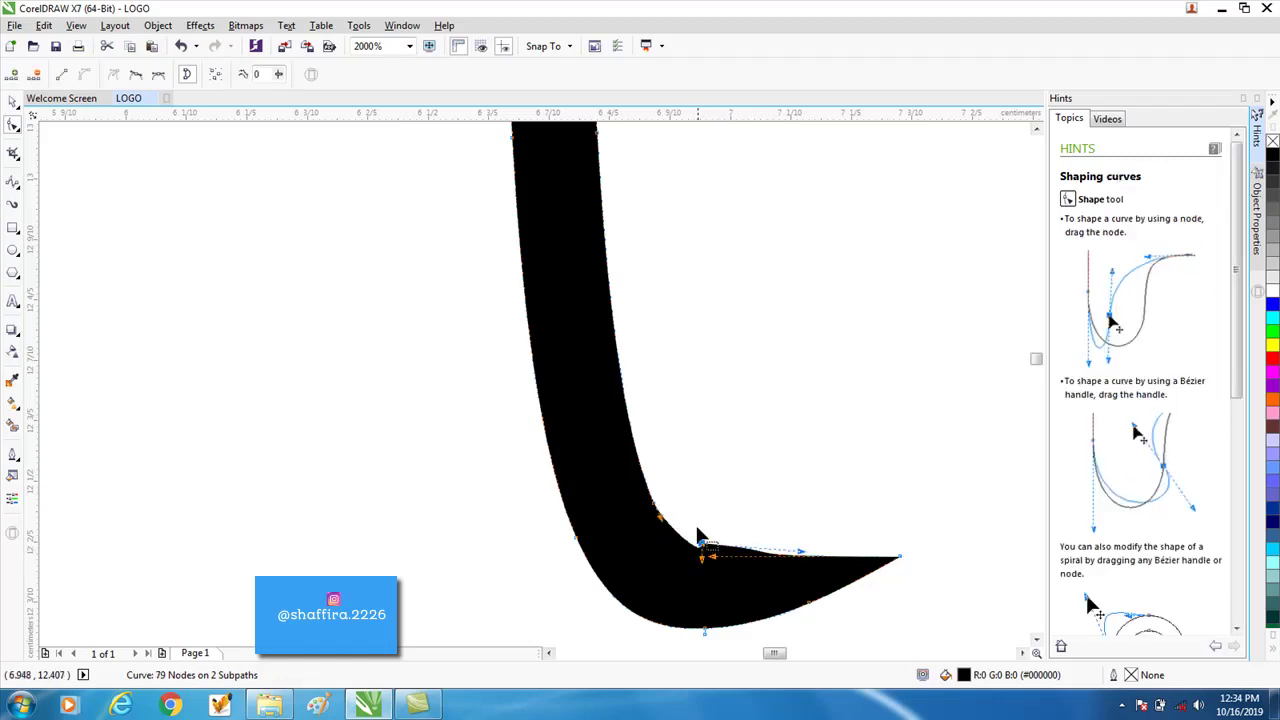
{"action": "key", "text": "Delete"}
{"action": "left_click_drag", "start_coordinate": [700, 528], "coordinate": [830, 590]}
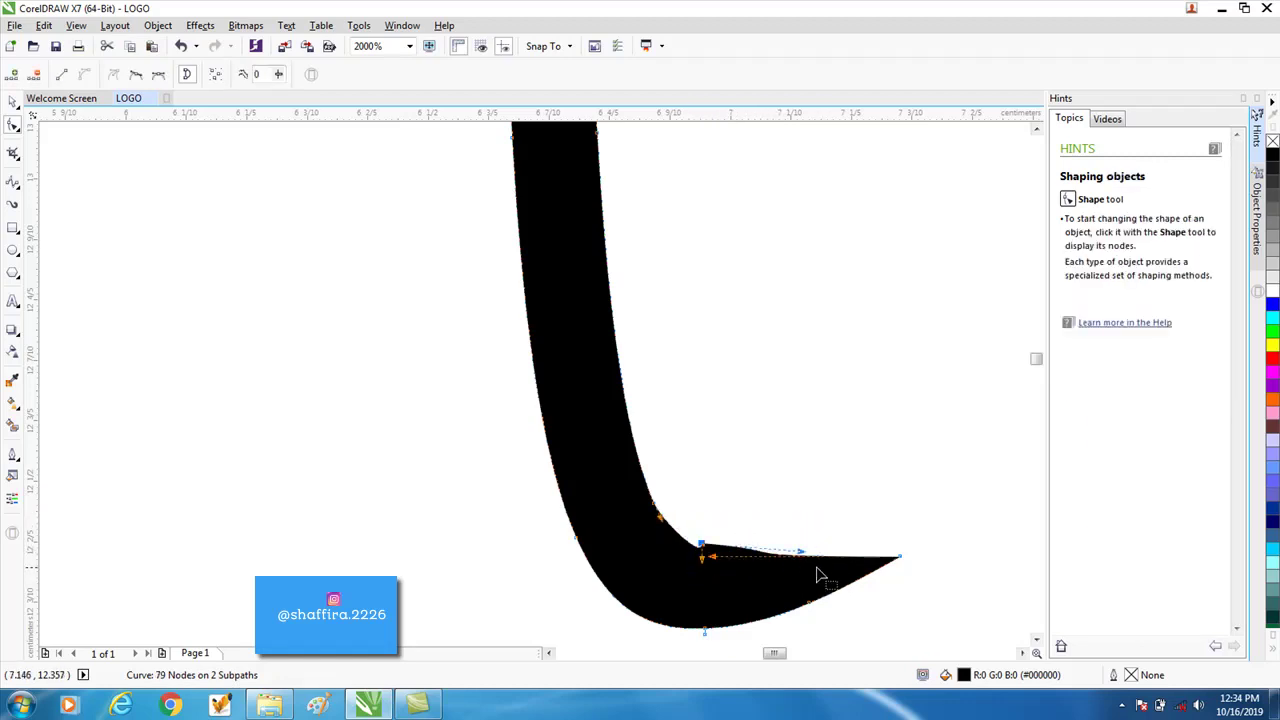
{"action": "key", "text": "Delete"}
{"action": "scroll", "coordinate": [800, 523], "scroll_direction": "down", "scroll_amount": 2}
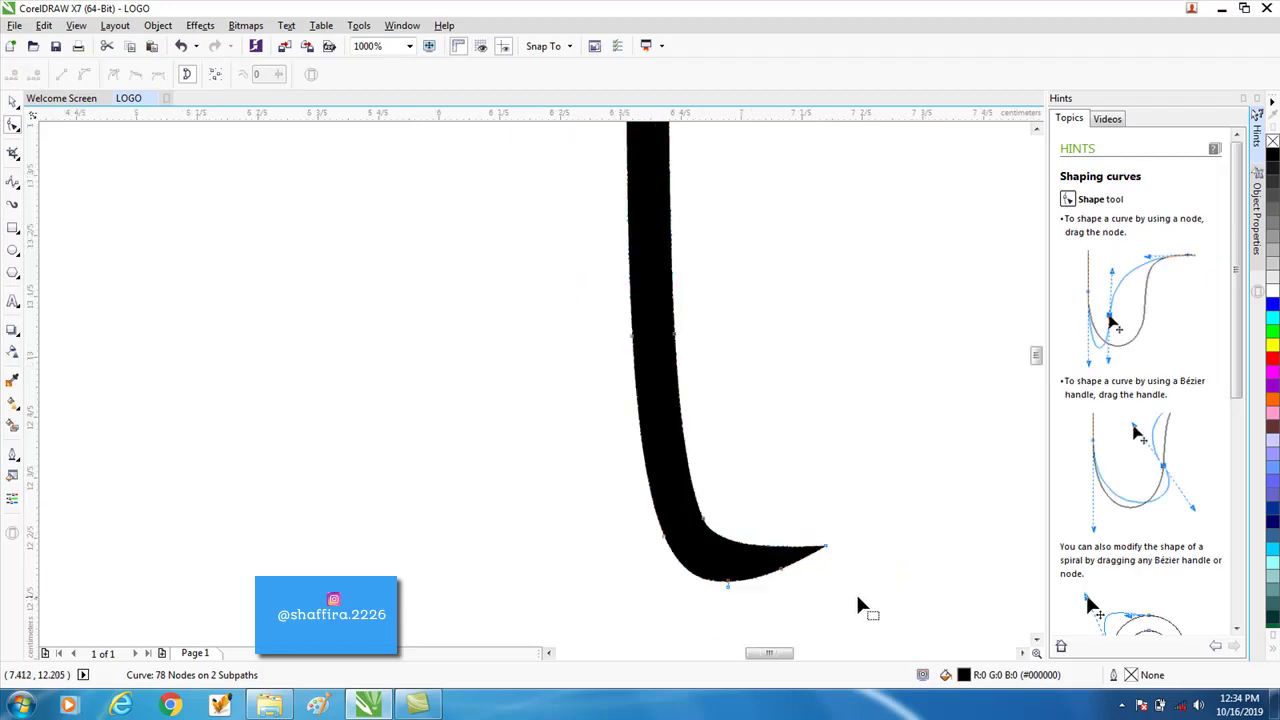
{"action": "scroll", "coordinate": [777, 600], "scroll_direction": "down", "scroll_amount": 2}
{"action": "scroll", "coordinate": [777, 605], "scroll_direction": "down", "scroll_amount": 2}
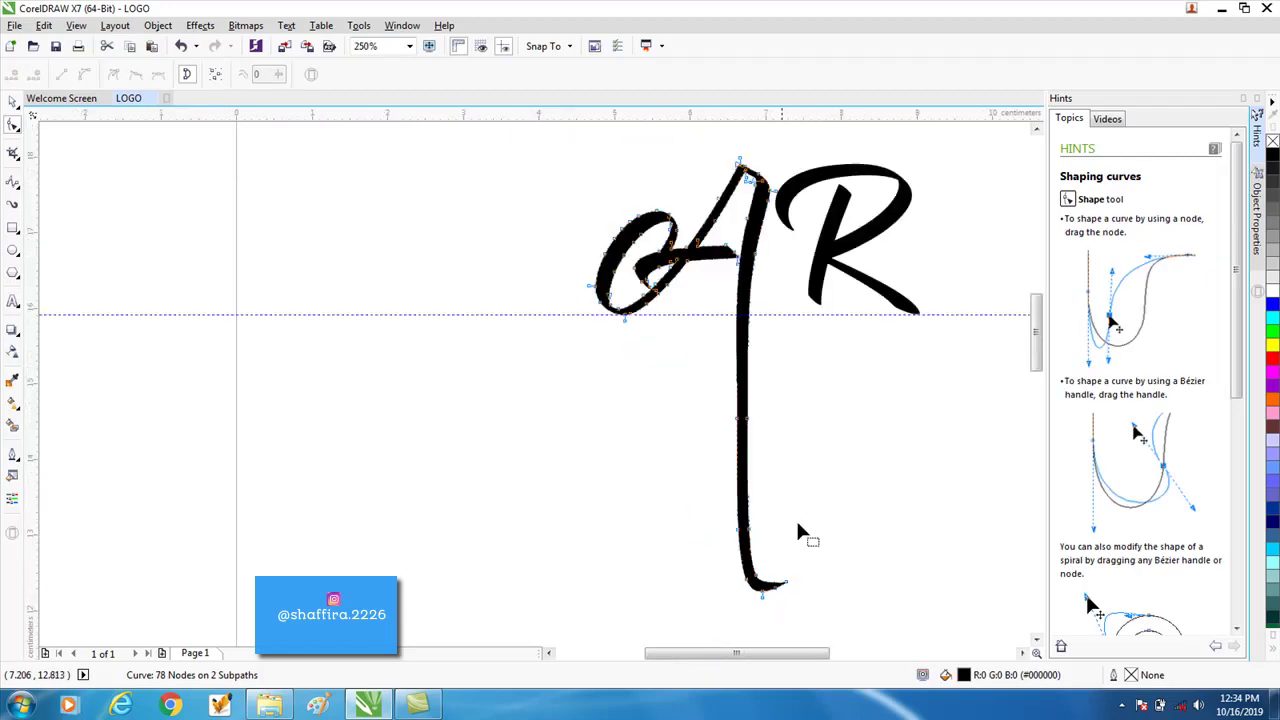
{"action": "left_click", "coordinate": [12, 101]}
{"action": "left_click", "coordinate": [206, 200]}
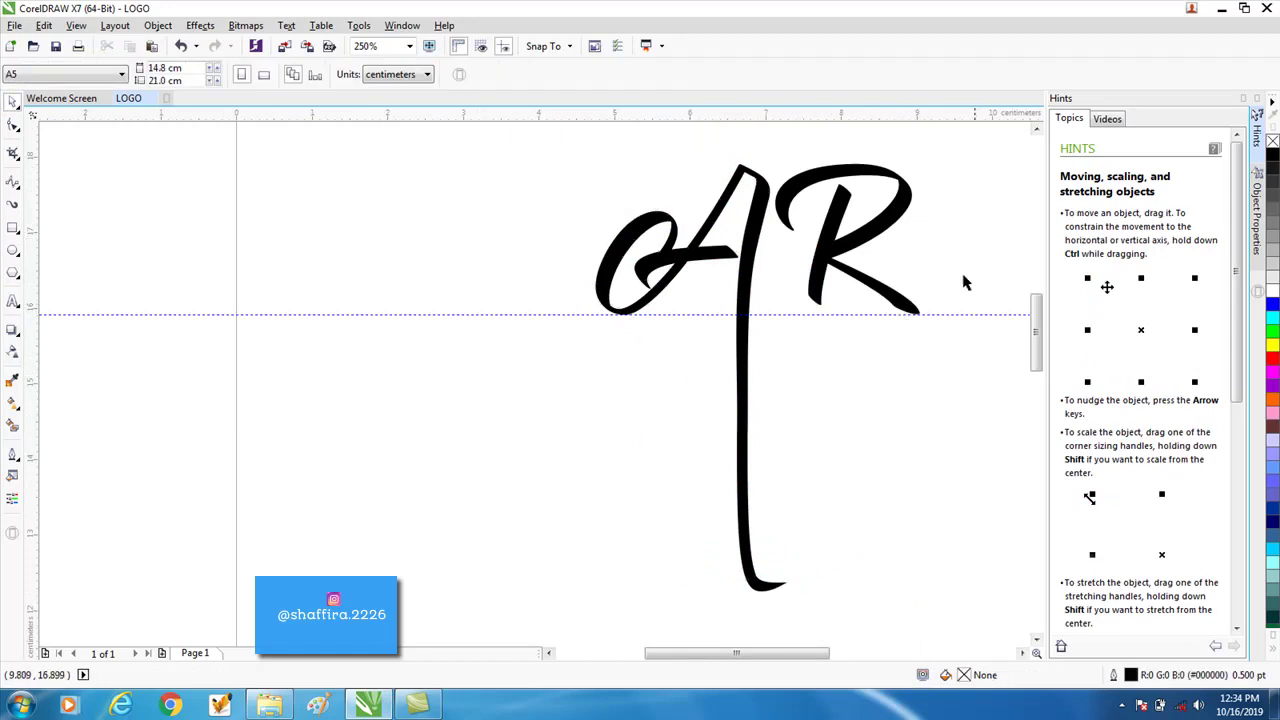
Step: Draw a B-spline swash about 3.36 cm wide from the R's foot, looping back under the leg, extending right and hooking back at its end
{"action": "left_click", "coordinate": [1022, 652]}
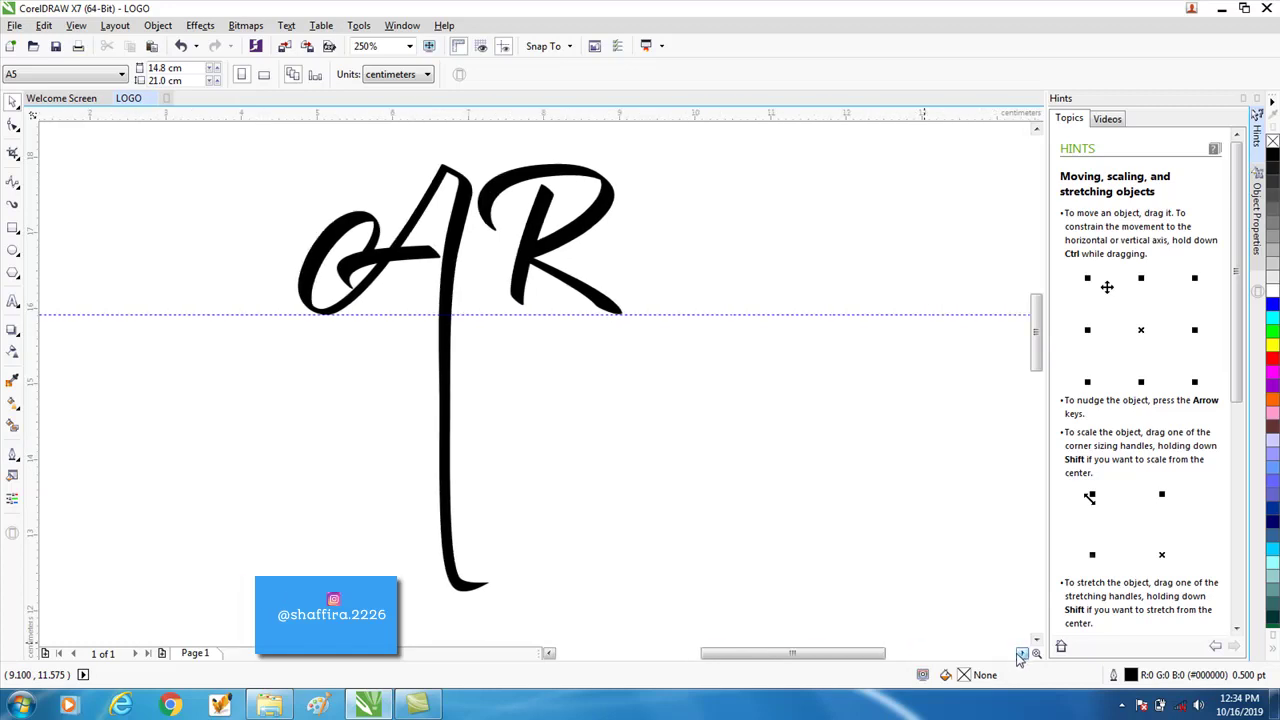
{"action": "left_click", "coordinate": [14, 183]}
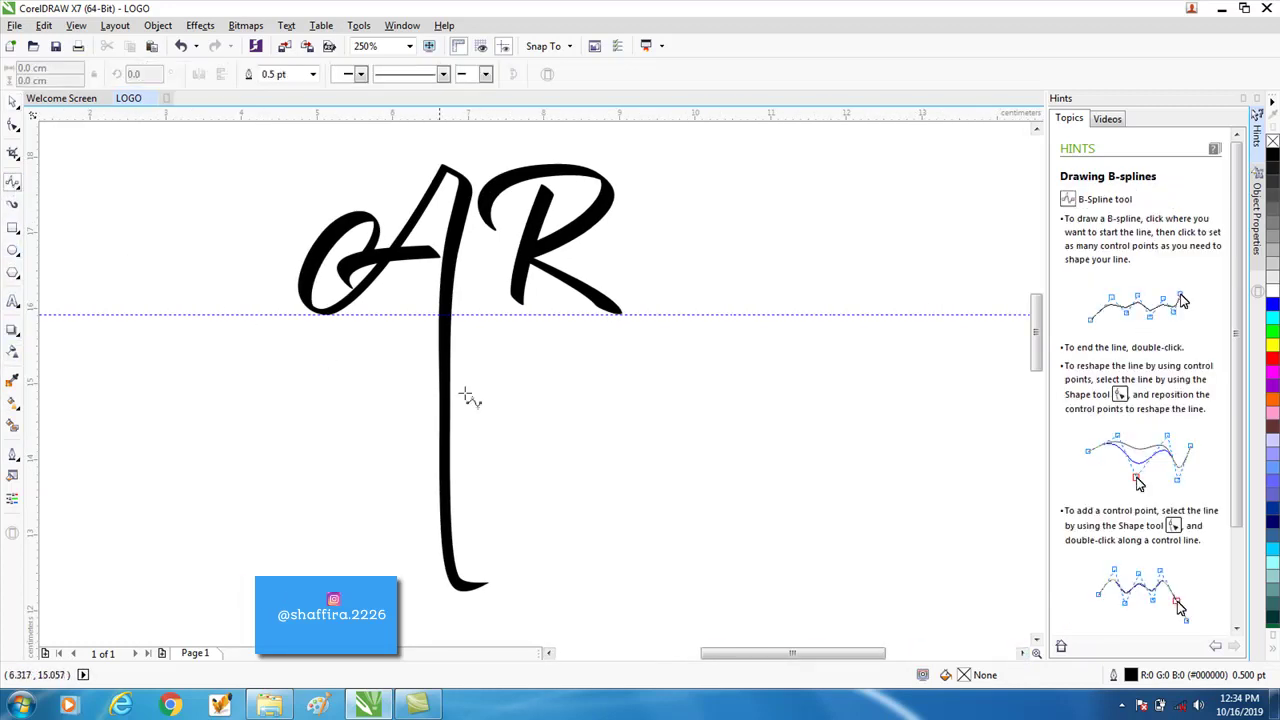
{"action": "left_click", "coordinate": [603, 300]}
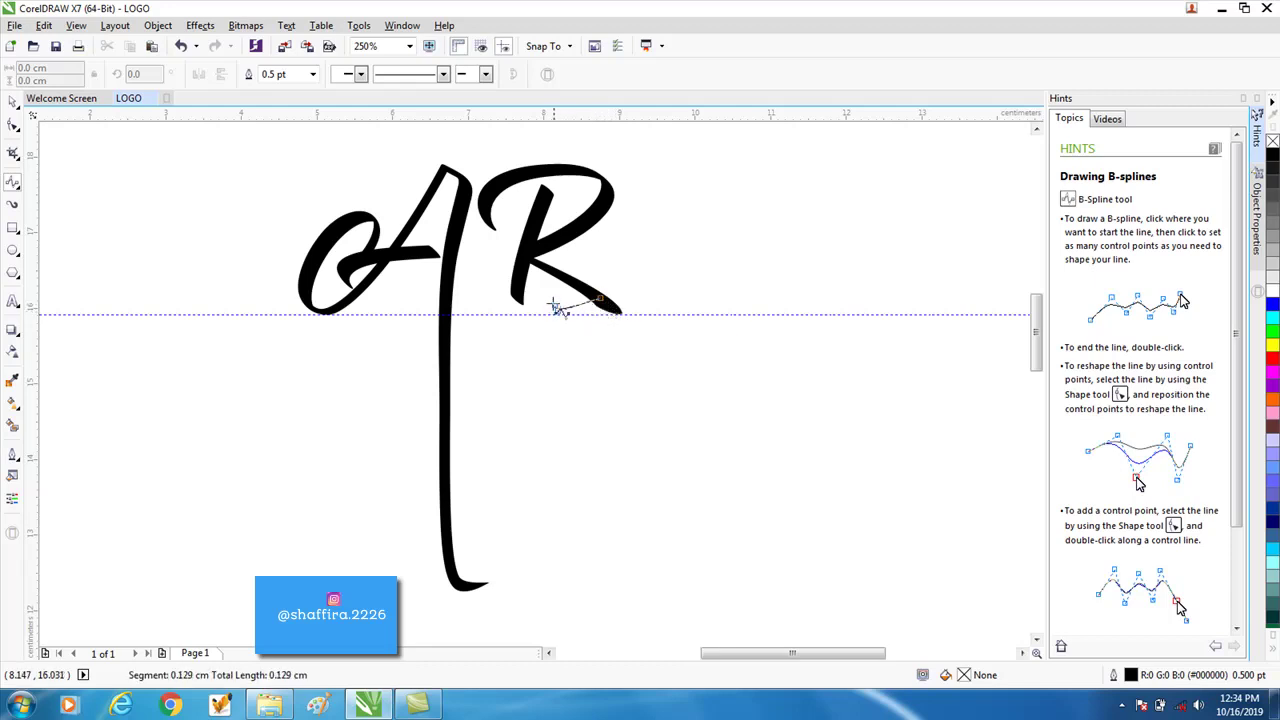
{"action": "left_click", "coordinate": [557, 309]}
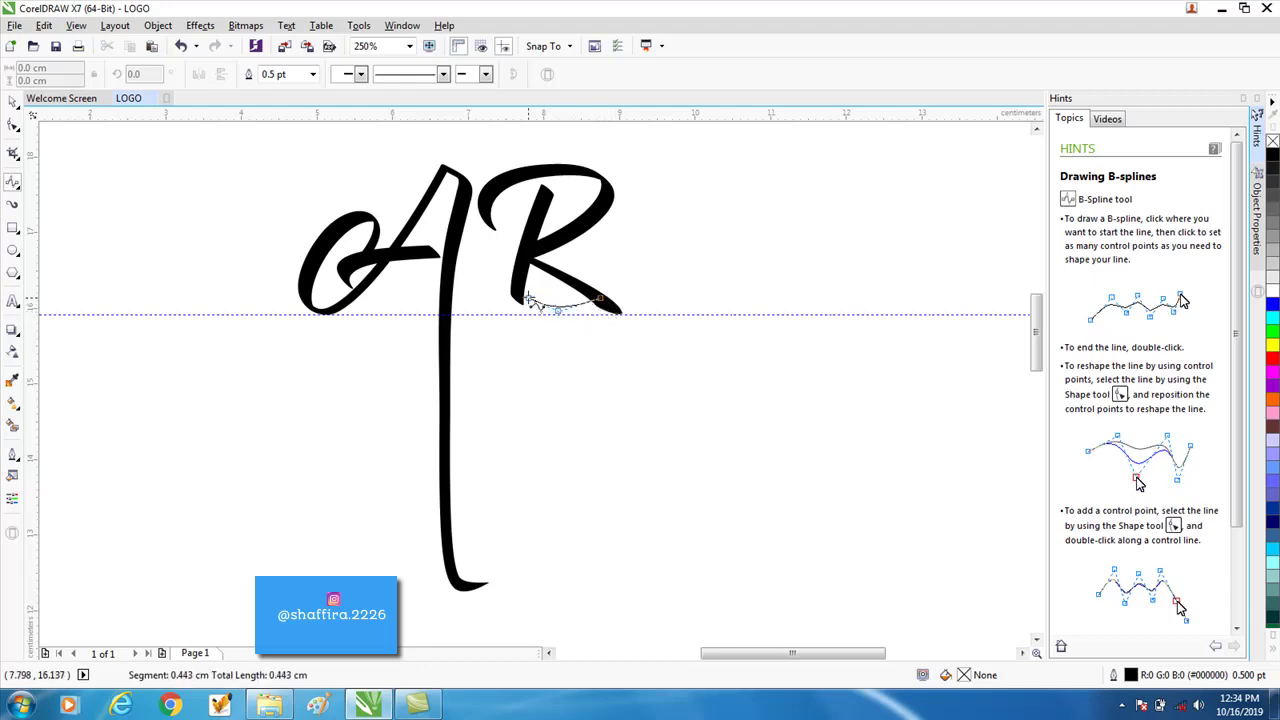
{"action": "left_click", "coordinate": [593, 291]}
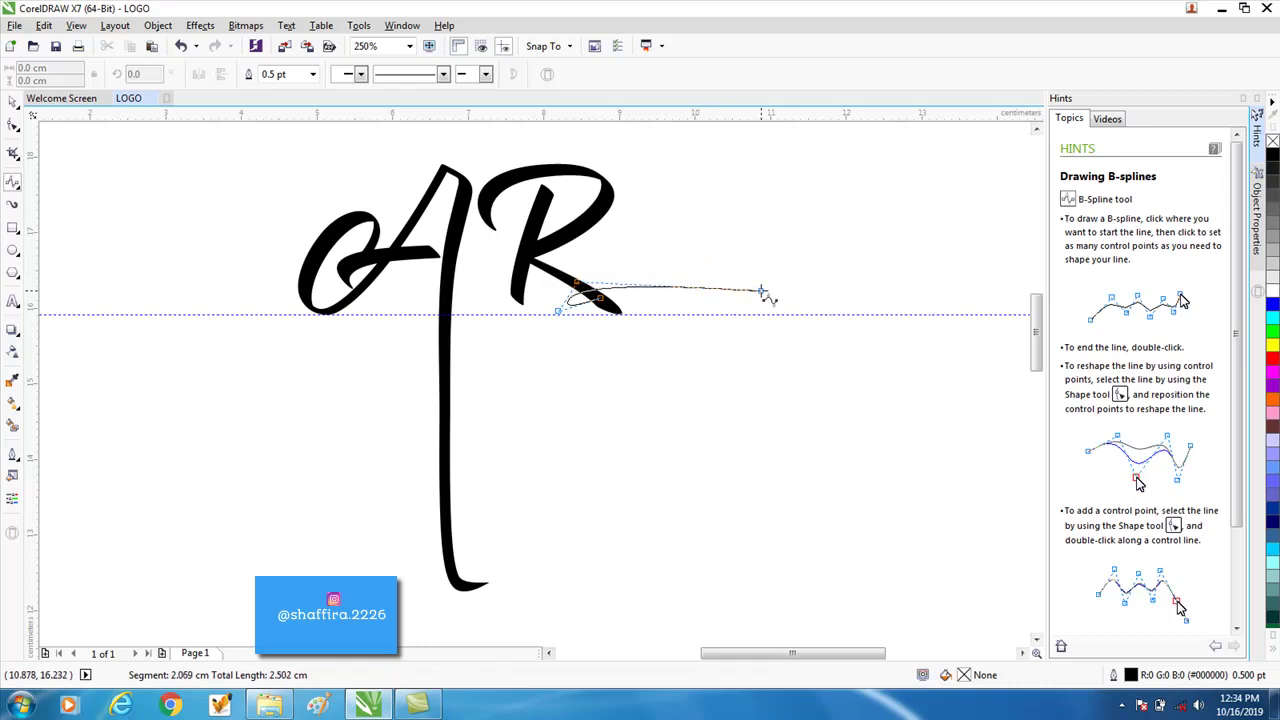
{"action": "left_click", "coordinate": [781, 295]}
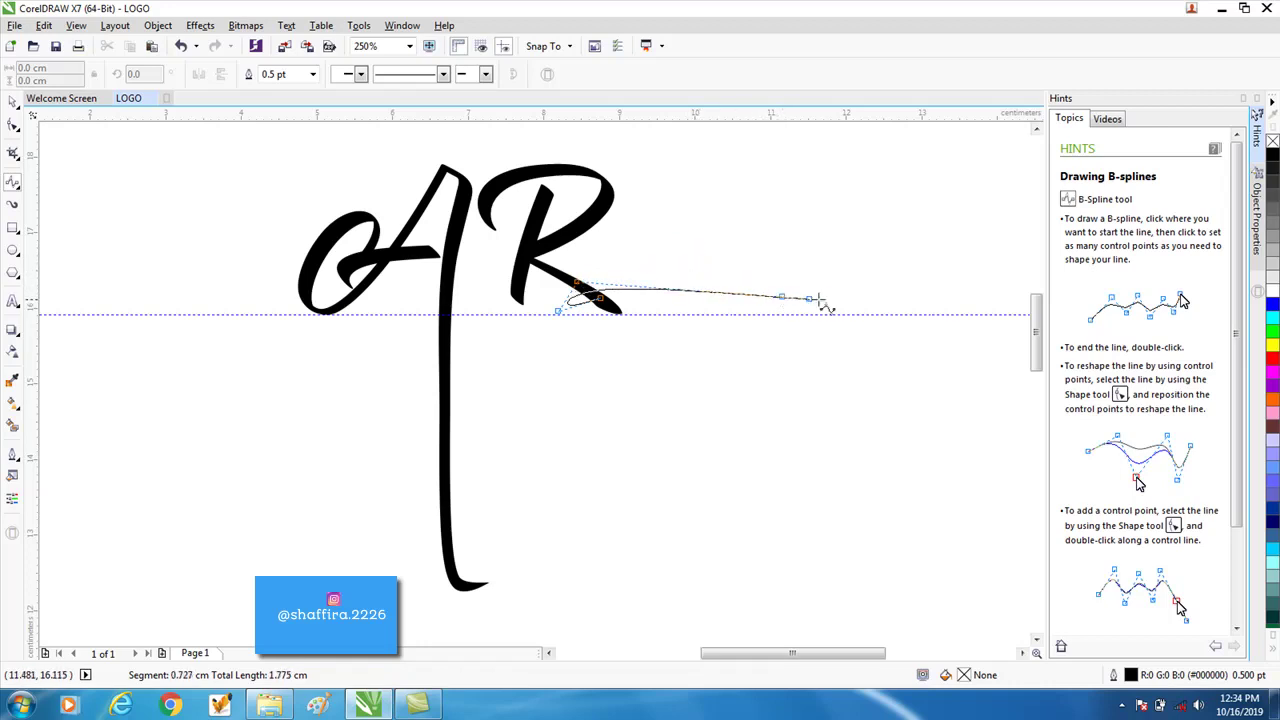
{"action": "left_click", "coordinate": [839, 300]}
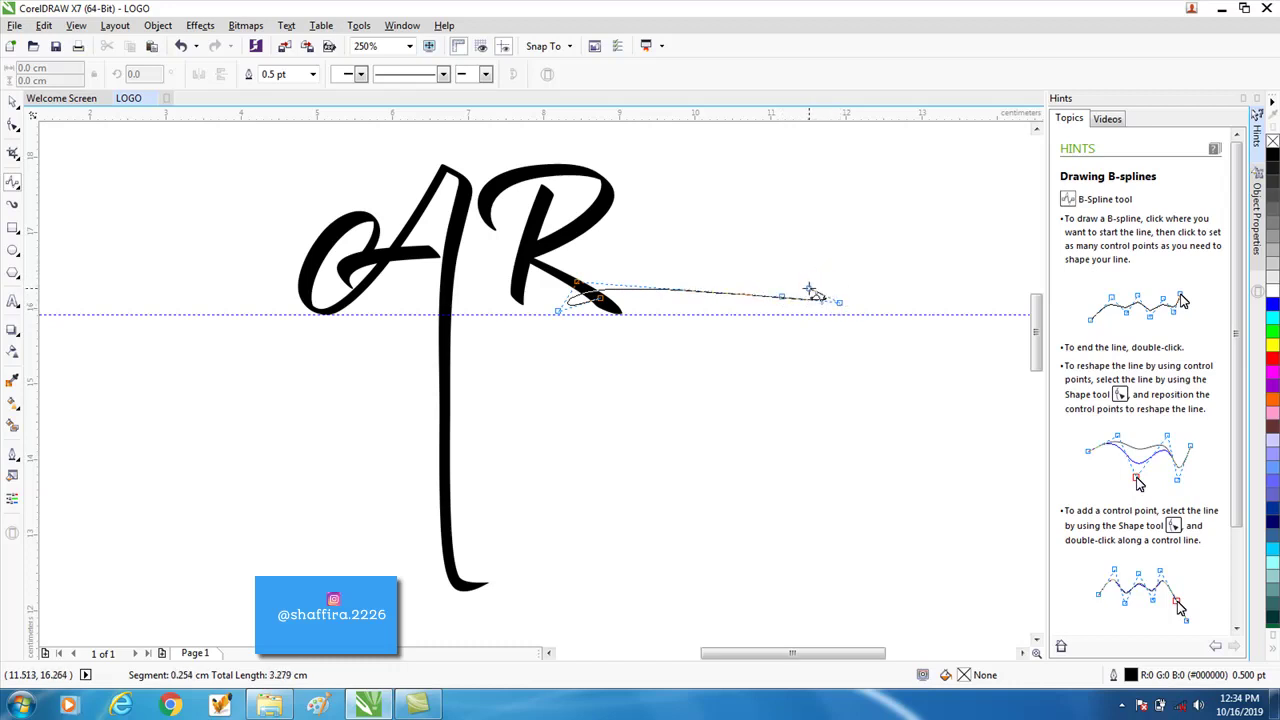
{"action": "double_click", "coordinate": [791, 287]}
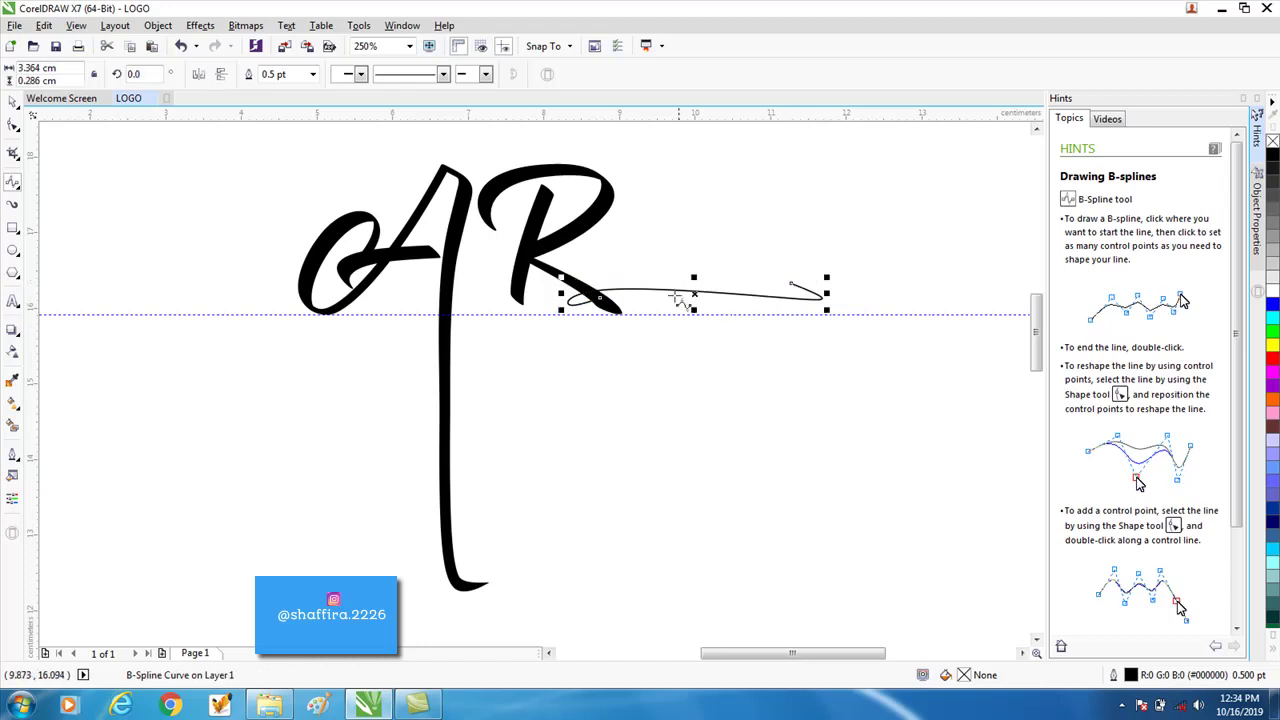
Step: Set the swash's outline width to 5 pt
{"action": "left_click", "coordinate": [13, 104]}
{"action": "key", "text": "F12"}
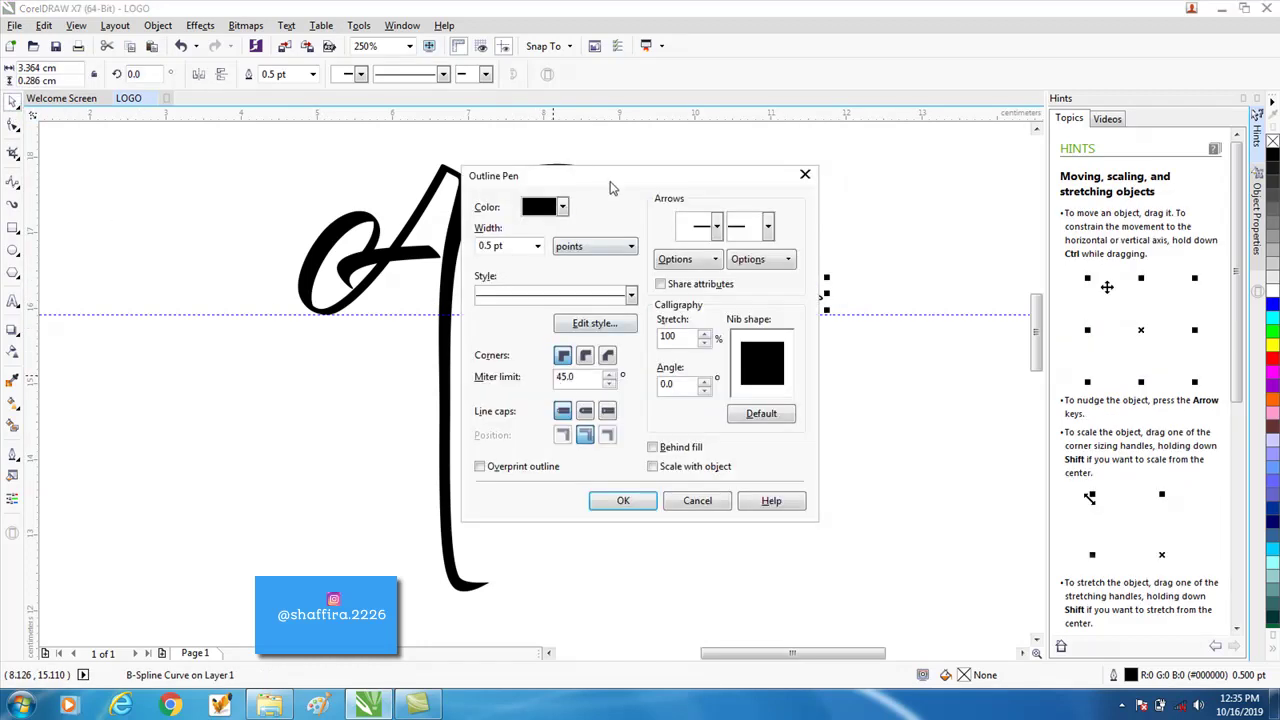
{"action": "left_click_drag", "start_coordinate": [613, 188], "coordinate": [866, 278]}
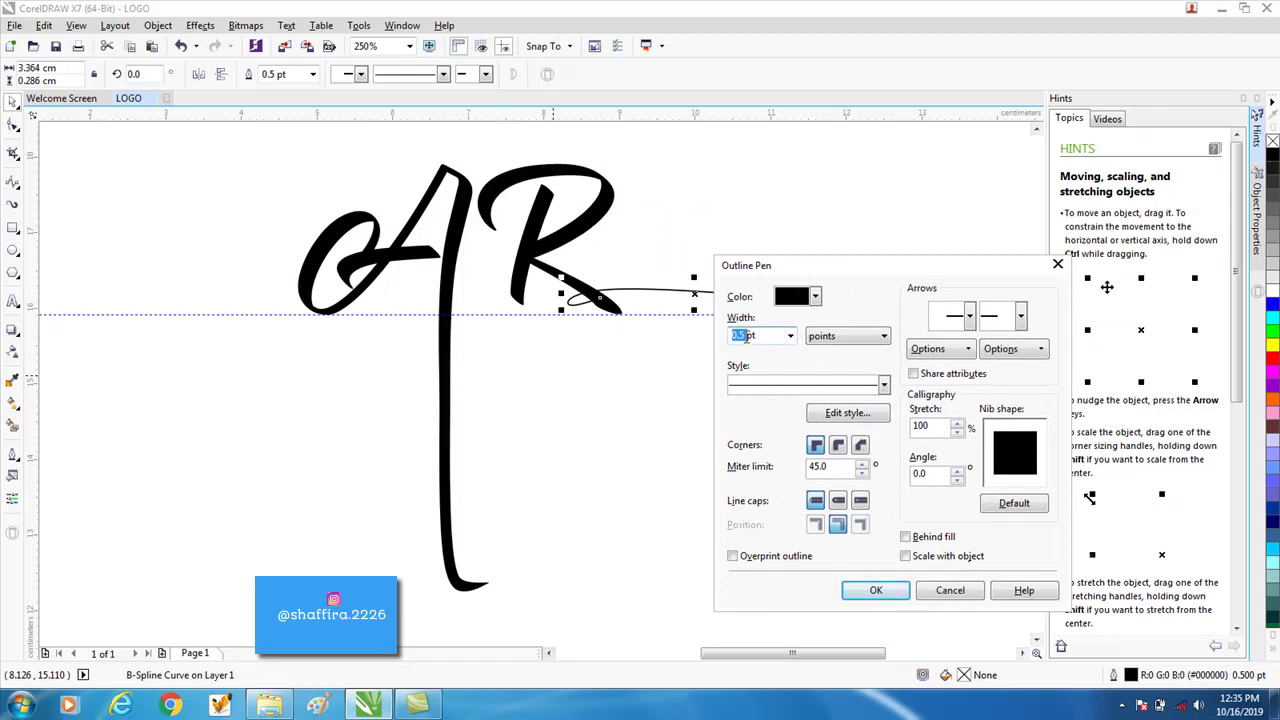
{"action": "left_click", "coordinate": [880, 591]}
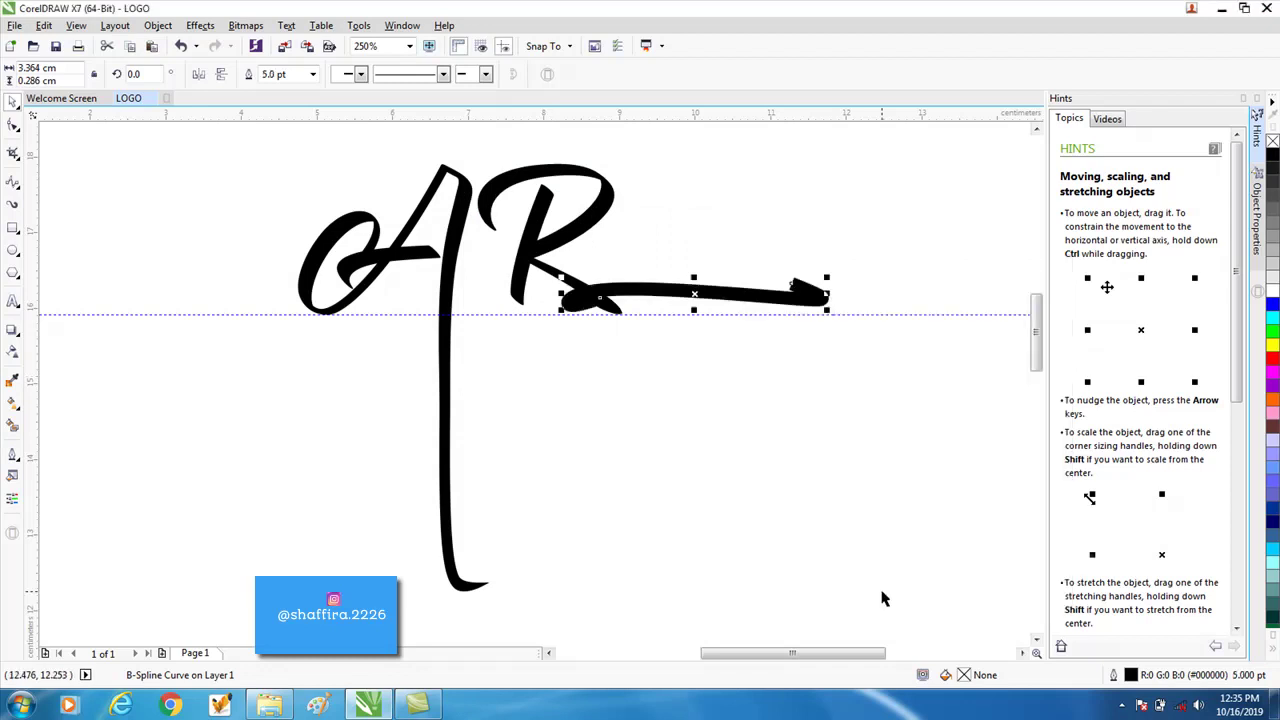
{"action": "left_click", "coordinate": [798, 528]}
Step: Reshape the swash's starting loop by moving its control points so that its lower edge lines up with the foot of the R
{"action": "scroll", "coordinate": [658, 348], "scroll_direction": "up", "scroll_amount": 2}
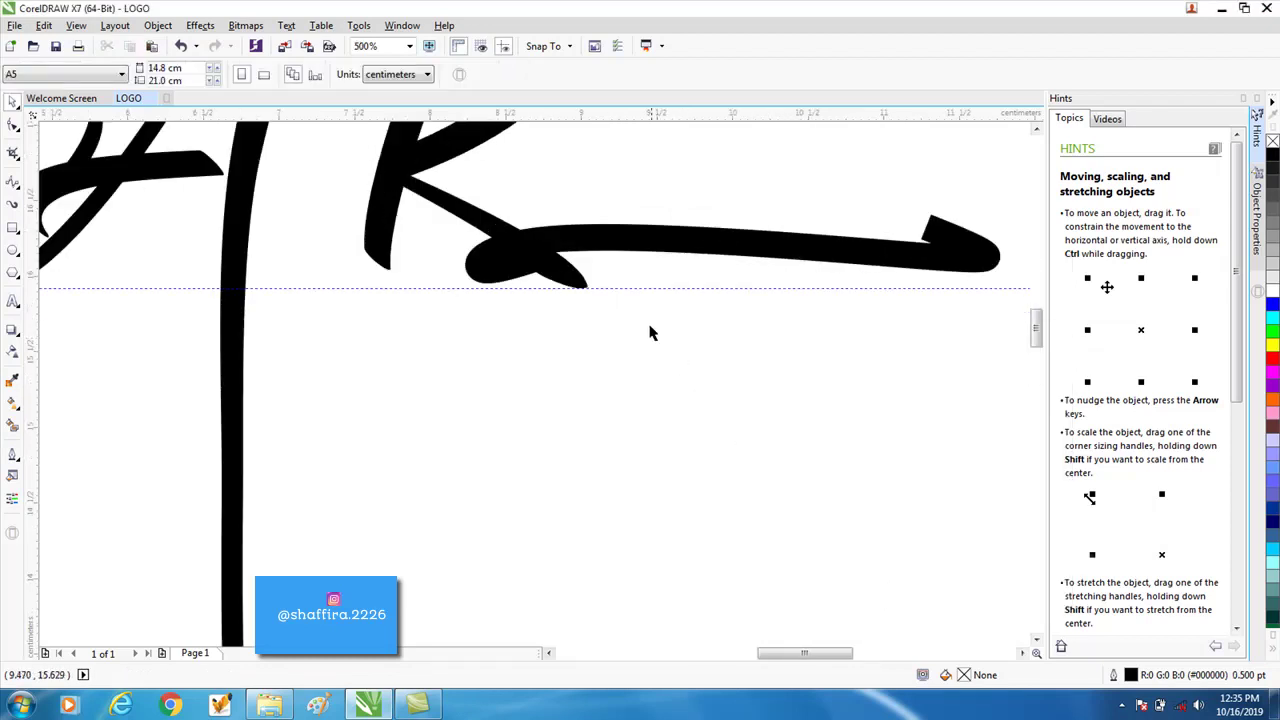
{"action": "double_click", "coordinate": [509, 276]}
{"action": "mouse_move", "coordinate": [548, 260]}
{"action": "left_mouse_down"}
{"action": "mouse_move", "coordinate": [563, 288]}
{"action": "mouse_move", "coordinate": [564, 277]}
{"action": "left_mouse_up"}
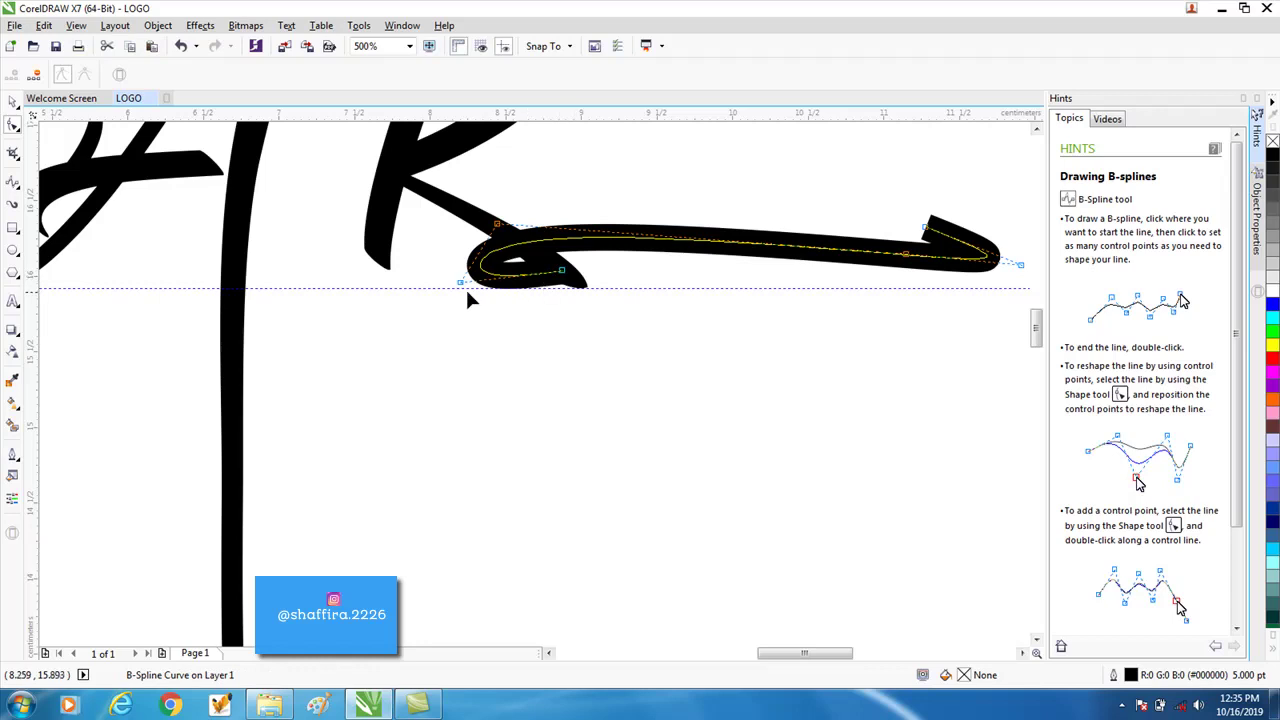
{"action": "scroll", "coordinate": [468, 300], "scroll_direction": "up", "scroll_amount": 2}
{"action": "left_click_drag", "start_coordinate": [463, 280], "coordinate": [463, 275]}
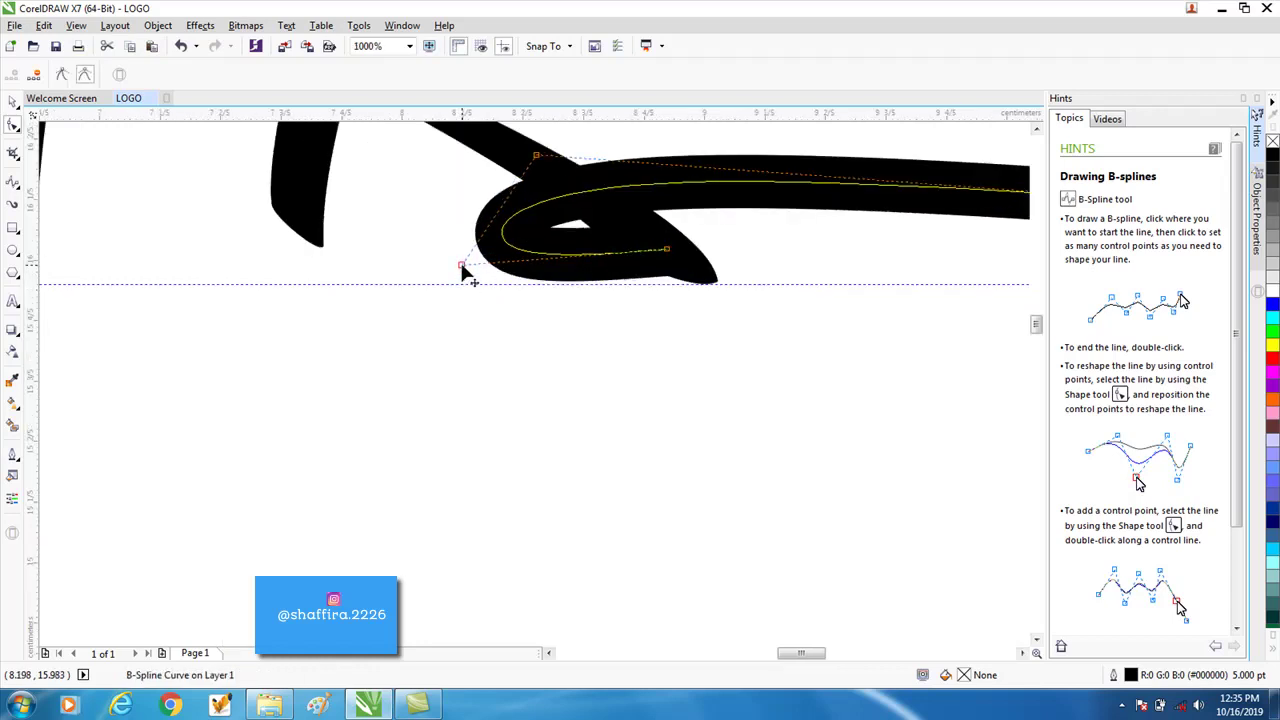
{"action": "mouse_move", "coordinate": [667, 251]}
{"action": "left_mouse_down"}
{"action": "mouse_move", "coordinate": [710, 266]}
{"action": "mouse_move", "coordinate": [718, 251]}
{"action": "mouse_move", "coordinate": [668, 247]}
{"action": "left_mouse_up"}
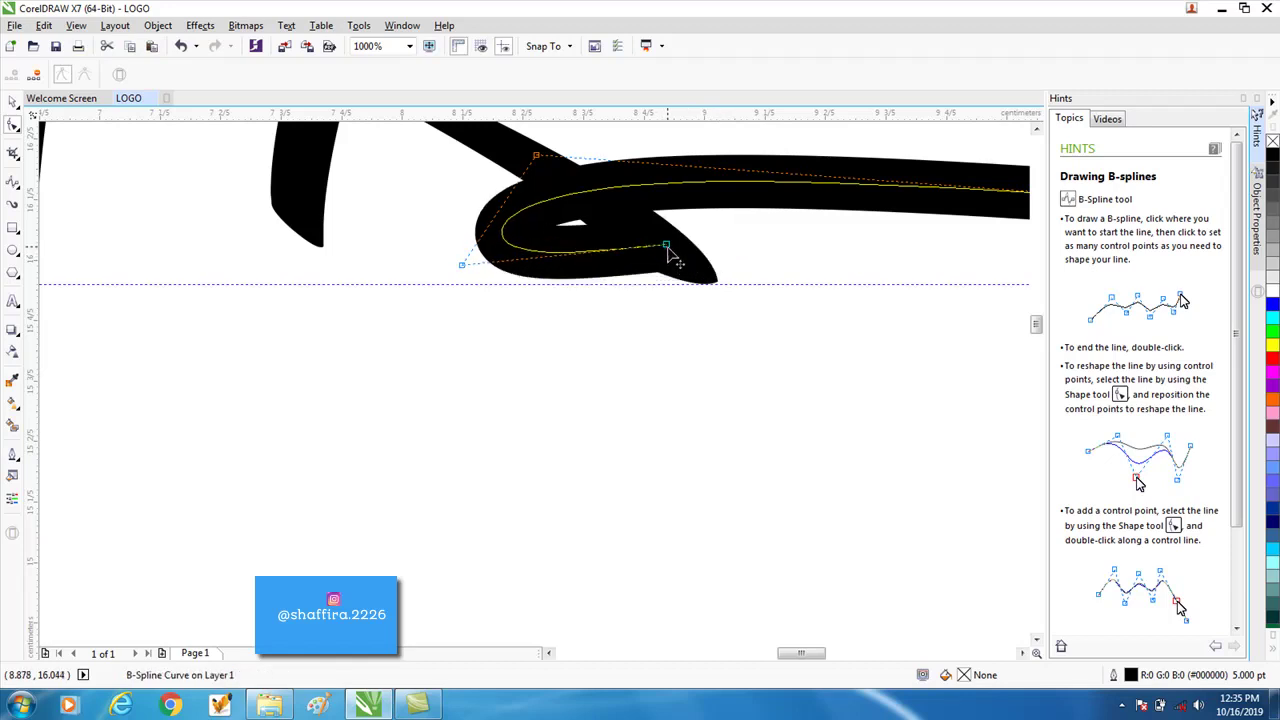
{"action": "left_click_drag", "start_coordinate": [666, 249], "coordinate": [672, 257]}
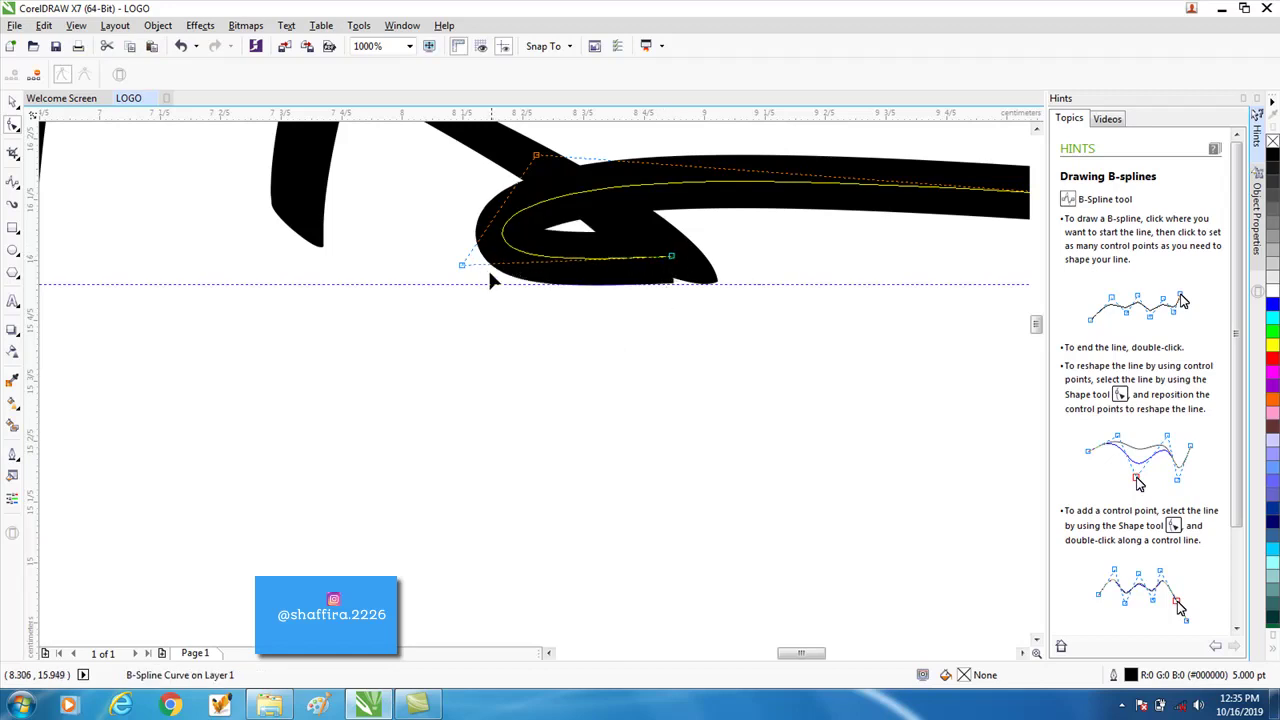
{"action": "left_click_drag", "start_coordinate": [462, 265], "coordinate": [477, 258]}
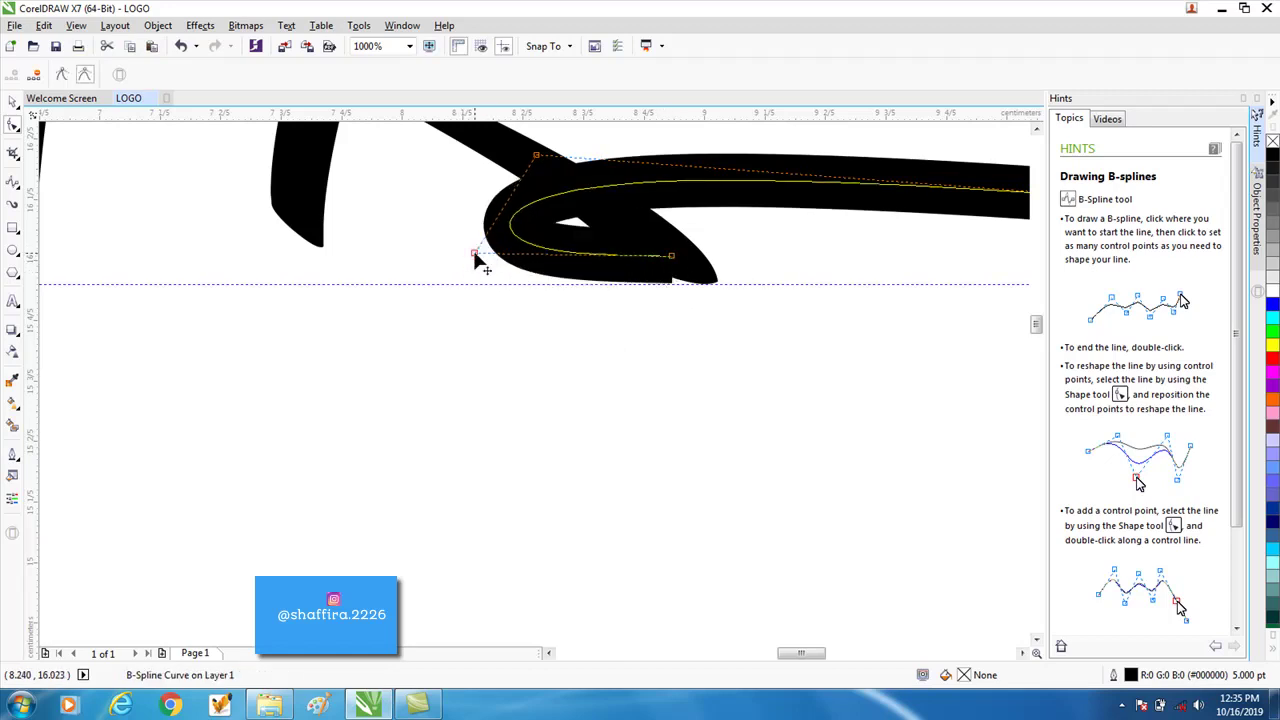
{"action": "left_click", "coordinate": [548, 338]}
Step: Adjust the end control point at the swash's far tip to open its hook, and deselect the curve
{"action": "scroll", "coordinate": [600, 251], "scroll_direction": "down", "scroll_amount": 4}
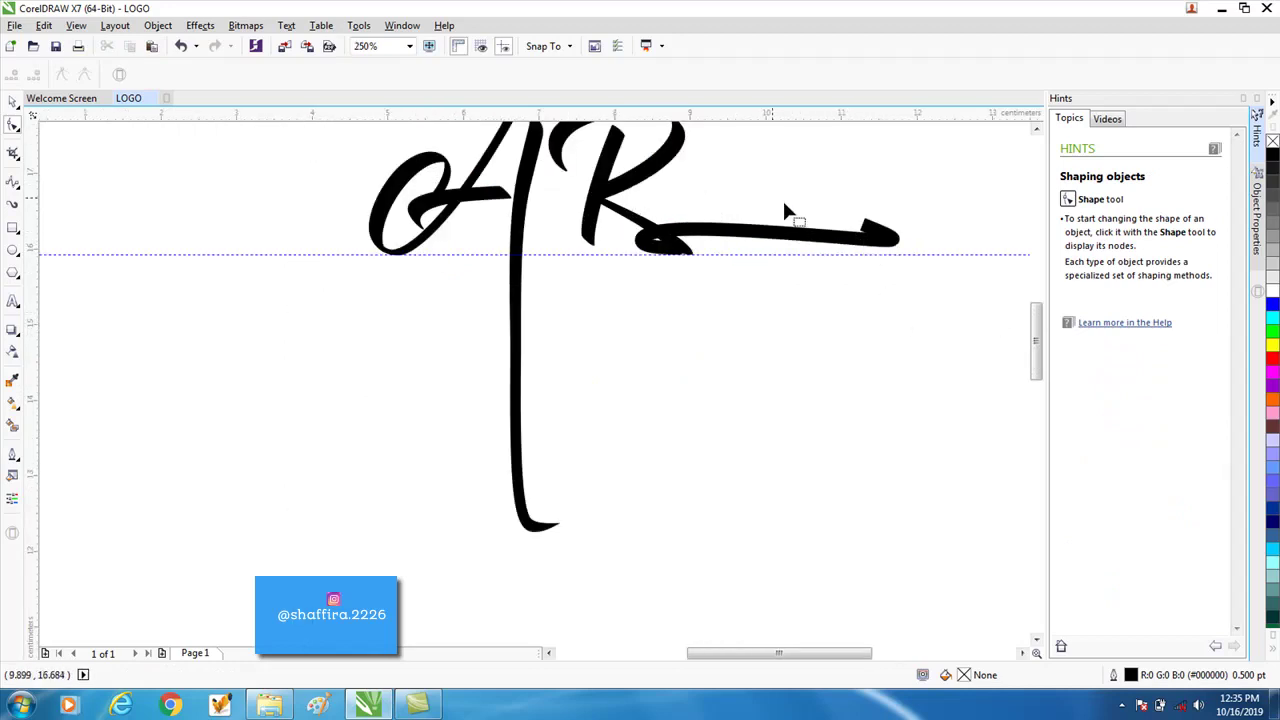
{"action": "left_click", "coordinate": [868, 234]}
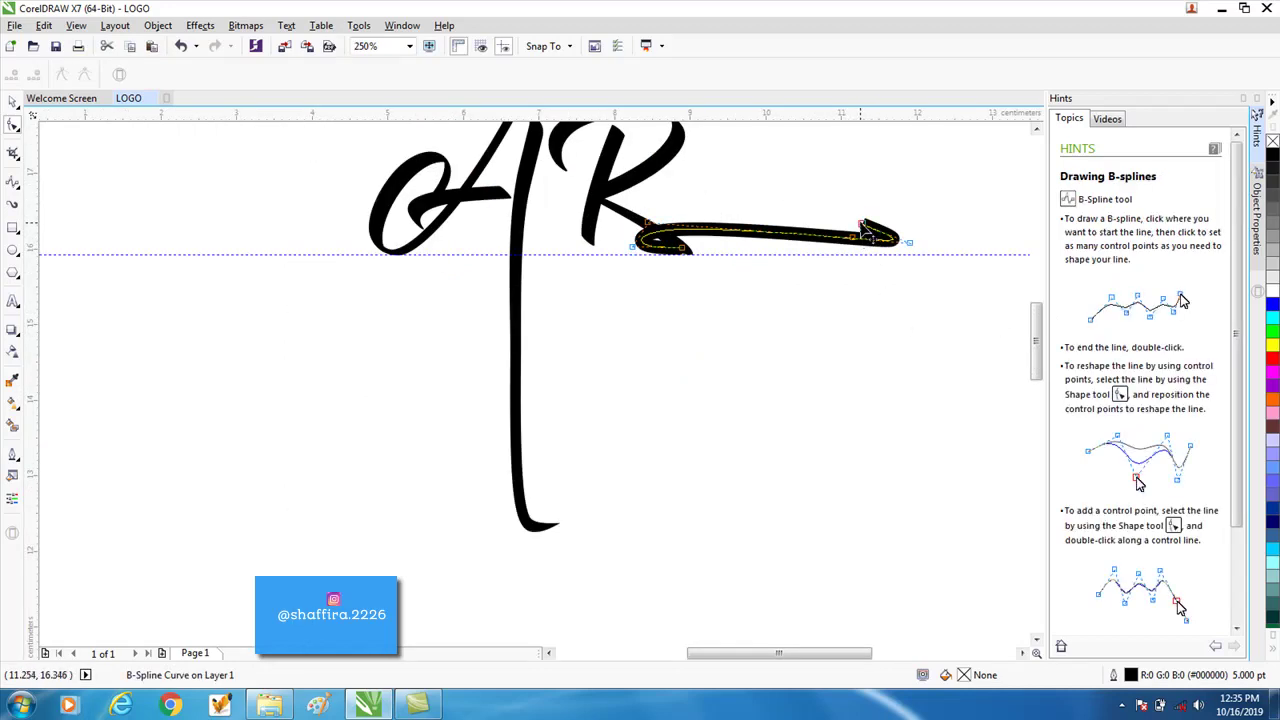
{"action": "left_click", "coordinate": [785, 305]}
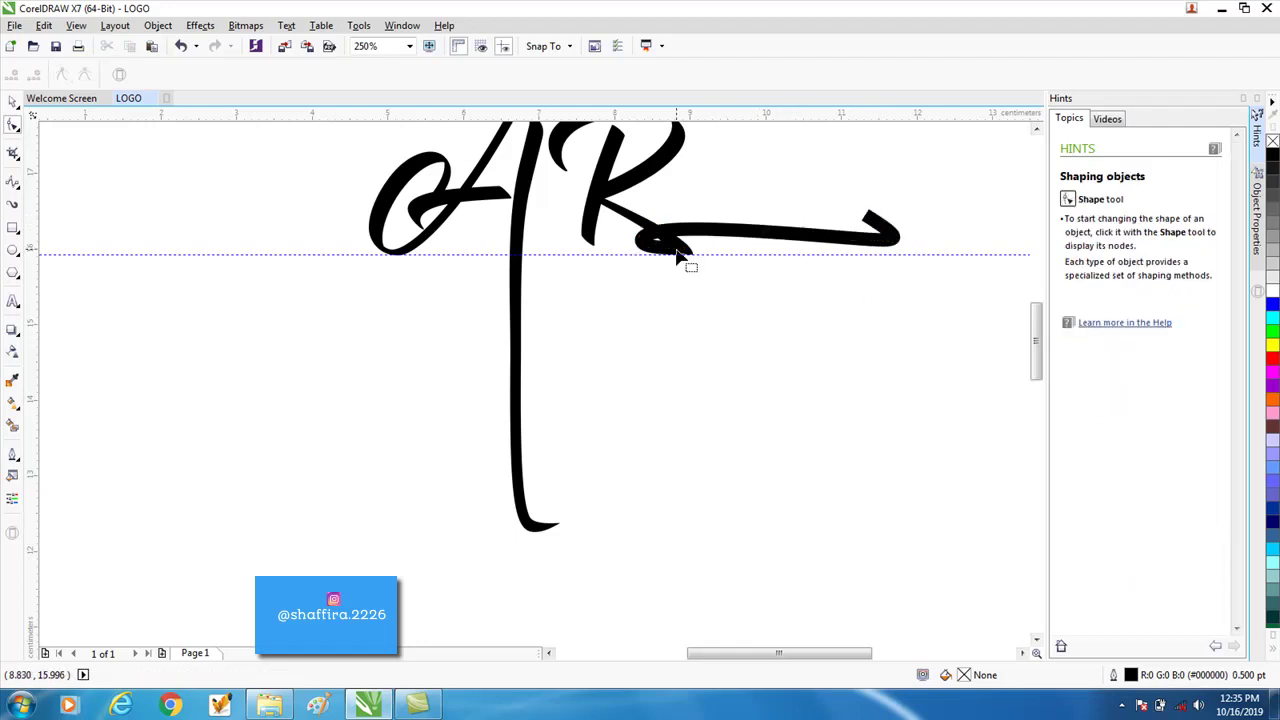
Step: Convert the swash's outline to an object
{"action": "left_click", "coordinate": [13, 101]}
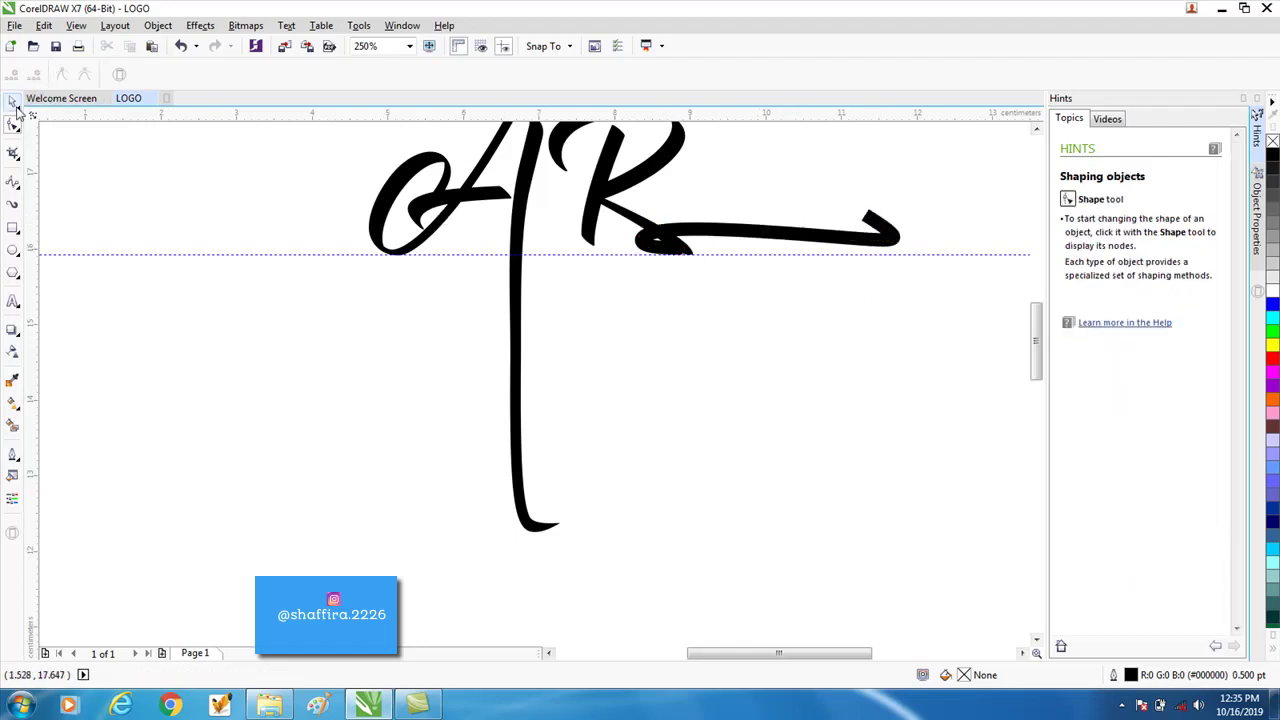
{"action": "left_click", "coordinate": [898, 236]}
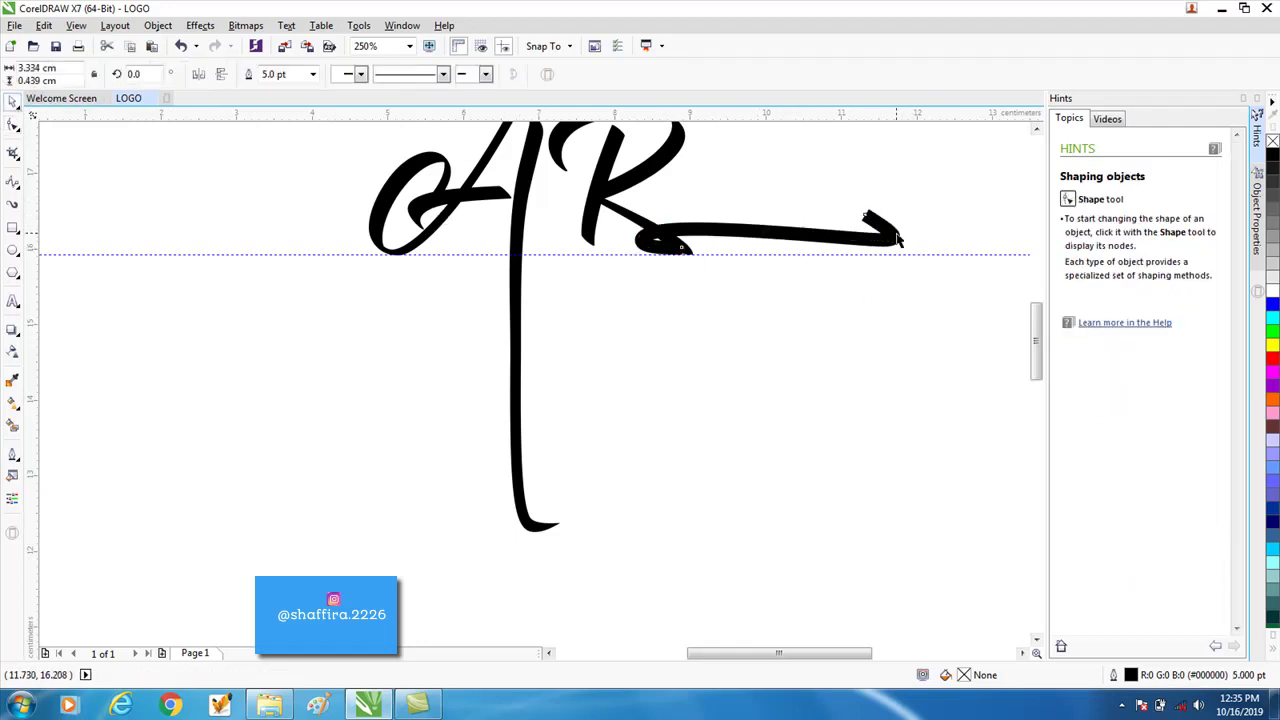
{"action": "left_click", "coordinate": [158, 25]}
{"action": "left_click", "coordinate": [268, 375]}
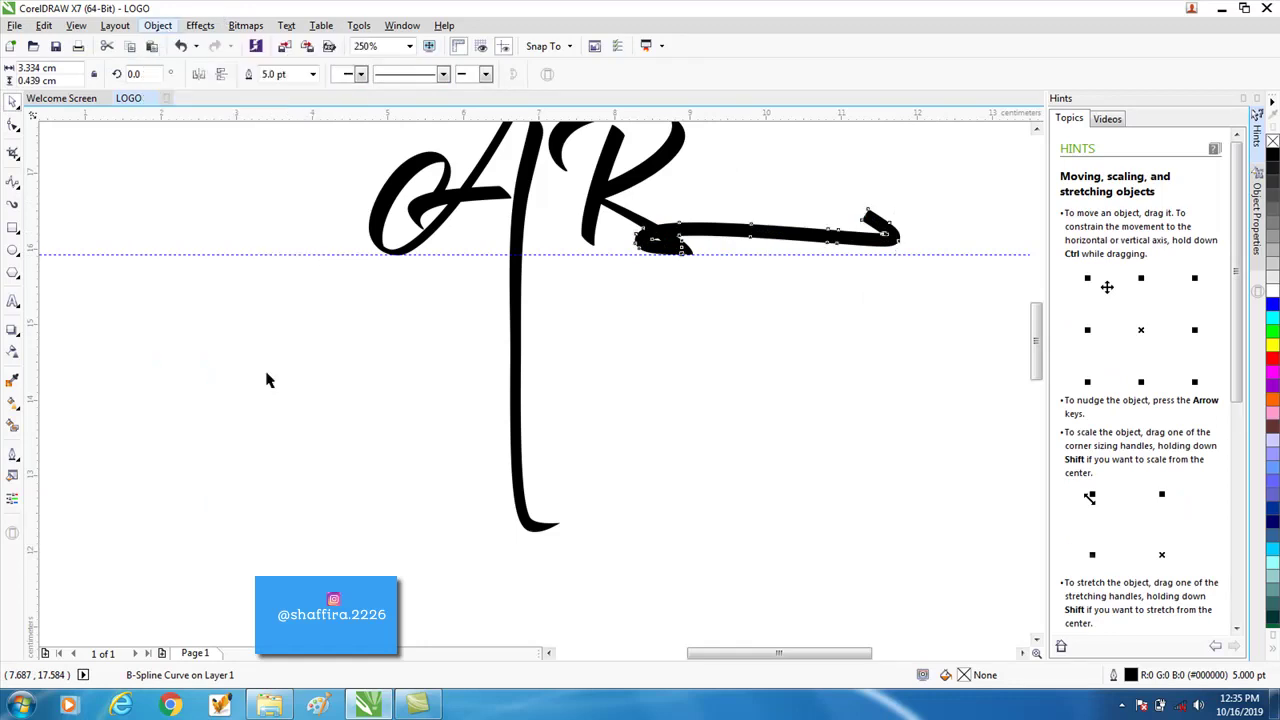
{"action": "left_click", "coordinate": [888, 284]}
Step: Weld the converted swash to the R and deselect the result
{"action": "left_click", "coordinate": [740, 228]}
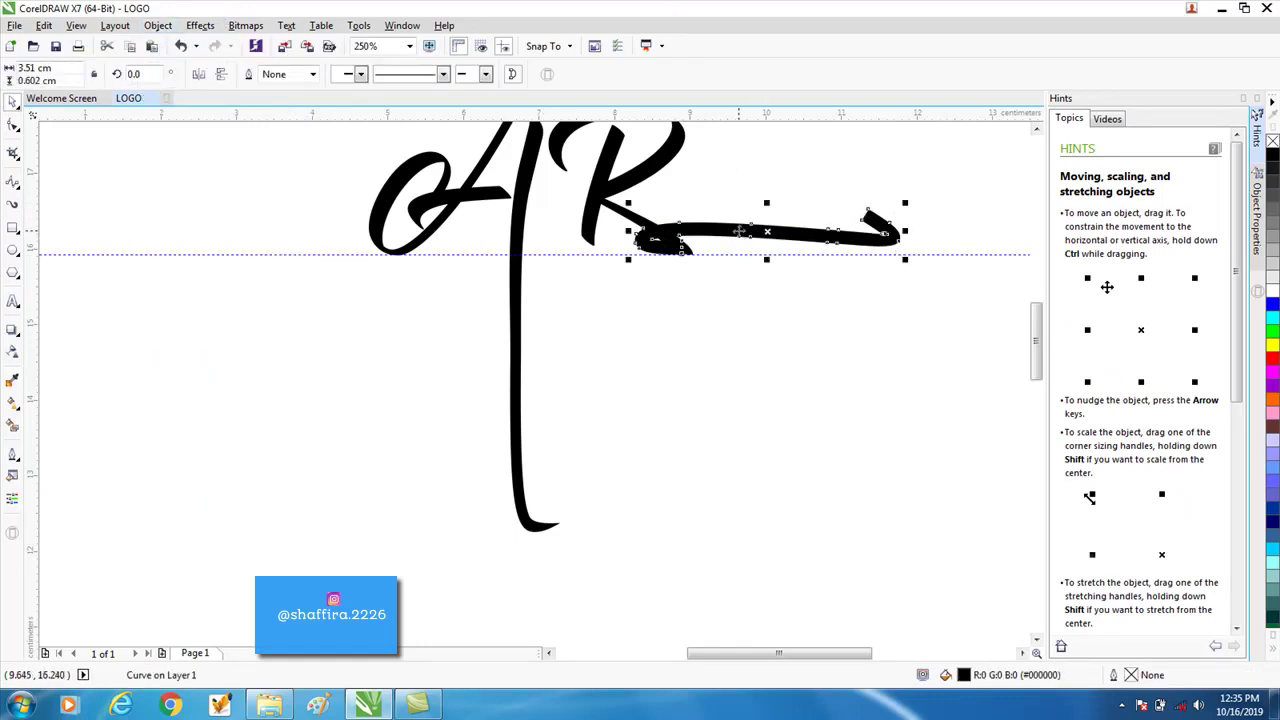
{"action": "left_click", "coordinate": [636, 178], "text": "shift"}
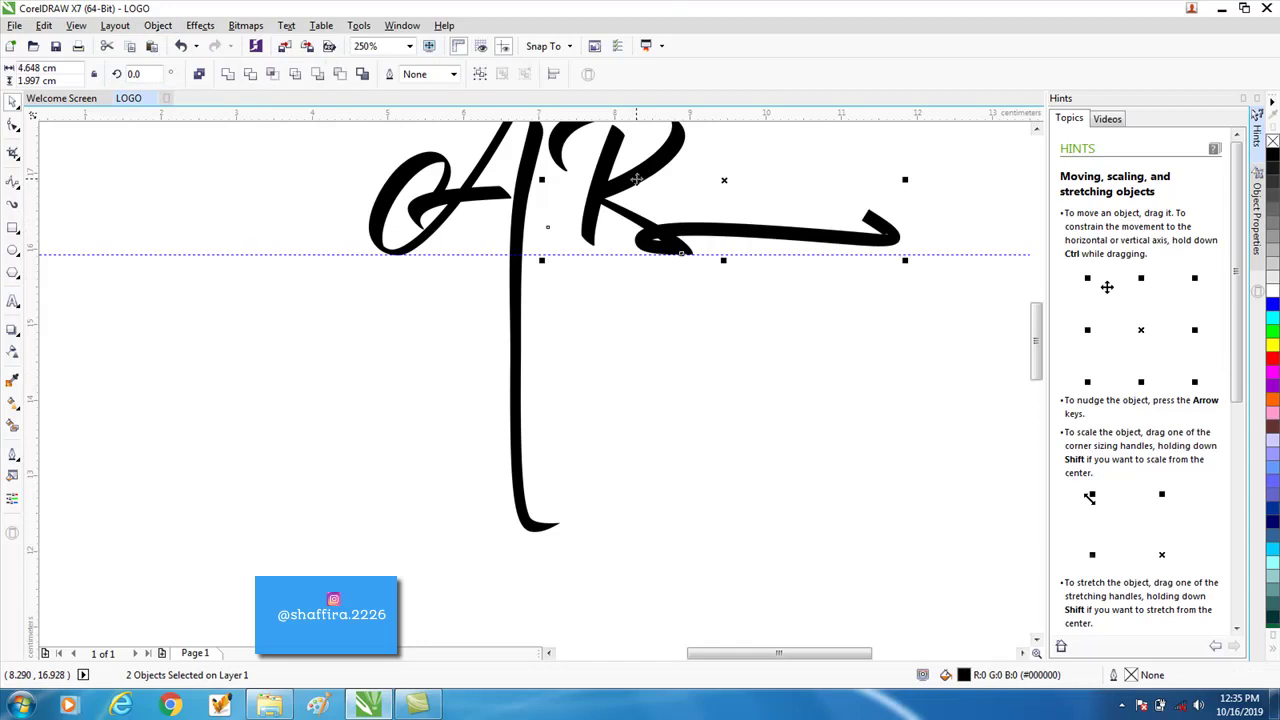
{"action": "left_click", "coordinate": [229, 77]}
{"action": "left_click", "coordinate": [286, 149]}
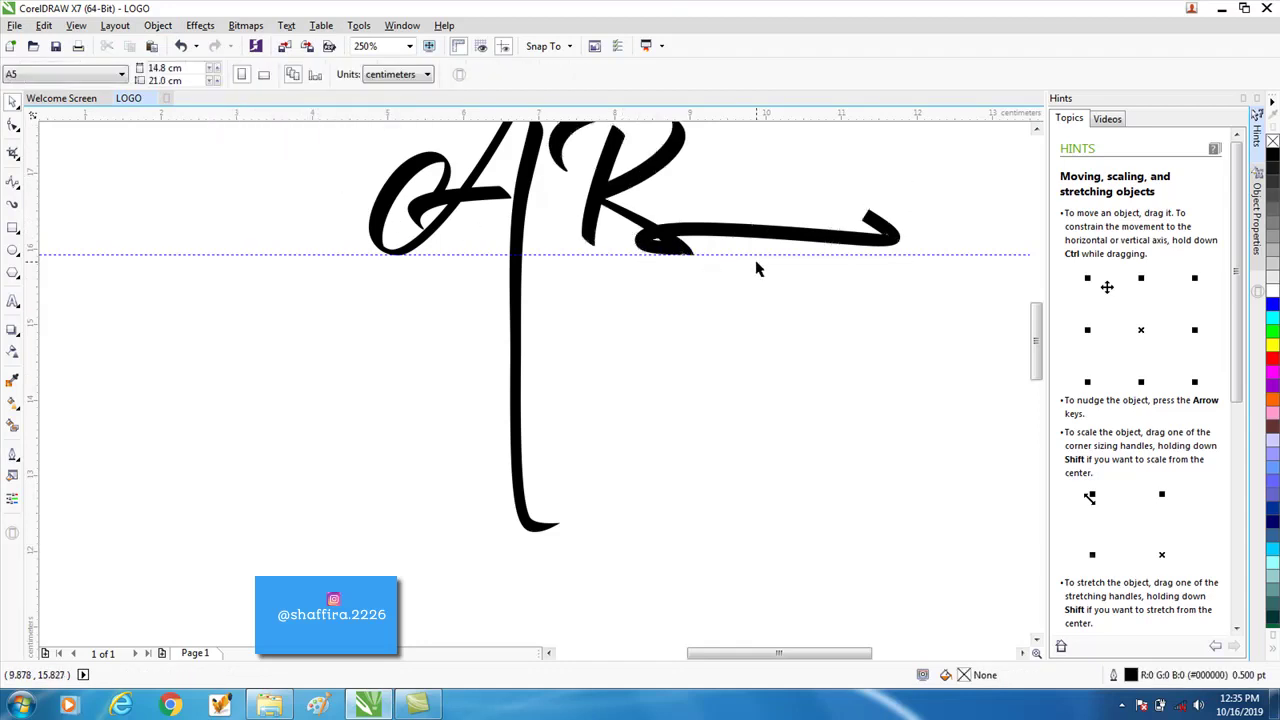
Step: Delete the notch nodes on the lower edge where the swash meets the R's foot, leaving one smooth edge
{"action": "scroll", "coordinate": [650, 255], "scroll_direction": "up", "scroll_amount": 6}
{"action": "double_click", "coordinate": [604, 262]}
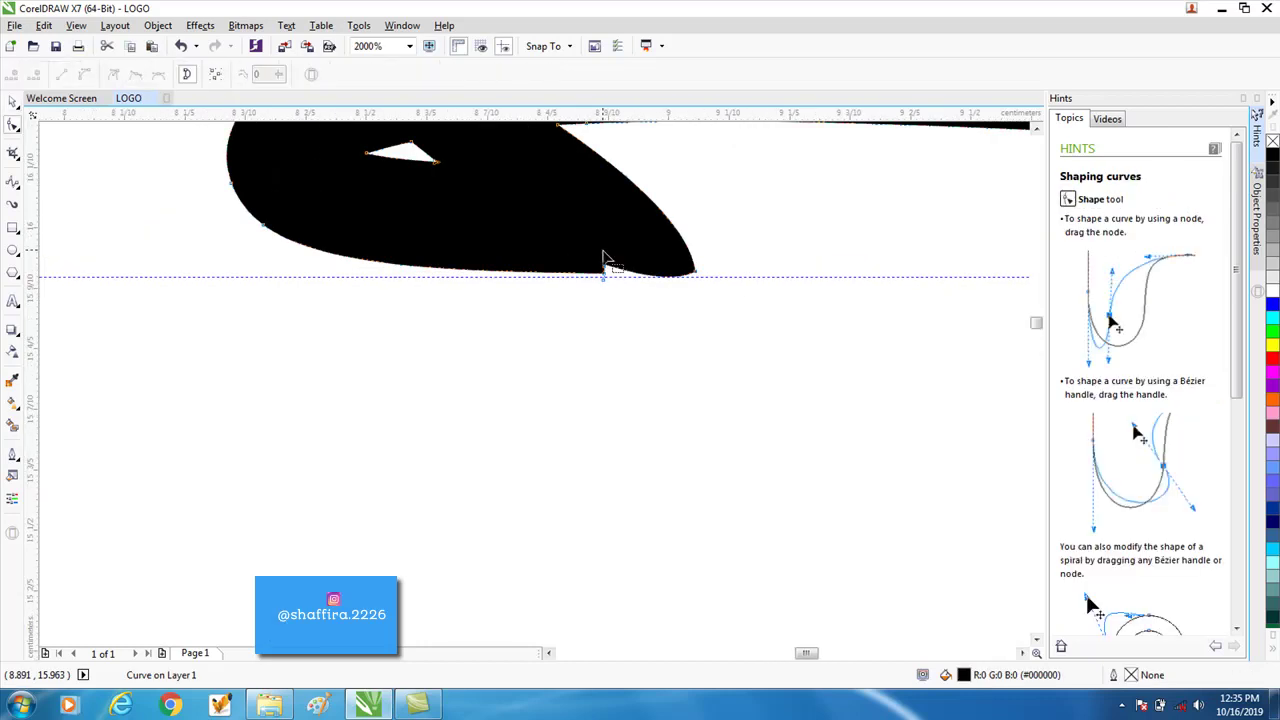
{"action": "left_click", "coordinate": [602, 266]}
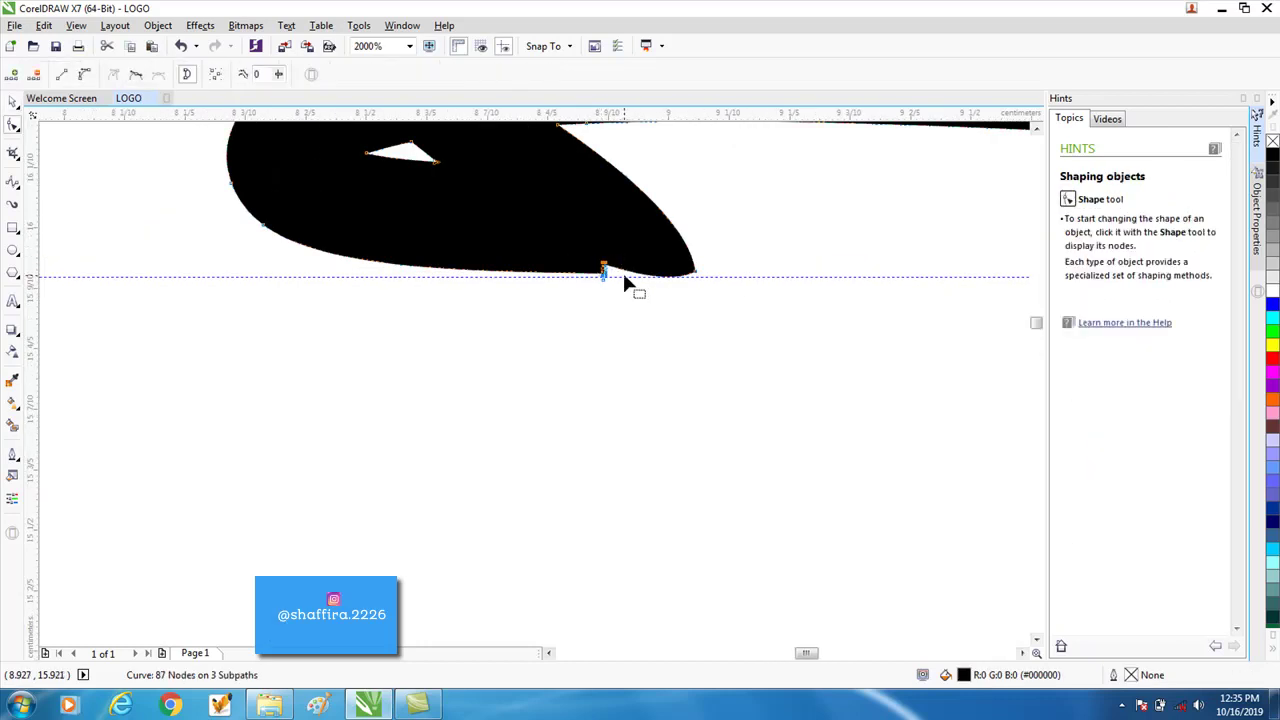
{"action": "key", "text": "Delete"}
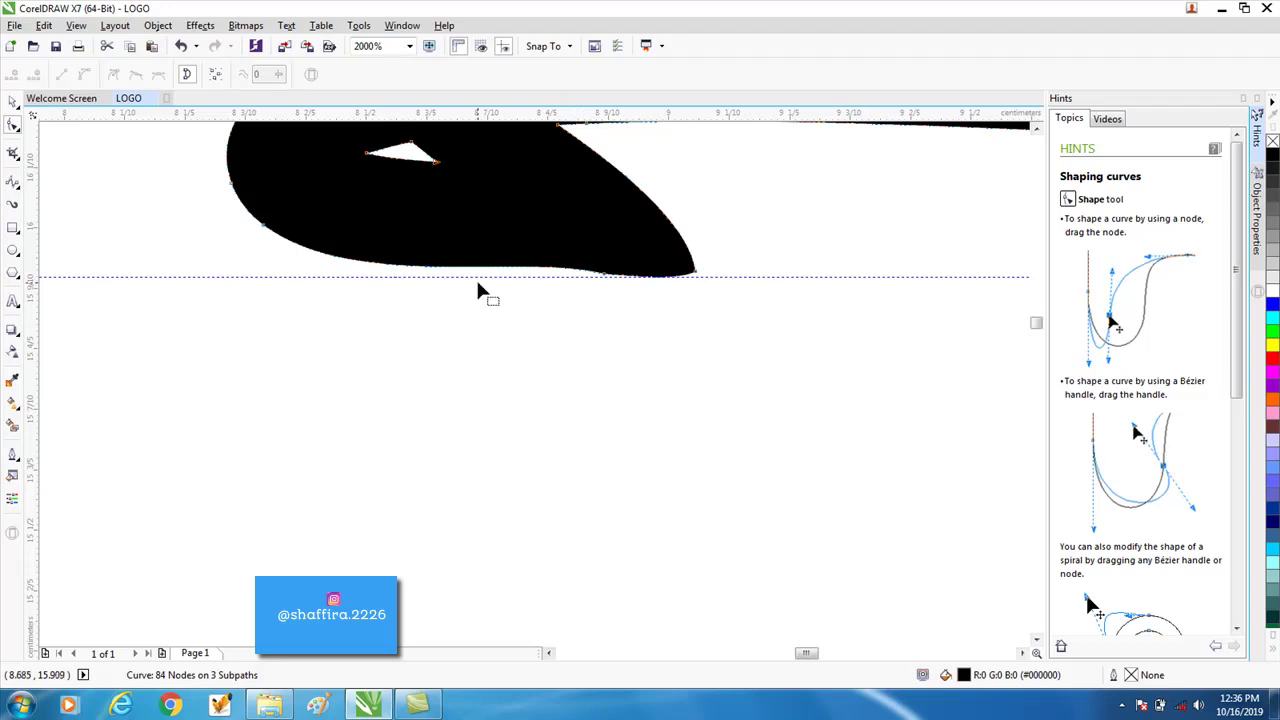
{"action": "double_click", "coordinate": [604, 282]}
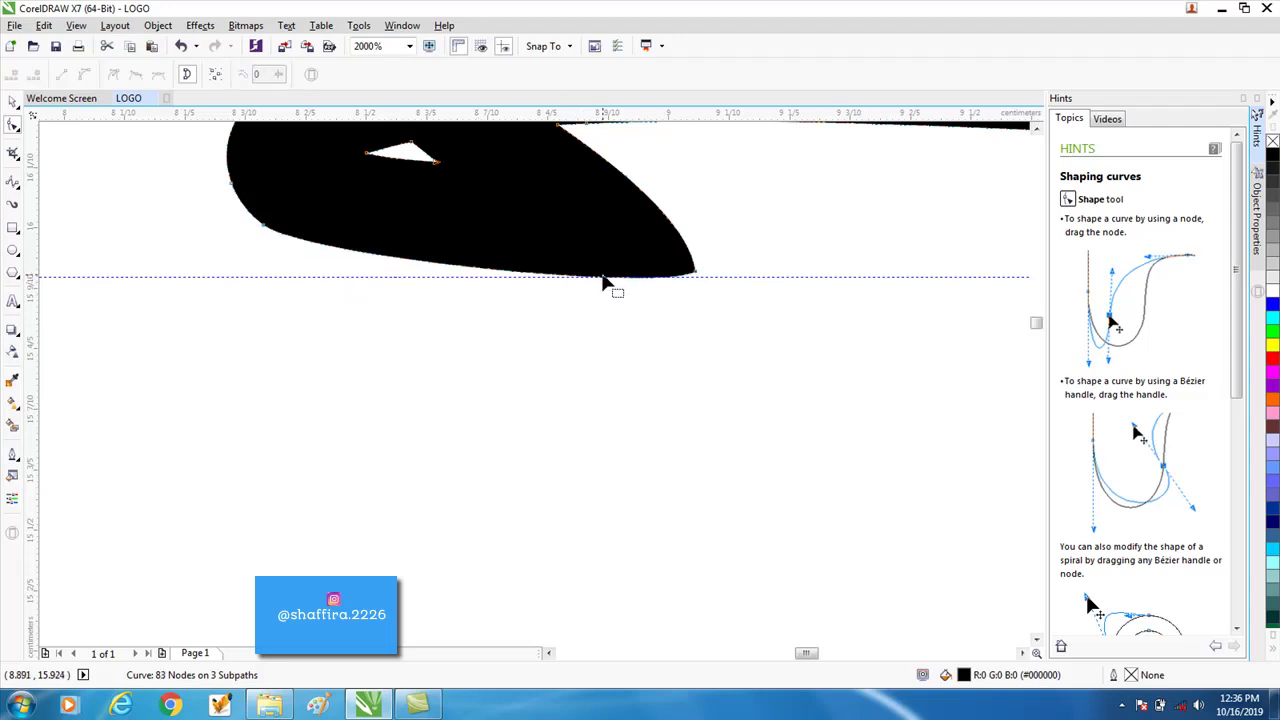
{"action": "scroll", "coordinate": [570, 306], "scroll_direction": "down", "scroll_amount": 1}
{"action": "scroll", "coordinate": [497, 255], "scroll_direction": "up", "scroll_amount": 1}
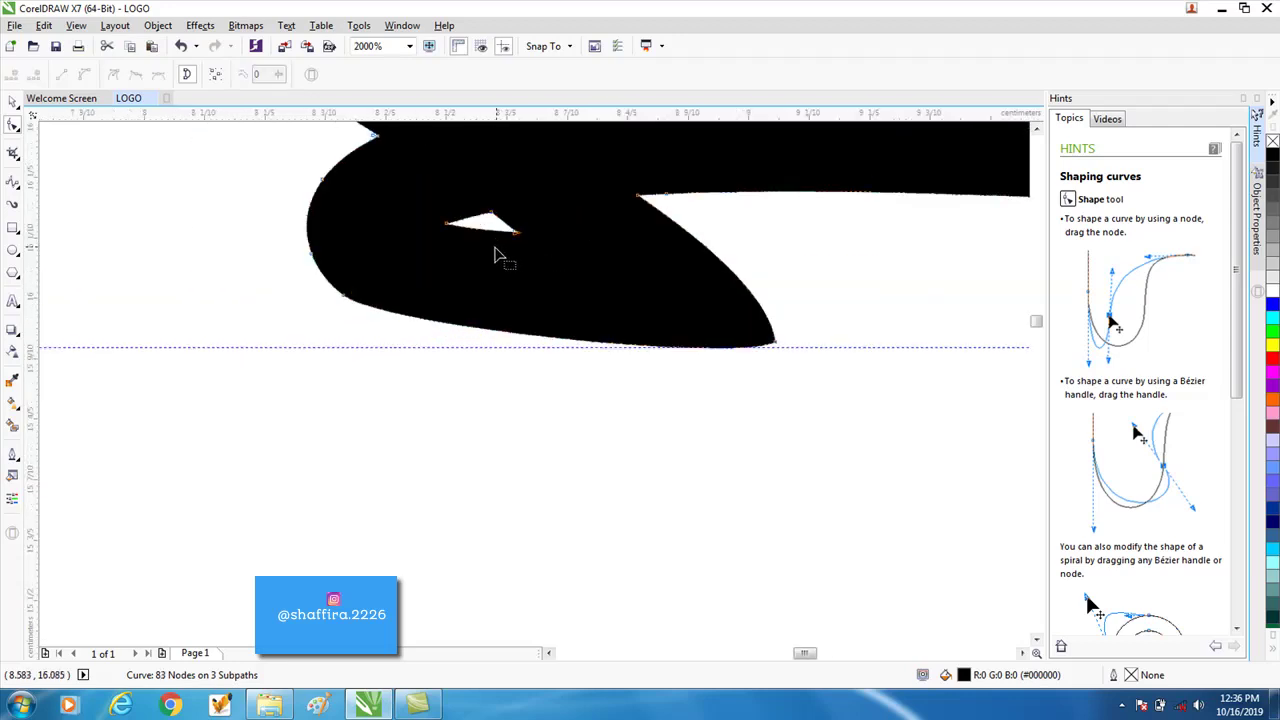
{"action": "double_click", "coordinate": [348, 305]}
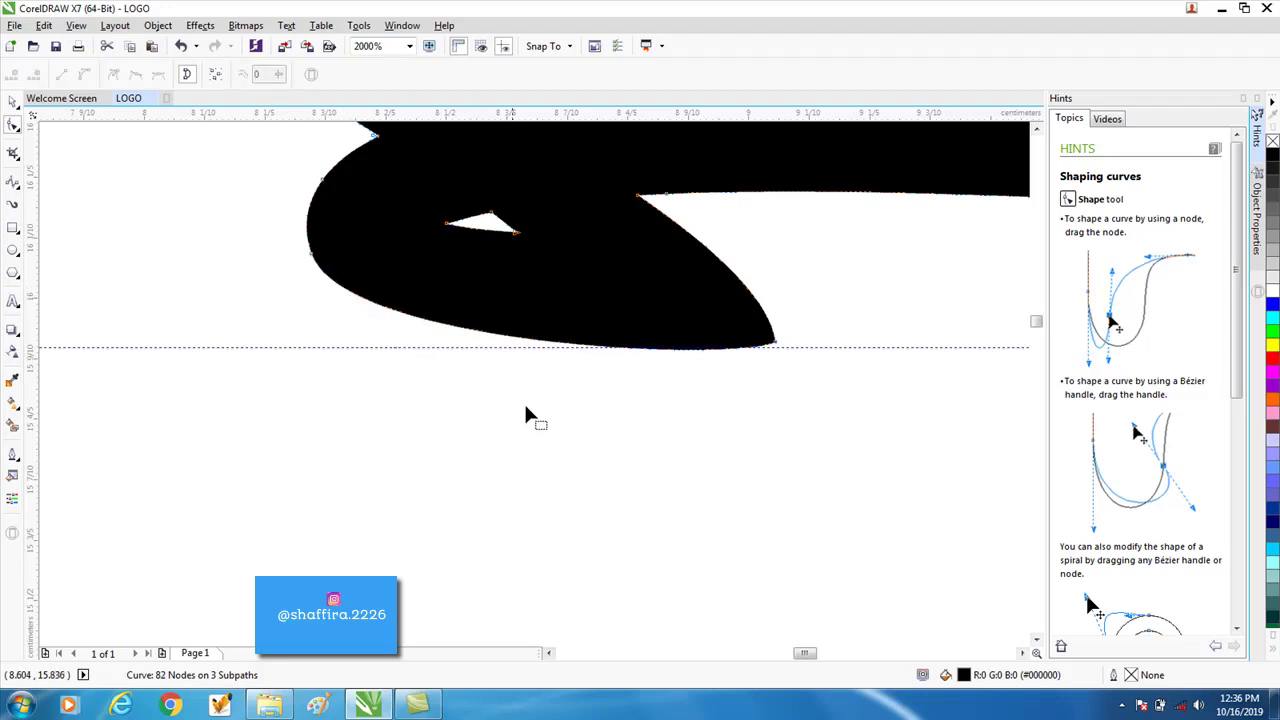
{"action": "key", "text": "ctrl+z"}
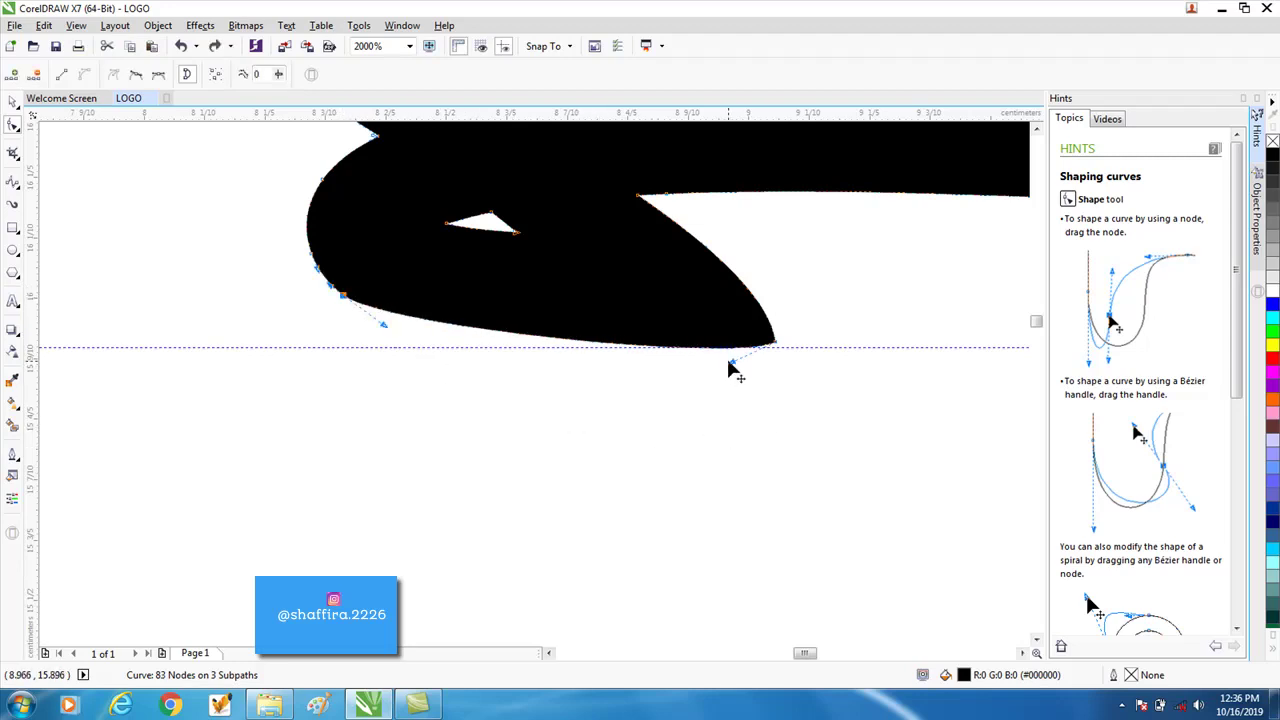
Step: Reshape the lower edge of the R's foot with its tip and left curve handles, and delete the node at its lower-left bend
{"action": "left_click_drag", "start_coordinate": [728, 361], "coordinate": [730, 352]}
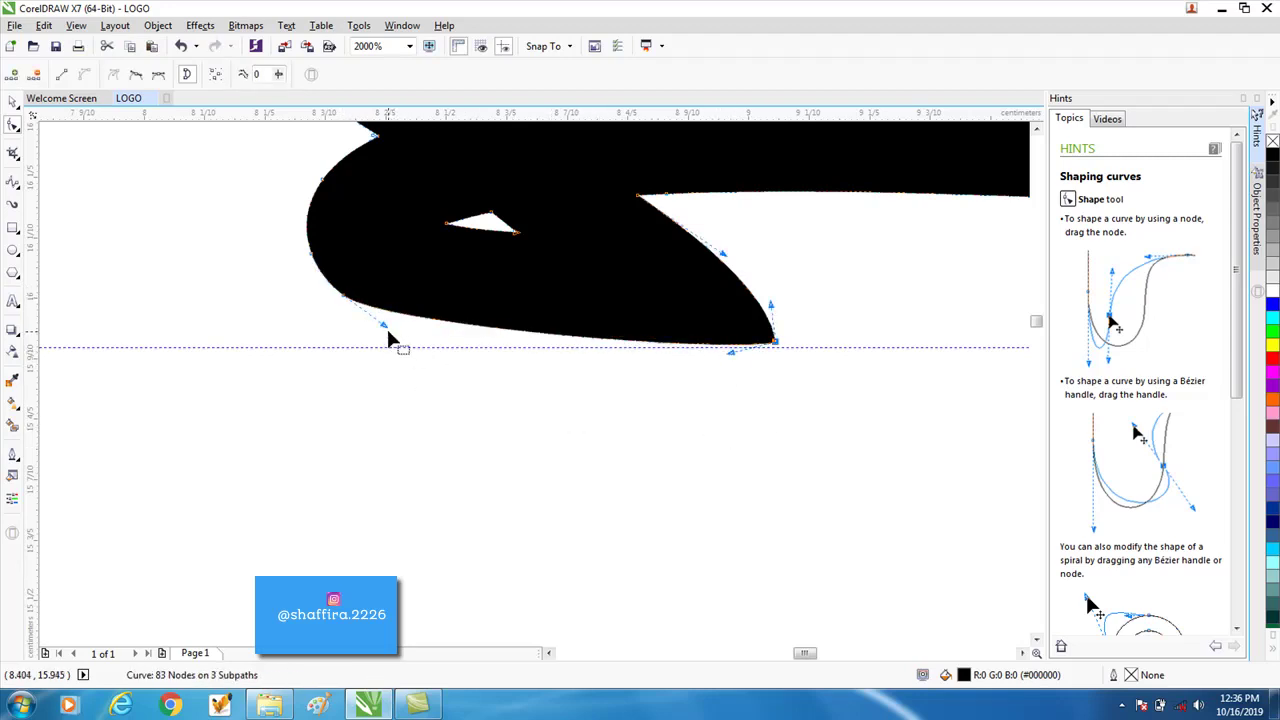
{"action": "left_click", "coordinate": [377, 343]}
{"action": "left_click", "coordinate": [349, 297]}
{"action": "left_click", "coordinate": [343, 300]}
{"action": "left_click_drag", "start_coordinate": [386, 331], "coordinate": [310, 335]}
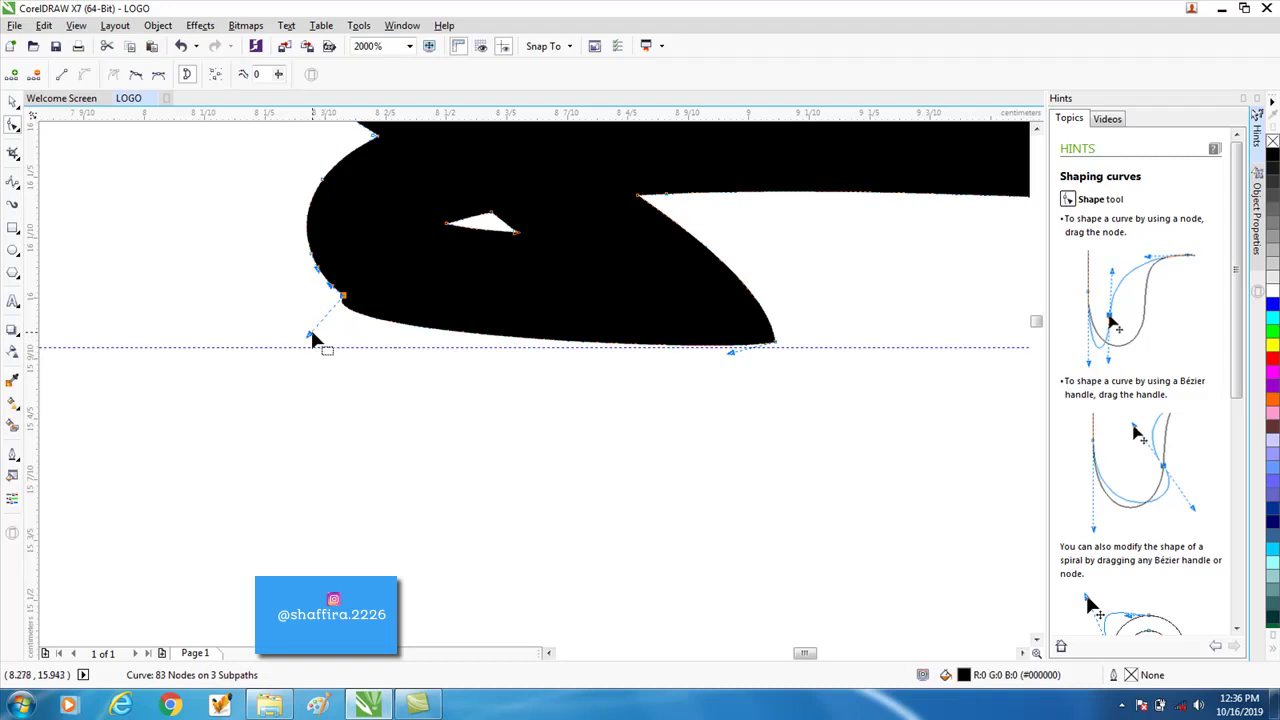
{"action": "double_click", "coordinate": [344, 297]}
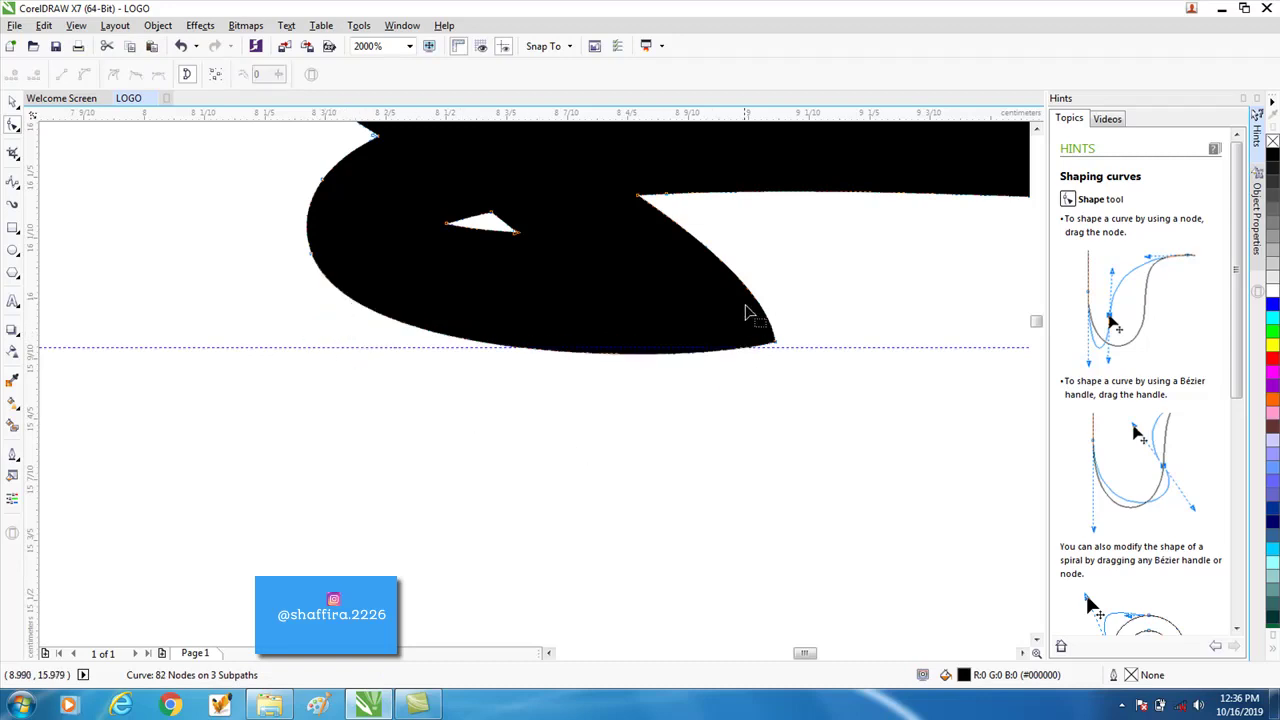
Step: Shorten the lower control handle on the foot's left-side node to slightly flatten the rounded bottom edge
{"action": "left_click", "coordinate": [774, 345]}
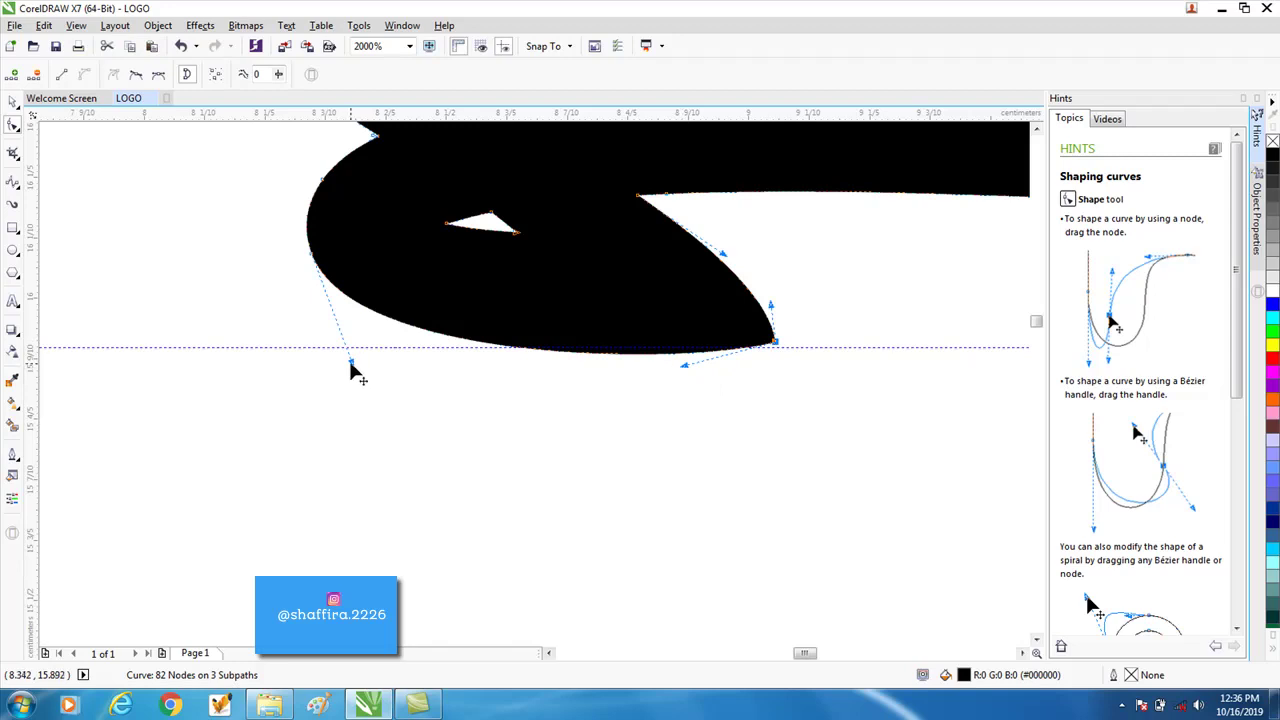
{"action": "left_click_drag", "start_coordinate": [348, 368], "coordinate": [340, 350]}
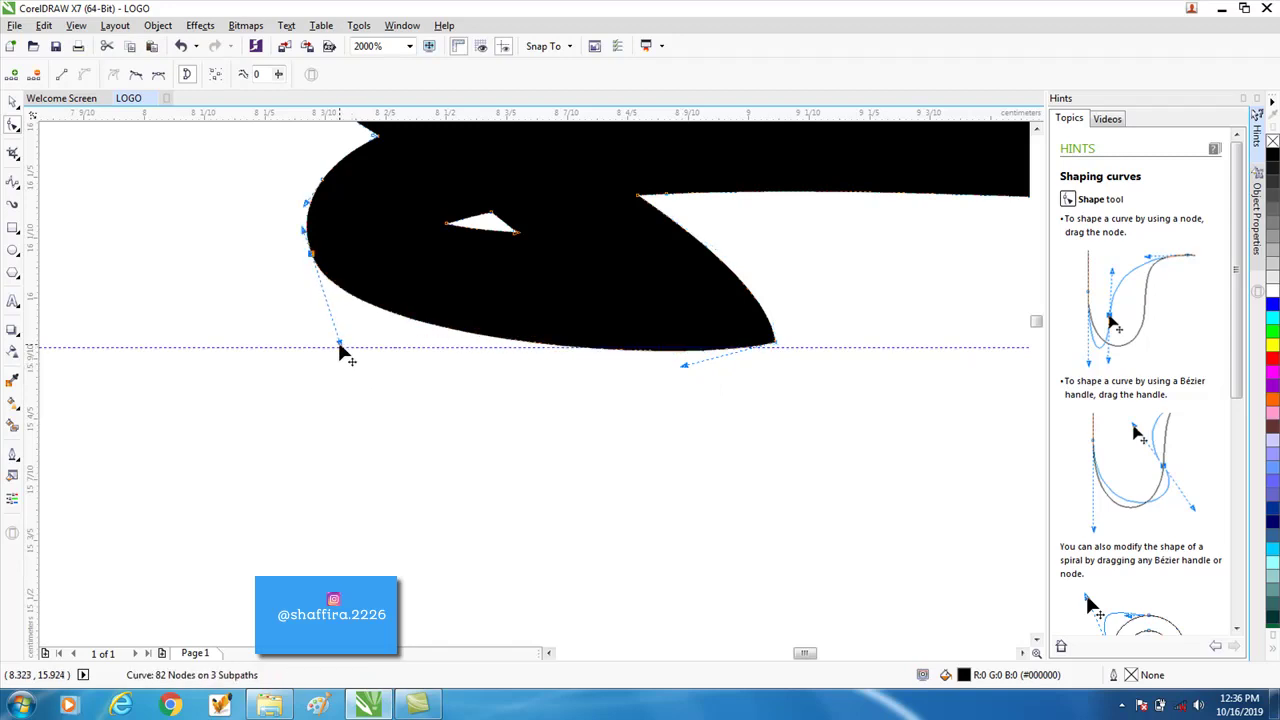
{"action": "scroll", "coordinate": [576, 406], "scroll_direction": "down", "scroll_amount": 1}
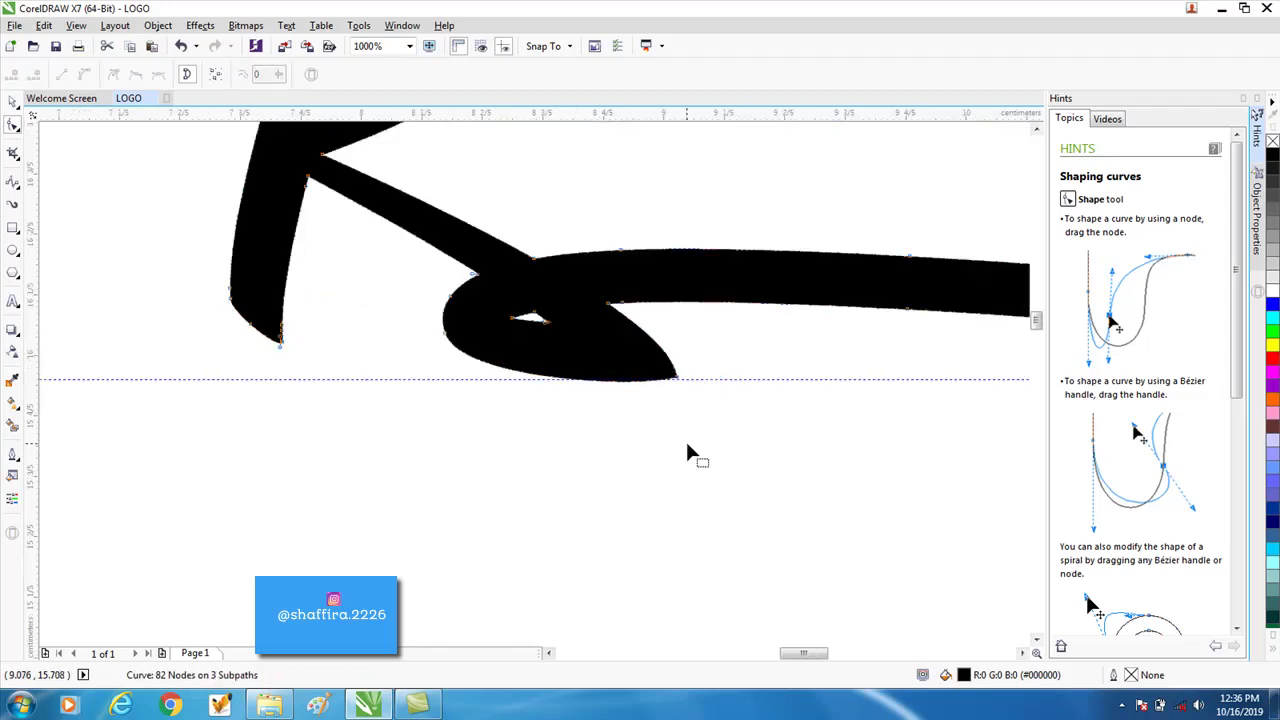
{"action": "scroll", "coordinate": [687, 447], "scroll_direction": "down", "scroll_amount": 2}
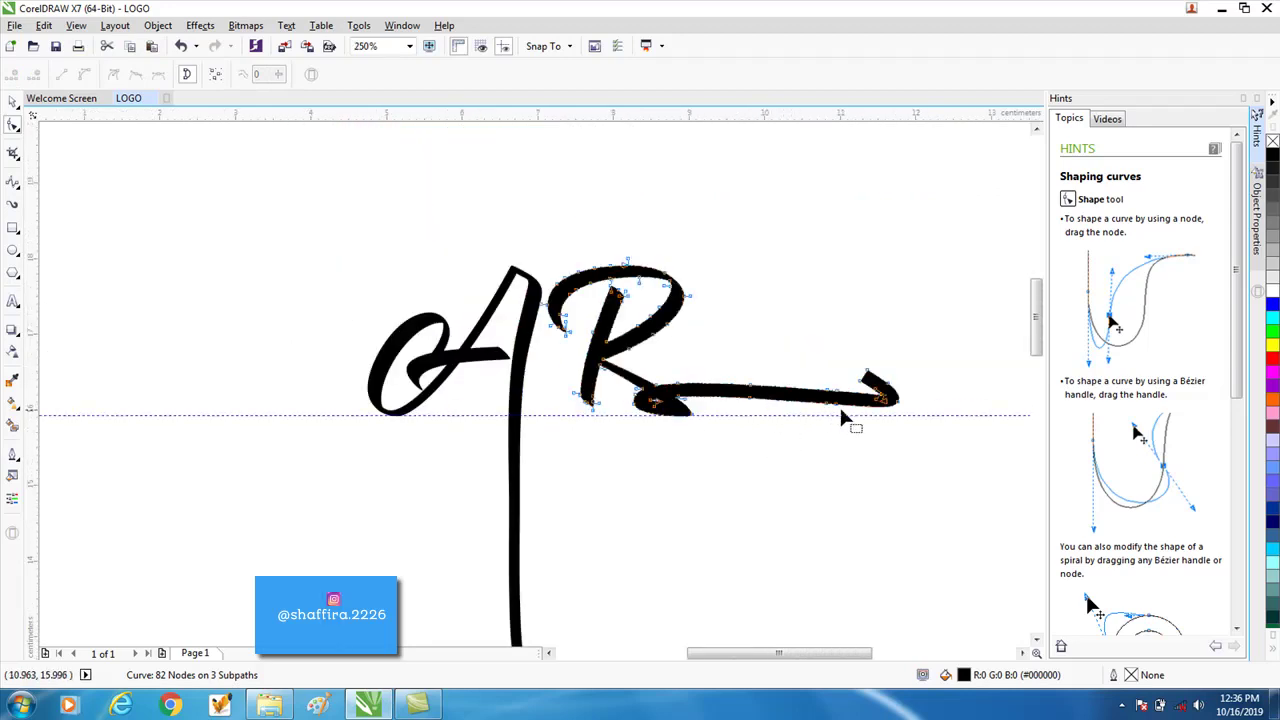
Step: Taper the swash's blunt far end to a point by deleting its inner corner node and the nodes in the hook's inner bend
{"action": "scroll", "coordinate": [882, 410], "scroll_direction": "up", "scroll_amount": 2}
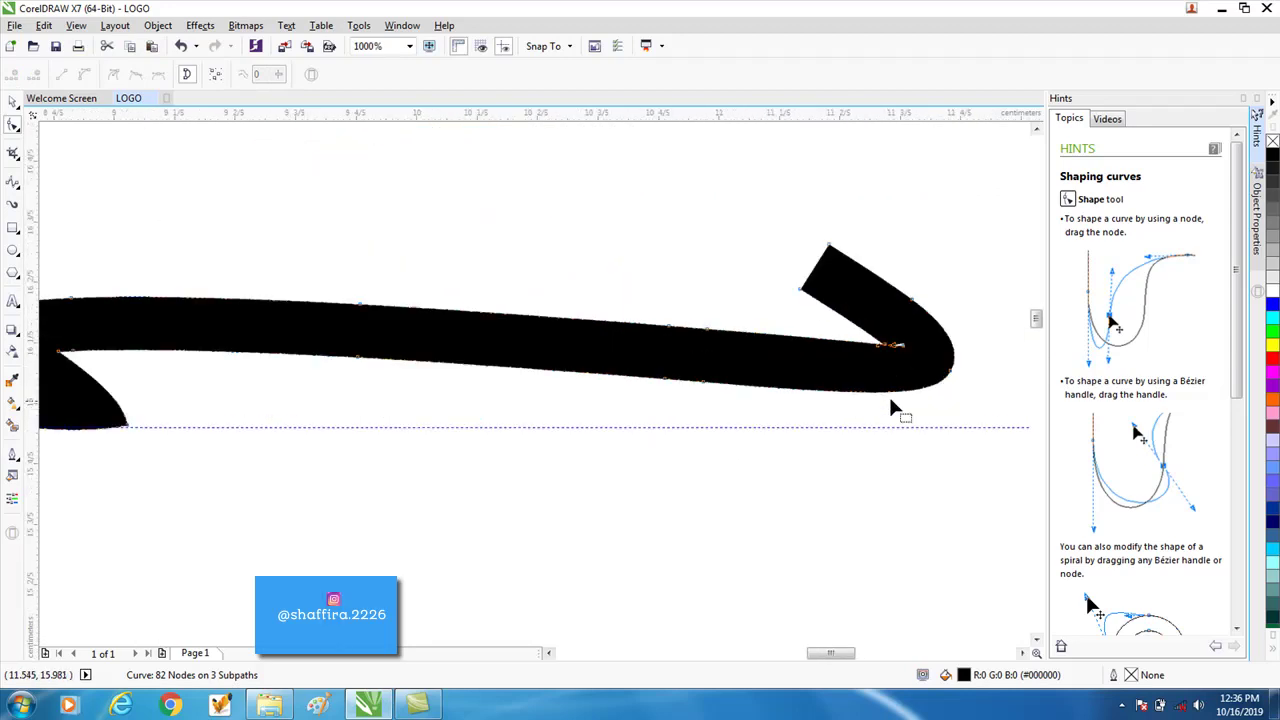
{"action": "left_click", "coordinate": [803, 293]}
{"action": "key", "text": "Delete"}
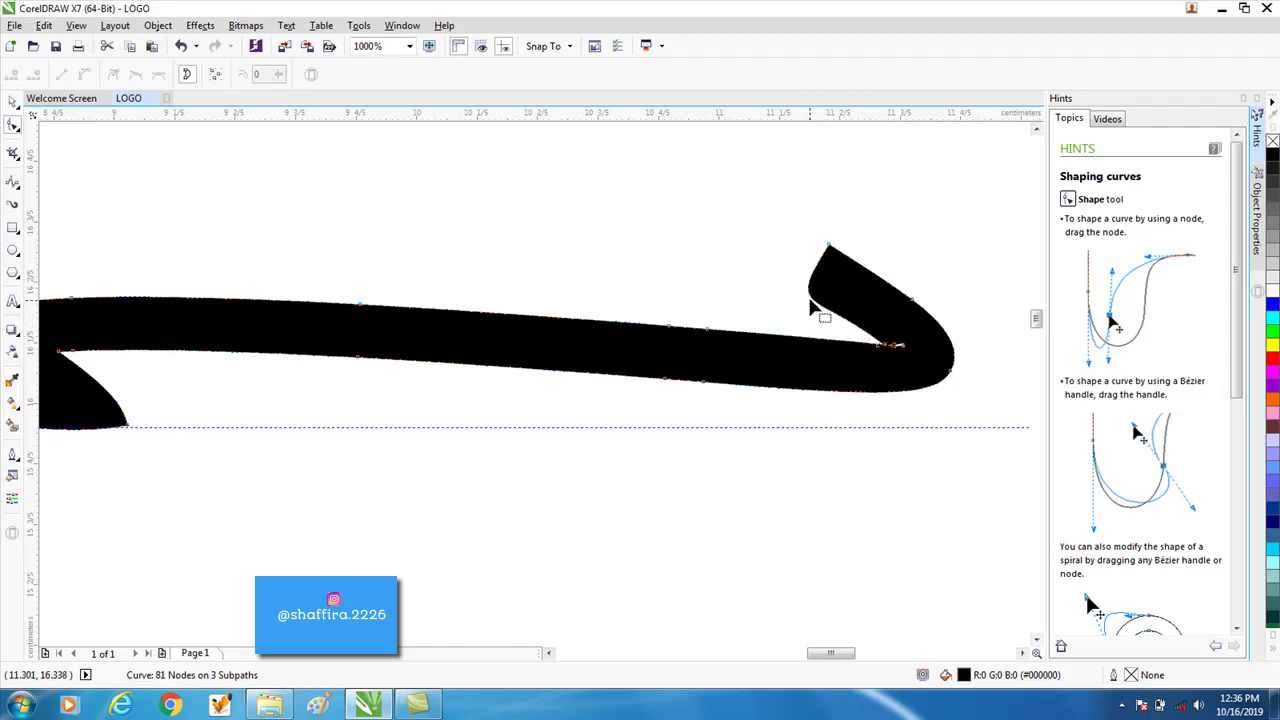
{"action": "left_click_drag", "start_coordinate": [822, 294], "coordinate": [908, 360]}
{"action": "scroll", "coordinate": [886, 349], "scroll_direction": "up", "scroll_amount": 2}
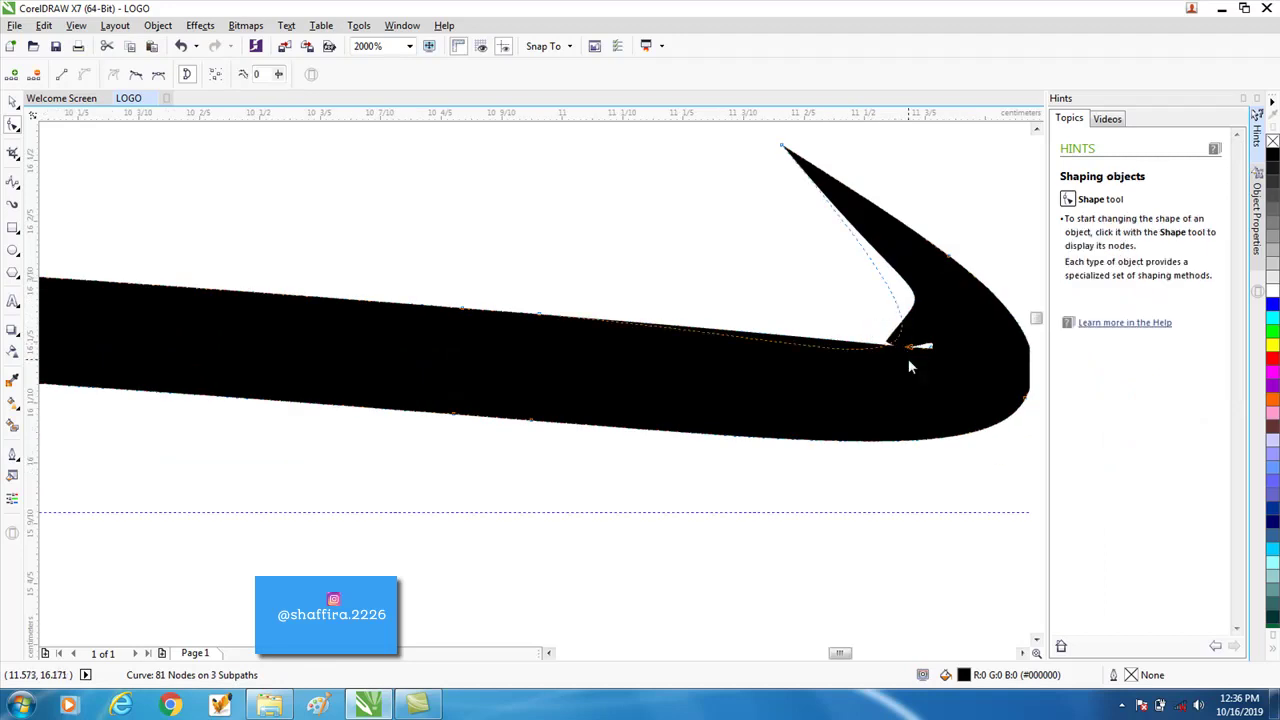
{"action": "key", "text": "Delete"}
{"action": "scroll", "coordinate": [848, 335], "scroll_direction": "down", "scroll_amount": 2}
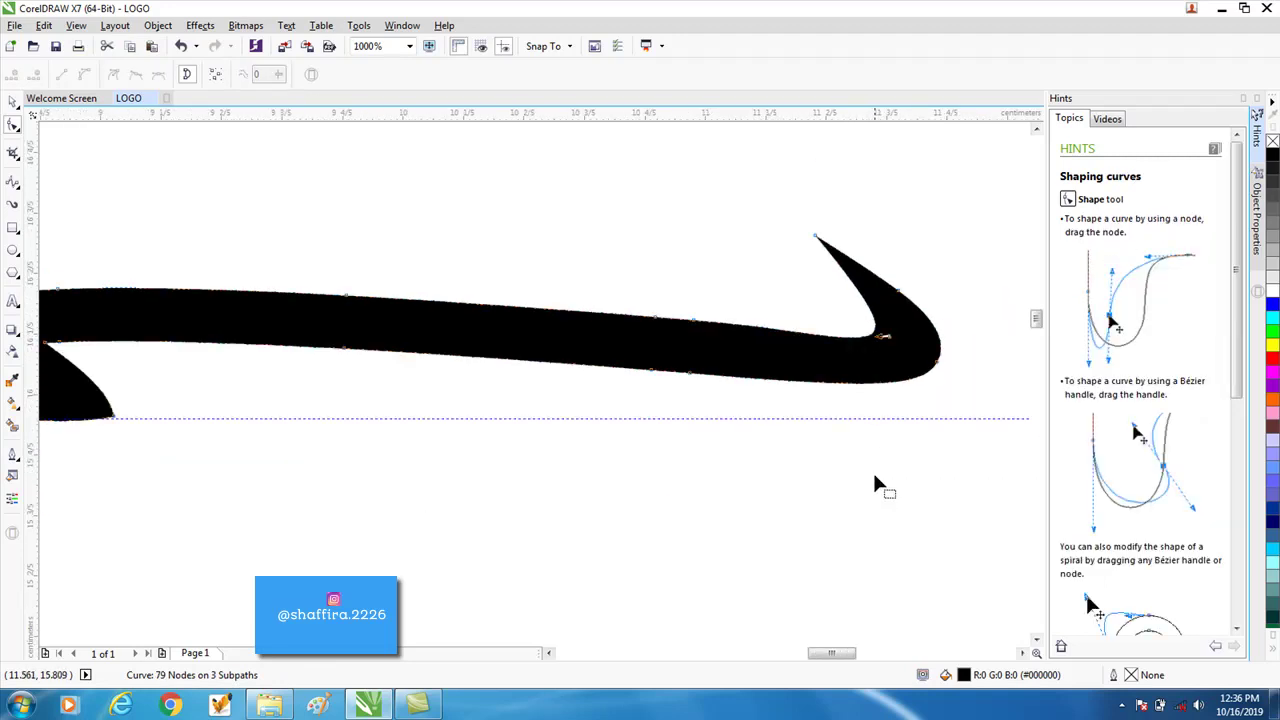
Step: Delete the two neighbouring nodes on the swash's upper edge before the hook, leaving one flowing curve
{"action": "scroll", "coordinate": [860, 438], "scroll_direction": "down", "scroll_amount": 2}
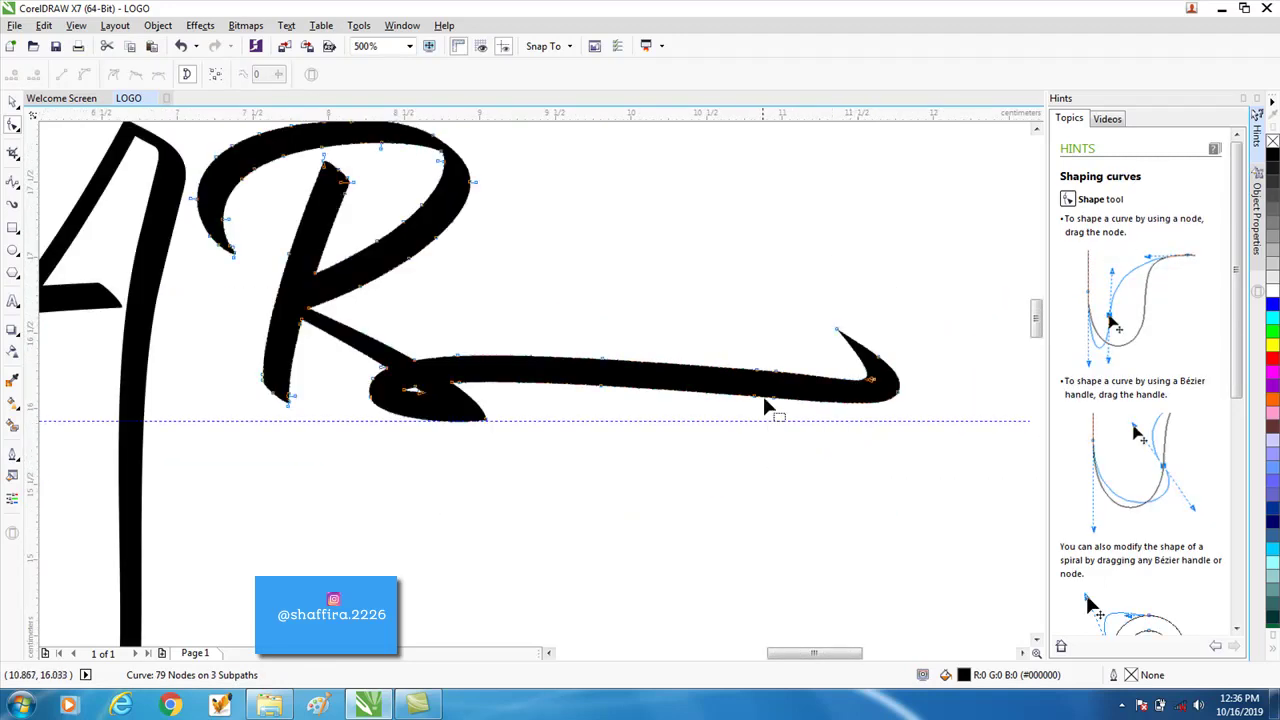
{"action": "left_click", "coordinate": [777, 372]}
{"action": "key", "text": "Delete"}
{"action": "scroll", "coordinate": [800, 449], "scroll_direction": "down", "scroll_amount": 2}
{"action": "scroll", "coordinate": [780, 420], "scroll_direction": "up", "scroll_amount": 4}
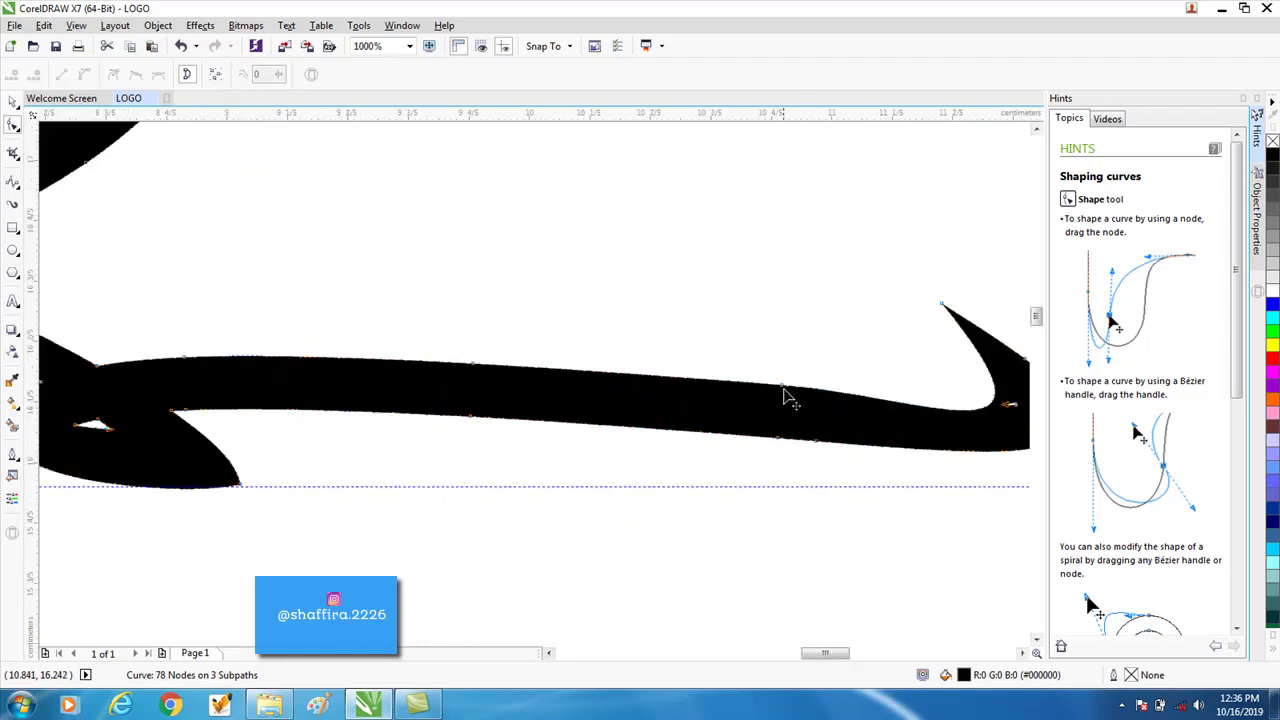
{"action": "left_click", "coordinate": [784, 390]}
{"action": "key", "text": "Delete"}
{"action": "scroll", "coordinate": [860, 540], "scroll_direction": "down", "scroll_amount": 2}
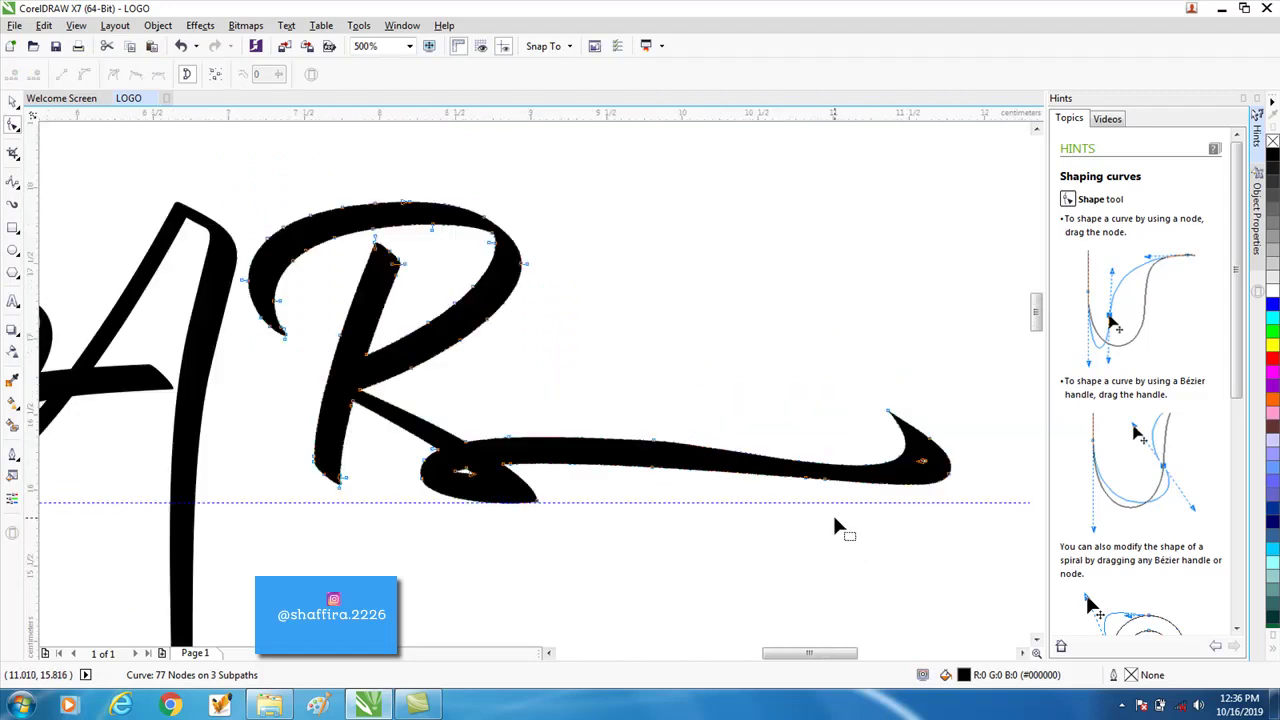
Step: Delete the nodes of the tiny leftover hole inside the swash's hook
{"action": "scroll", "coordinate": [740, 523], "scroll_direction": "down", "scroll_amount": 2}
{"action": "scroll", "coordinate": [830, 500], "scroll_direction": "up", "scroll_amount": 4}
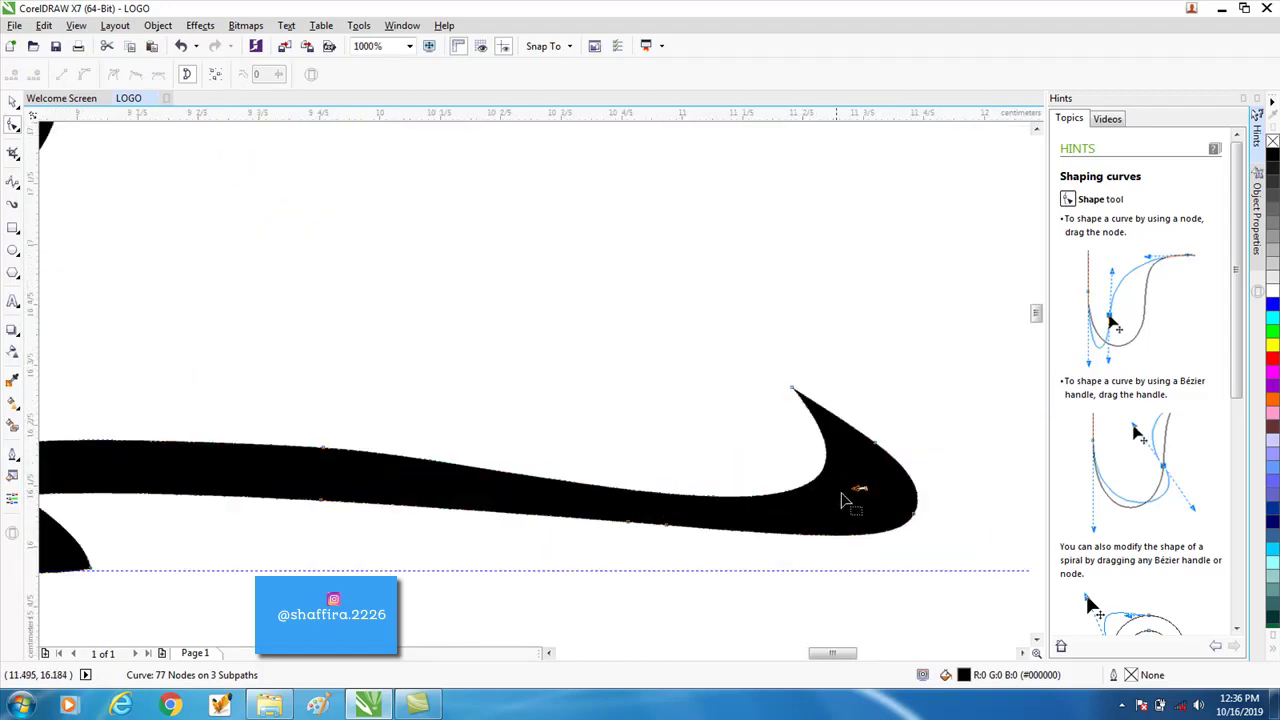
{"action": "left_click", "coordinate": [857, 491]}
{"action": "key", "text": "Delete"}
{"action": "left_click_drag", "start_coordinate": [840, 474], "coordinate": [884, 517]}
{"action": "key", "text": "Delete"}
{"action": "scroll", "coordinate": [896, 605], "scroll_direction": "down", "scroll_amount": 1}
{"action": "left_click", "coordinate": [846, 503]}
{"action": "key", "text": "Delete"}
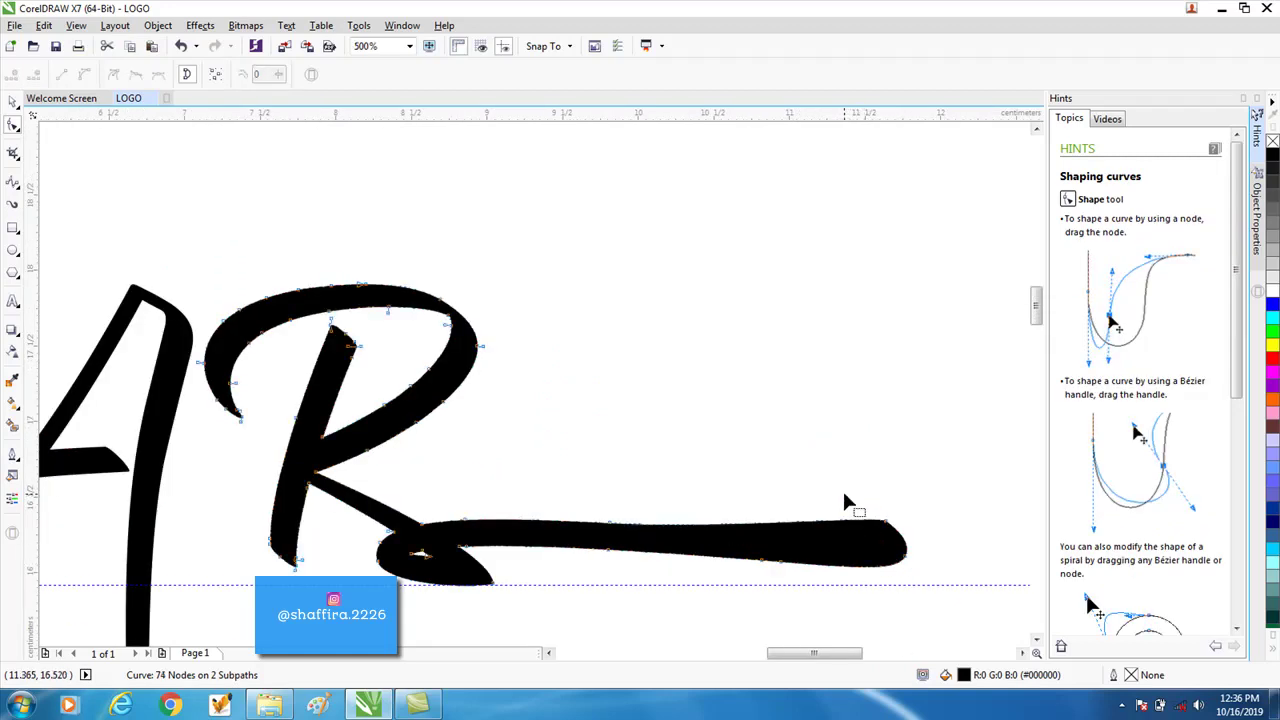
{"action": "key", "text": "ctrl+z"}
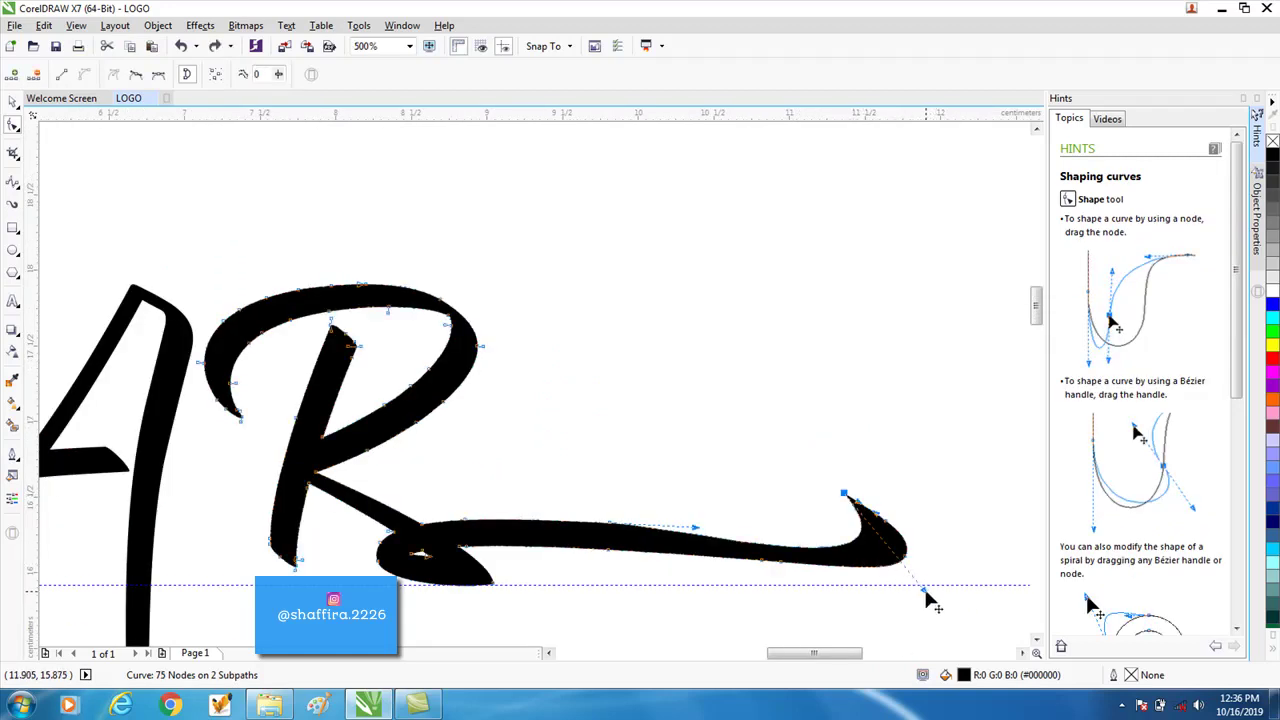
Step: Pull the control handle of the hook's tip node outward to reshape the hook's inner curve, and deselect the R
{"action": "left_click_drag", "start_coordinate": [925, 592], "coordinate": [968, 592]}
{"action": "left_click", "coordinate": [909, 531]}
{"action": "scroll", "coordinate": [820, 582], "scroll_direction": "down", "scroll_amount": 1}
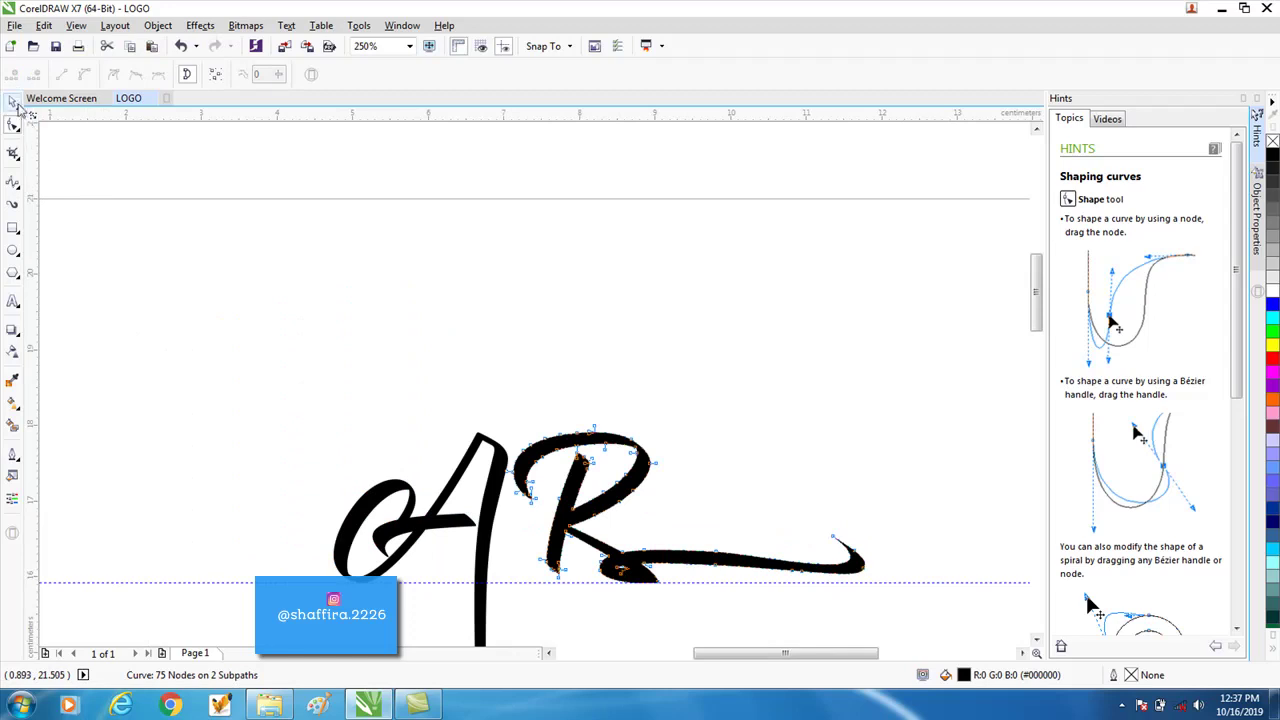
{"action": "left_click", "coordinate": [14, 101]}
{"action": "key", "text": "Escape"}
{"action": "scroll", "coordinate": [475, 500], "scroll_direction": "down", "scroll_amount": 1}
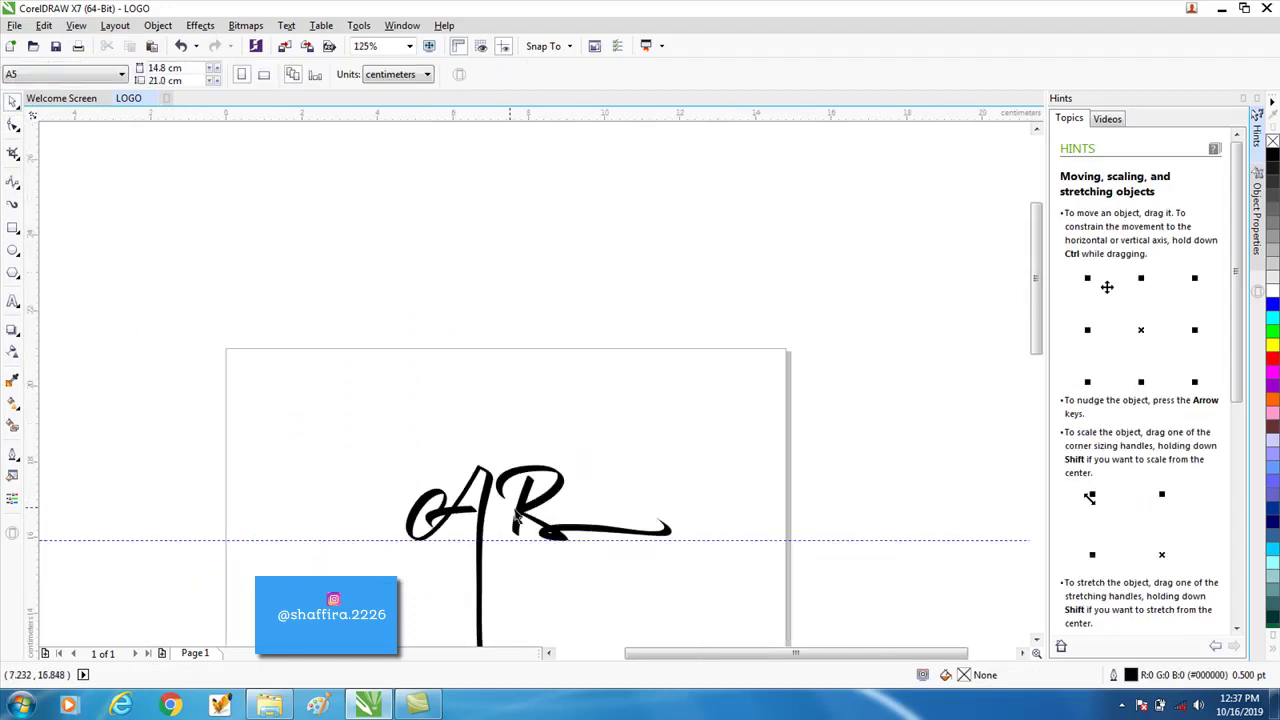
{"action": "left_click", "coordinate": [1033, 326]}
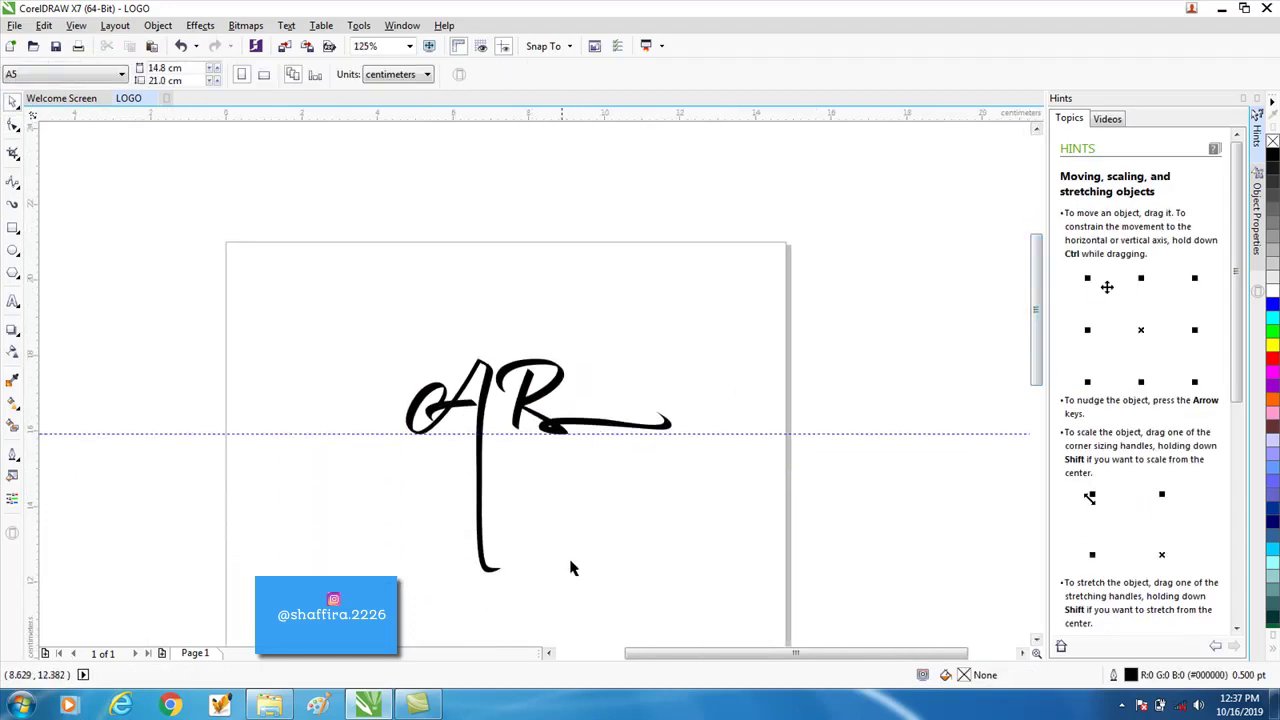
Step: Add the artistic text ARYA RECORD in capitals just below the AR lettering and deselect it
{"action": "scroll", "coordinate": [532, 438], "scroll_direction": "up", "scroll_amount": 2}
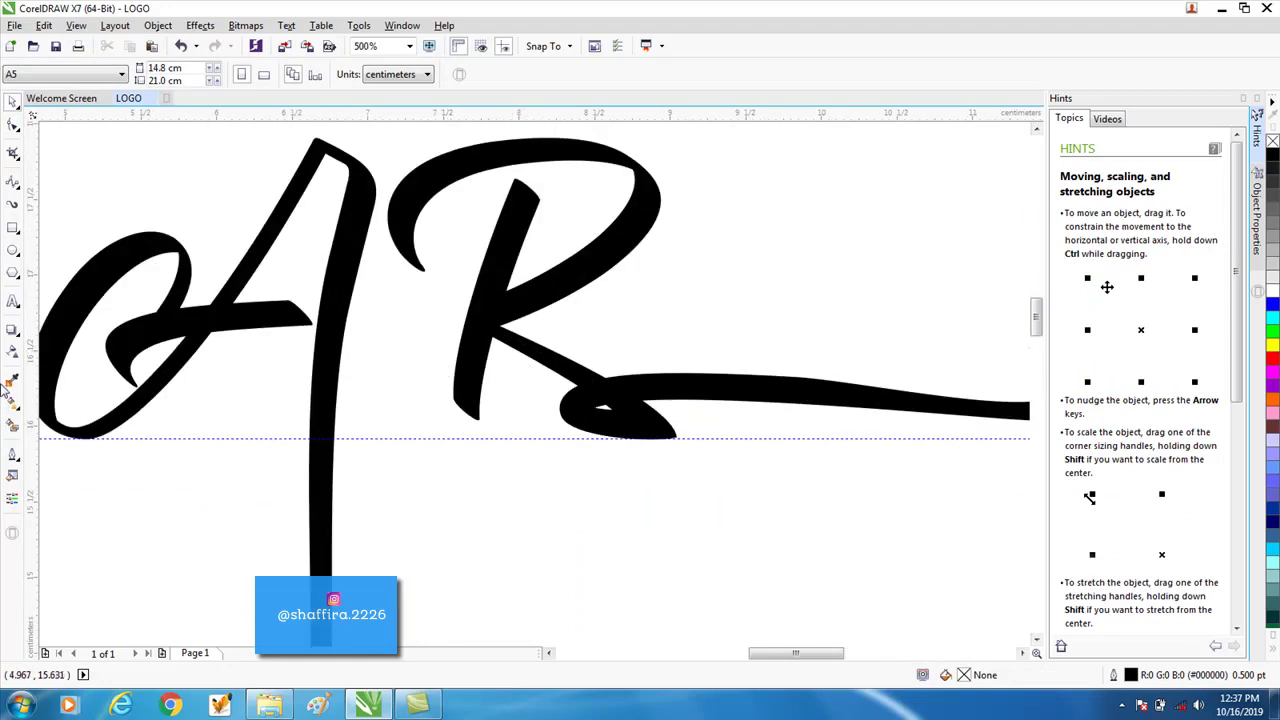
{"action": "left_click", "coordinate": [13, 301]}
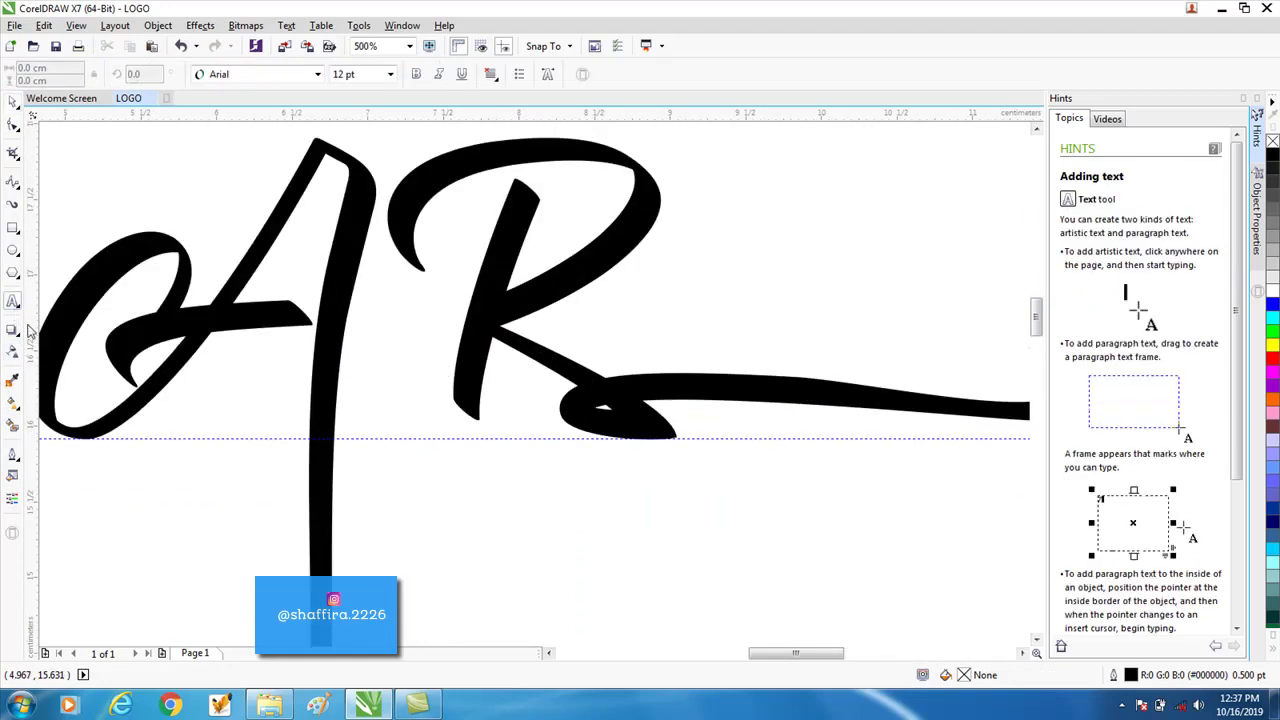
{"action": "left_click", "coordinate": [106, 515]}
{"action": "type", "text": "a"}
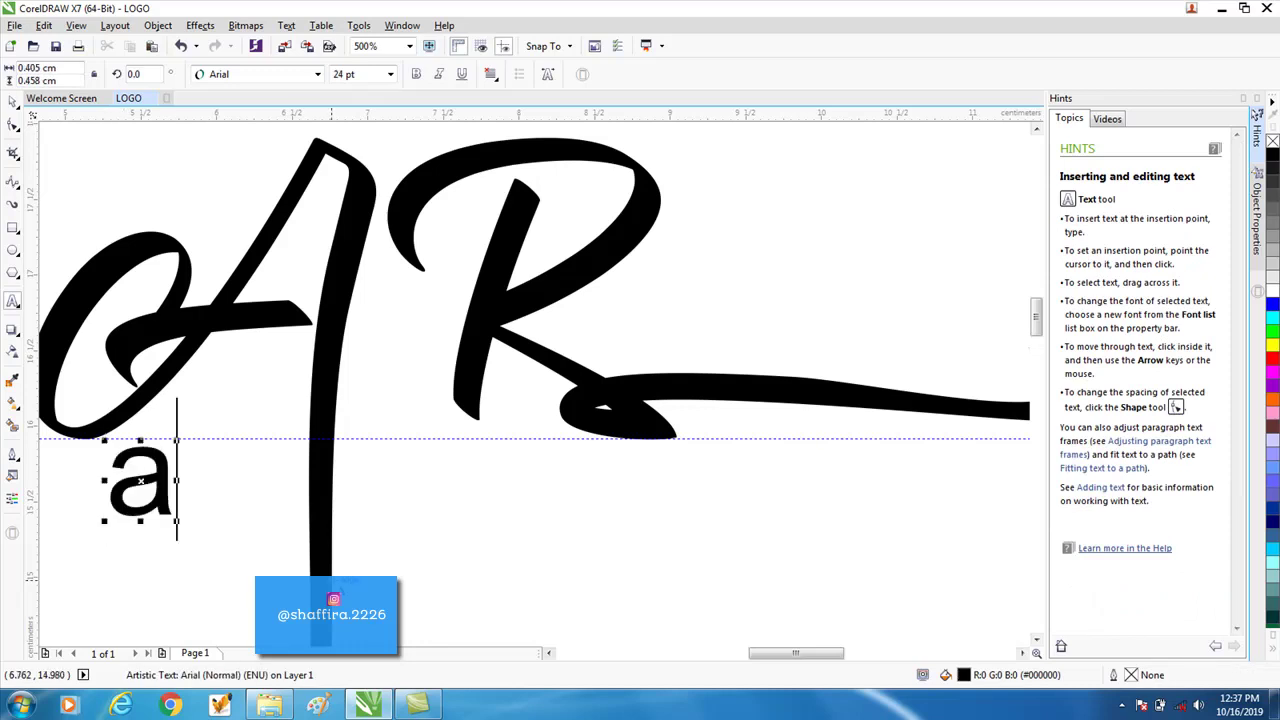
{"action": "key", "text": "BackSpace"}
{"action": "type", "text": "AR"}
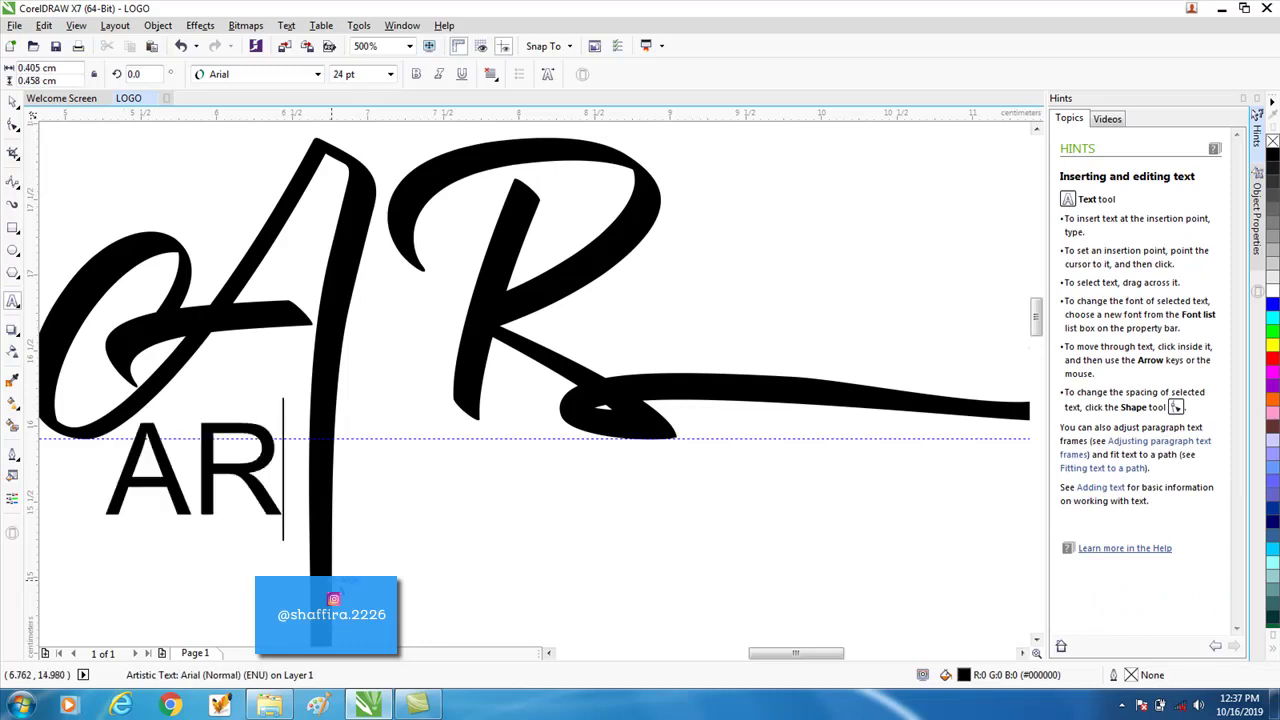
{"action": "type", "text": "YA"}
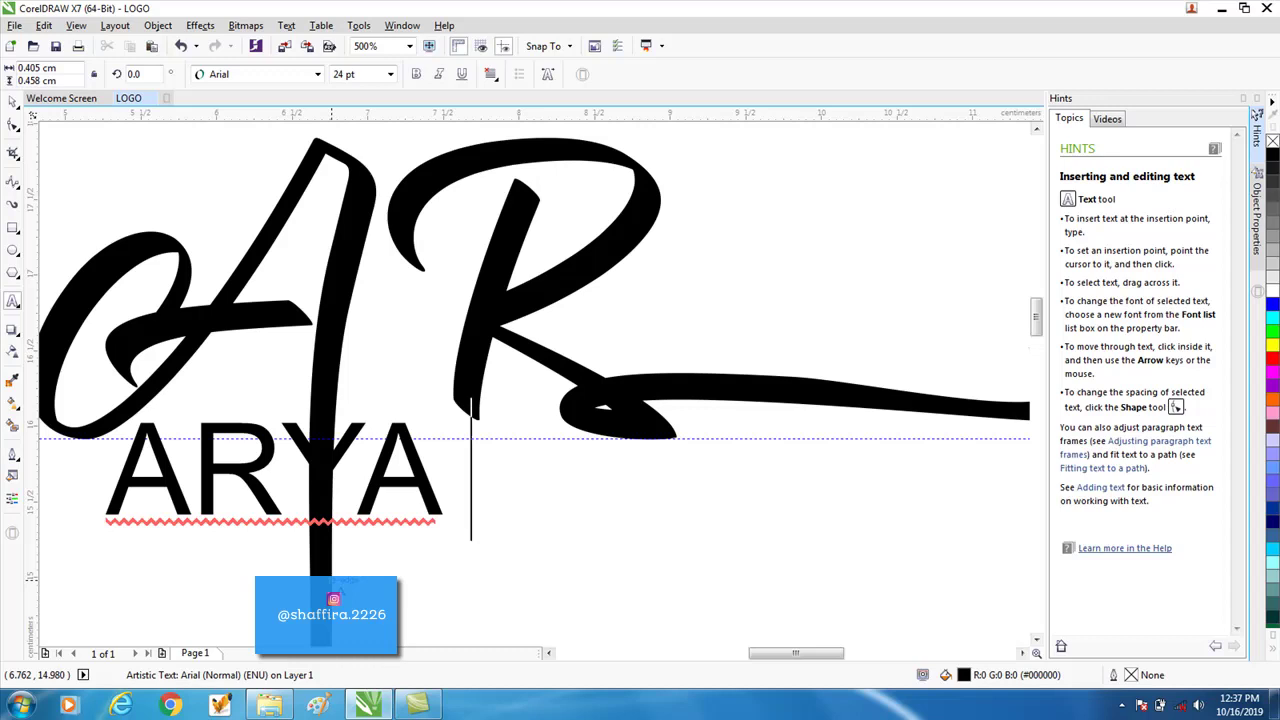
{"action": "type", "text": " RE"}
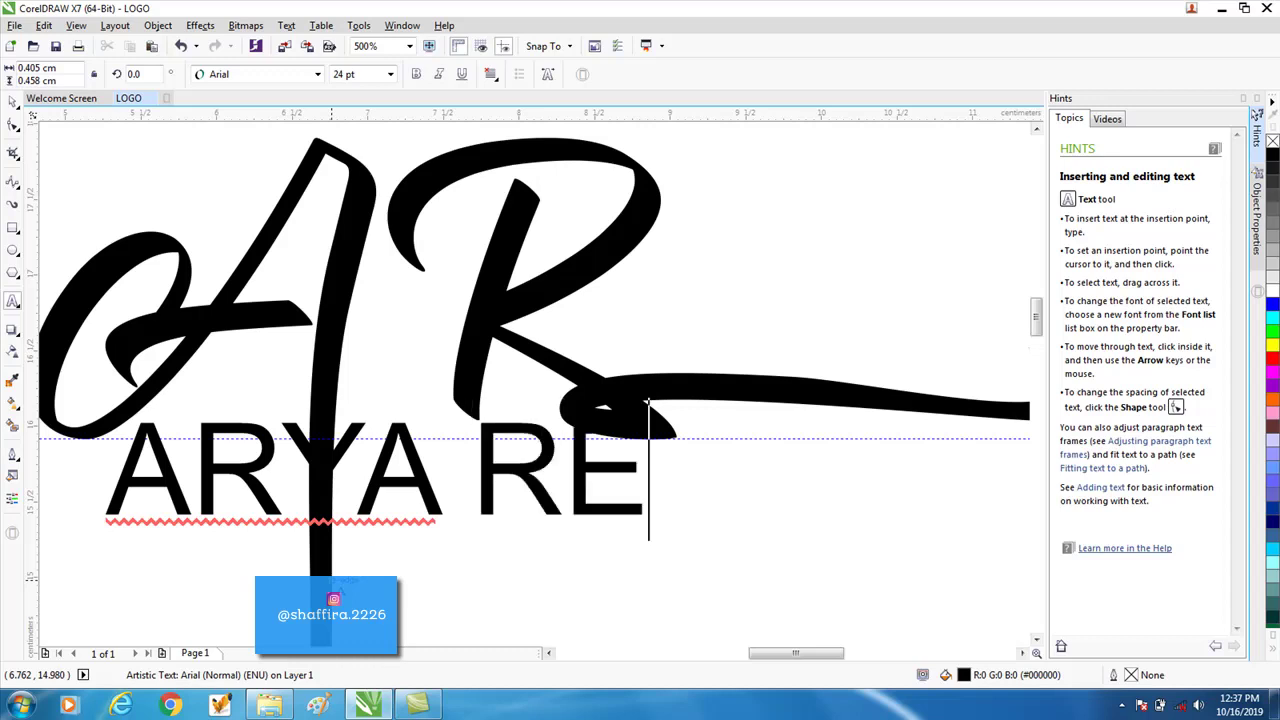
{"action": "type", "text": "CO"}
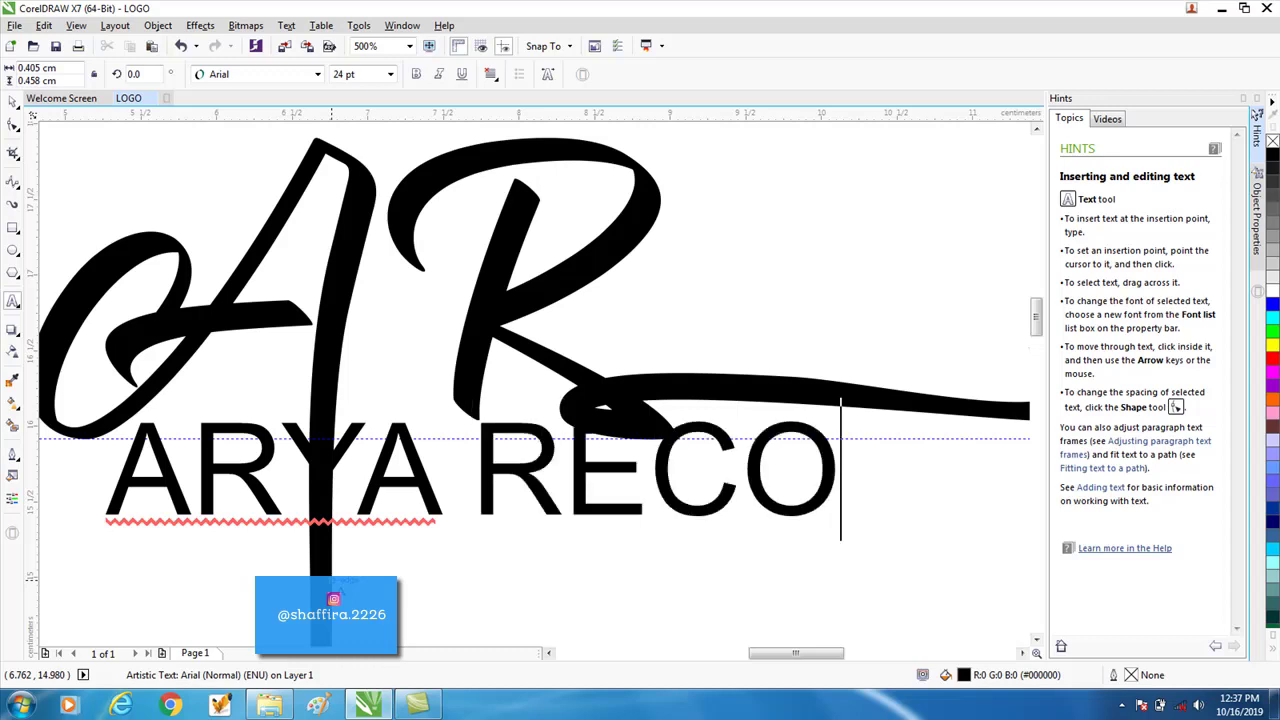
{"action": "type", "text": "RD"}
{"action": "key", "text": "ctrl+space"}
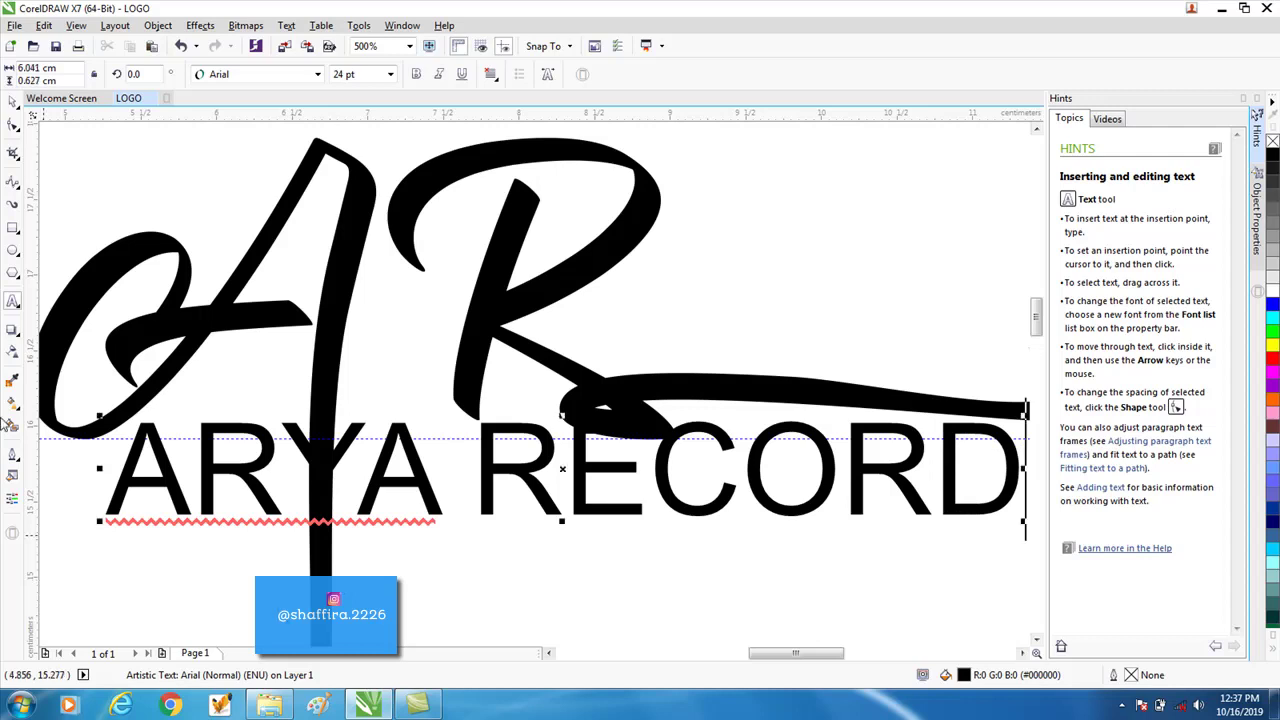
{"action": "left_click", "coordinate": [12, 104]}
{"action": "left_click", "coordinate": [535, 592]}
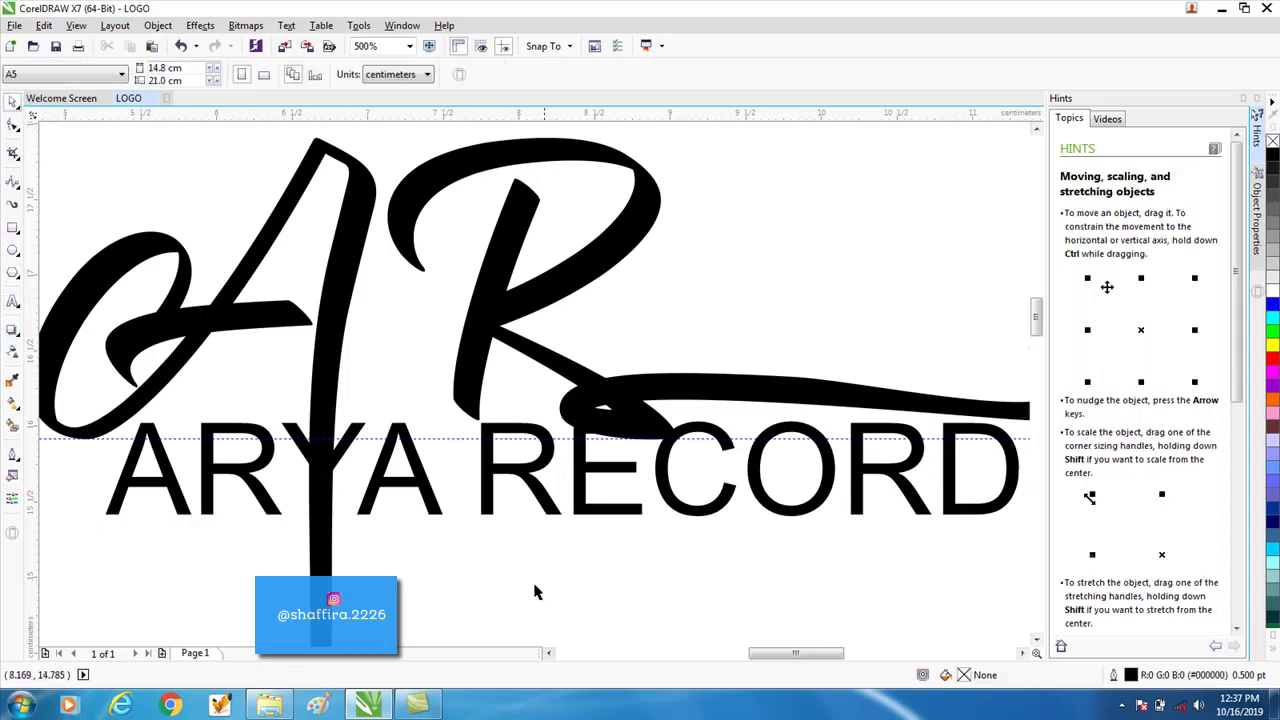
Step: Move the ARYA RECORD text down and to the left so the A's stem passes between its two words, and deselect it
{"action": "left_click_drag", "start_coordinate": [523, 487], "coordinate": [403, 551]}
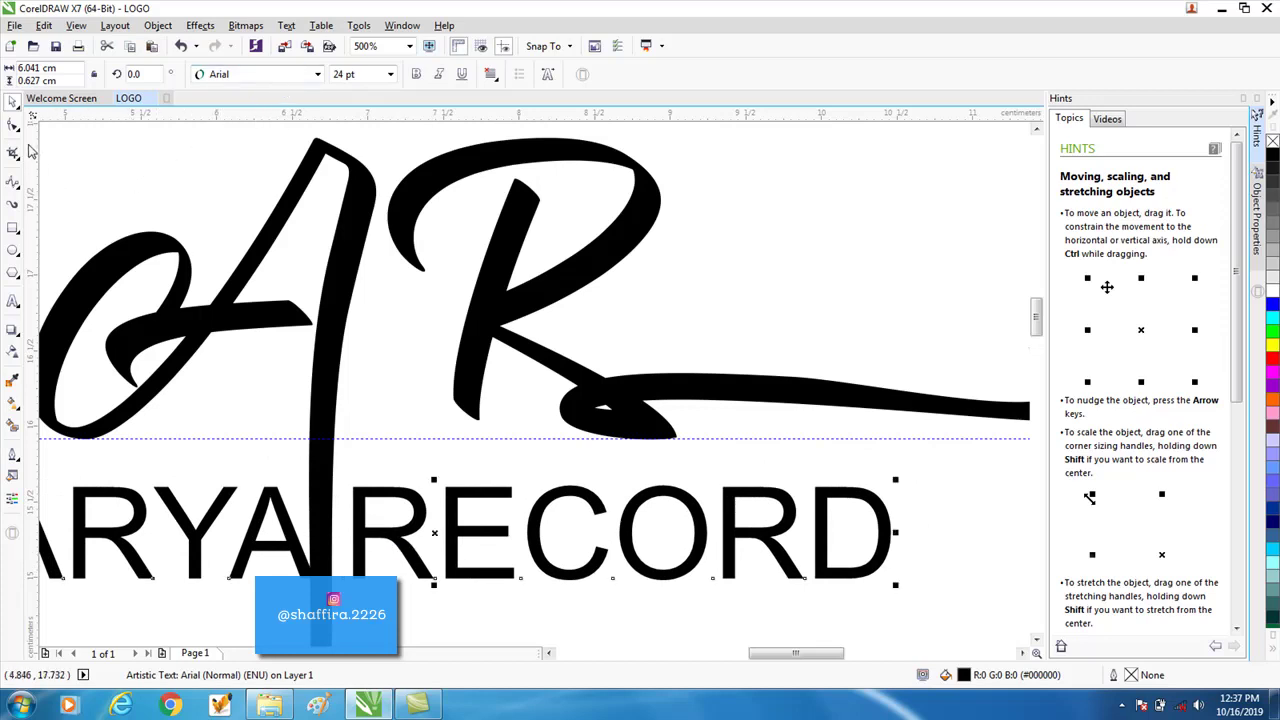
{"action": "scroll", "coordinate": [290, 495], "scroll_direction": "down", "scroll_amount": 2}
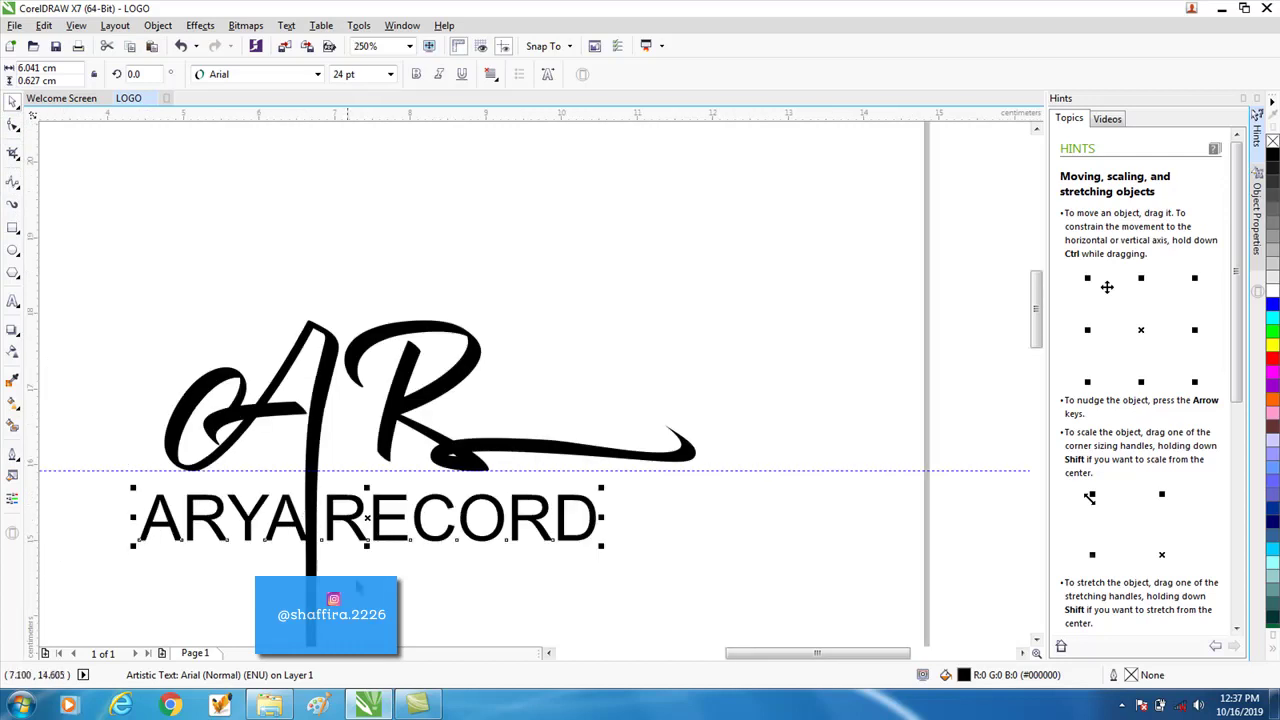
{"action": "left_click", "coordinate": [448, 616]}
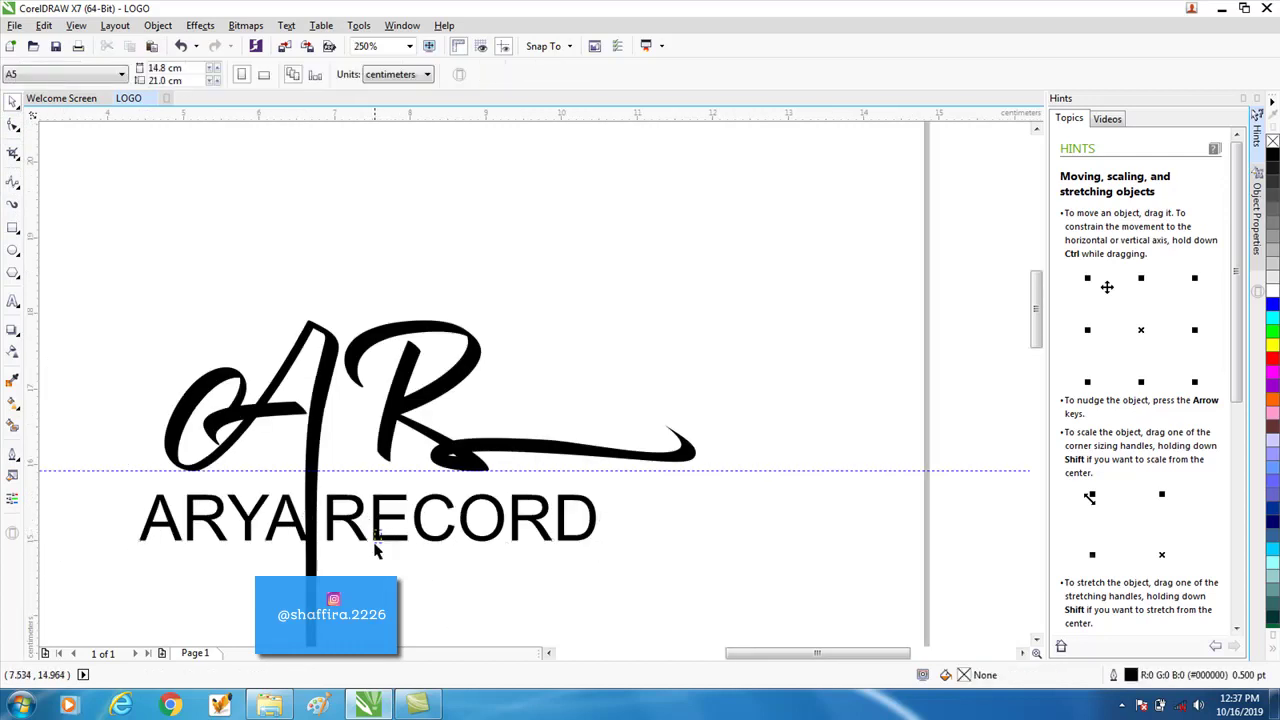
Step: Move the ARYA RECORD text slightly lower and break it apart into two separate words
{"action": "mouse_move", "coordinate": [375, 538]}
{"action": "left_mouse_down"}
{"action": "mouse_move", "coordinate": [361, 563]}
{"action": "mouse_move", "coordinate": [370, 558]}
{"action": "left_mouse_up"}
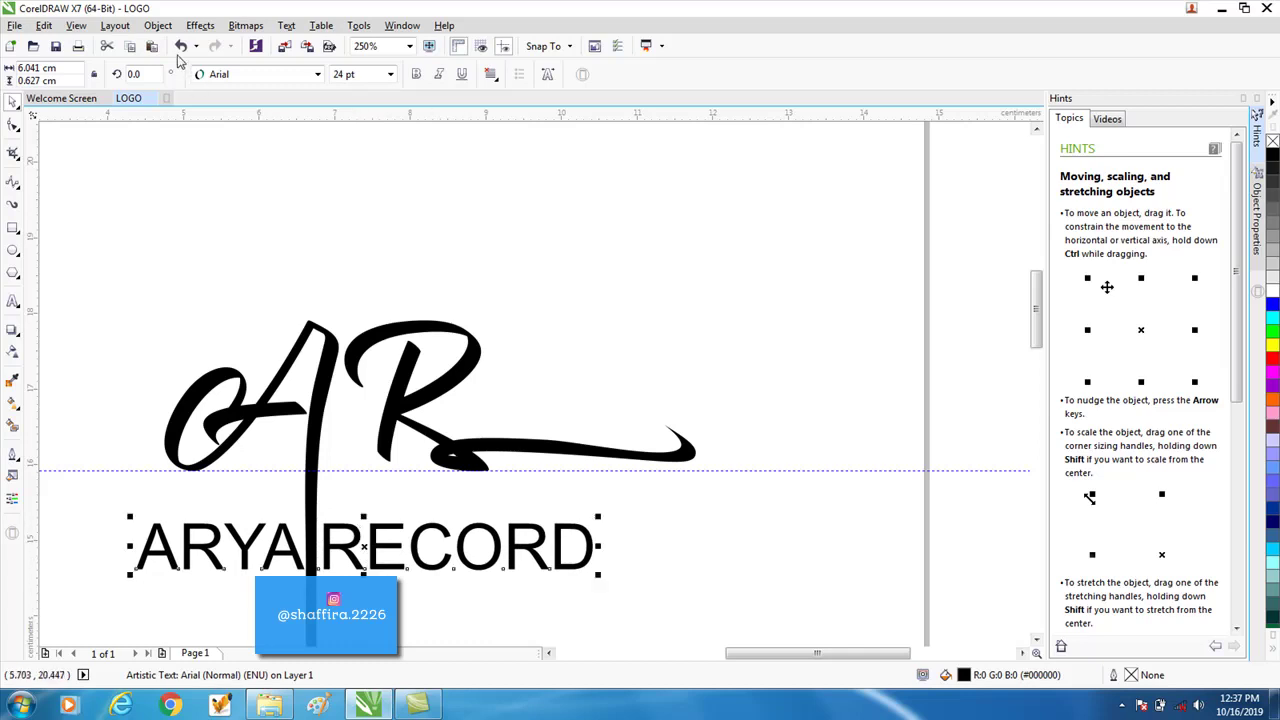
{"action": "left_click", "coordinate": [370, 551]}
{"action": "left_click", "coordinate": [370, 551]}
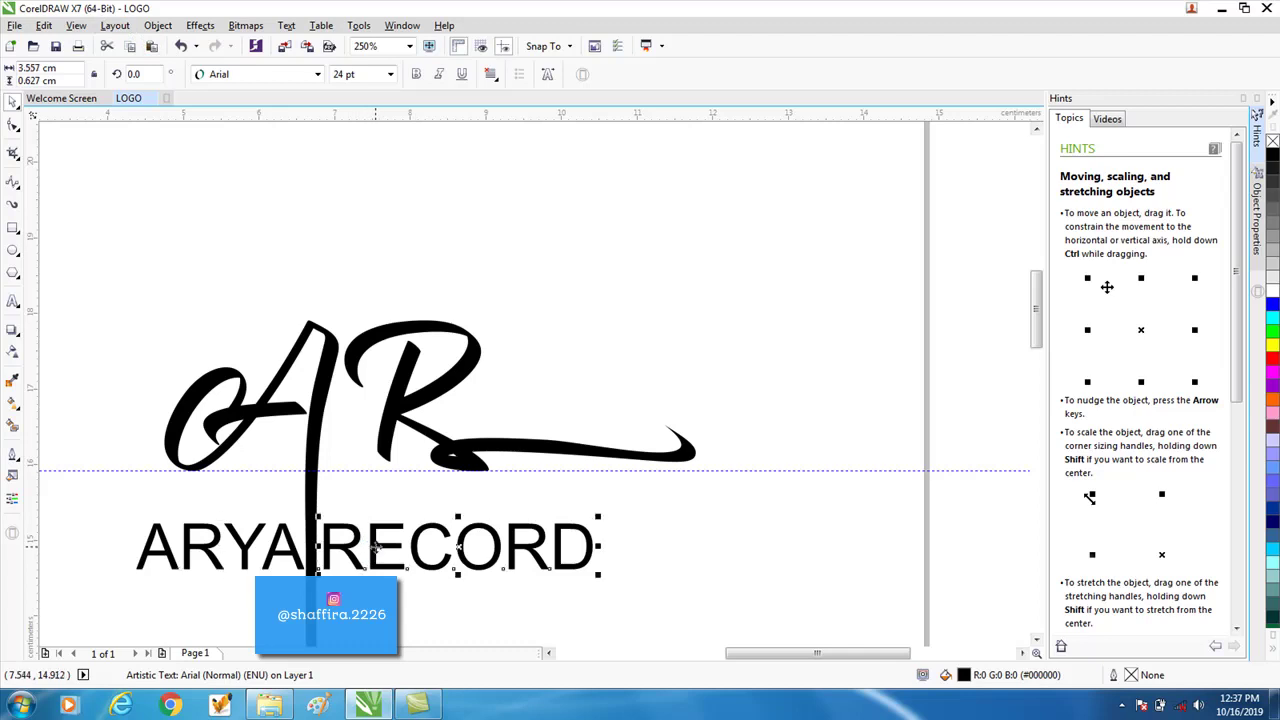
Step: Move the word RECORD clear of the A's stem and left-align it with the R above
{"action": "left_click_drag", "start_coordinate": [375, 548], "coordinate": [403, 548]}
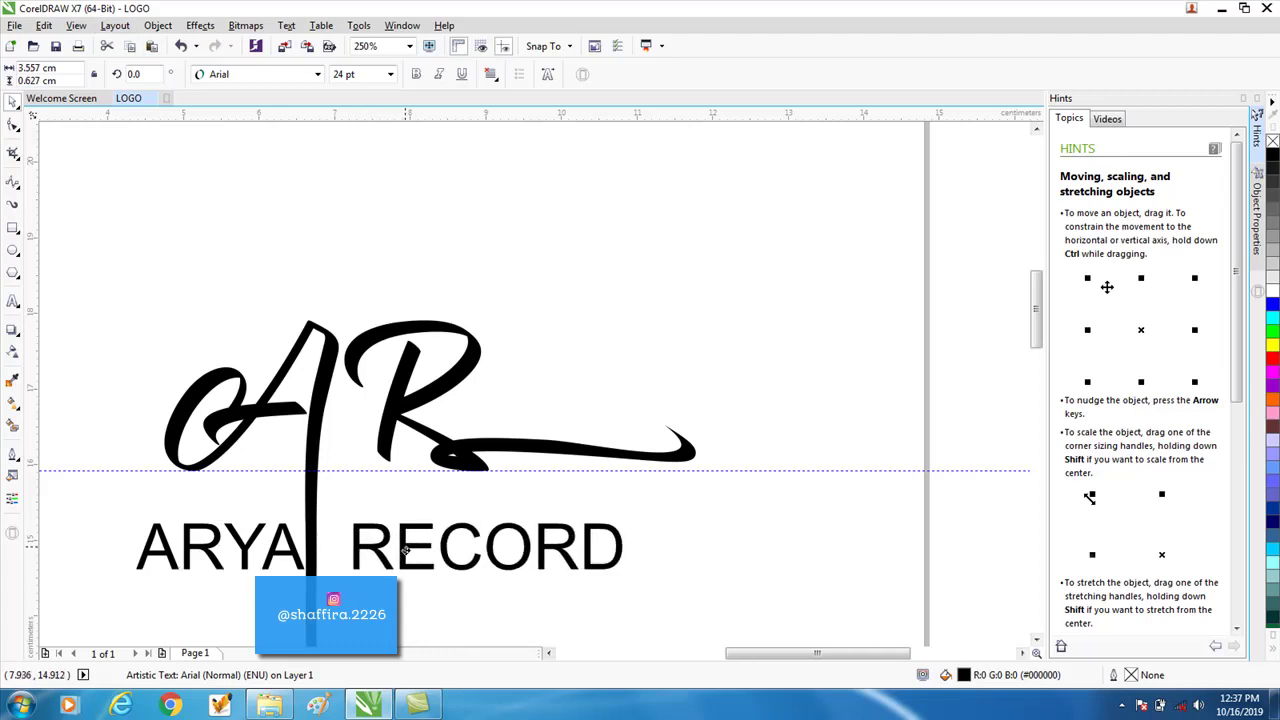
{"action": "left_click", "coordinate": [390, 433], "text": "shift"}
{"action": "key", "text": "l"}
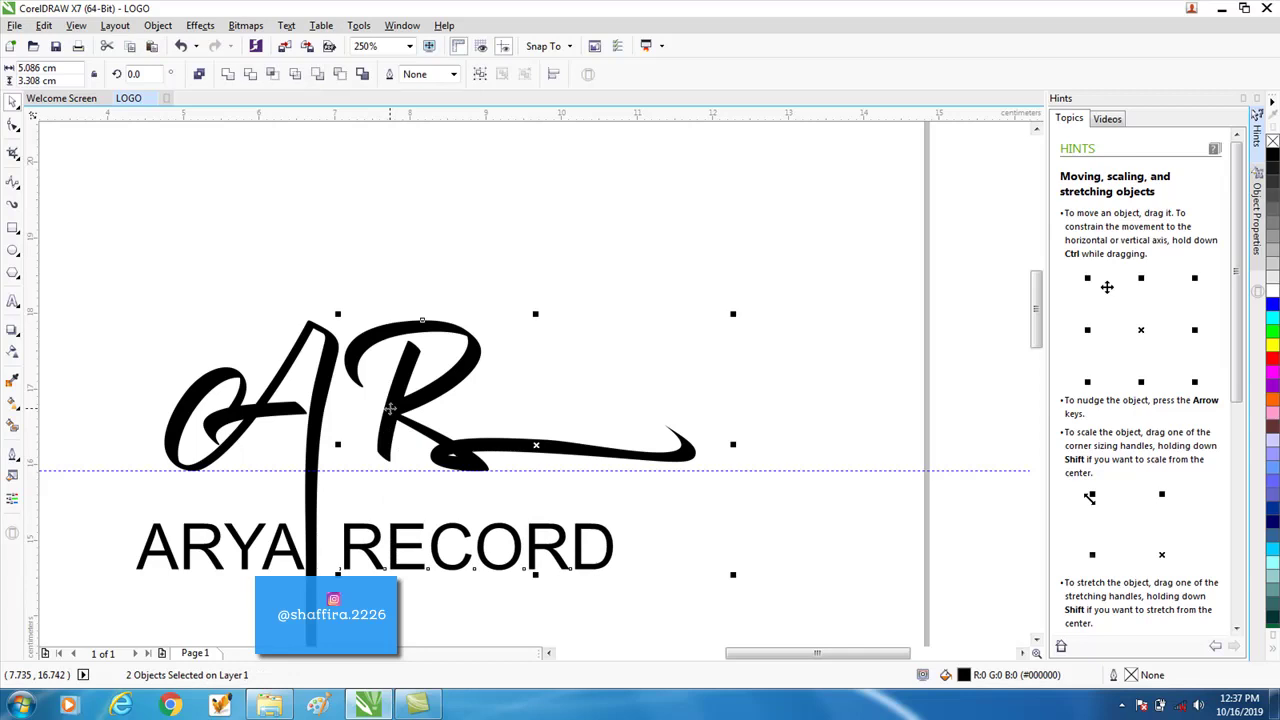
{"action": "left_click", "coordinate": [338, 532]}
Step: Left-align the word ARYA with the letter A above it and deselect everything
{"action": "left_click", "coordinate": [294, 550]}
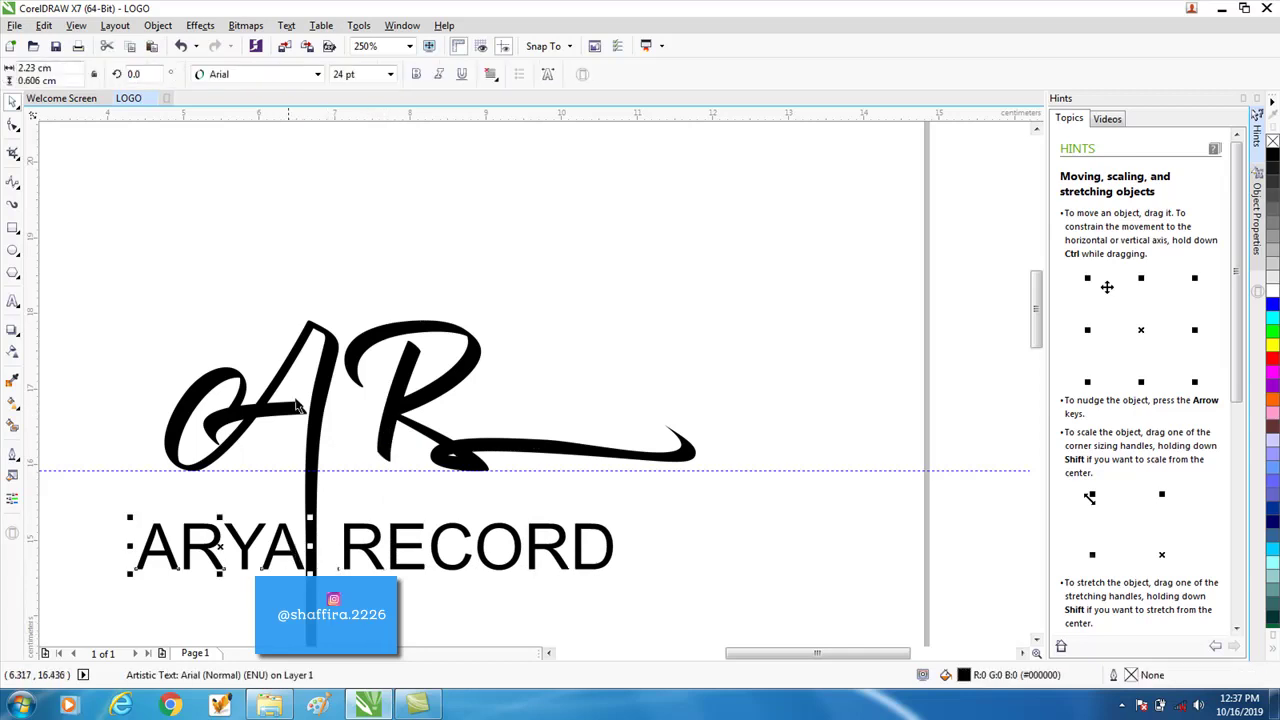
{"action": "left_click", "coordinate": [320, 357], "text": "shift"}
{"action": "key", "text": "r"}
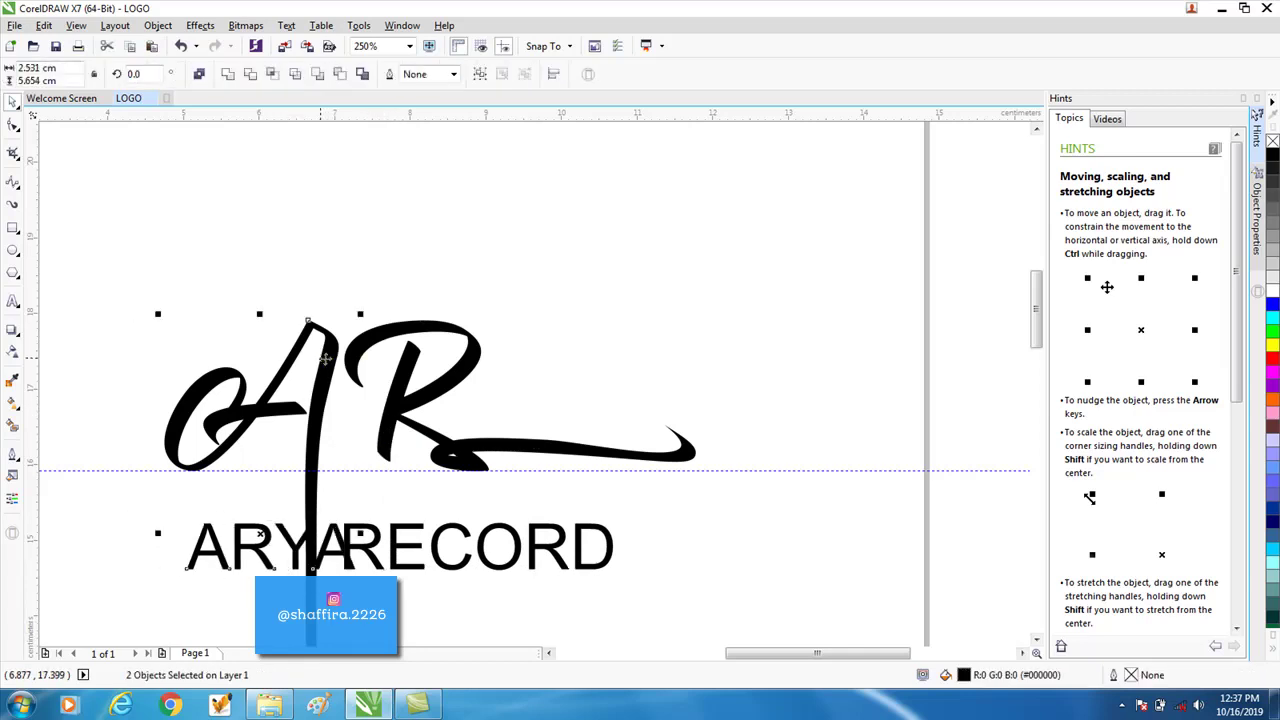
{"action": "key", "text": "l"}
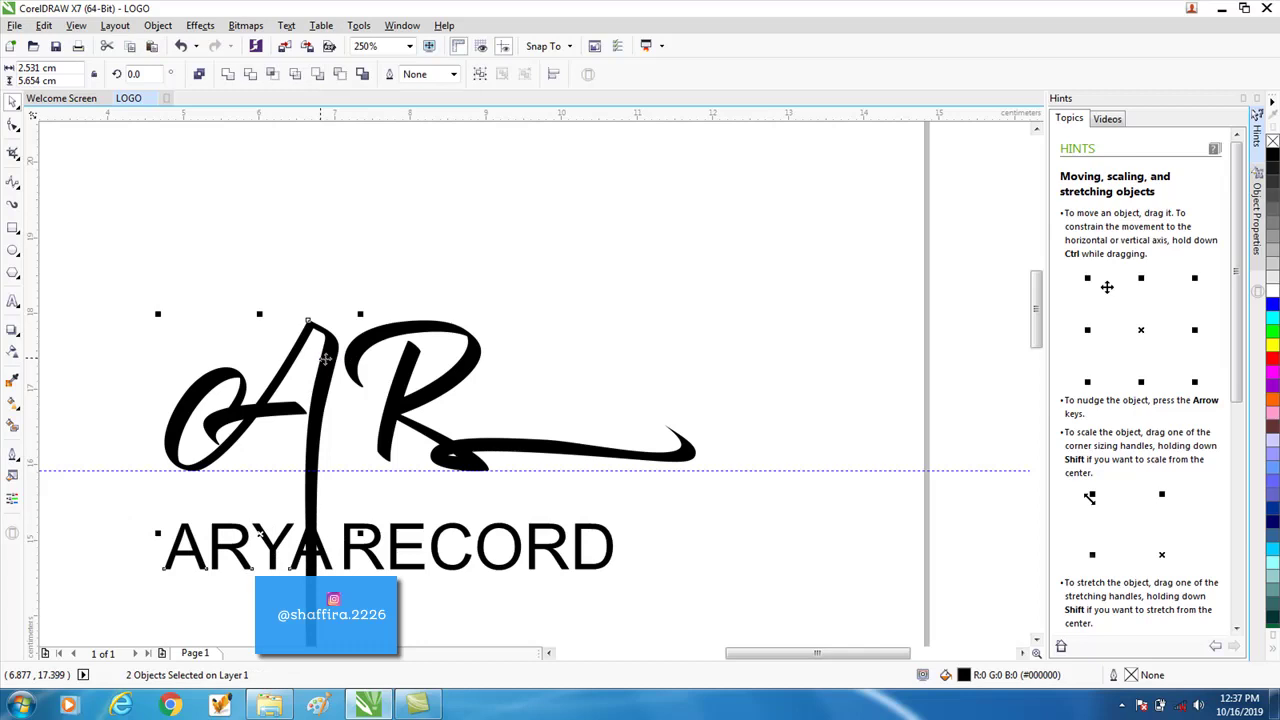
{"action": "left_click", "coordinate": [410, 640]}
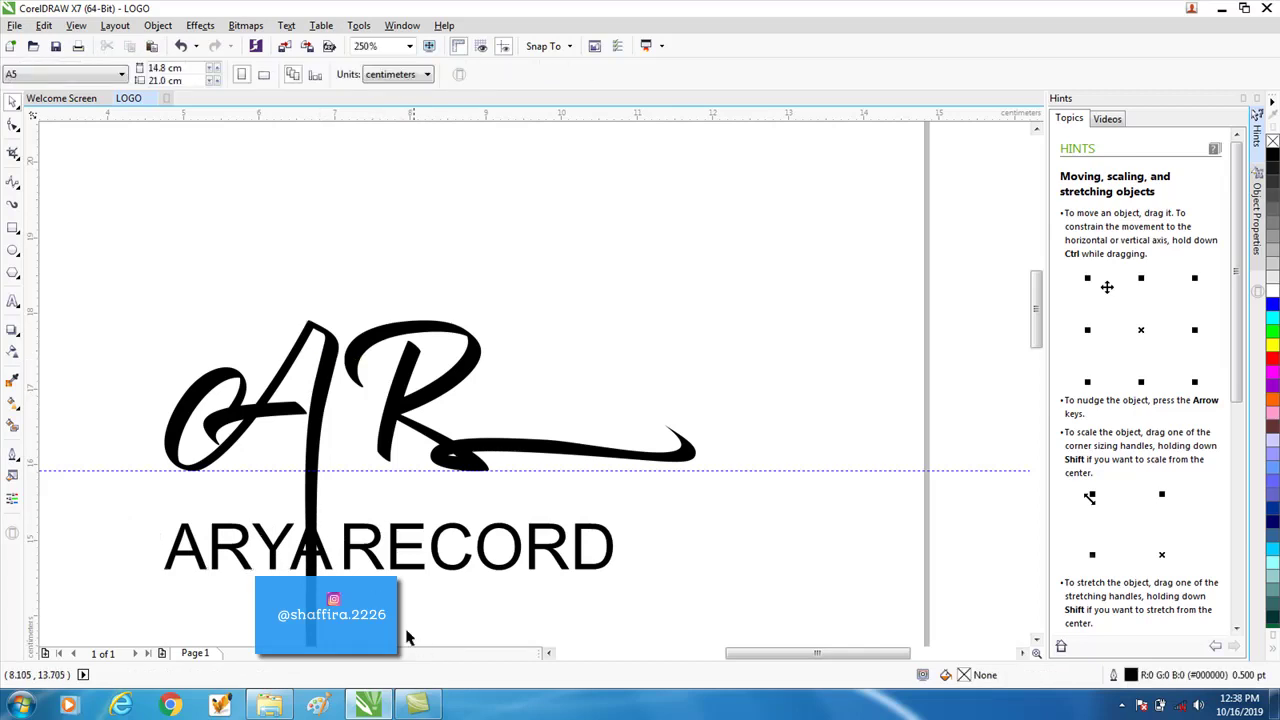
Step: Set the font size of both ARYA and RECORD to 18 pt and deselect them
{"action": "left_click", "coordinate": [303, 558]}
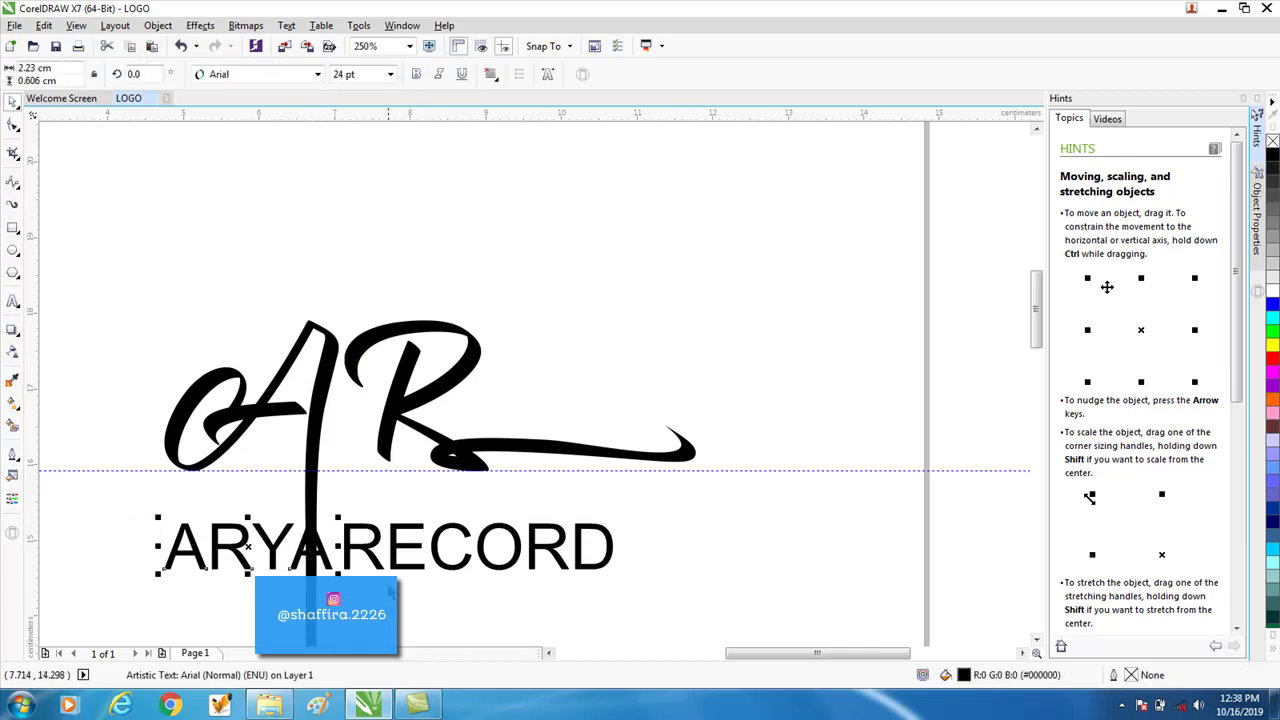
{"action": "left_click", "coordinate": [375, 563], "text": "shift"}
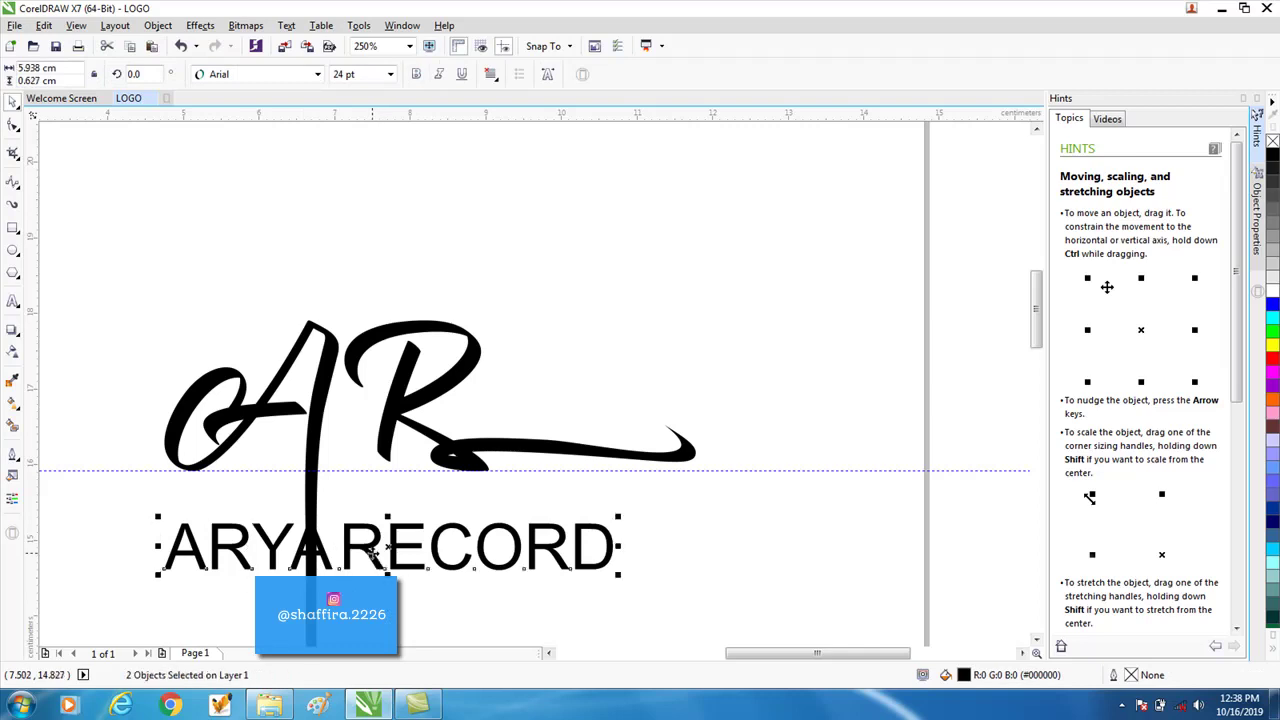
{"action": "double_click", "coordinate": [343, 75]}
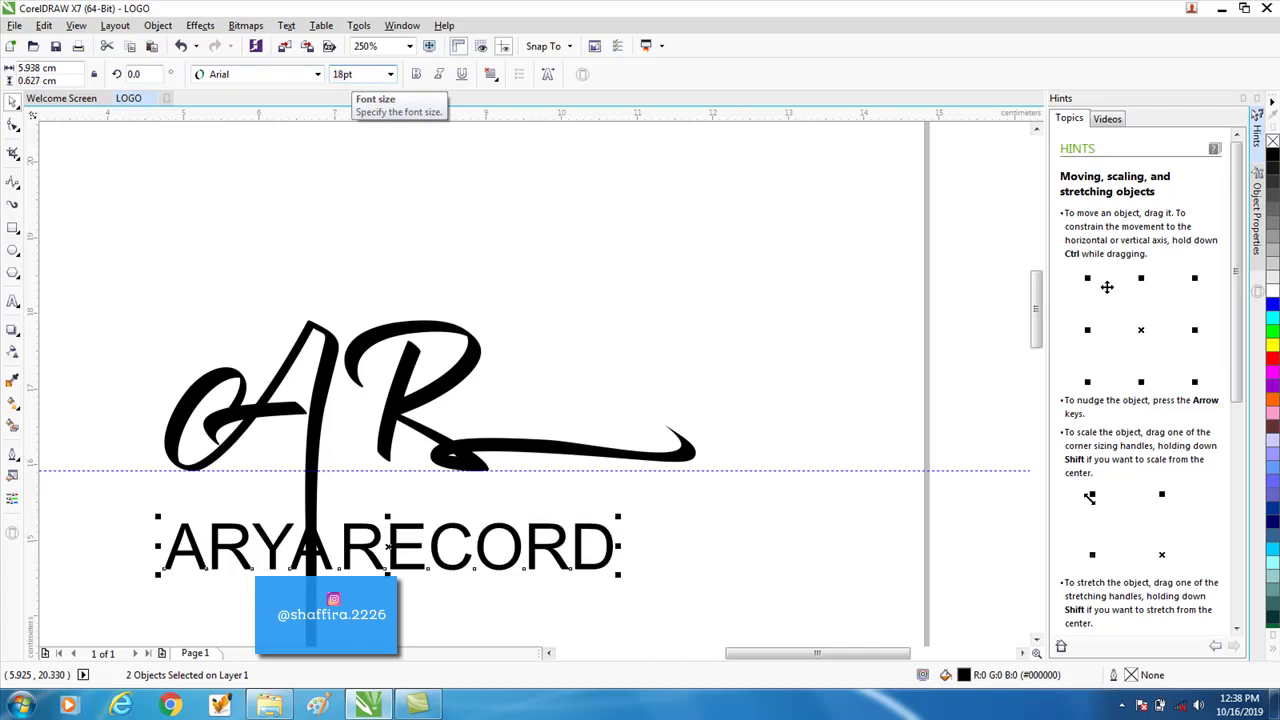
{"action": "key", "text": "Return"}
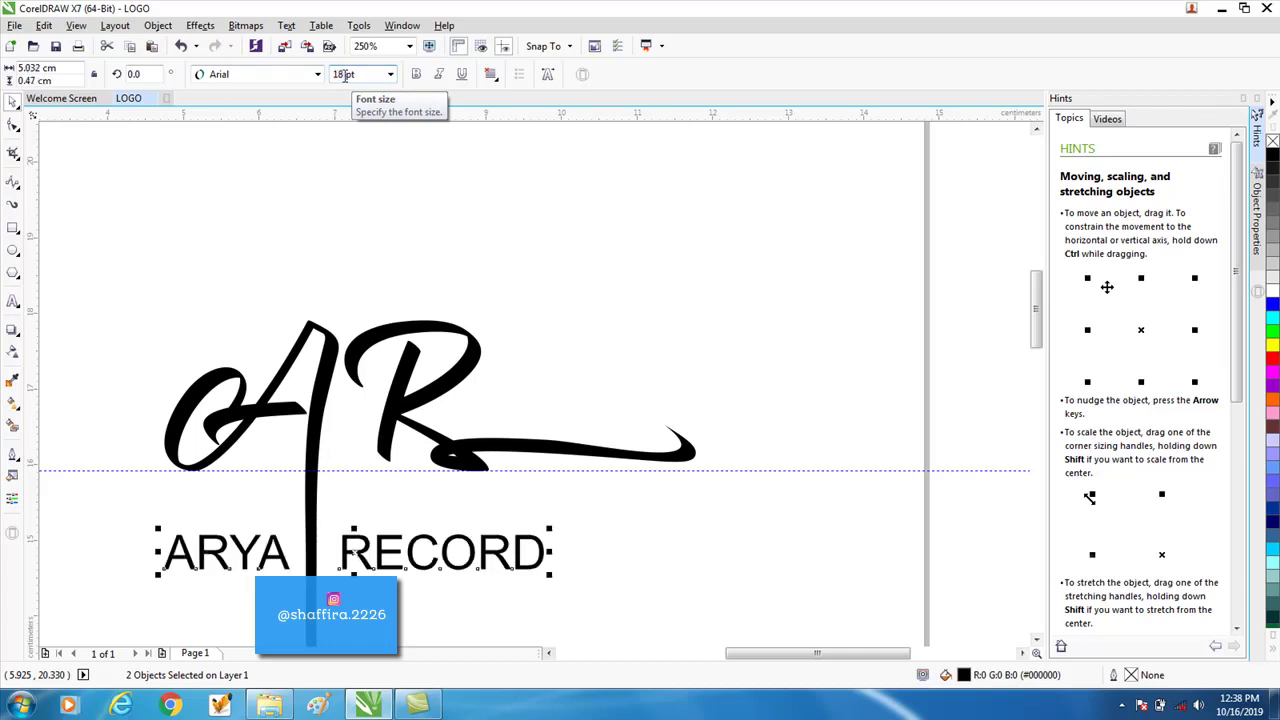
{"action": "left_click", "coordinate": [629, 601]}
Step: Check the left alignment of RECORD with the R and of ARYA with the A, and review the whole logo
{"action": "left_click", "coordinate": [365, 553]}
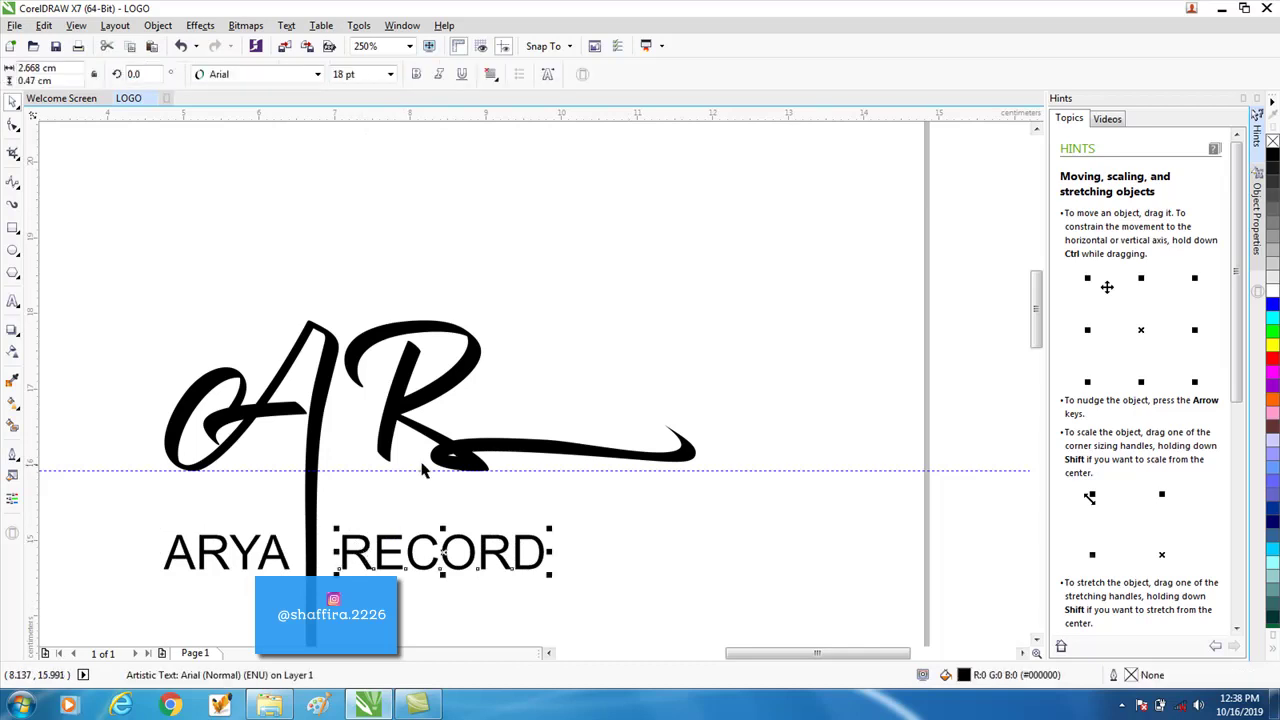
{"action": "left_click", "coordinate": [443, 448], "text": "shift"}
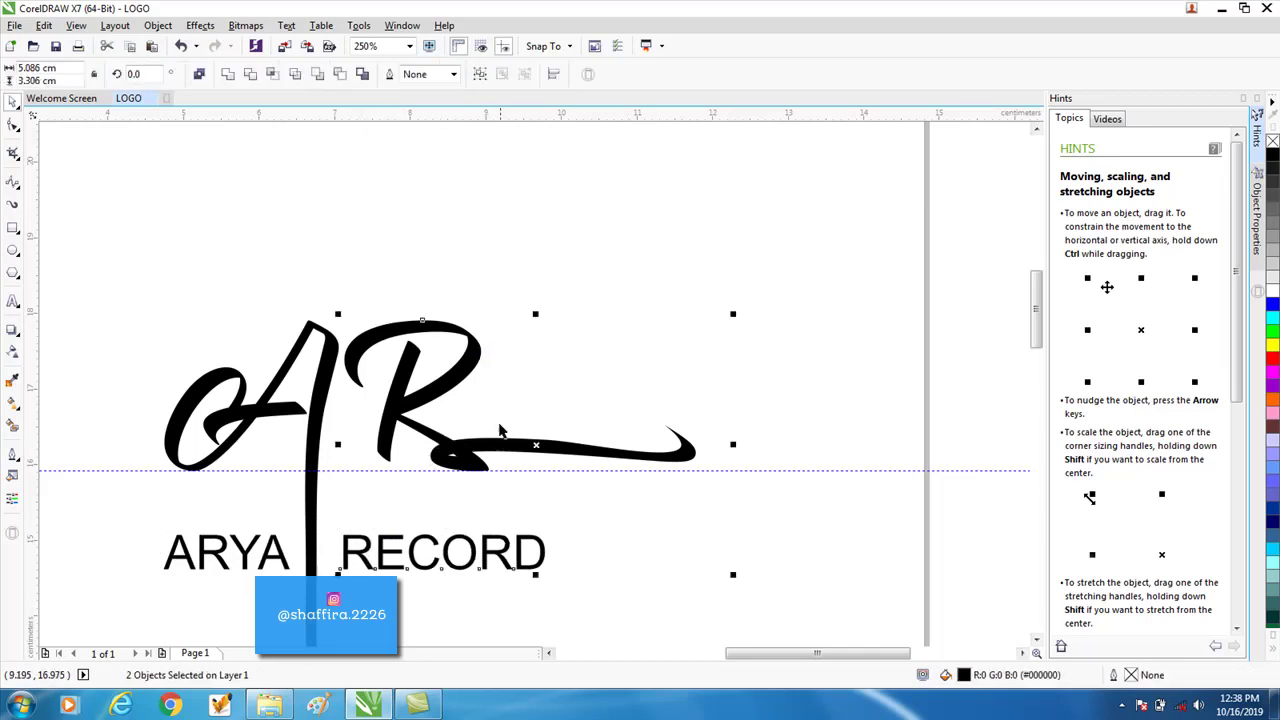
{"action": "left_click", "coordinate": [437, 634]}
{"action": "left_click", "coordinate": [283, 560]}
{"action": "left_click", "coordinate": [286, 415], "text": "shift"}
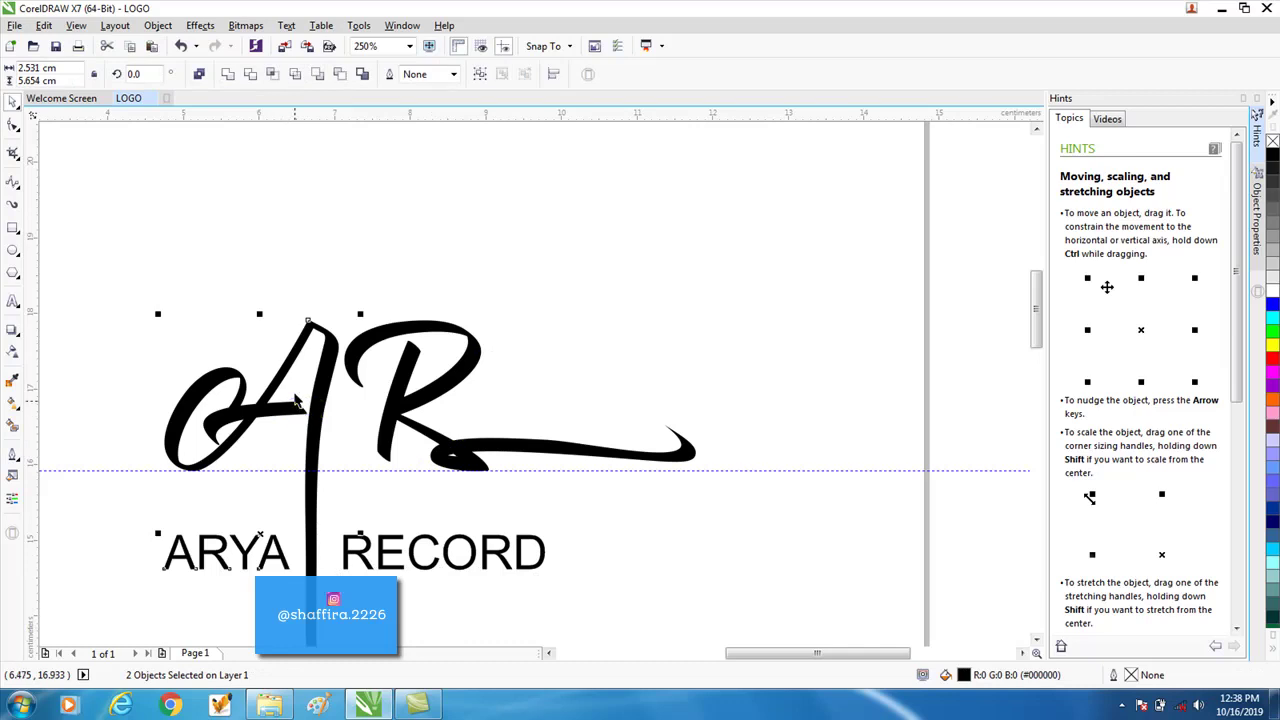
{"action": "left_click", "coordinate": [677, 597]}
{"action": "key", "text": "F3"}
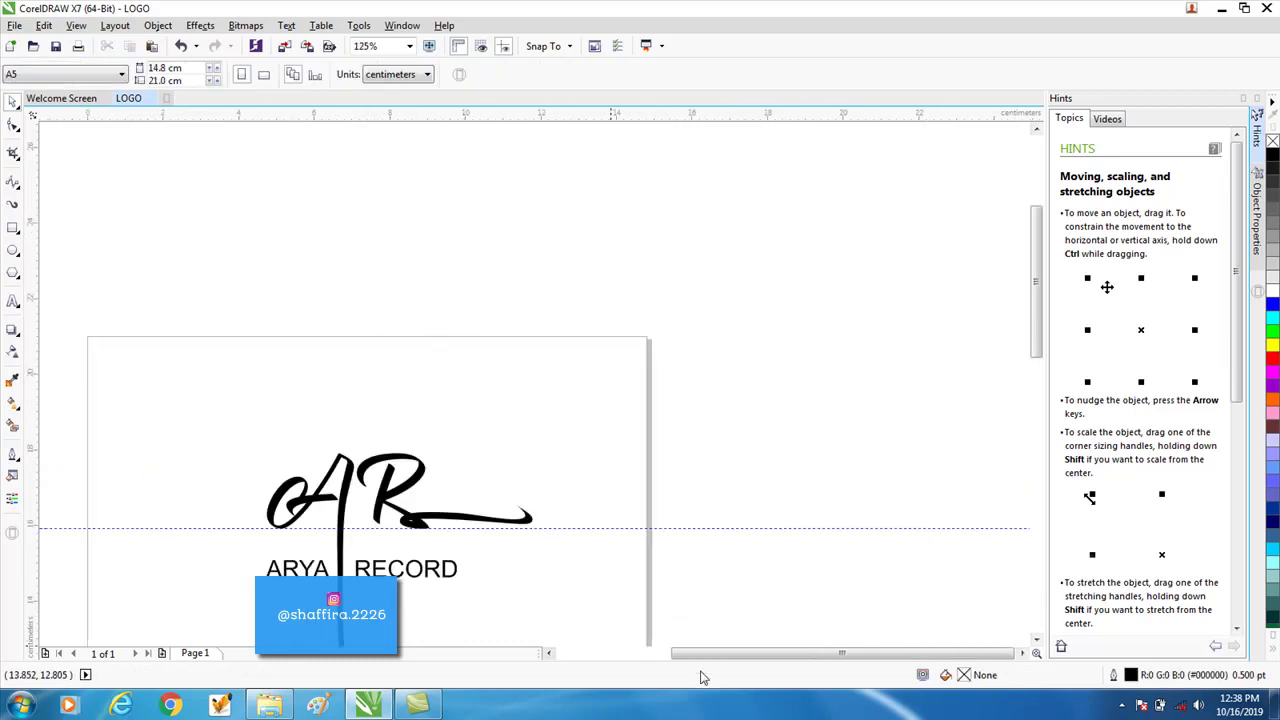
{"action": "left_click_drag", "start_coordinate": [754, 657], "coordinate": [726, 657]}
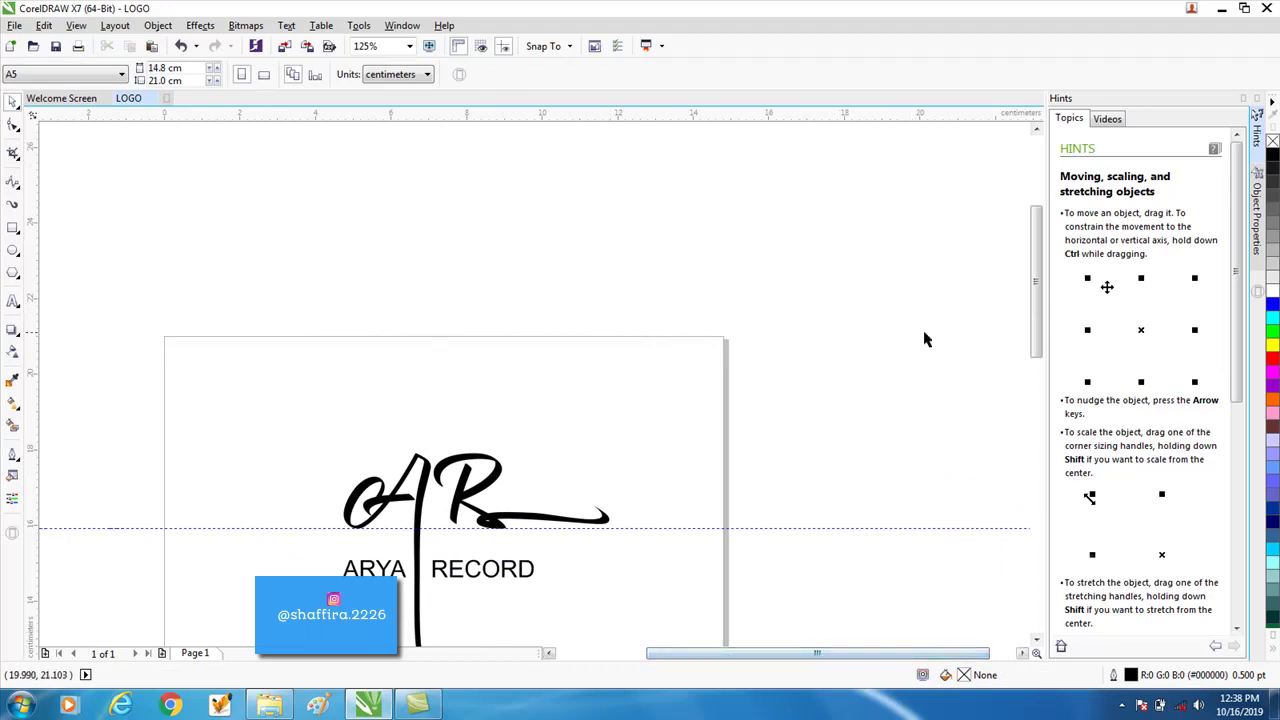
{"action": "scroll", "coordinate": [1029, 314], "scroll_direction": "down", "scroll_amount": 2}
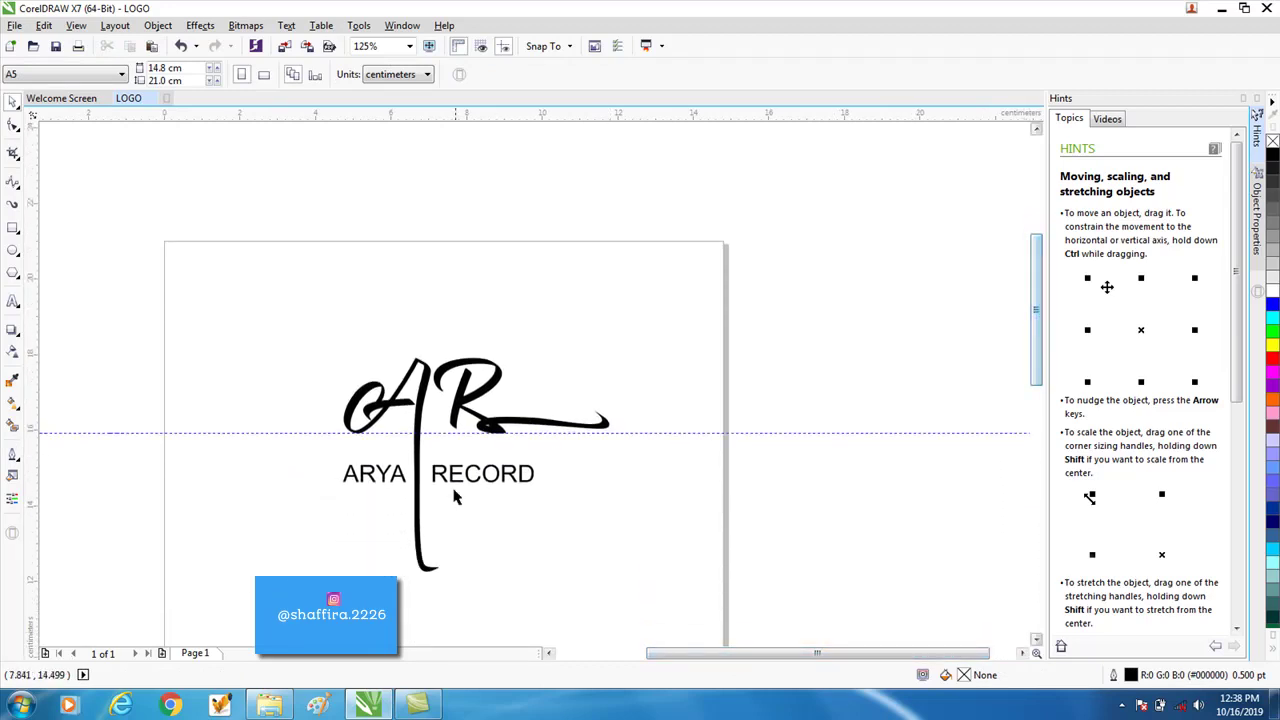
{"action": "scroll", "coordinate": [434, 487], "scroll_direction": "up", "scroll_amount": 2}
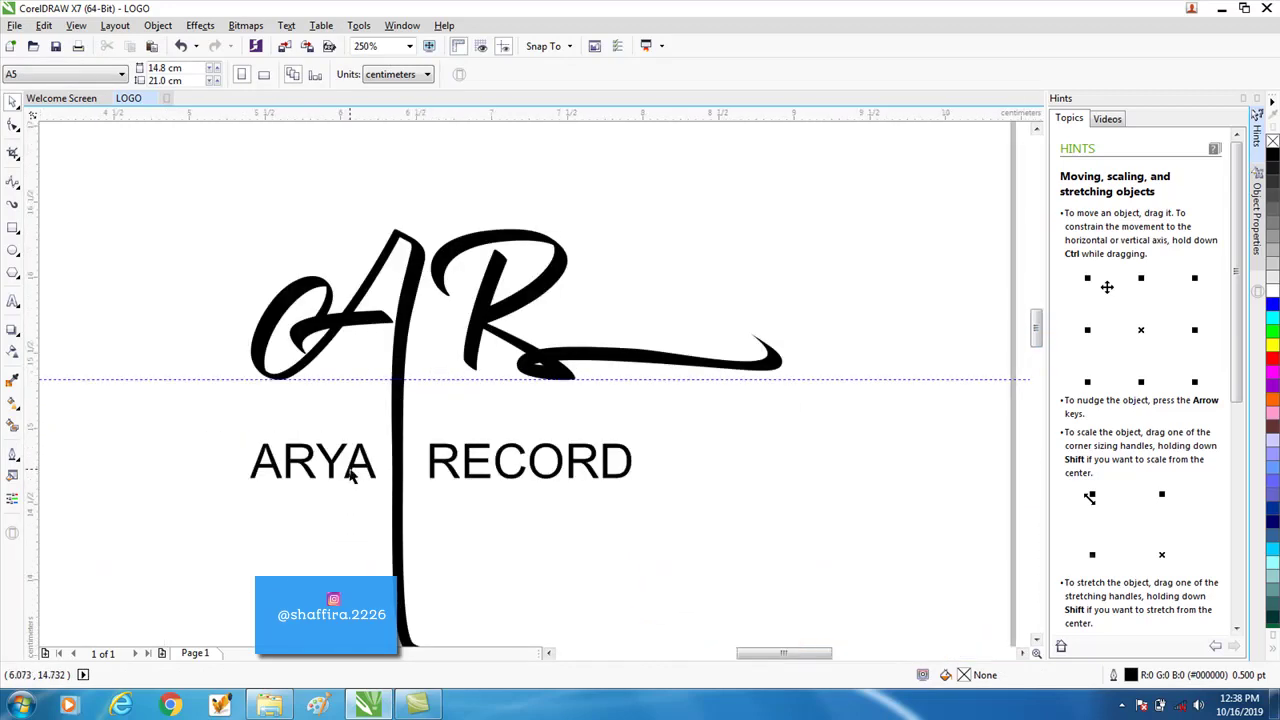
Step: Fill the letters A and R with dark teal (#003333)
{"action": "scroll", "coordinate": [352, 477], "scroll_direction": "up", "scroll_amount": 2}
{"action": "left_click", "coordinate": [442, 393]}
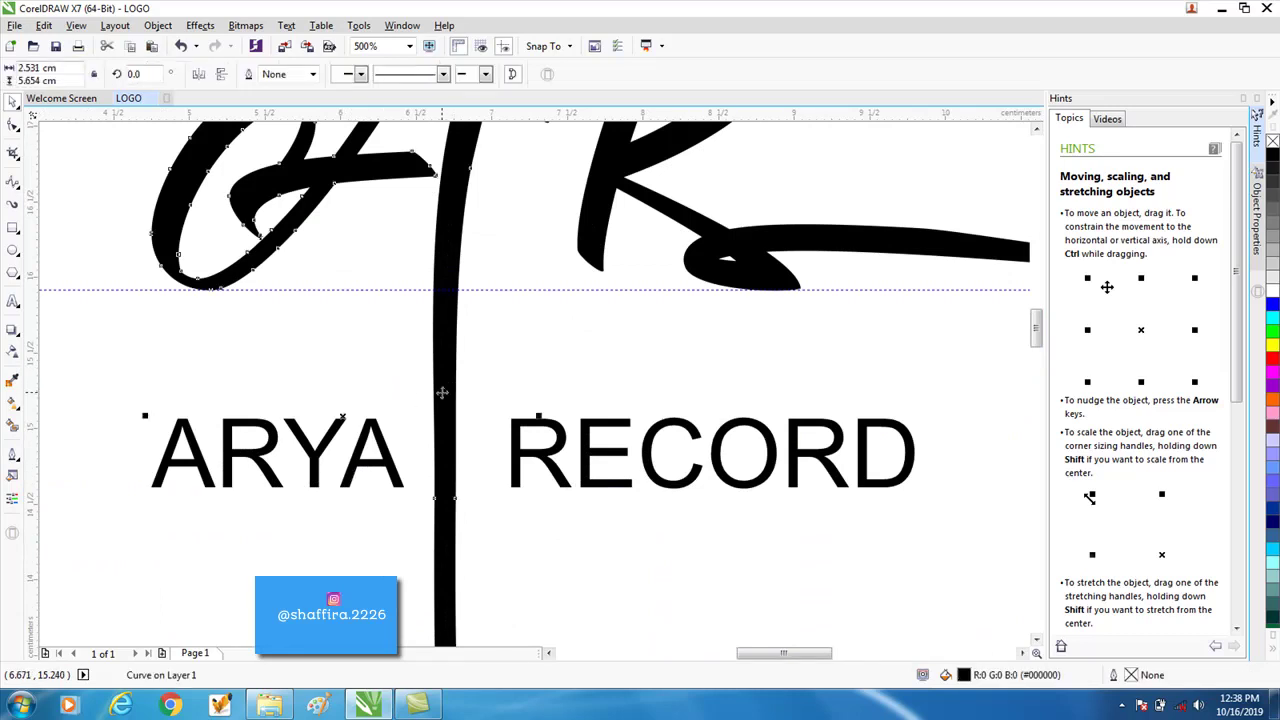
{"action": "left_click", "coordinate": [1272, 624]}
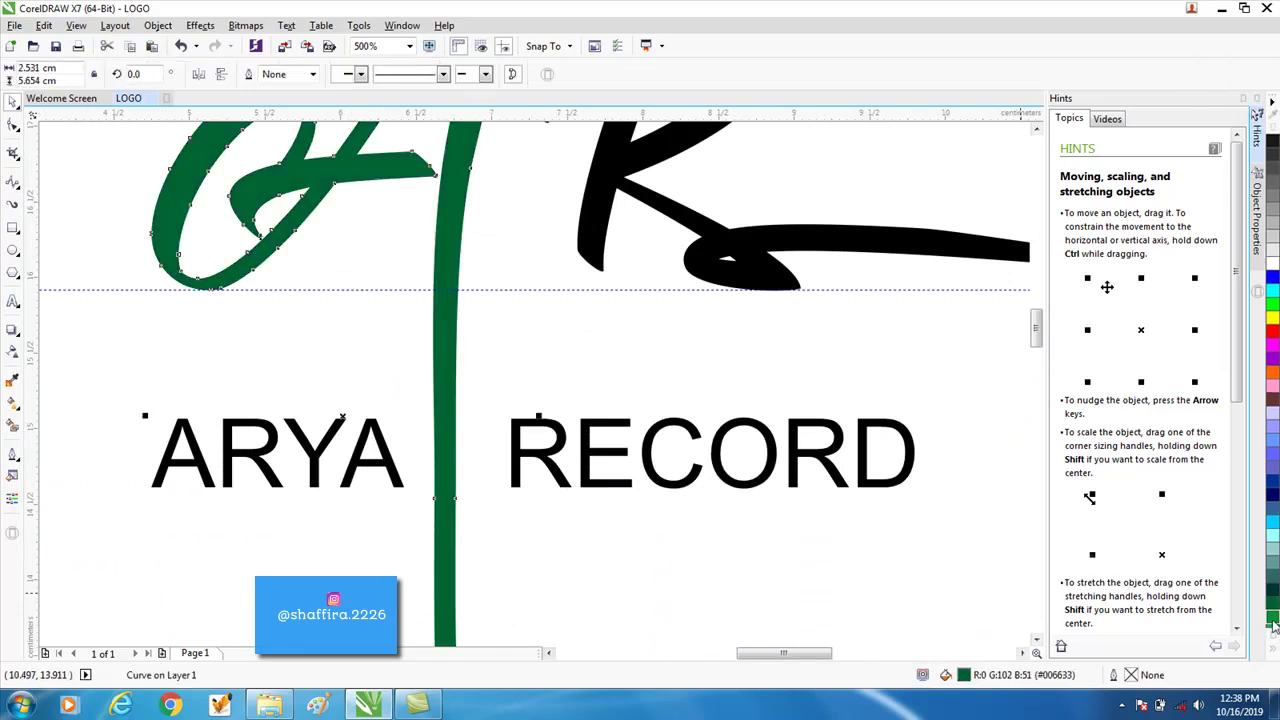
{"action": "left_click", "coordinate": [1273, 593]}
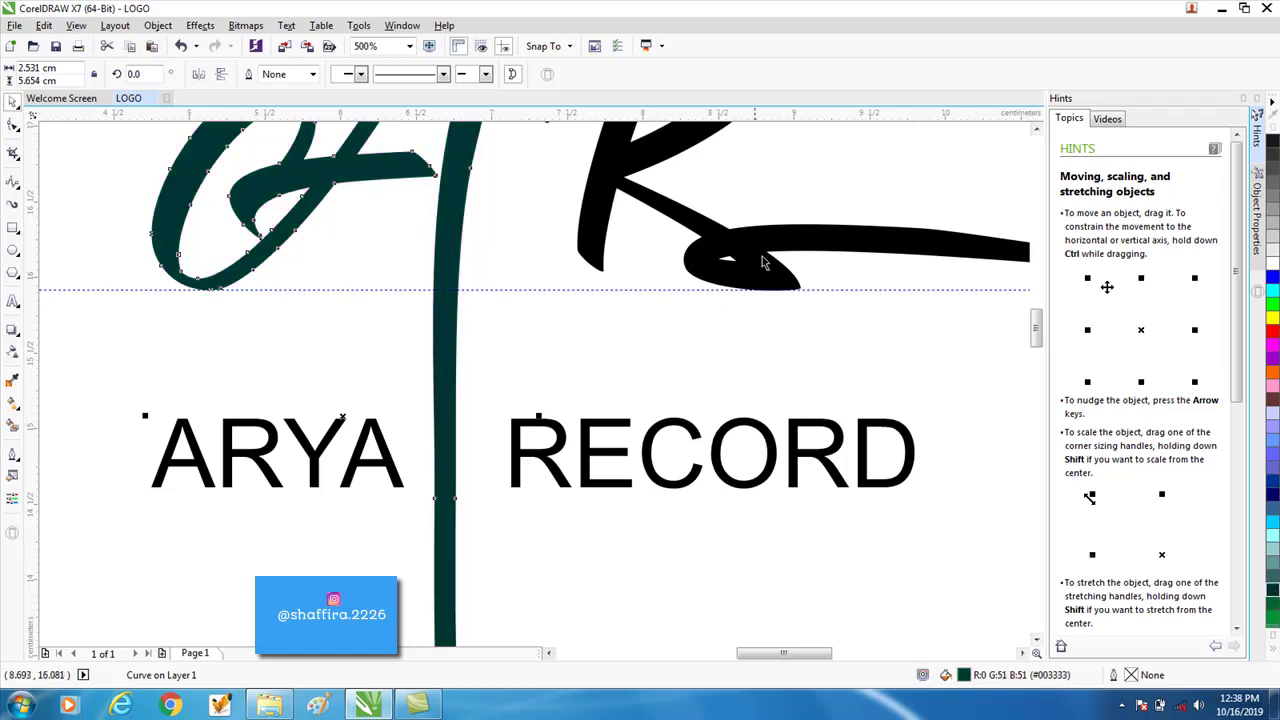
{"action": "key", "text": "Tab"}
{"action": "left_click", "coordinate": [1273, 593]}
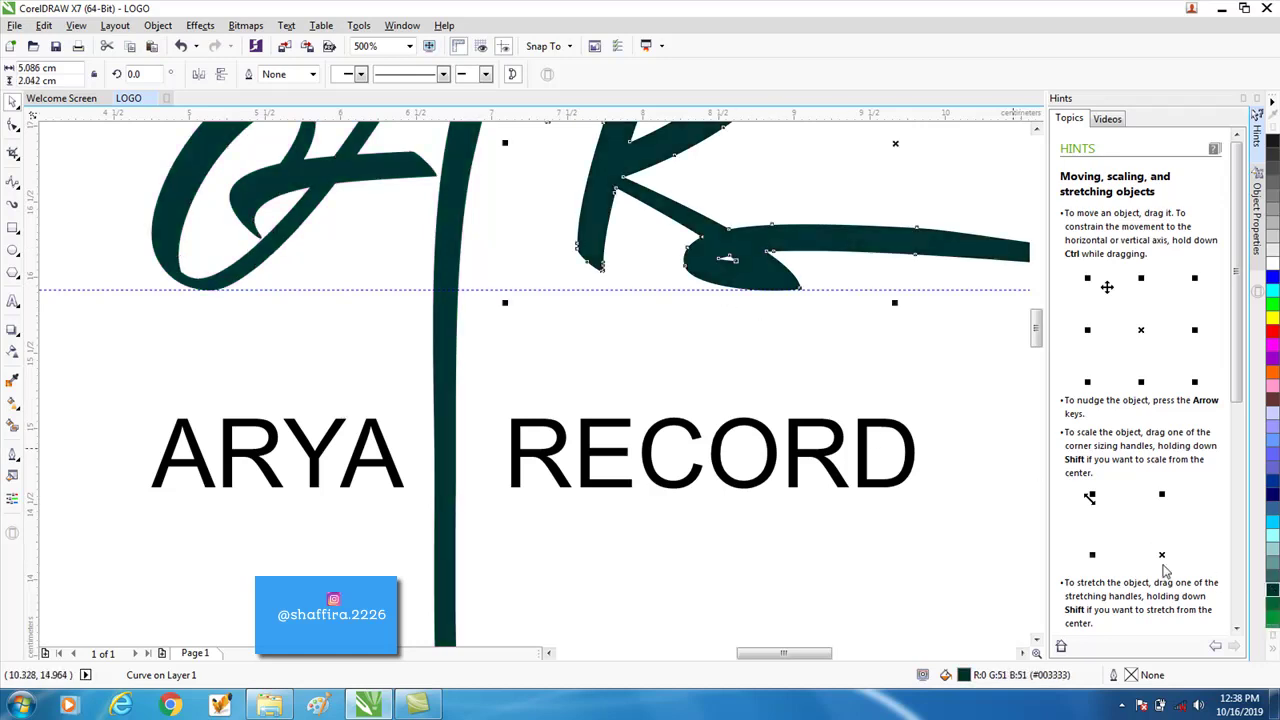
Step: Fill the words ARYA and RECORD with the same dark teal (#003333) and deselect them
{"action": "left_click", "coordinate": [910, 468]}
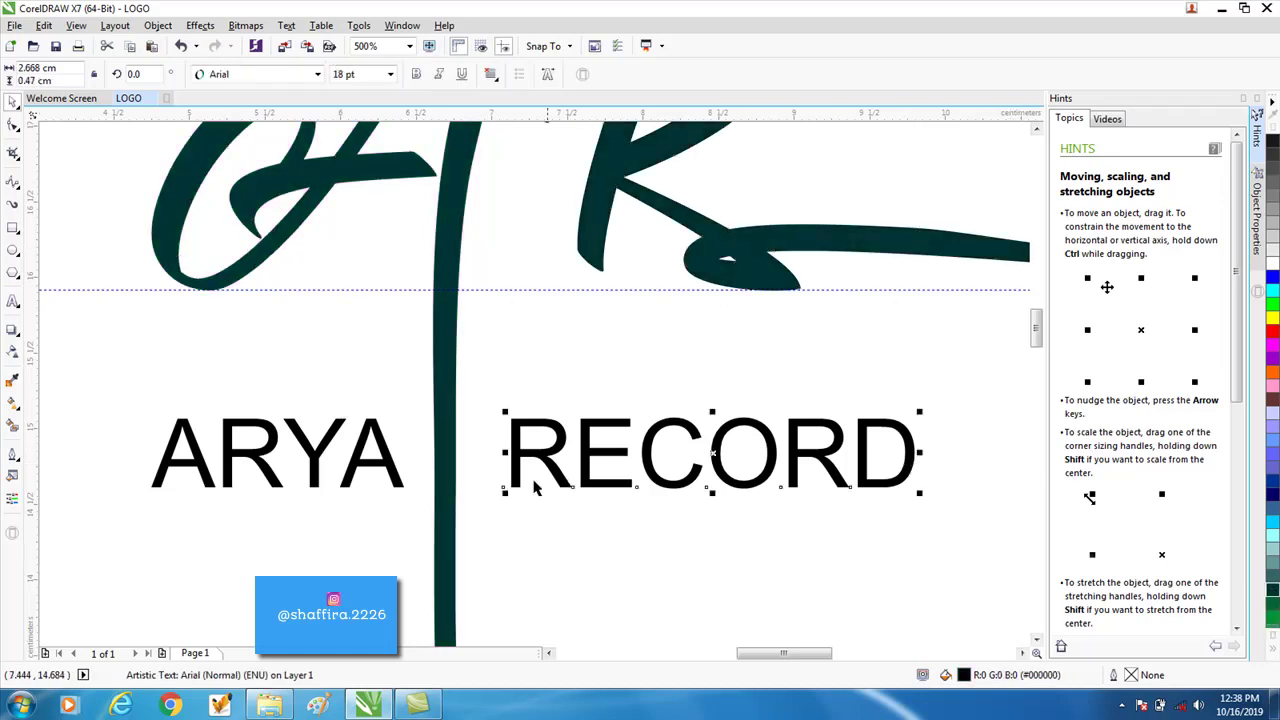
{"action": "left_click", "coordinate": [397, 478], "text": "shift"}
{"action": "left_click", "coordinate": [1273, 593]}
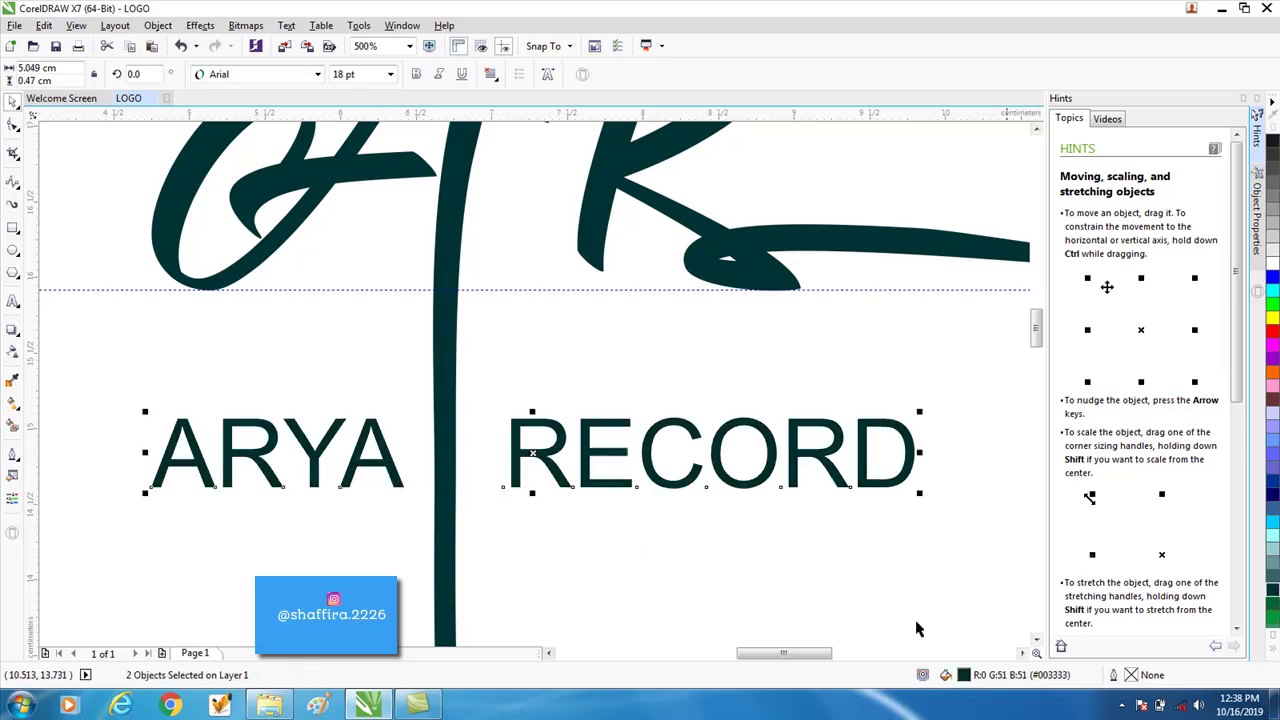
{"action": "left_click", "coordinate": [716, 600]}
Step: Draw a thin rectangle about 5.4 cm wide and 0.16 cm high across the lower part of the AR letters
{"action": "key", "text": "F3"}
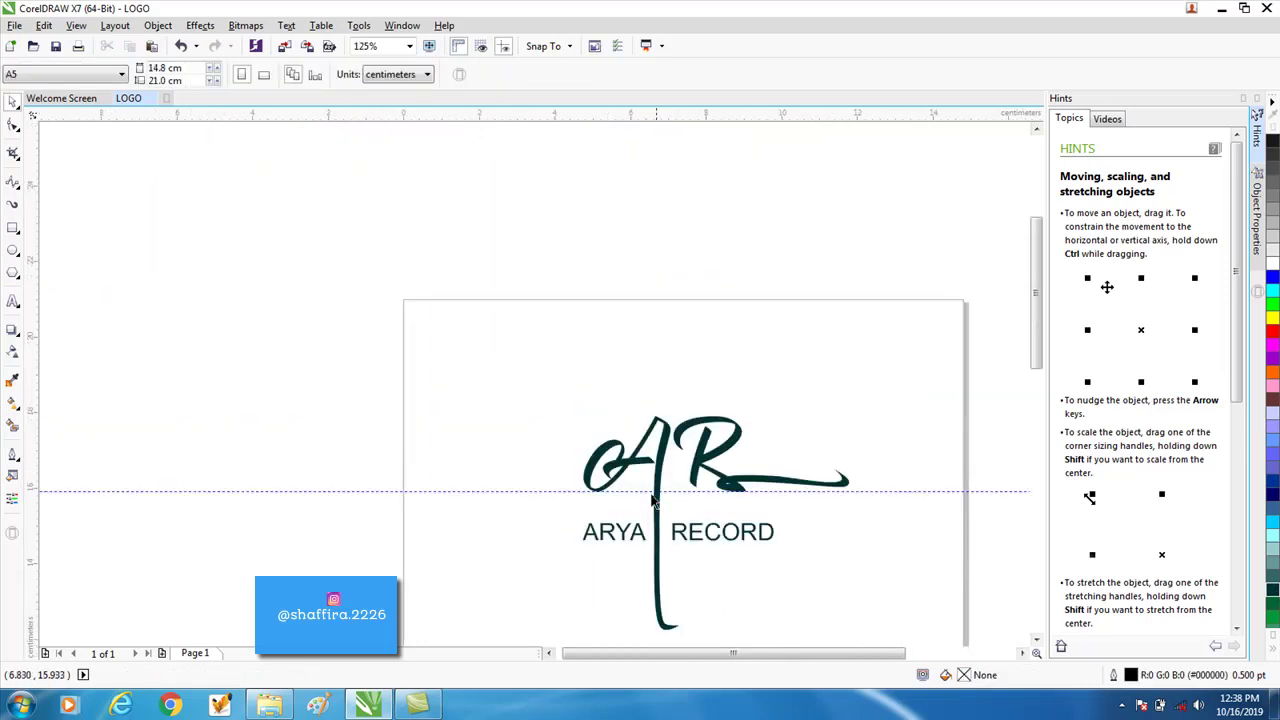
{"action": "scroll", "coordinate": [692, 513], "scroll_direction": "up", "scroll_amount": 2}
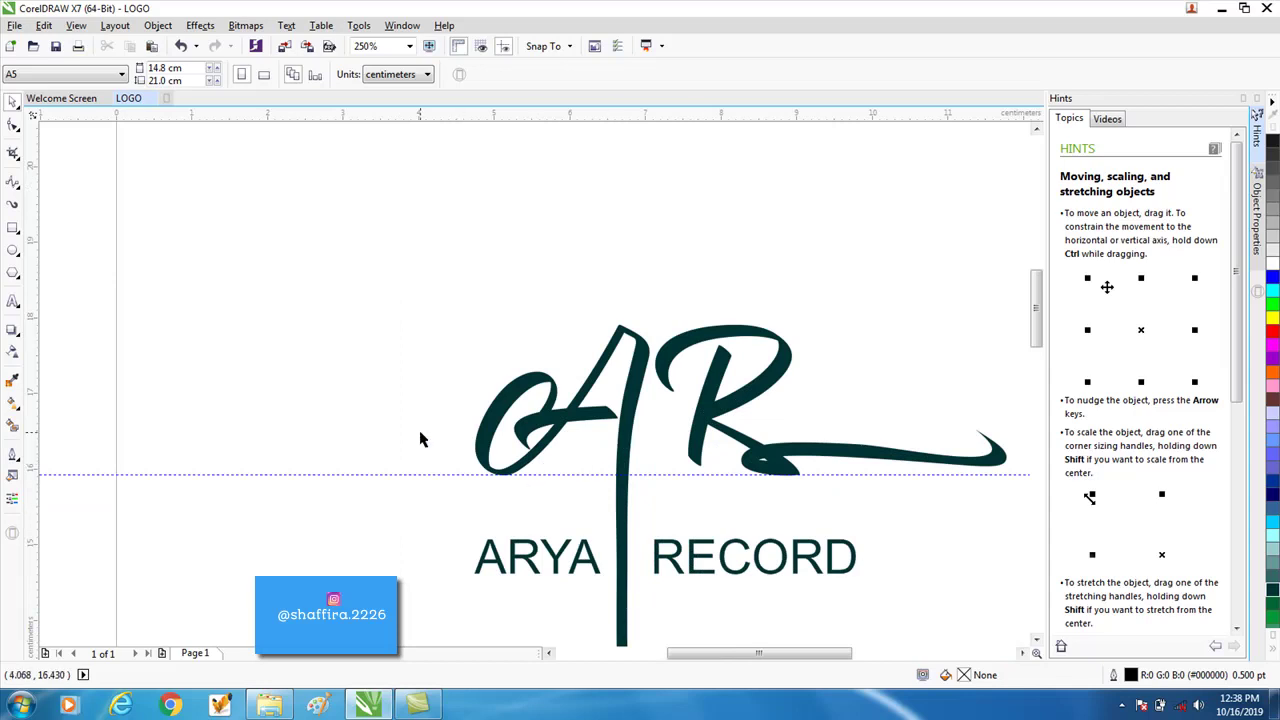
{"action": "scroll", "coordinate": [485, 509], "scroll_direction": "down", "scroll_amount": 2}
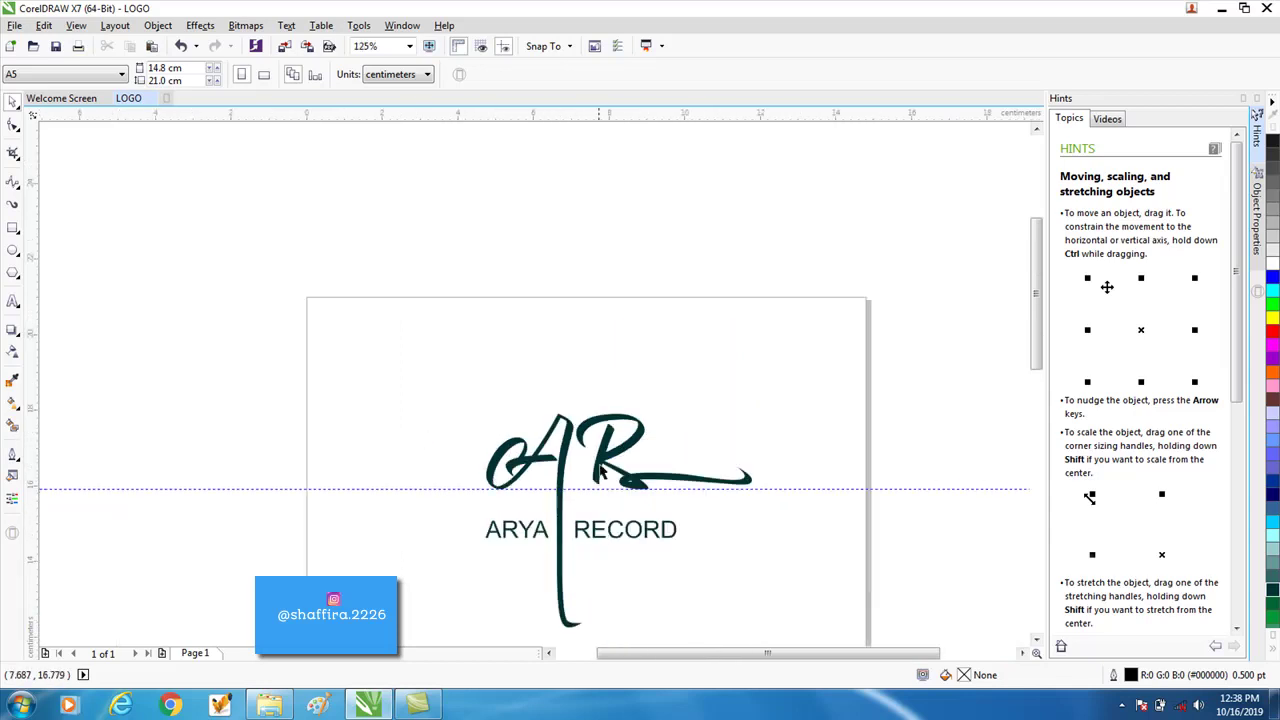
{"action": "scroll", "coordinate": [559, 478], "scroll_direction": "up", "scroll_amount": 2}
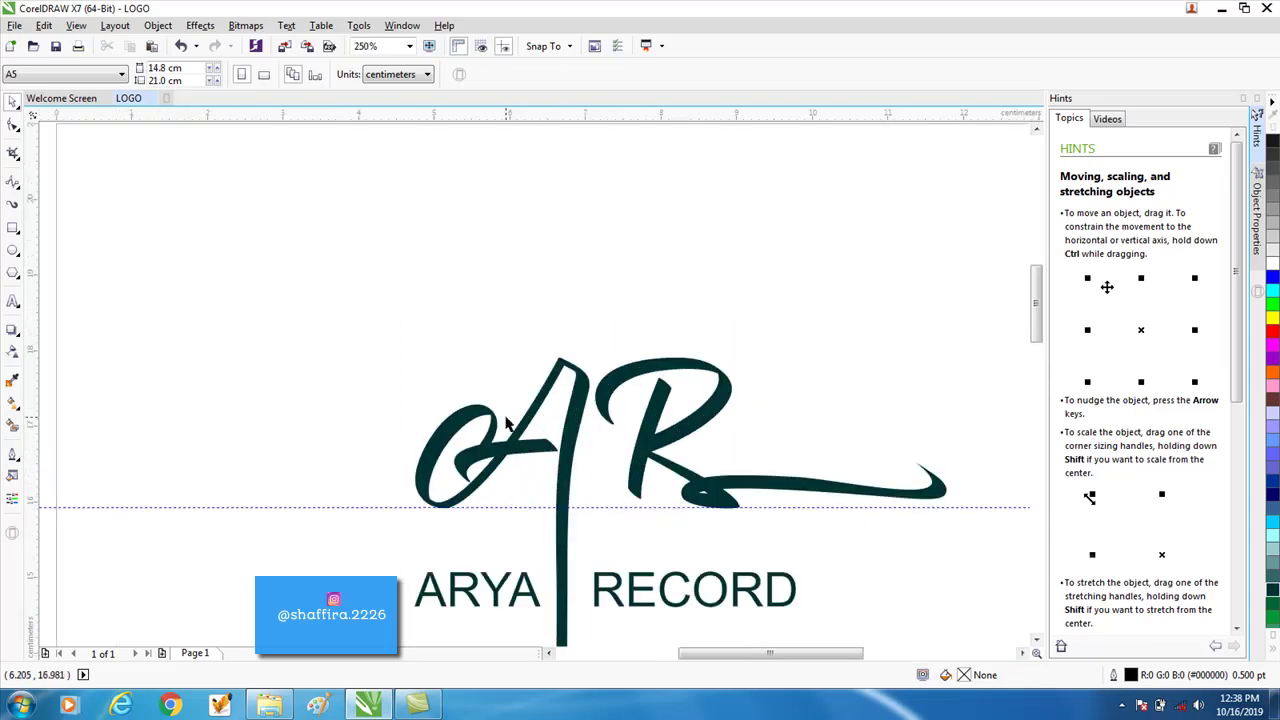
{"action": "scroll", "coordinate": [513, 462], "scroll_direction": "up", "scroll_amount": 1}
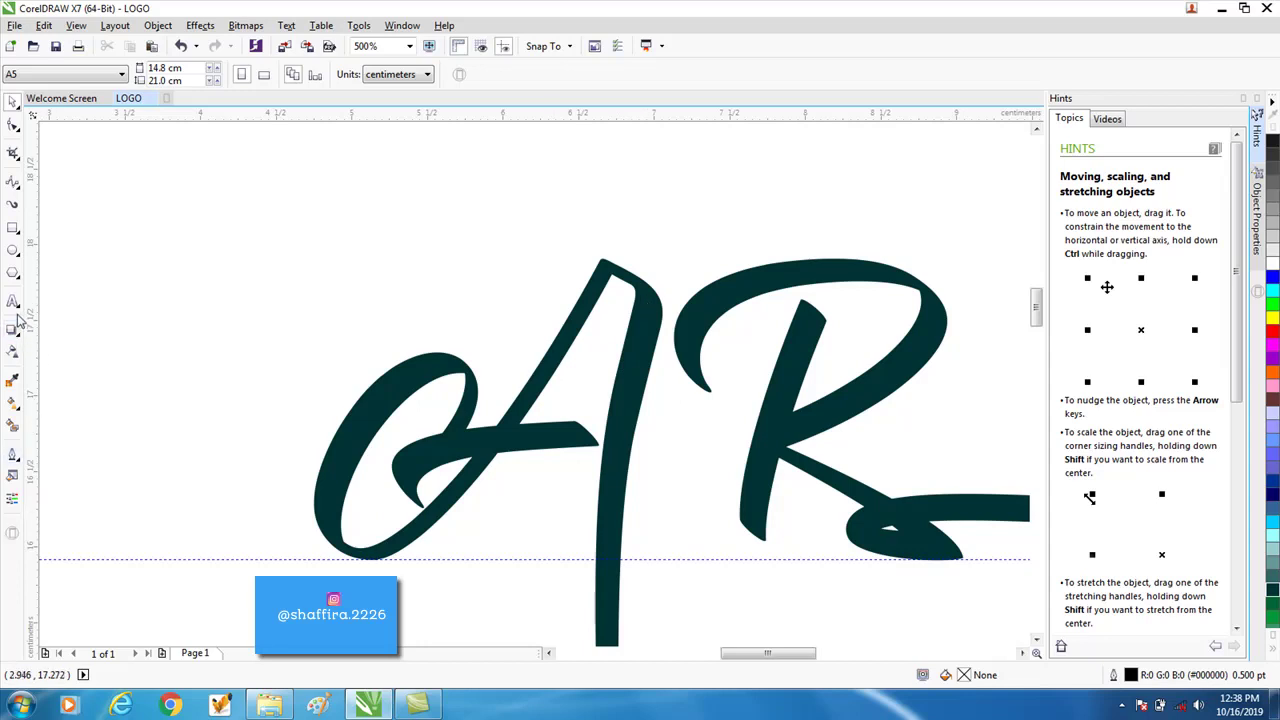
{"action": "left_click", "coordinate": [13, 228]}
{"action": "mouse_move", "coordinate": [273, 522]}
{"action": "left_mouse_down"}
{"action": "mouse_move", "coordinate": [437, 565]}
{"action": "mouse_move", "coordinate": [905, 532]}
{"action": "mouse_move", "coordinate": [1000, 505]}
{"action": "mouse_move", "coordinate": [990, 495]}
{"action": "left_mouse_up"}
Step: Skew the thin rectangle vertically by about 16° so it slants upward from the A across the R, and deselect it
{"action": "left_click", "coordinate": [593, 514]}
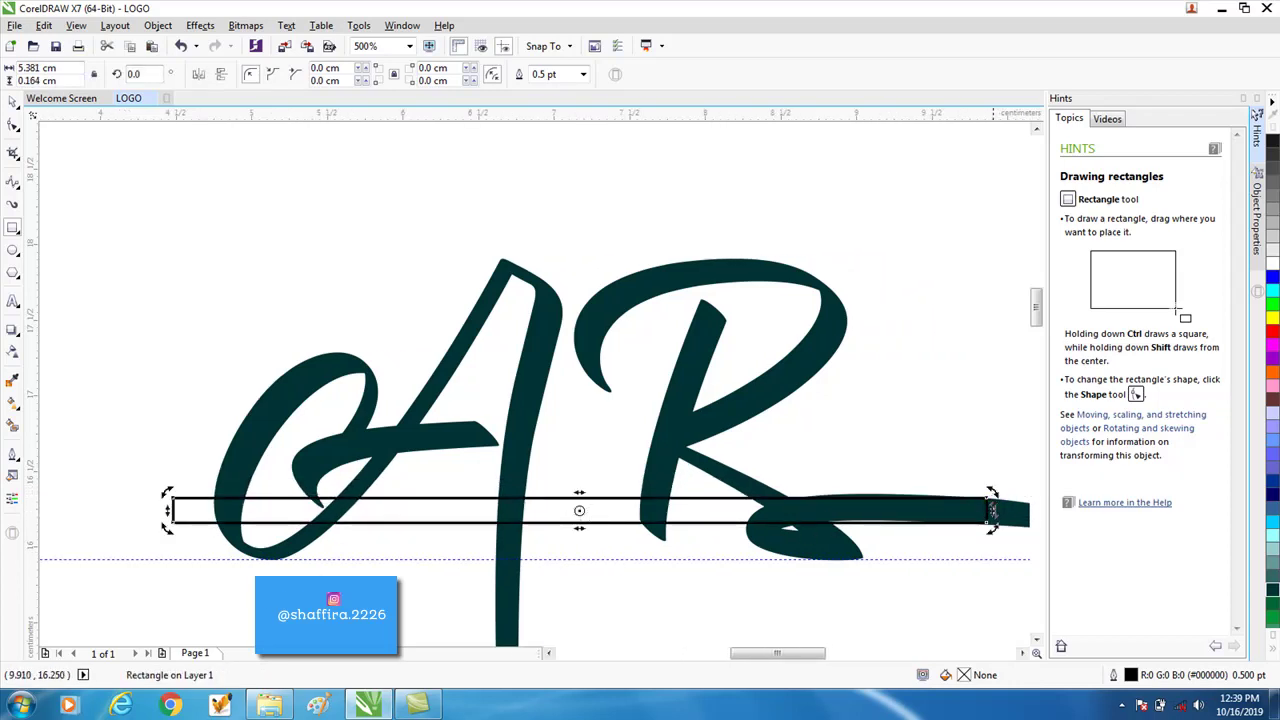
{"action": "left_click_drag", "start_coordinate": [992, 510], "coordinate": [790, 343]}
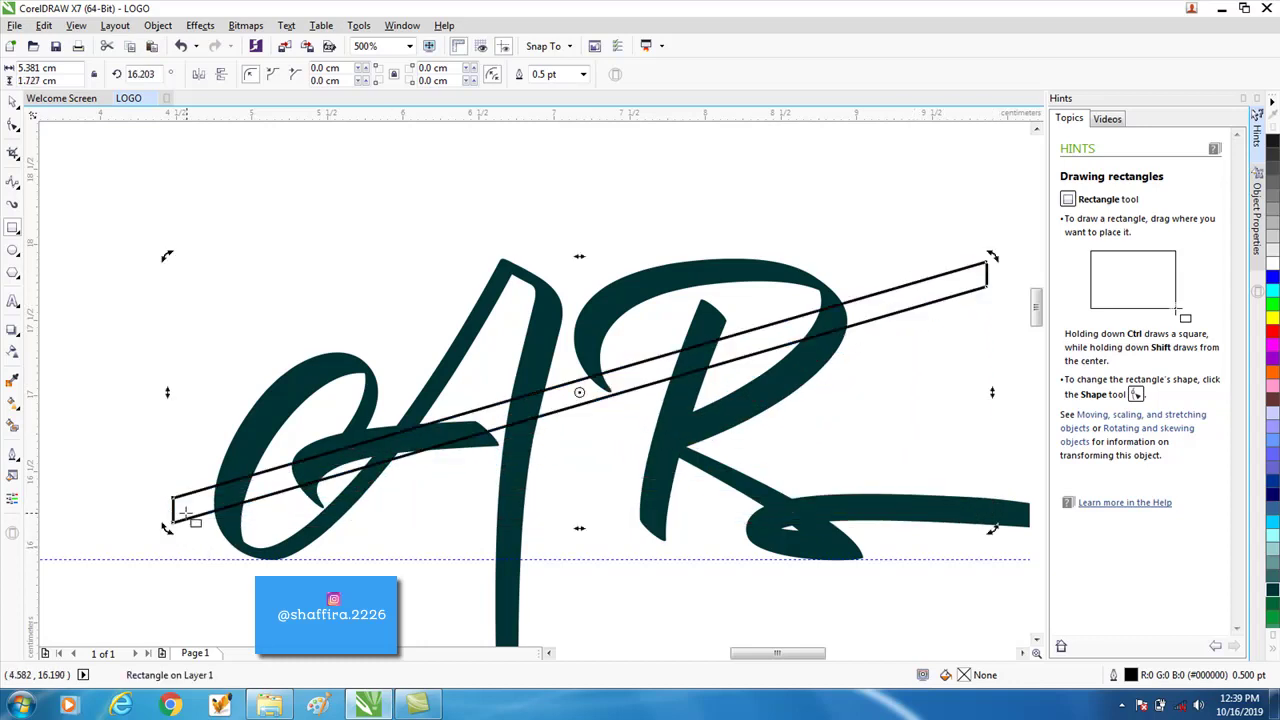
{"action": "left_click", "coordinate": [12, 102]}
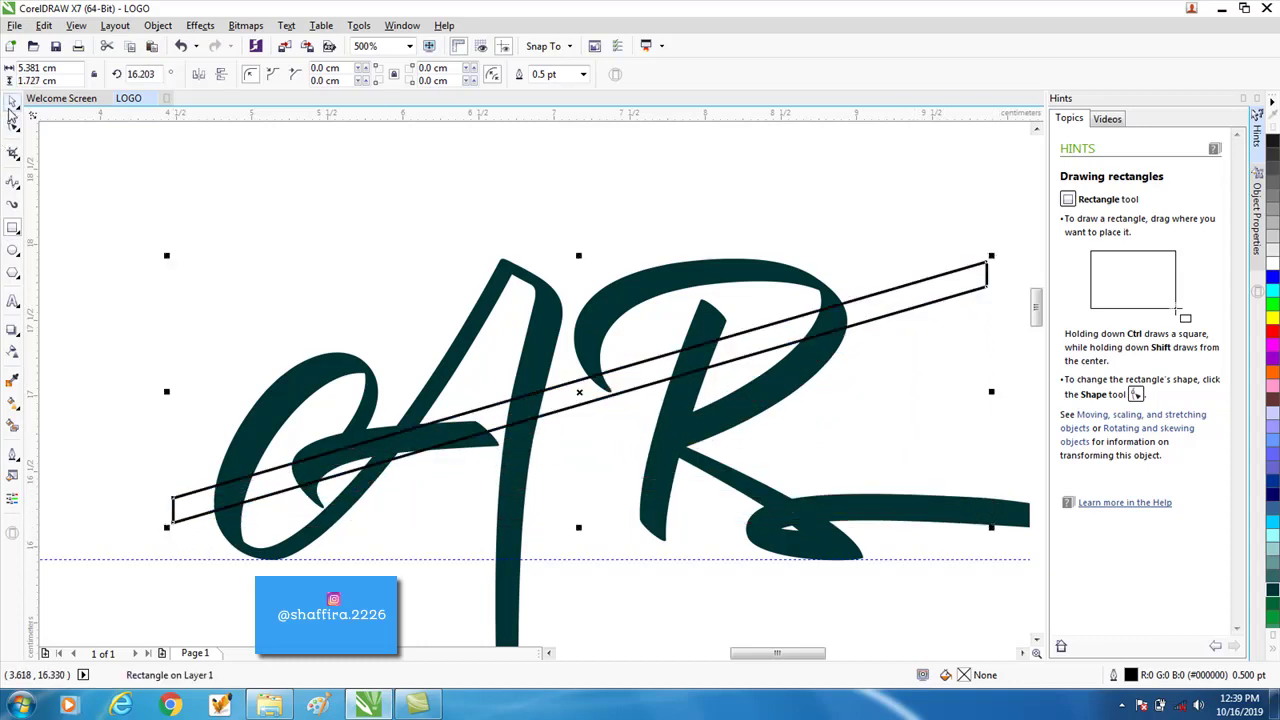
{"action": "left_click", "coordinate": [204, 225]}
{"action": "left_click", "coordinate": [494, 428]}
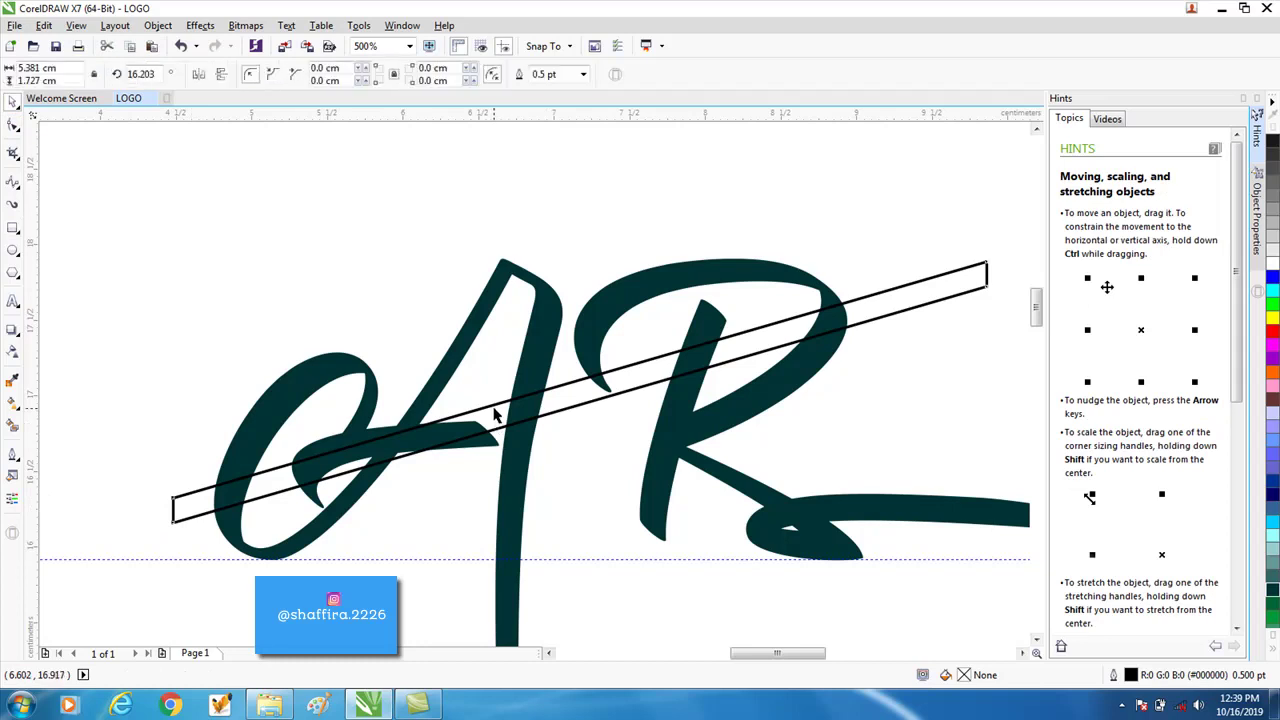
{"action": "left_click", "coordinate": [434, 296]}
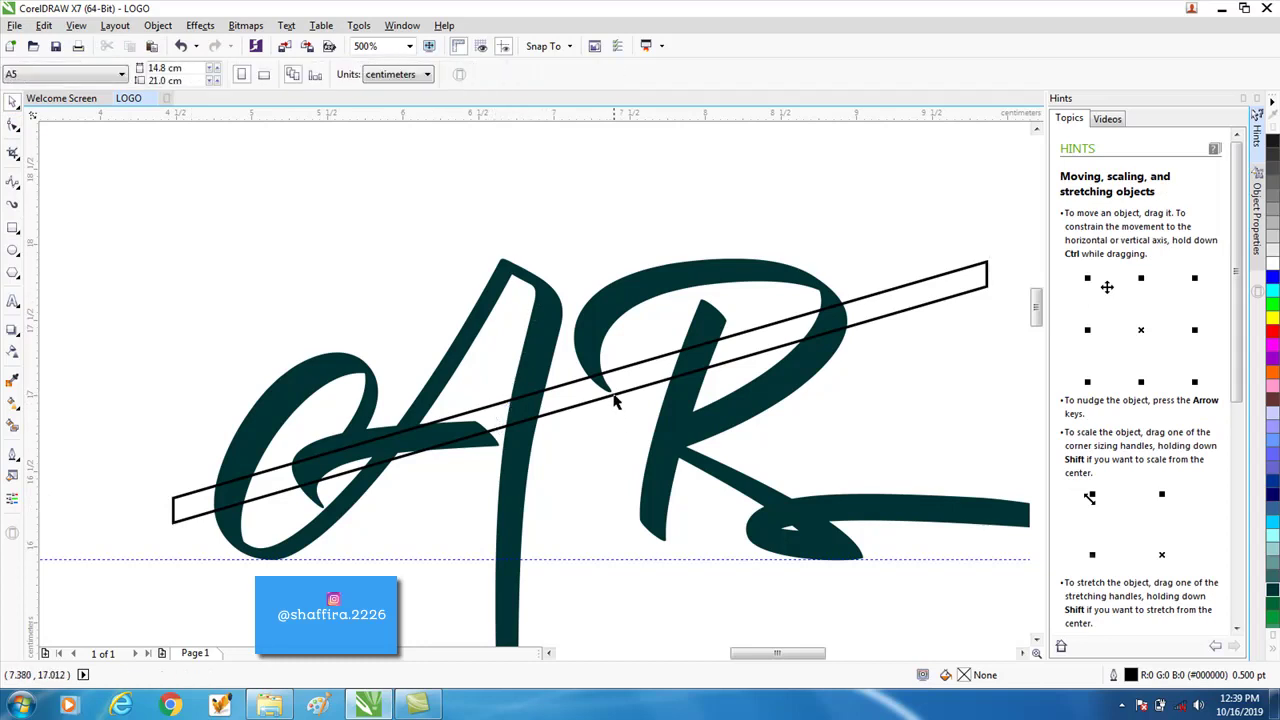
Step: Intersect the slanted band with the letter A to create a separate overlap piece, and deselect it
{"action": "left_click", "coordinate": [614, 400]}
{"action": "left_click", "coordinate": [533, 299], "text": "shift"}
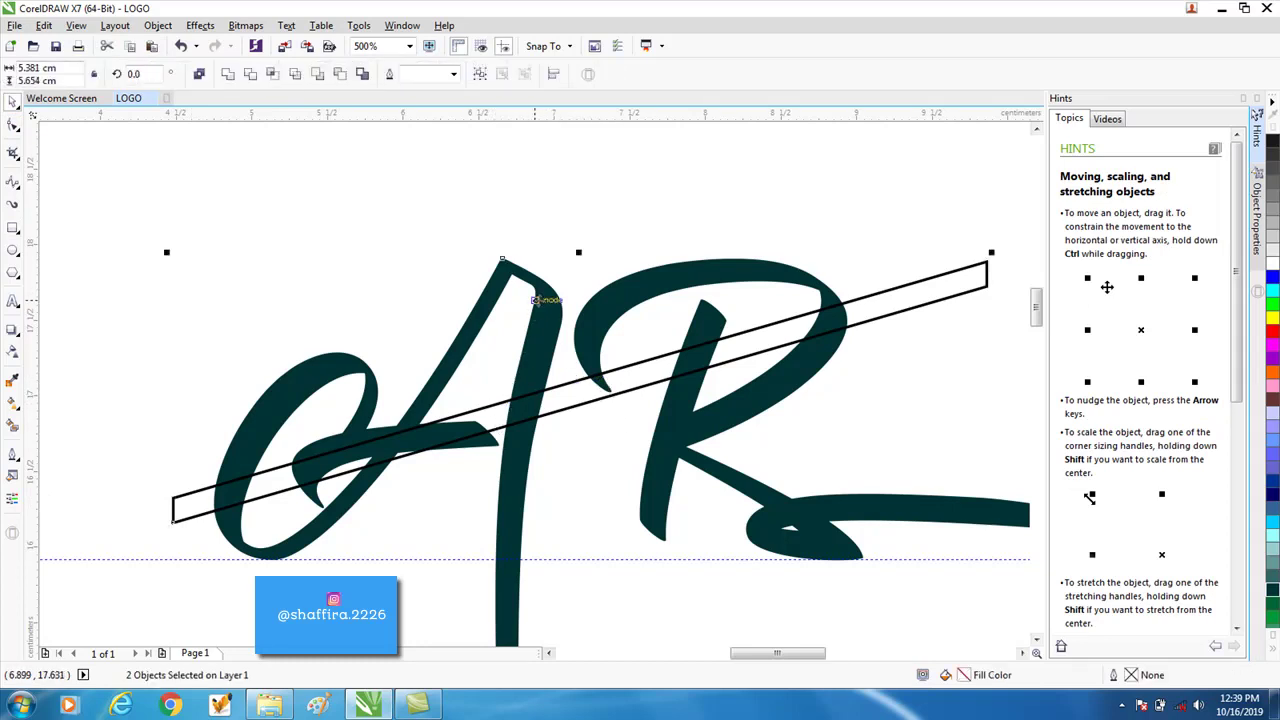
{"action": "left_click", "coordinate": [272, 75]}
{"action": "left_click", "coordinate": [297, 126]}
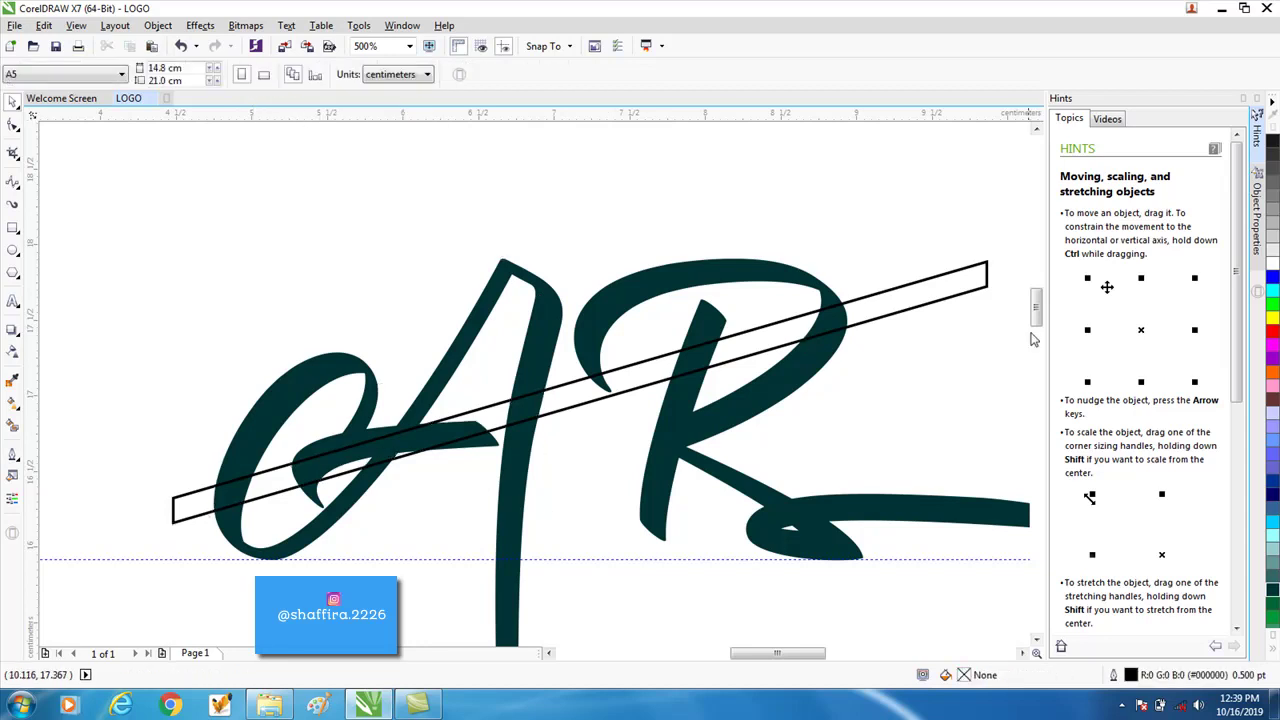
Step: Intersect the slanted band with the letter R as well, and delete the band itself
{"action": "left_click", "coordinate": [988, 276]}
{"action": "left_click", "coordinate": [787, 282], "text": "shift"}
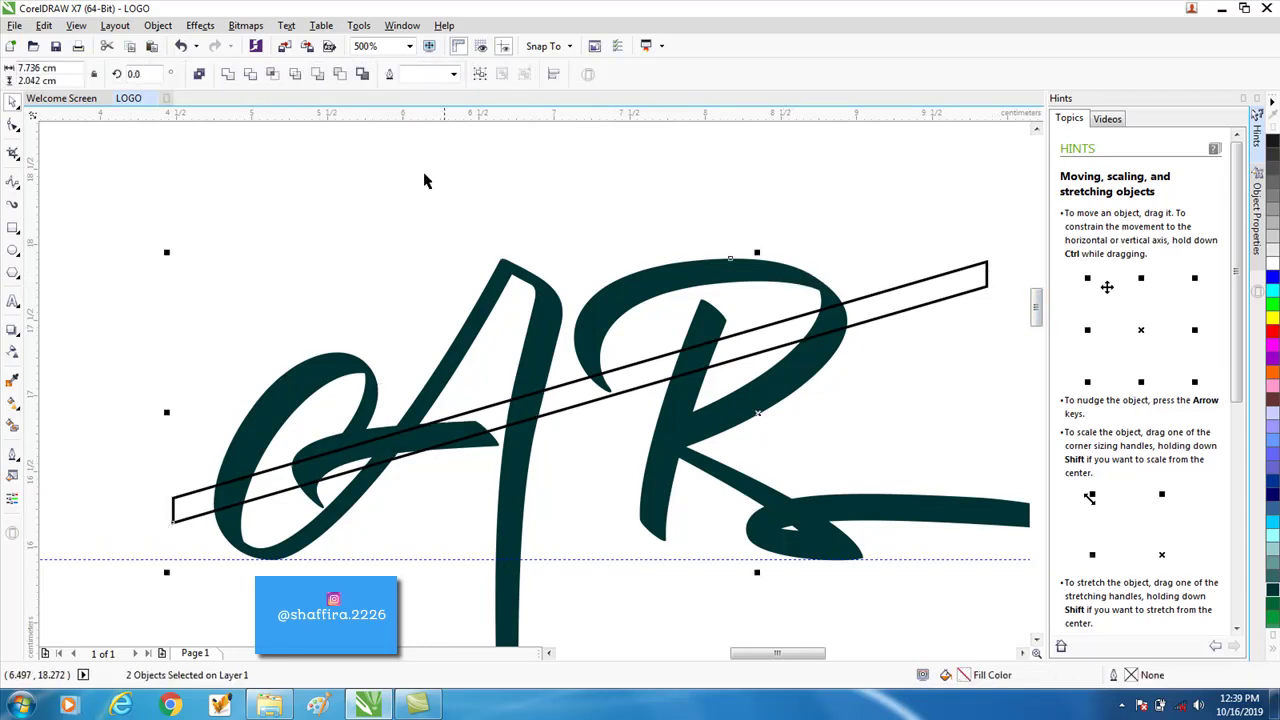
{"action": "left_click", "coordinate": [273, 76]}
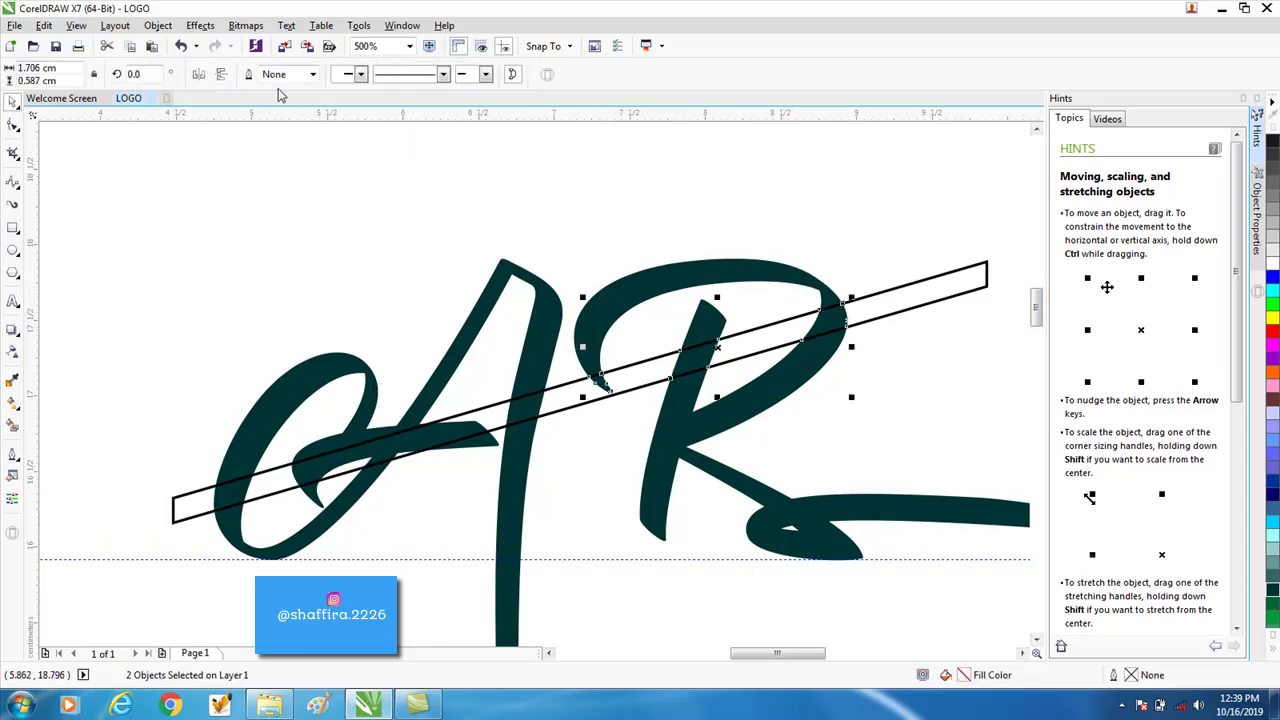
{"action": "left_click", "coordinate": [857, 296]}
{"action": "key", "text": "Delete"}
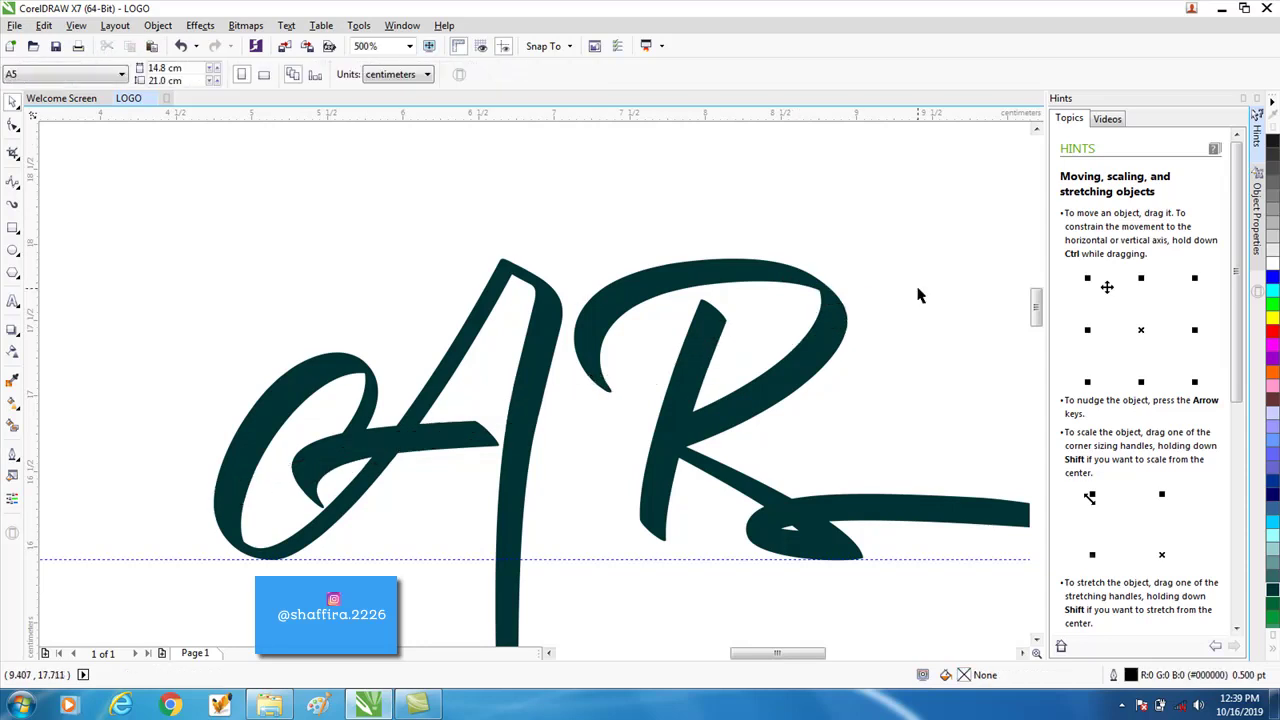
Step: Fill the overlap pieces on the letters R and A with white
{"action": "left_click", "coordinate": [831, 320]}
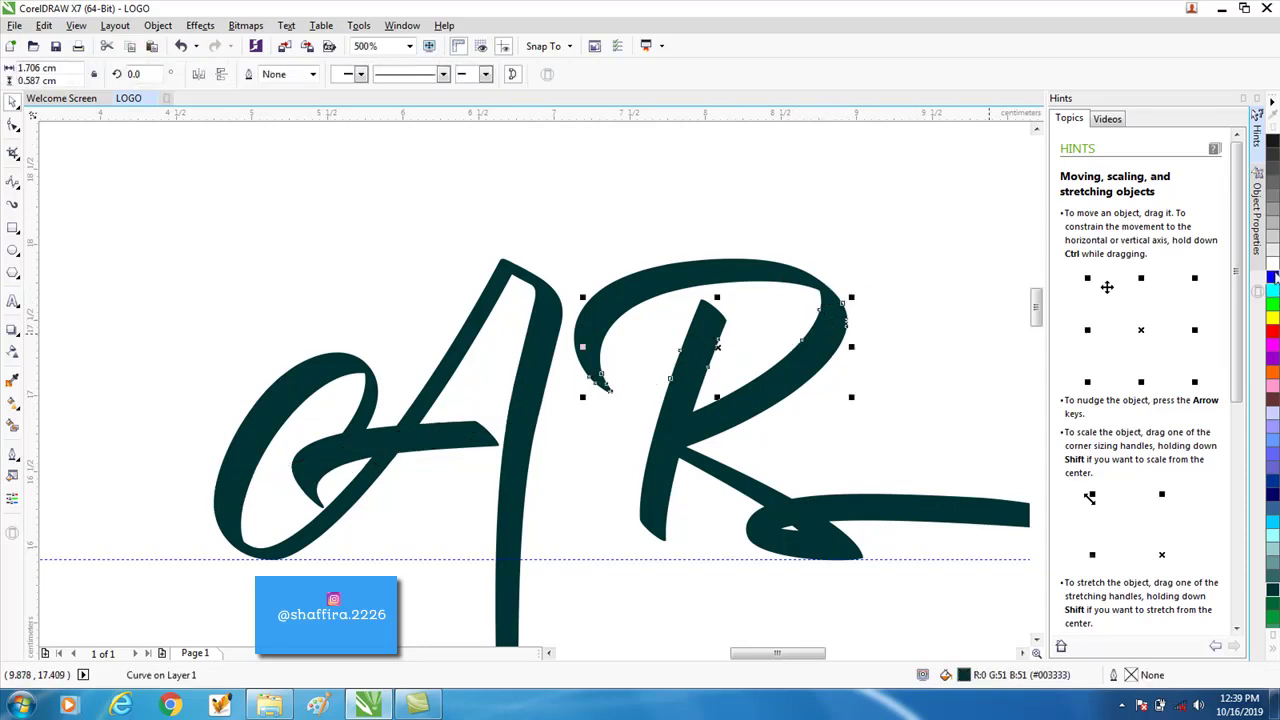
{"action": "left_click", "coordinate": [1273, 262]}
{"action": "left_click", "coordinate": [391, 438]}
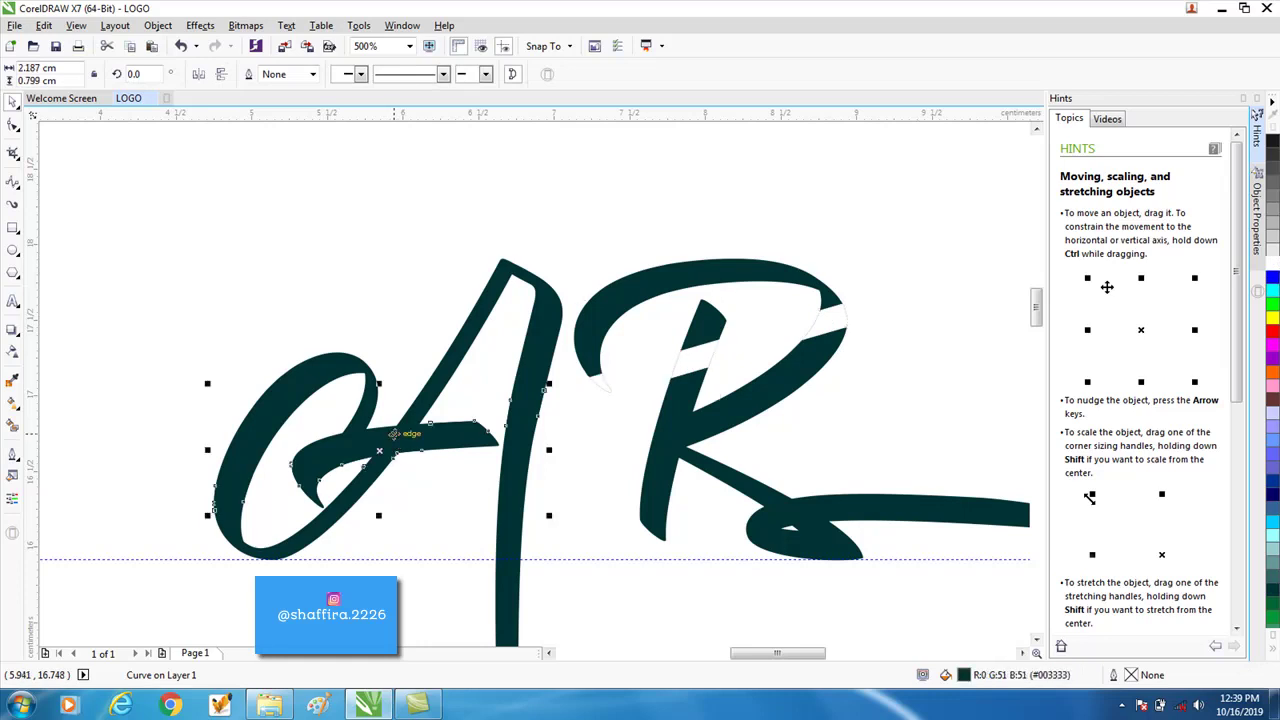
{"action": "left_click", "coordinate": [1273, 262]}
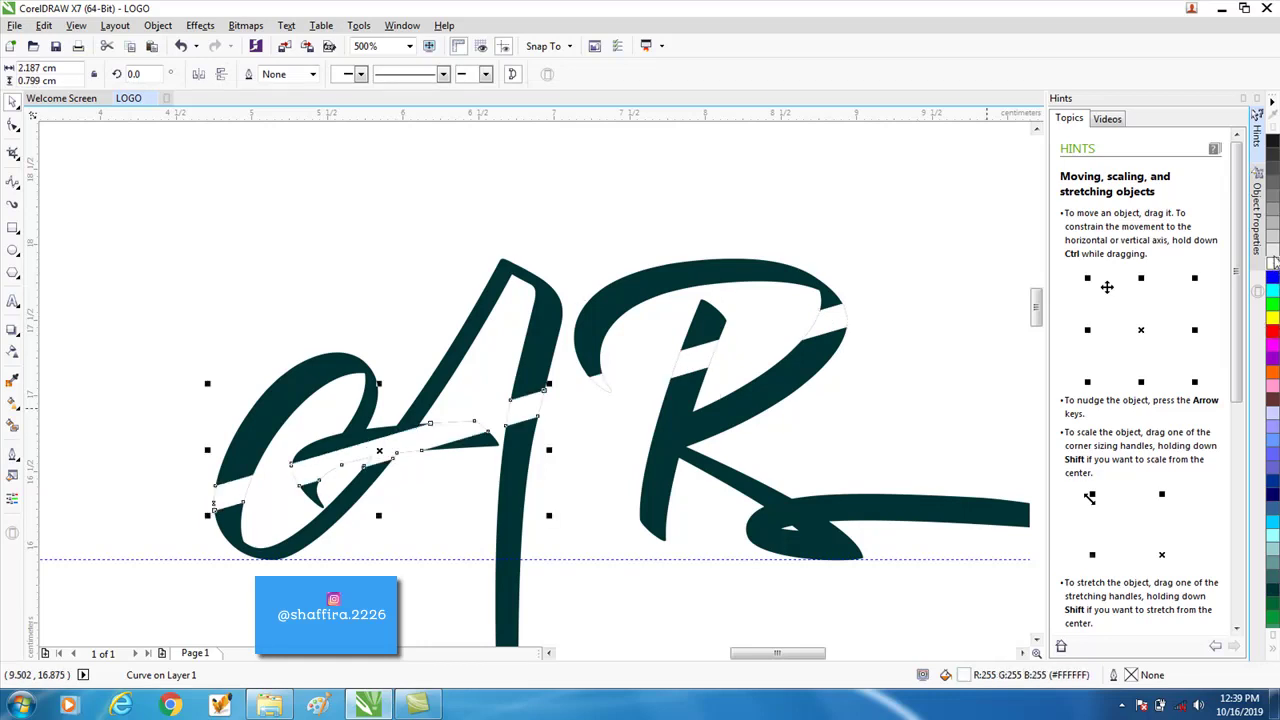
Step: Fill the overlap pieces on the letters A and R with near-black (#1A1A1A) and deselect them
{"action": "left_click", "coordinate": [1272, 150]}
{"action": "left_click", "coordinate": [826, 333]}
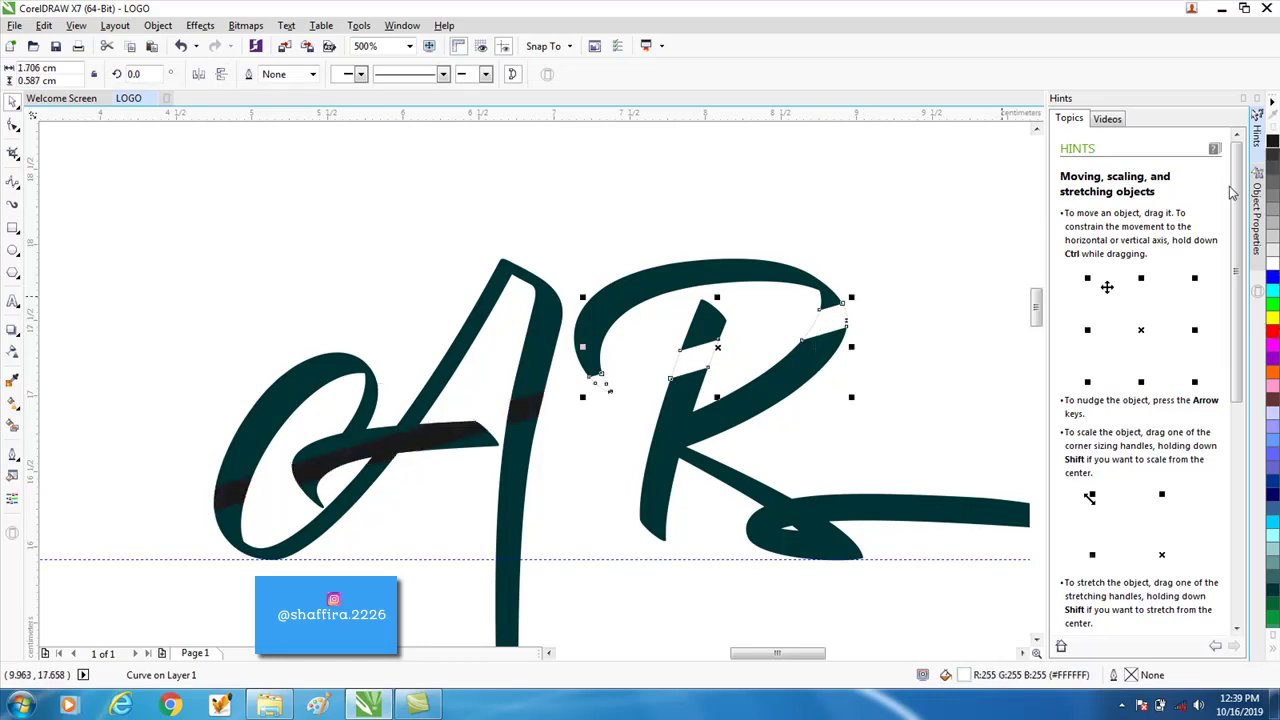
{"action": "left_click", "coordinate": [1272, 150]}
{"action": "left_click", "coordinate": [930, 267]}
{"action": "scroll", "coordinate": [735, 373], "scroll_direction": "down", "scroll_amount": 2}
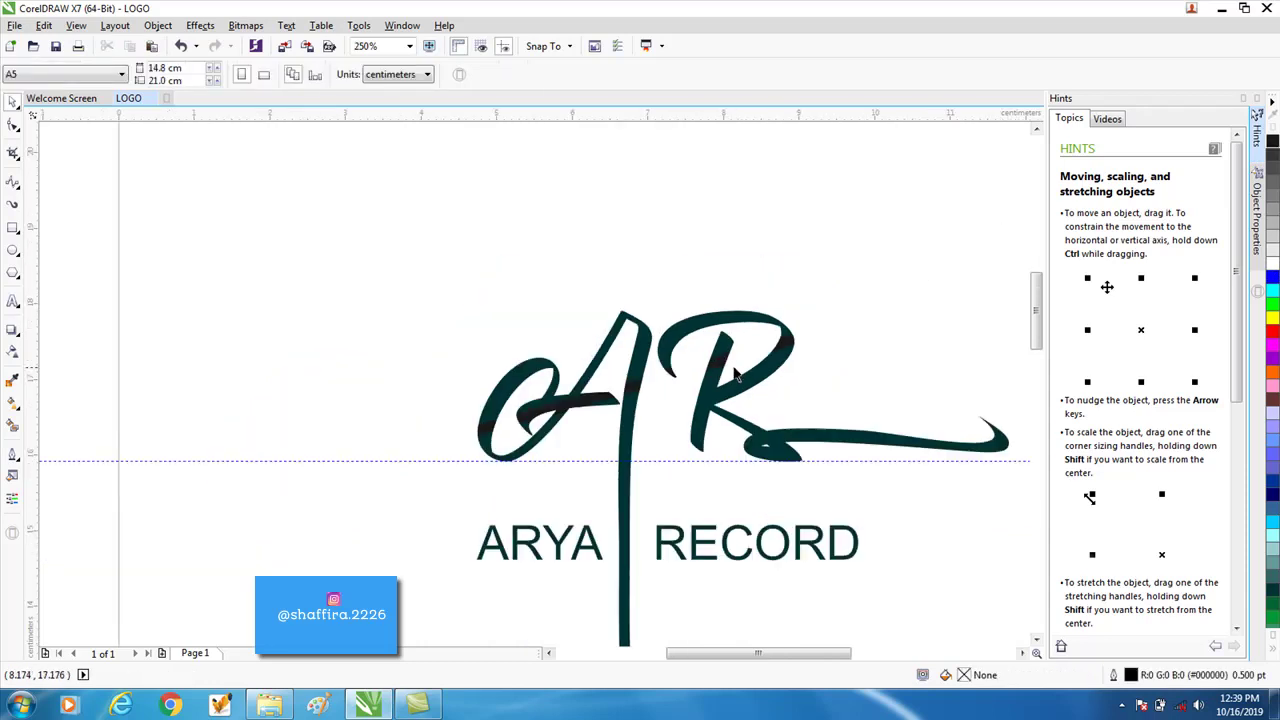
{"action": "scroll", "coordinate": [577, 398], "scroll_direction": "up", "scroll_amount": 2}
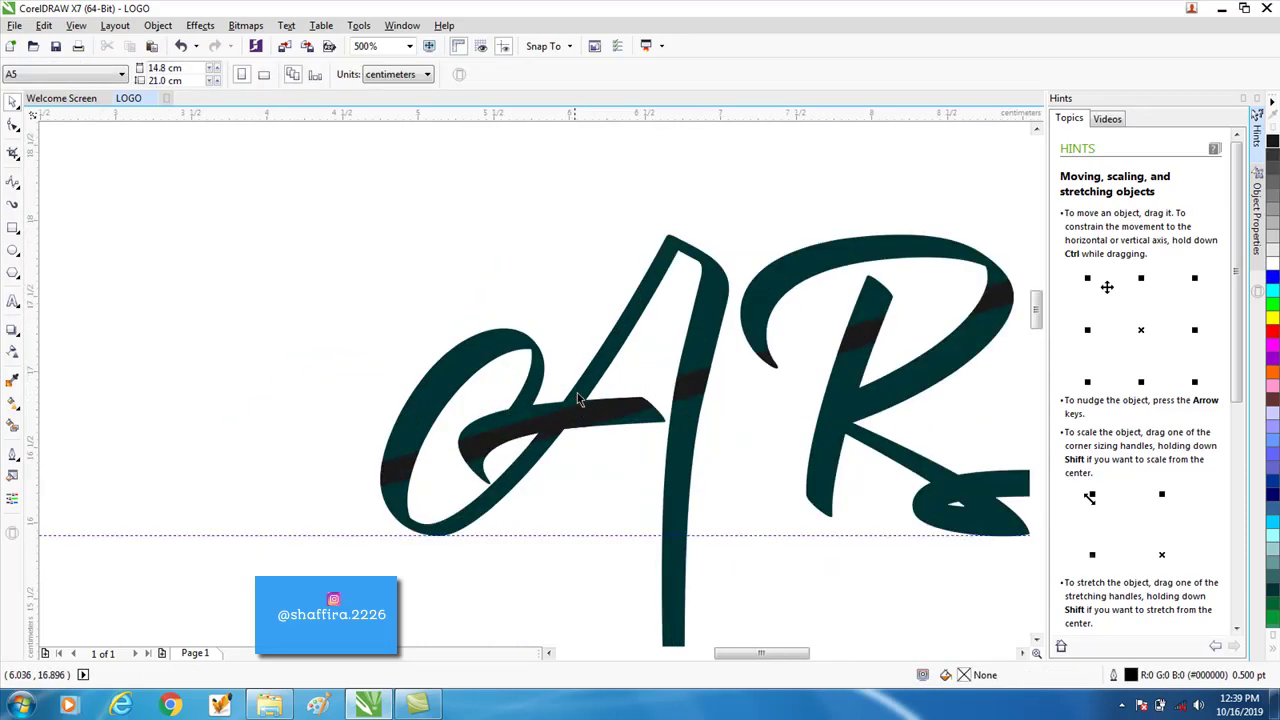
Step: Apply a linear gradient transparency to the near-black piece on the A, running from its crossbar toward the lower left
{"action": "left_click", "coordinate": [619, 423]}
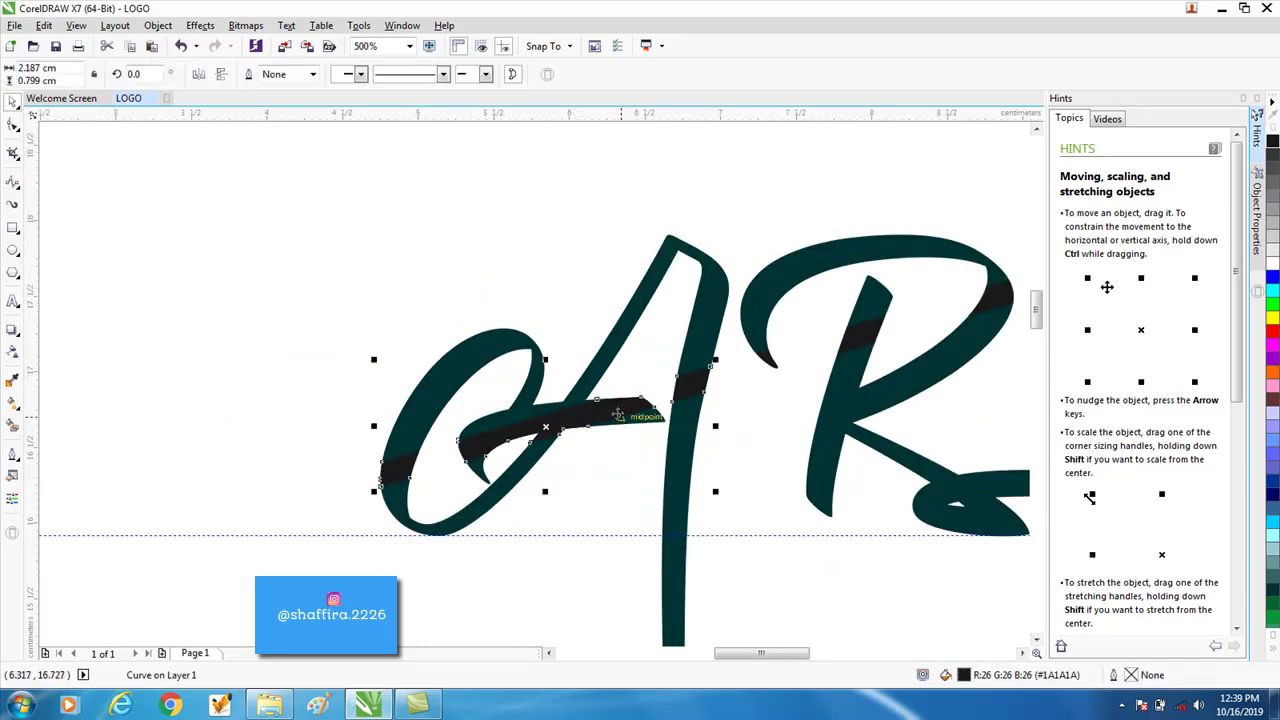
{"action": "left_click", "coordinate": [14, 355]}
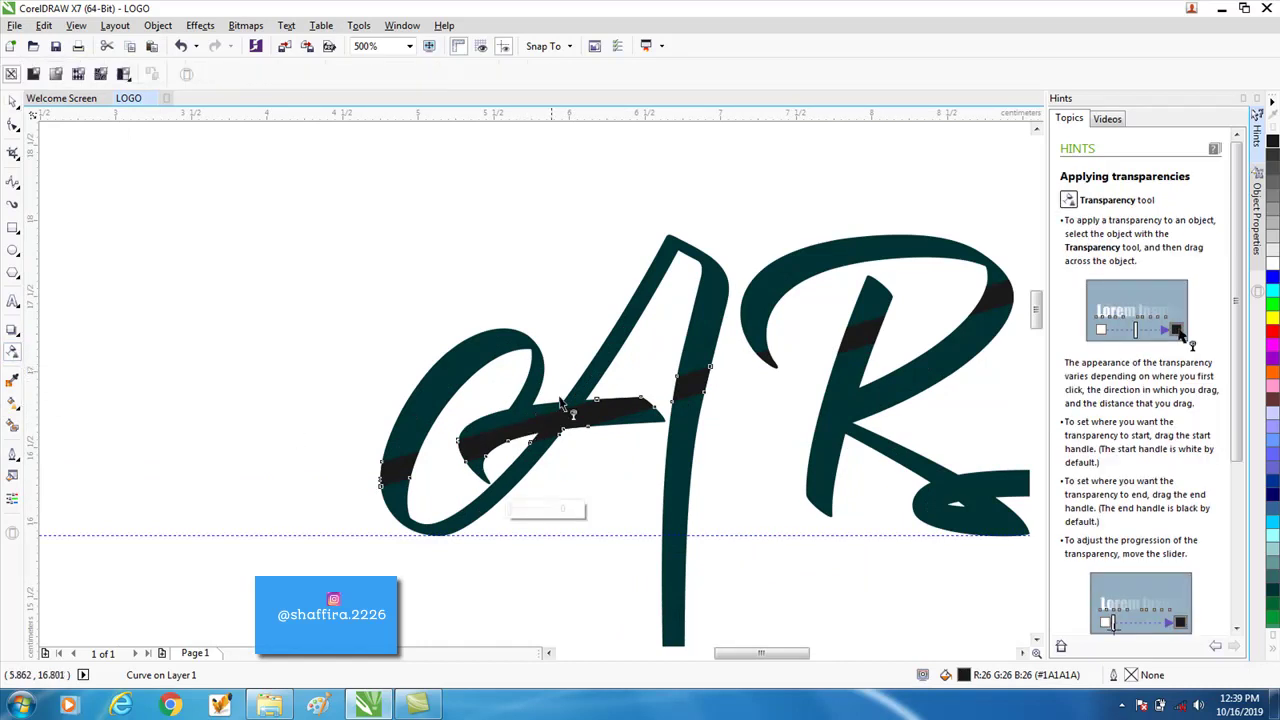
{"action": "left_click_drag", "start_coordinate": [566, 408], "coordinate": [407, 544]}
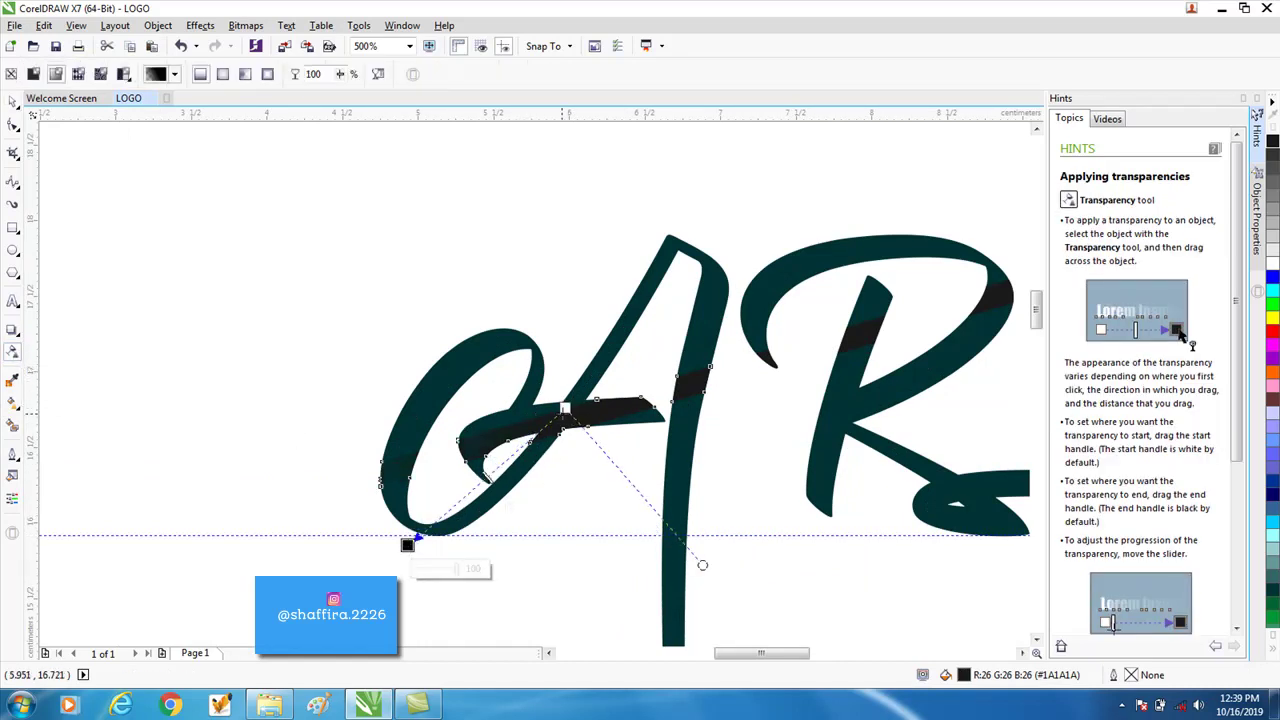
Step: Adjust the A piece's transparency gradient to start above the crossbar inside the A and end beyond the letter's left curve
{"action": "left_click_drag", "start_coordinate": [566, 408], "coordinate": [606, 303]}
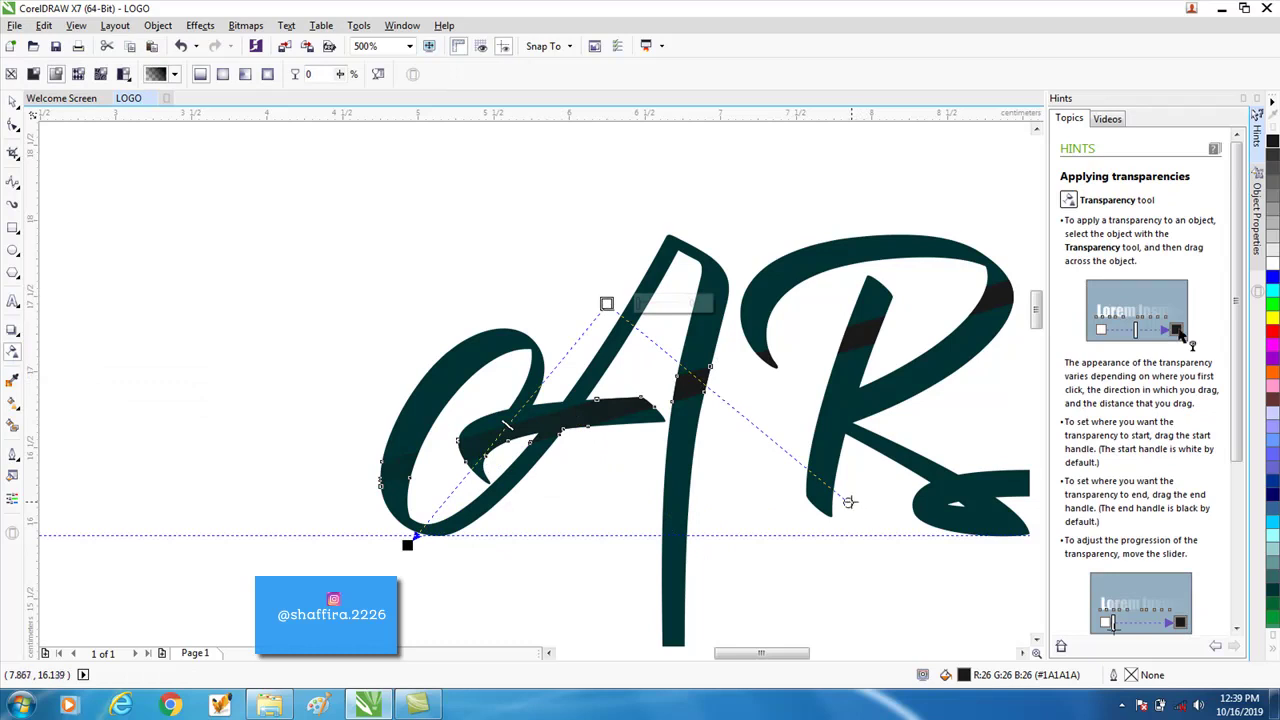
{"action": "left_click_drag", "start_coordinate": [849, 502], "coordinate": [908, 361]}
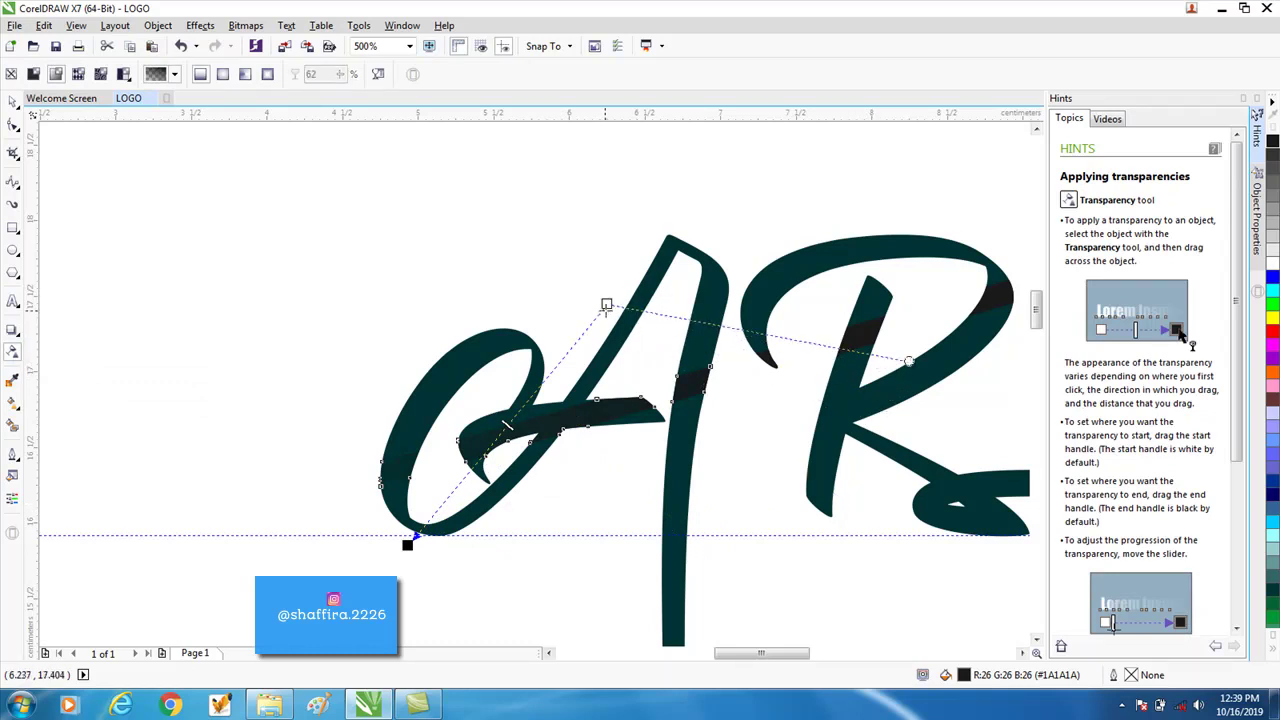
{"action": "left_click_drag", "start_coordinate": [606, 303], "coordinate": [636, 369]}
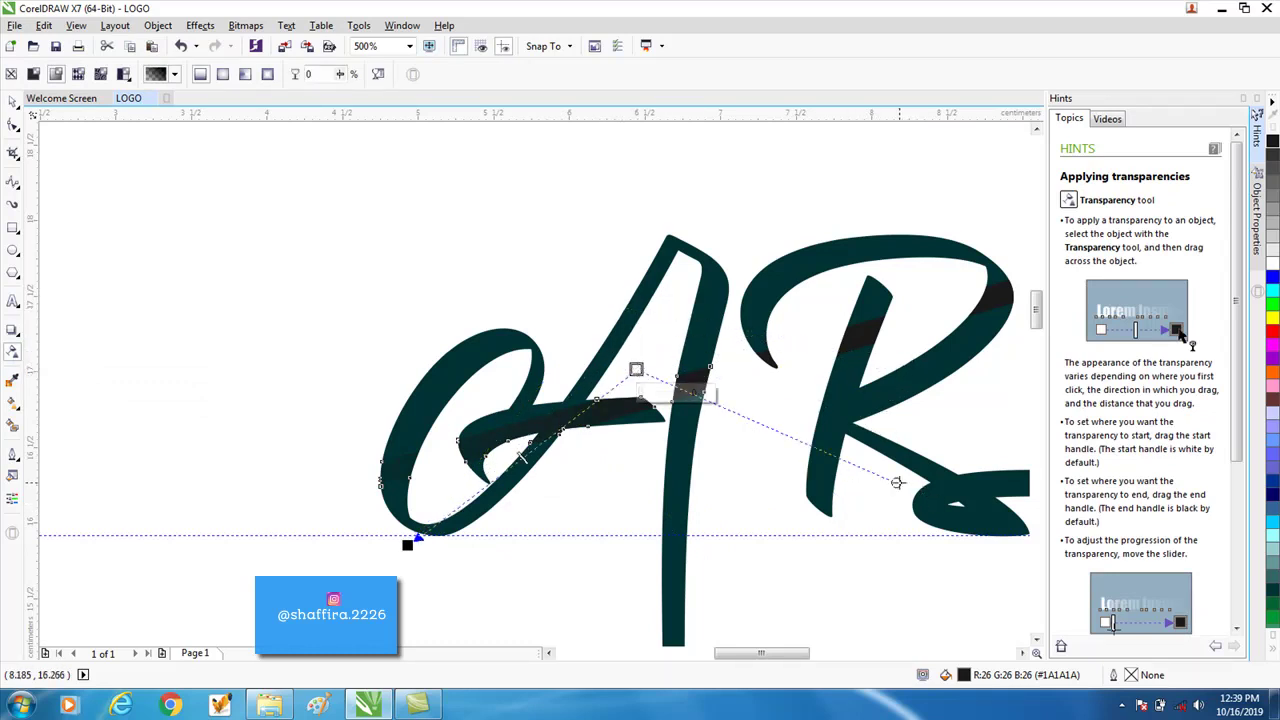
{"action": "left_click_drag", "start_coordinate": [897, 482], "coordinate": [945, 245]}
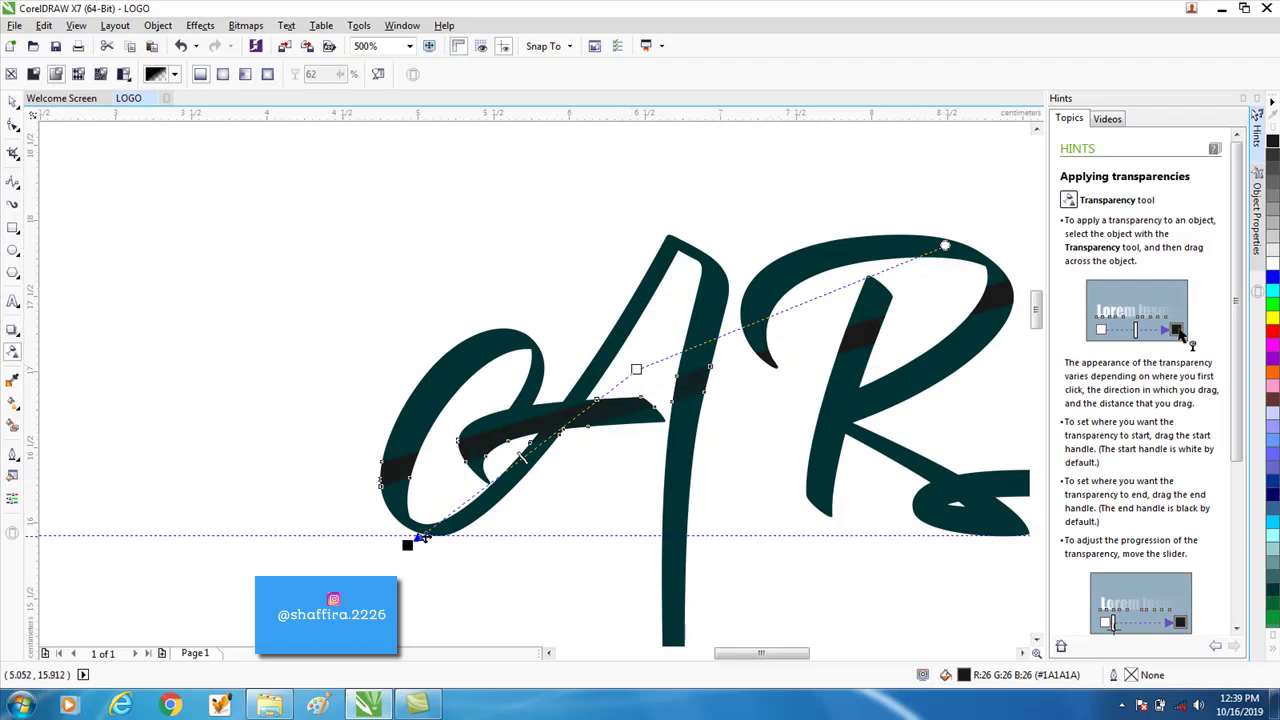
{"action": "left_click_drag", "start_coordinate": [417, 541], "coordinate": [327, 505]}
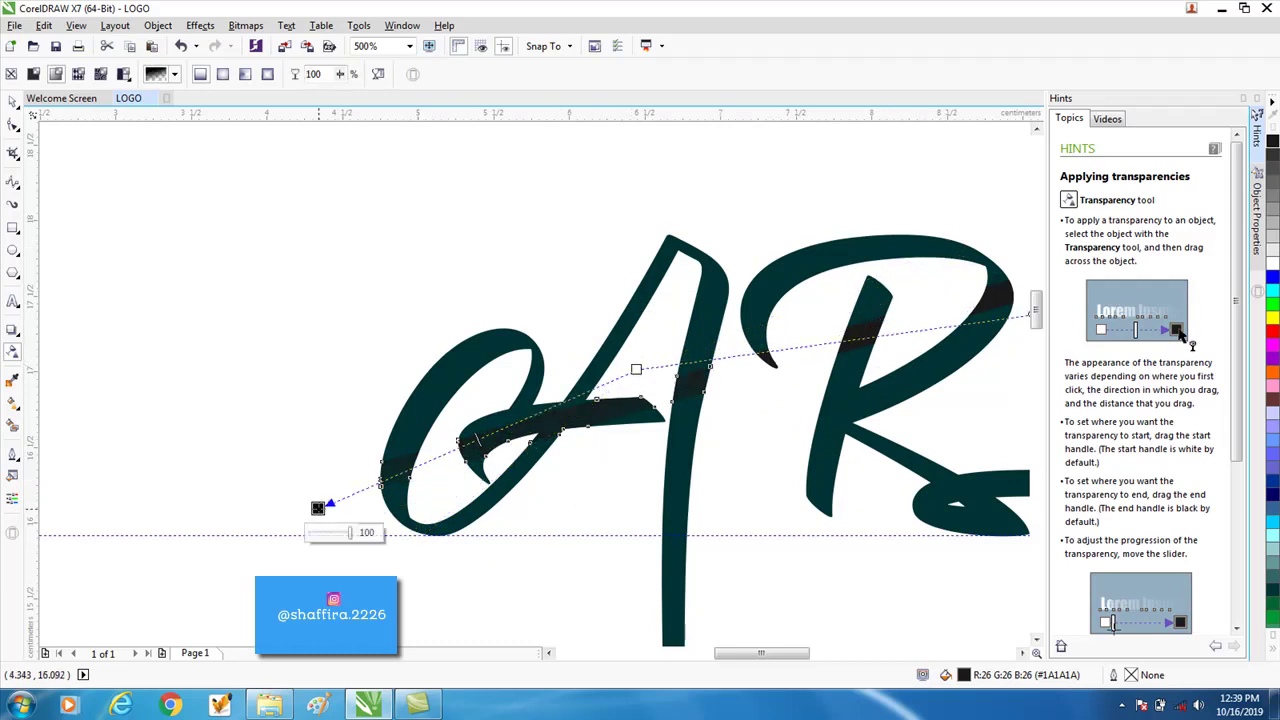
{"action": "scroll", "coordinate": [651, 519], "scroll_direction": "down", "scroll_amount": 2}
{"action": "scroll", "coordinate": [720, 503], "scroll_direction": "up", "scroll_amount": 2}
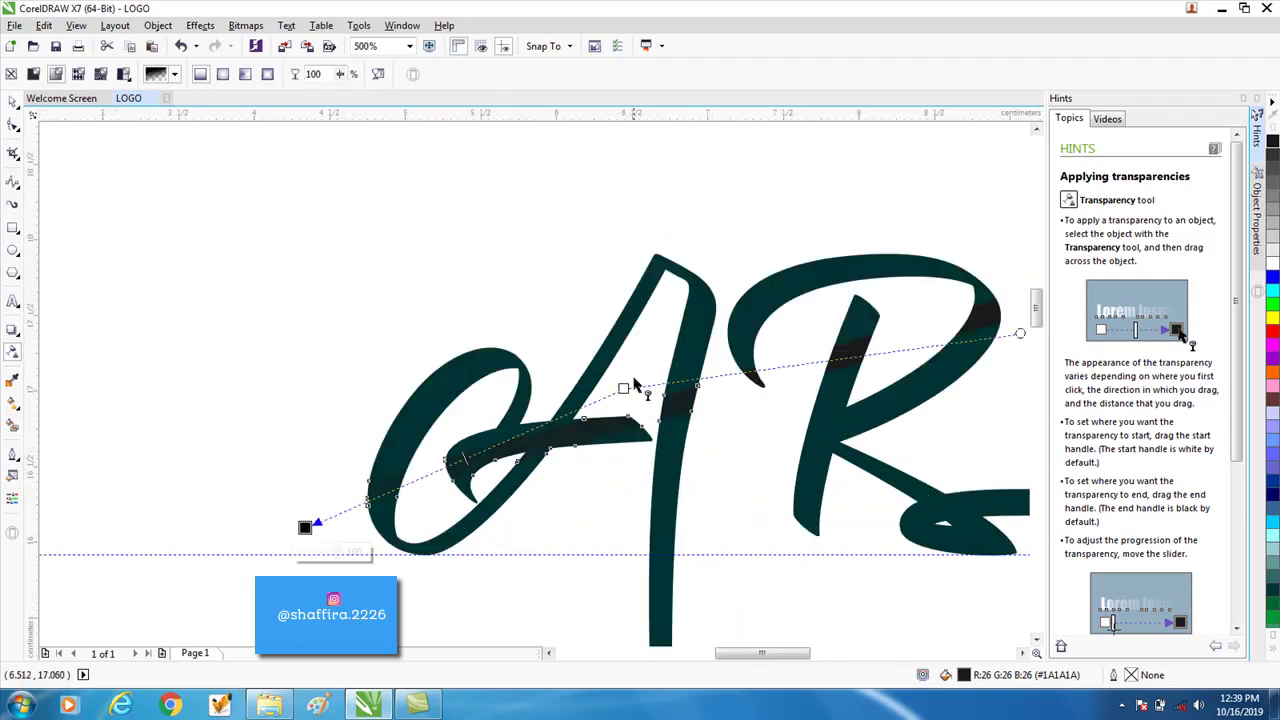
{"action": "left_click_drag", "start_coordinate": [621, 387], "coordinate": [631, 355]}
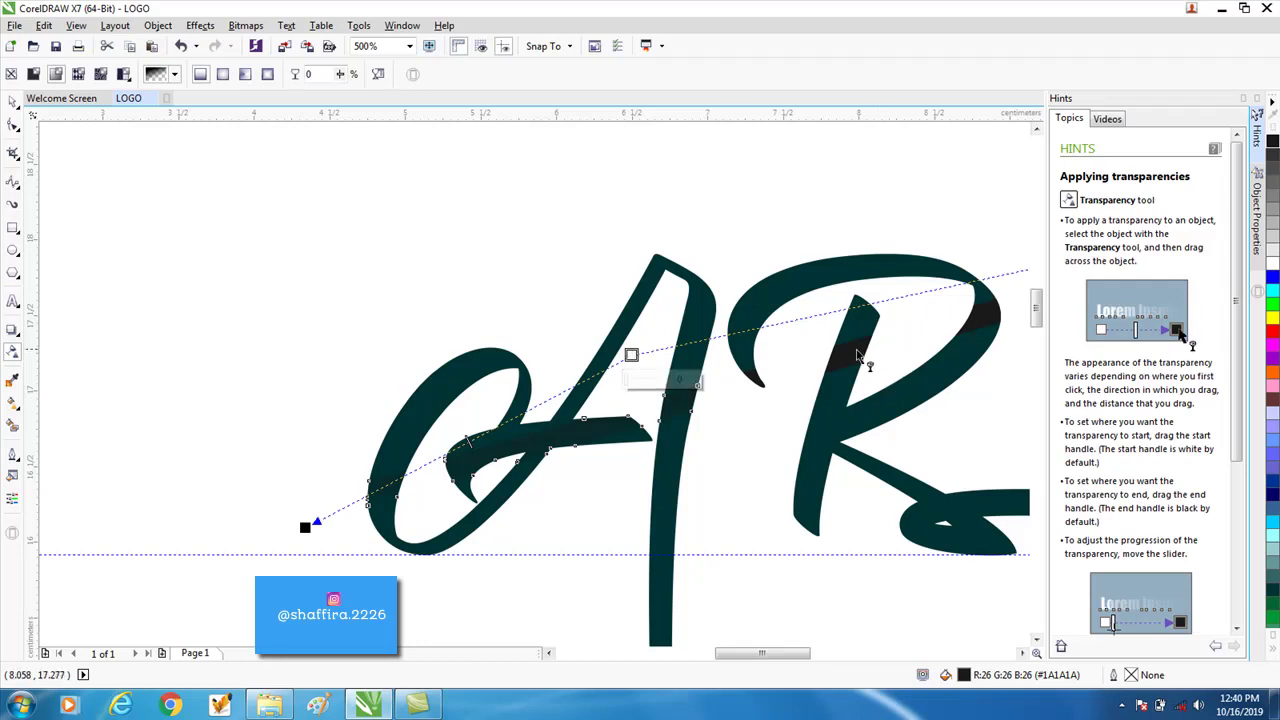
Step: Apply a linear gradient transparency to the near-black piece on the R, fading toward the lower left with a skewed direction, and deselect it
{"action": "left_click", "coordinate": [866, 380]}
{"action": "left_click_drag", "start_coordinate": [904, 347], "coordinate": [600, 540]}
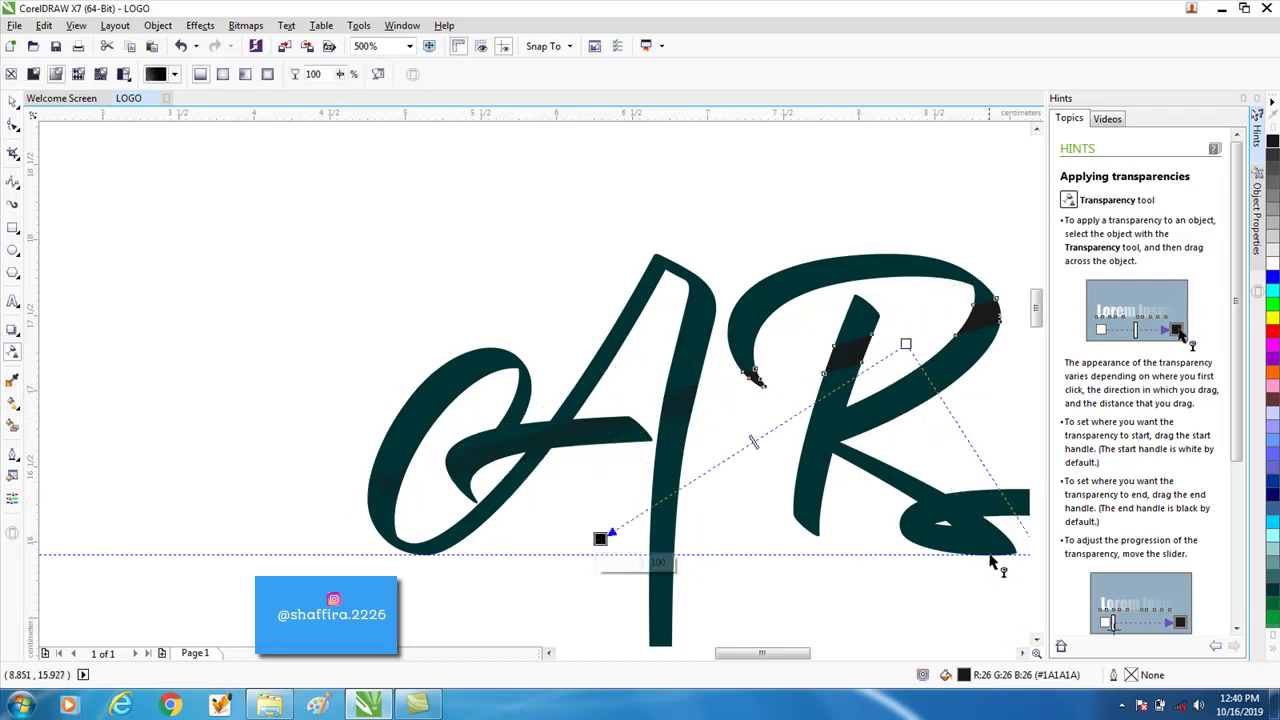
{"action": "scroll", "coordinate": [988, 552], "scroll_direction": "down", "scroll_amount": 2}
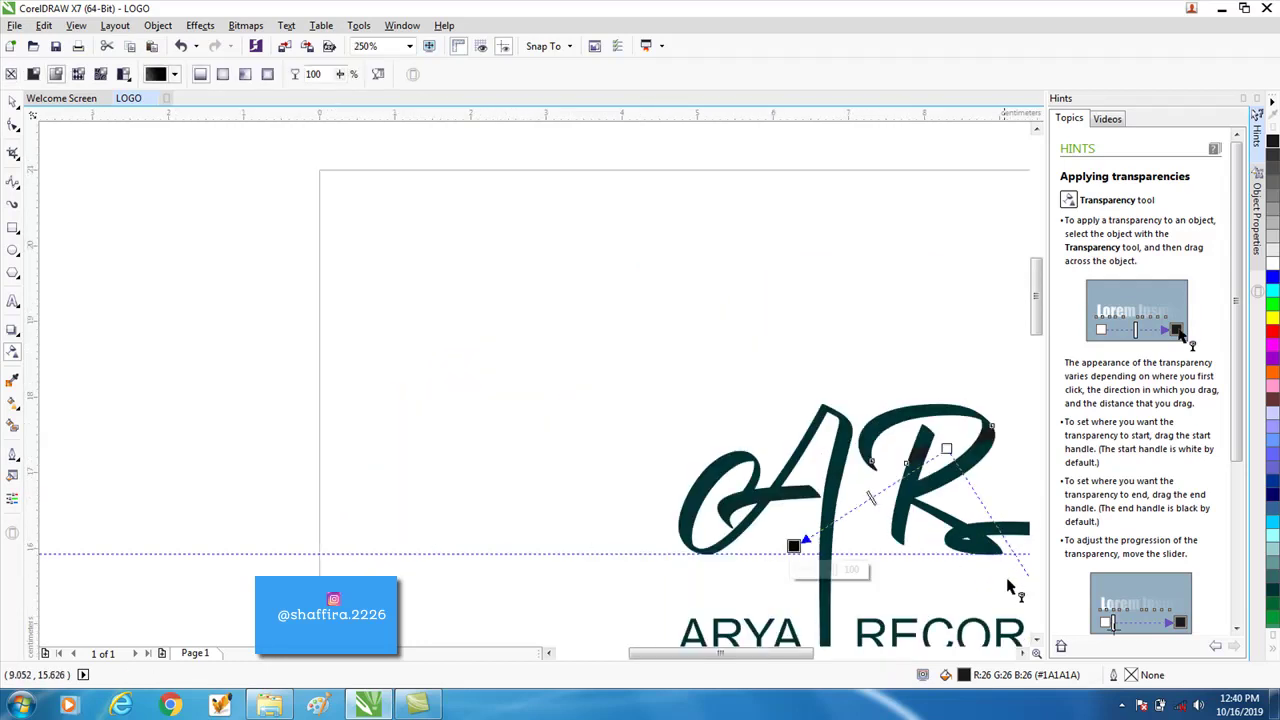
{"action": "left_click", "coordinate": [1036, 652]}
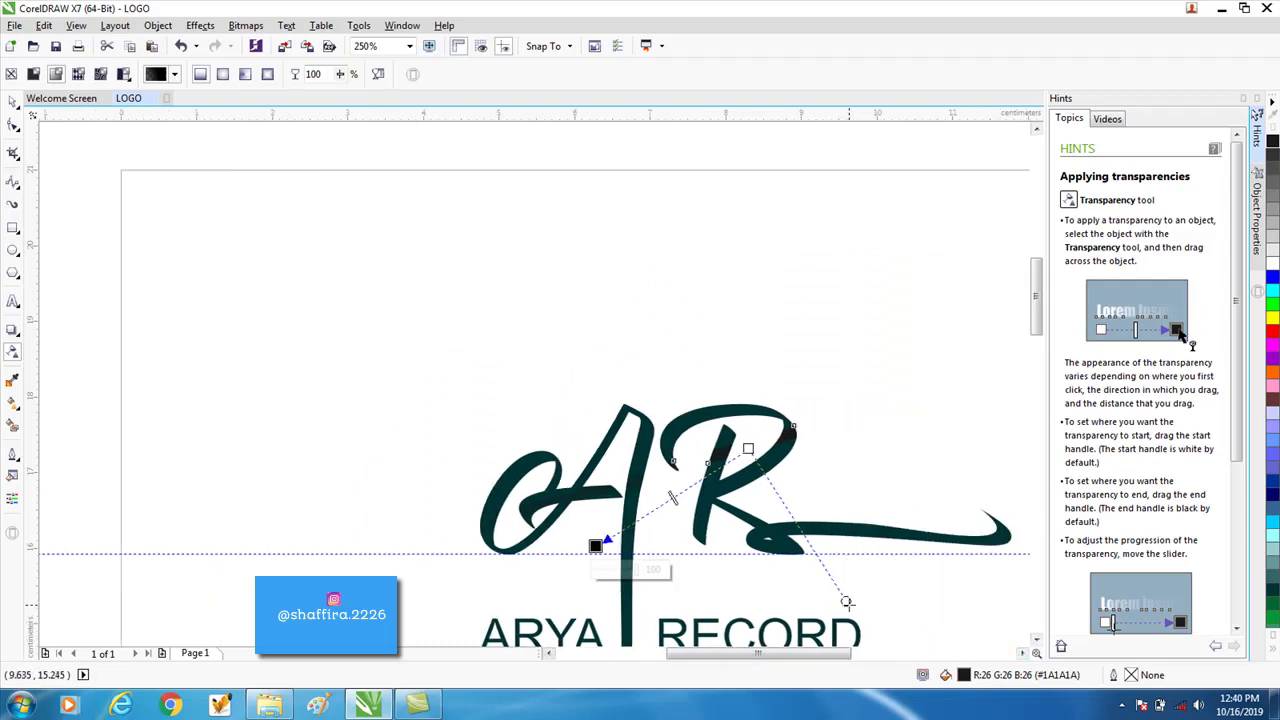
{"action": "left_click_drag", "start_coordinate": [846, 601], "coordinate": [937, 380]}
{"action": "scroll", "coordinate": [730, 457], "scroll_direction": "up", "scroll_amount": 2}
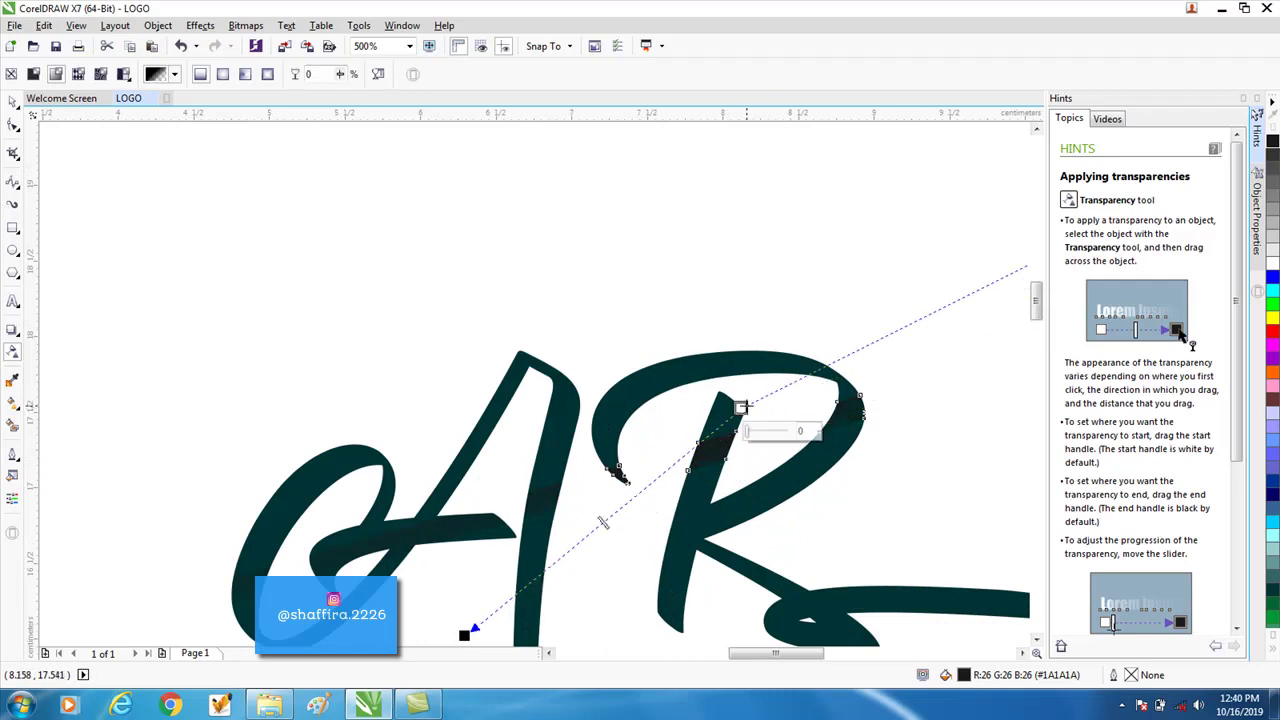
{"action": "left_click", "coordinate": [12, 101]}
{"action": "left_click", "coordinate": [400, 285]}
Step: Apply a linear gradient transparency to the letter A so its long stem fades toward the bottom hook, and deselect it
{"action": "scroll", "coordinate": [565, 415], "scroll_direction": "down", "scroll_amount": 2}
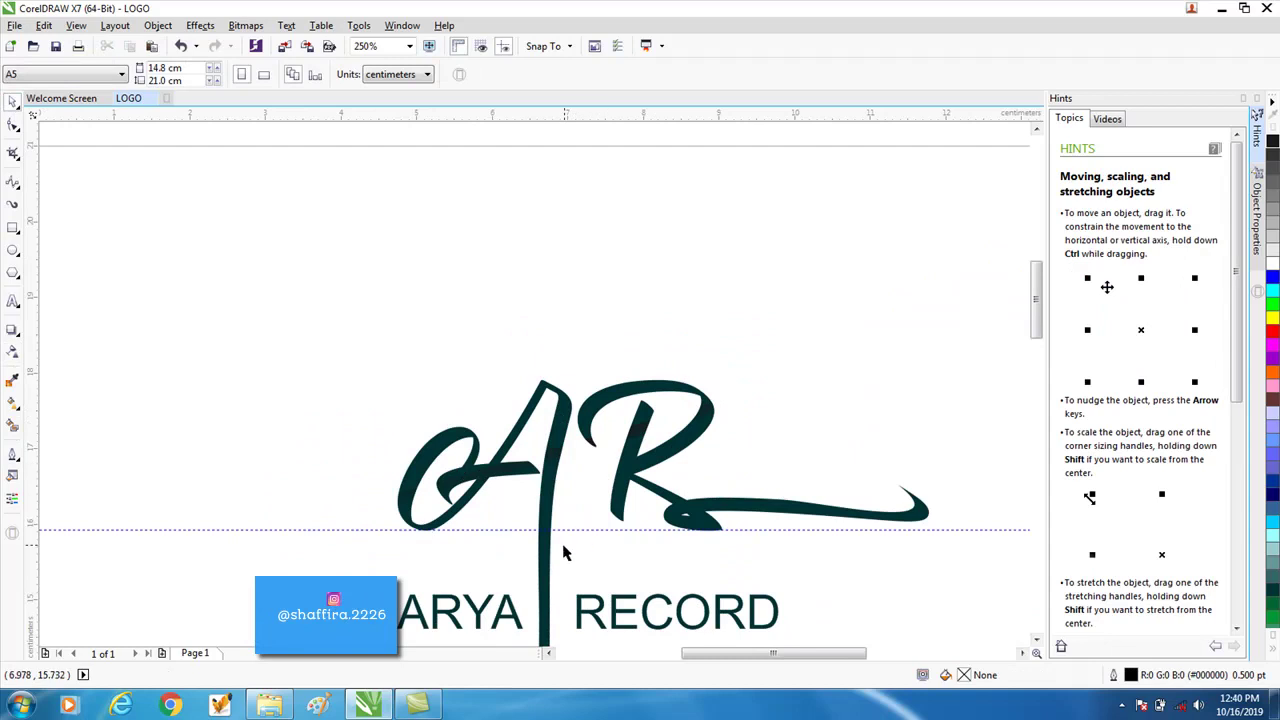
{"action": "left_click", "coordinate": [547, 565]}
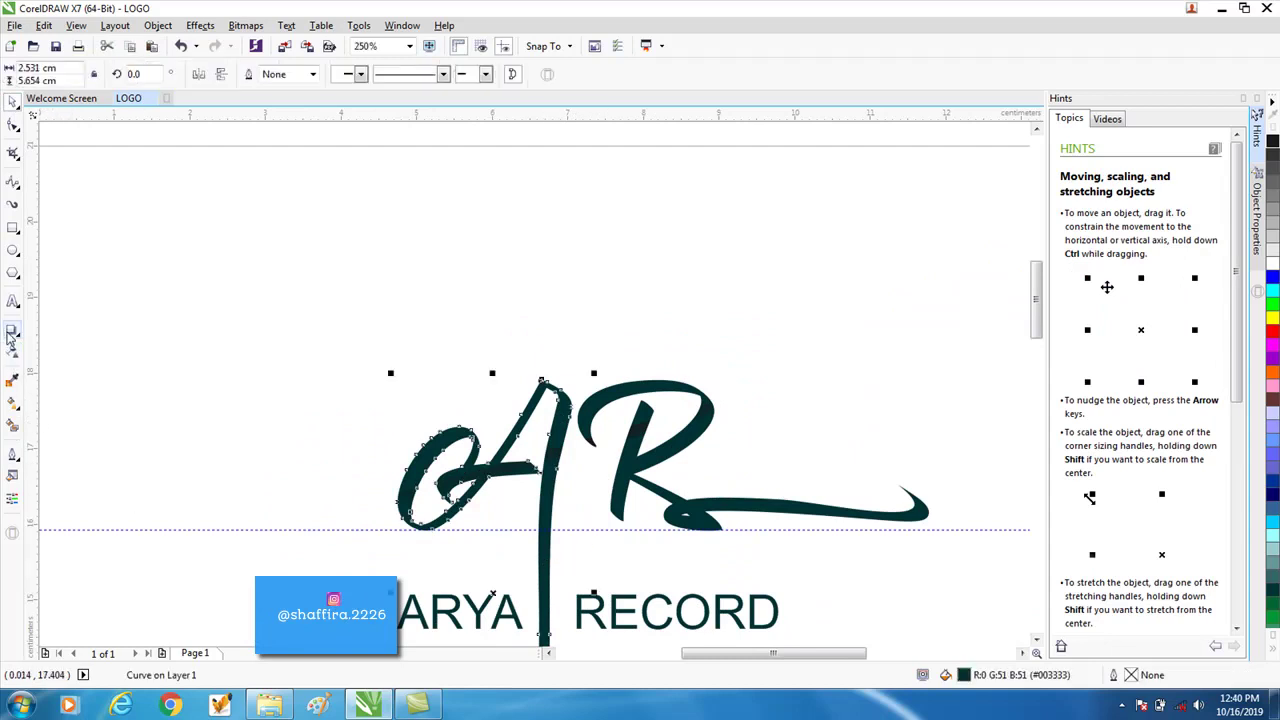
{"action": "left_click", "coordinate": [14, 356]}
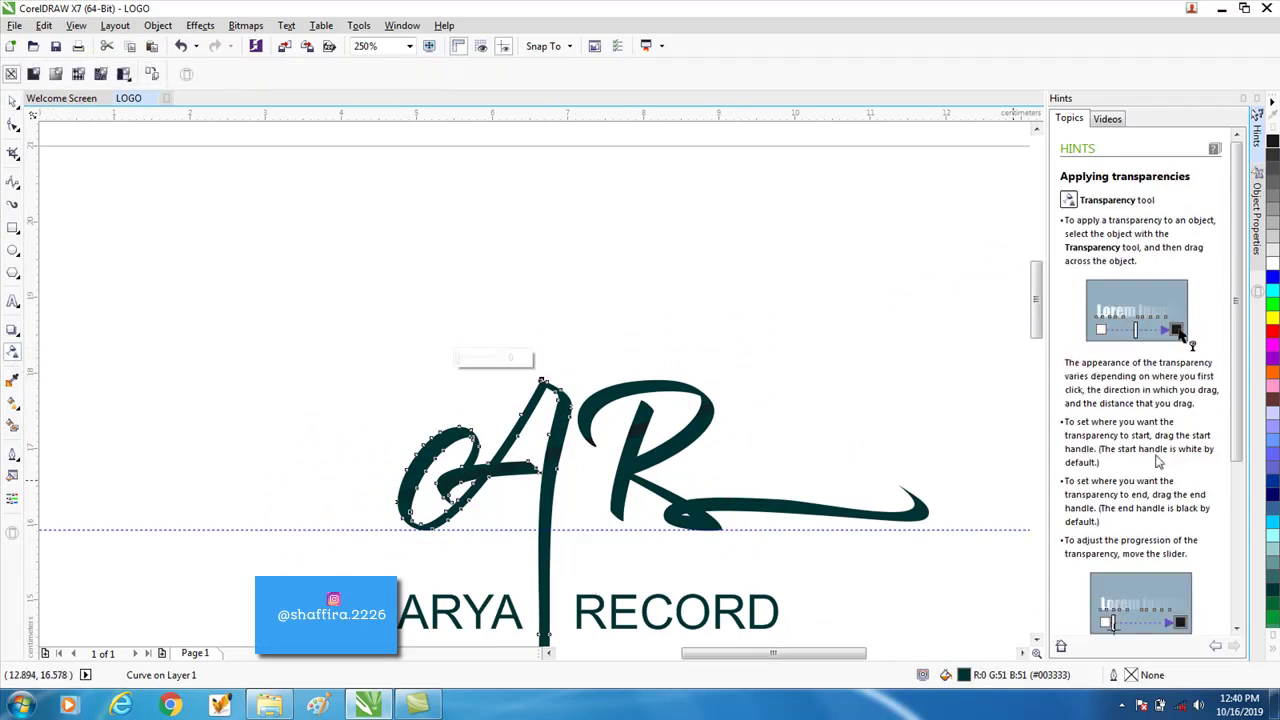
{"action": "left_click_drag", "start_coordinate": [1035, 292], "coordinate": [1036, 324]}
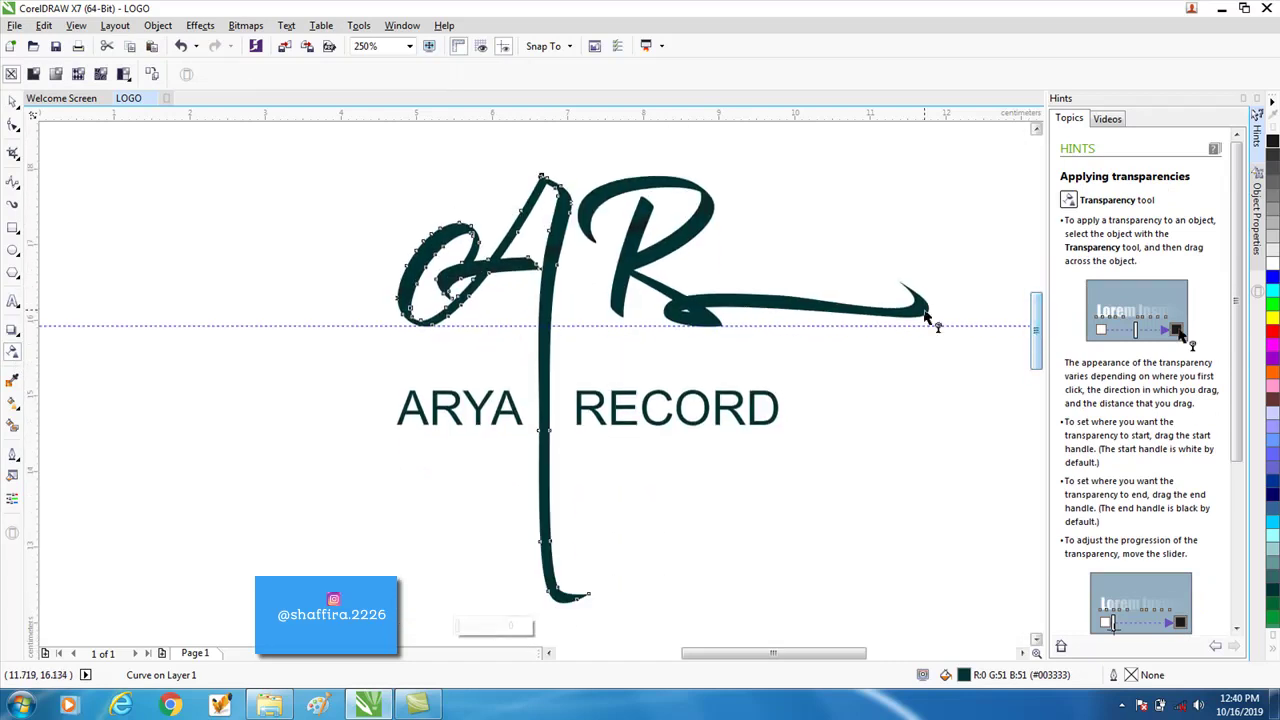
{"action": "mouse_move", "coordinate": [548, 517]}
{"action": "left_mouse_down"}
{"action": "mouse_move", "coordinate": [488, 537]}
{"action": "mouse_move", "coordinate": [594, 488]}
{"action": "mouse_move", "coordinate": [600, 588]}
{"action": "mouse_move", "coordinate": [661, 556]}
{"action": "left_mouse_up"}
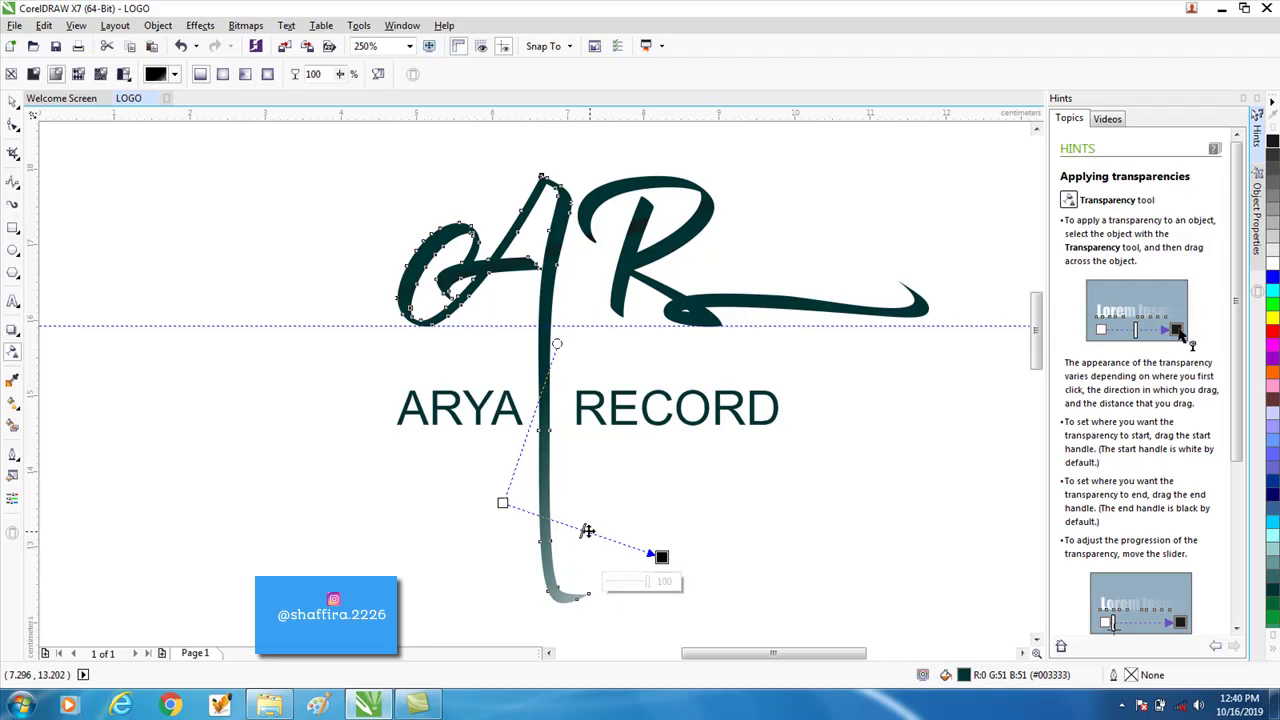
{"action": "mouse_move", "coordinate": [582, 528]}
{"action": "left_mouse_down"}
{"action": "mouse_move", "coordinate": [538, 514]}
{"action": "mouse_move", "coordinate": [597, 535]}
{"action": "left_mouse_up"}
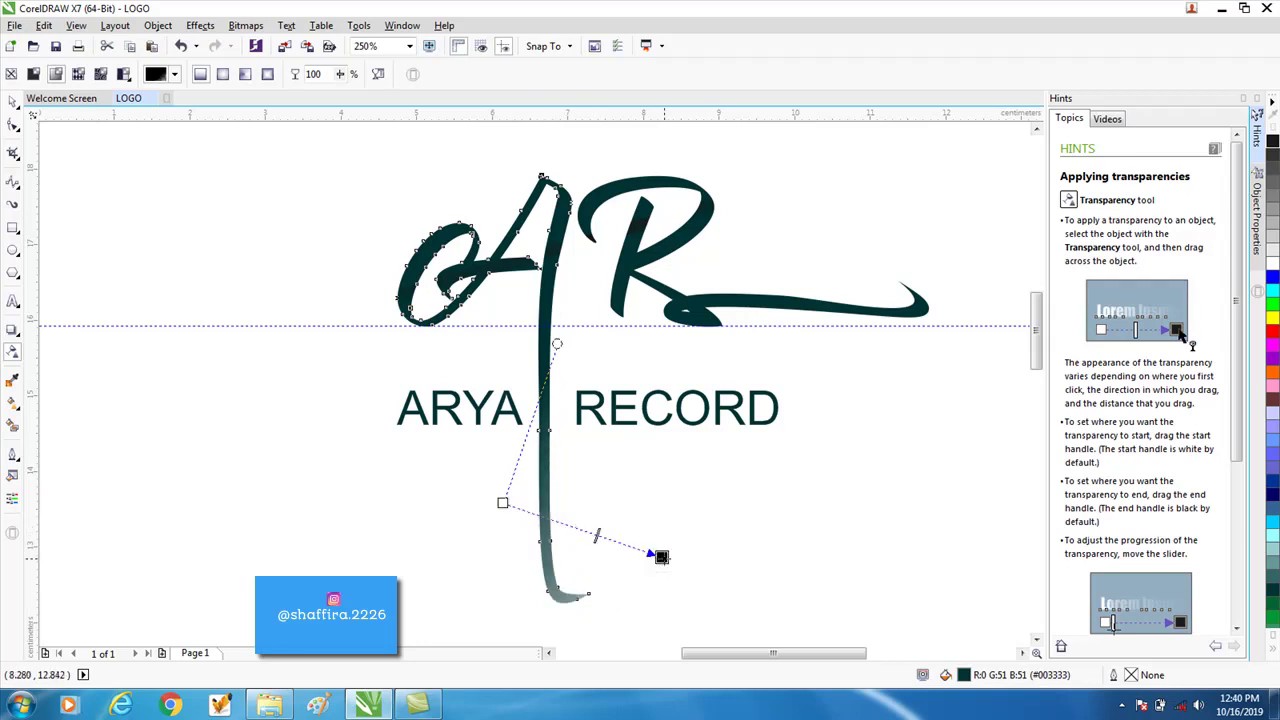
{"action": "left_click", "coordinate": [503, 503]}
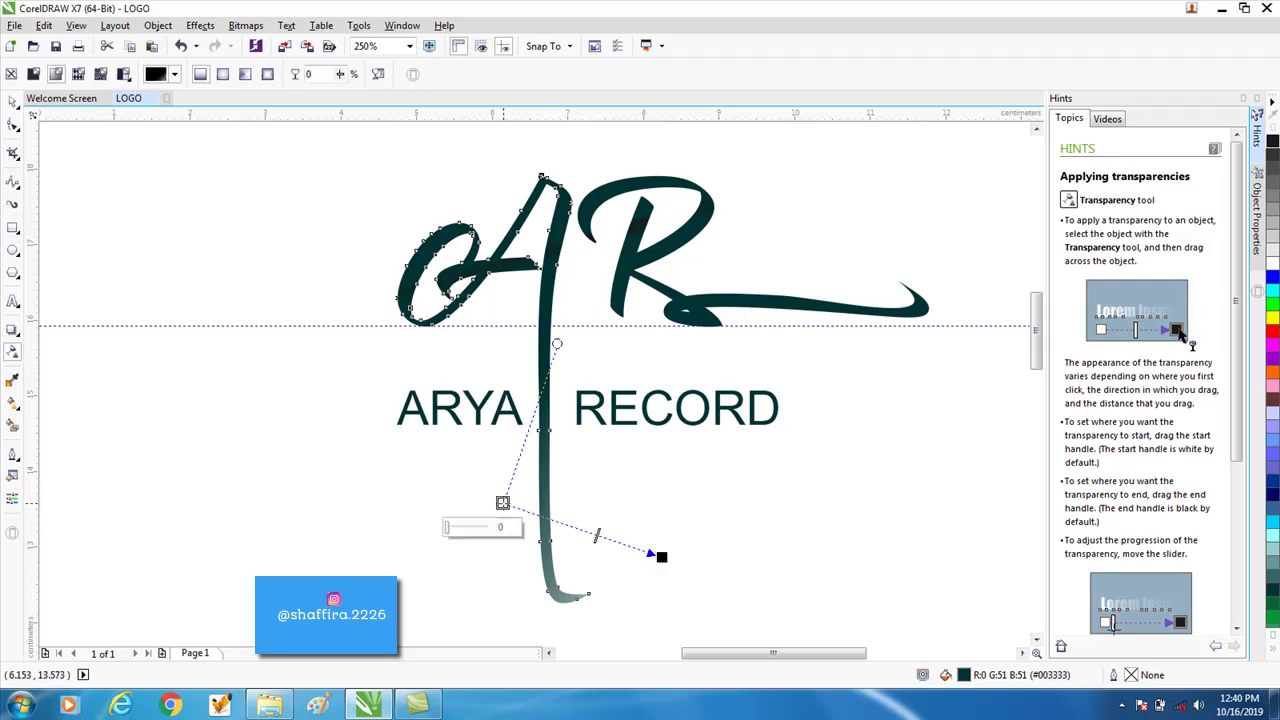
{"action": "left_click", "coordinate": [432, 531]}
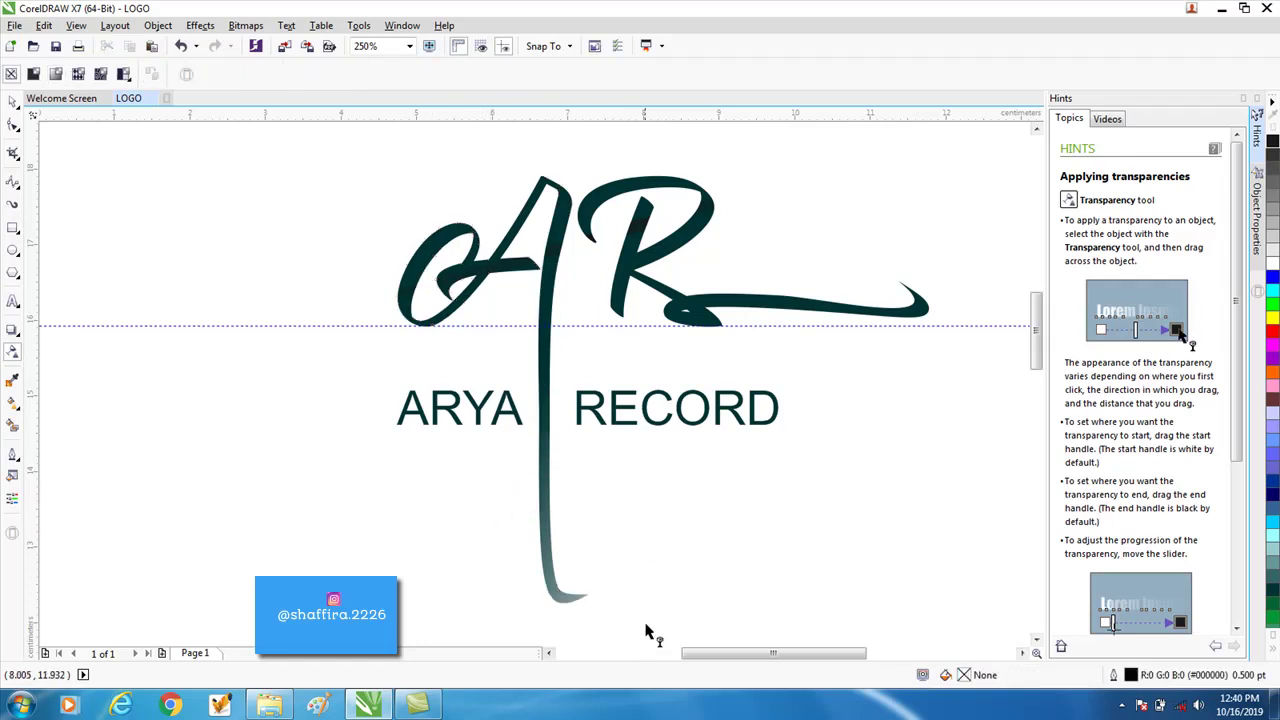
Step: Apply a linear gradient transparency to the letter R so it fades from the loop at its foot toward the swash tip
{"action": "scroll", "coordinate": [660, 553], "scroll_direction": "down", "scroll_amount": 2}
{"action": "scroll", "coordinate": [664, 520], "scroll_direction": "up", "scroll_amount": 2}
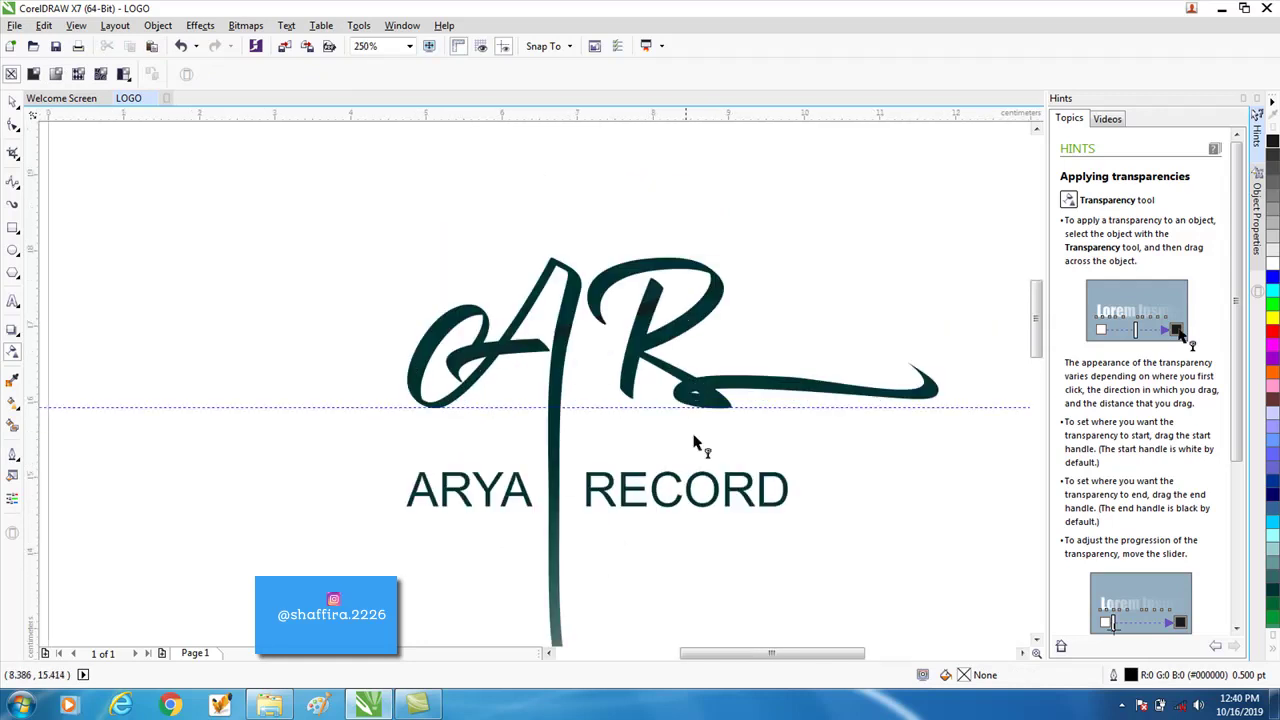
{"action": "left_click_drag", "start_coordinate": [866, 385], "coordinate": [908, 557]}
{"action": "left_click_drag", "start_coordinate": [694, 391], "coordinate": [943, 457]}
{"action": "scroll", "coordinate": [945, 457], "scroll_direction": "down", "scroll_amount": 2}
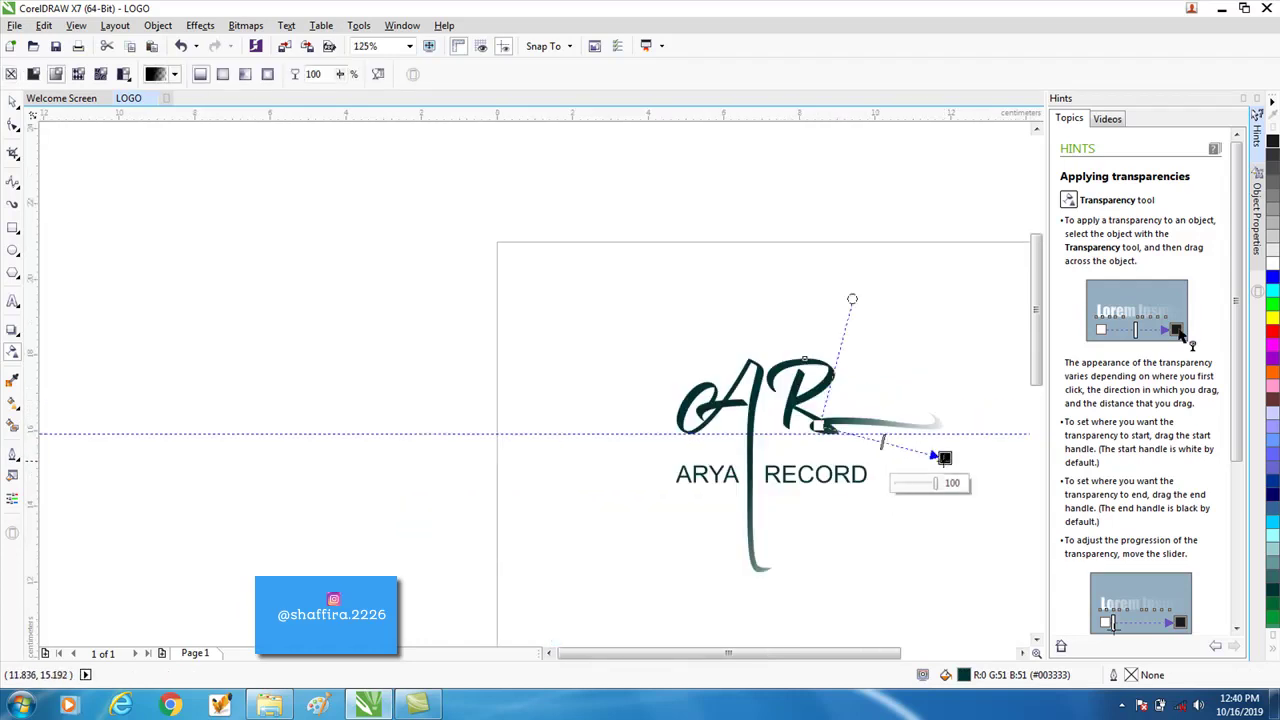
Step: Adjust the R's transparency gradient to start just above the foot loop and end farther beyond the swash tip, and deselect it
{"action": "left_click_drag", "start_coordinate": [820, 427], "coordinate": [850, 400]}
{"action": "left_click_drag", "start_coordinate": [947, 461], "coordinate": [1015, 483]}
{"action": "left_click", "coordinate": [900, 540]}
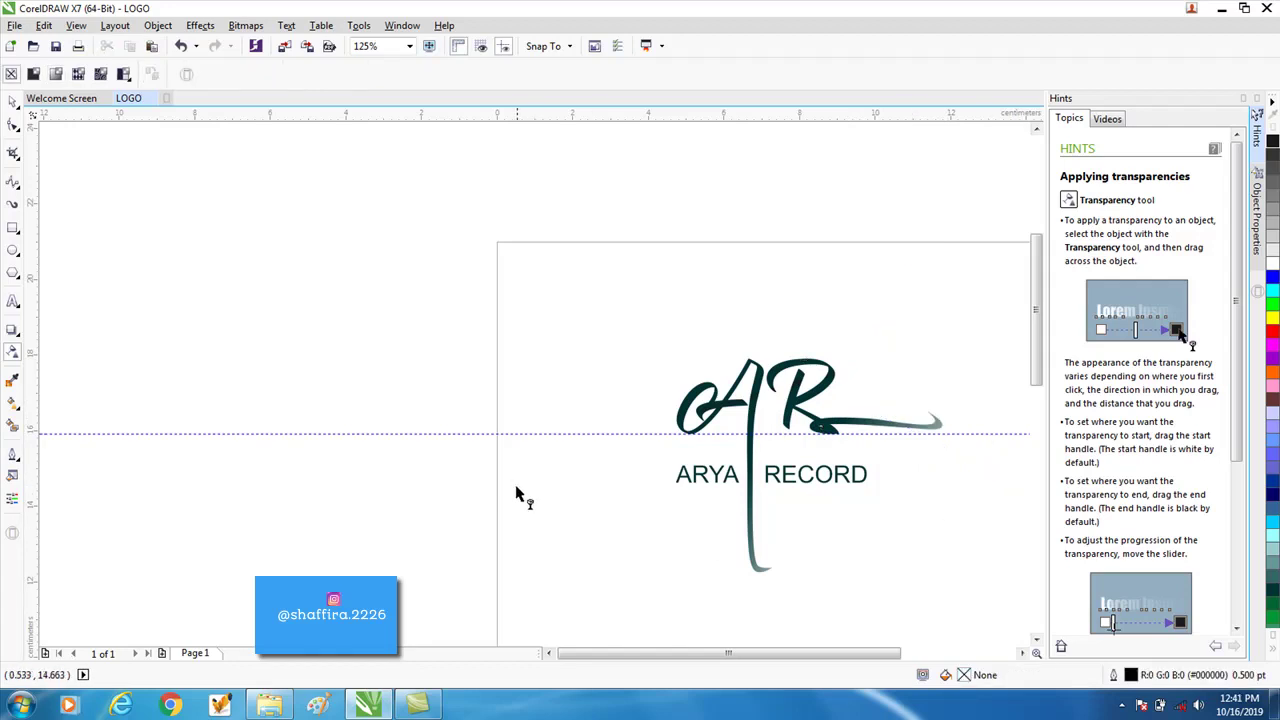
Step: Draw a thin rectangle about 5.74 cm wide across the words ARYA RECORD and reduce its height to about 0.106 cm
{"action": "left_click", "coordinate": [12, 113]}
{"action": "scroll", "coordinate": [800, 480], "scroll_direction": "up", "scroll_amount": 2}
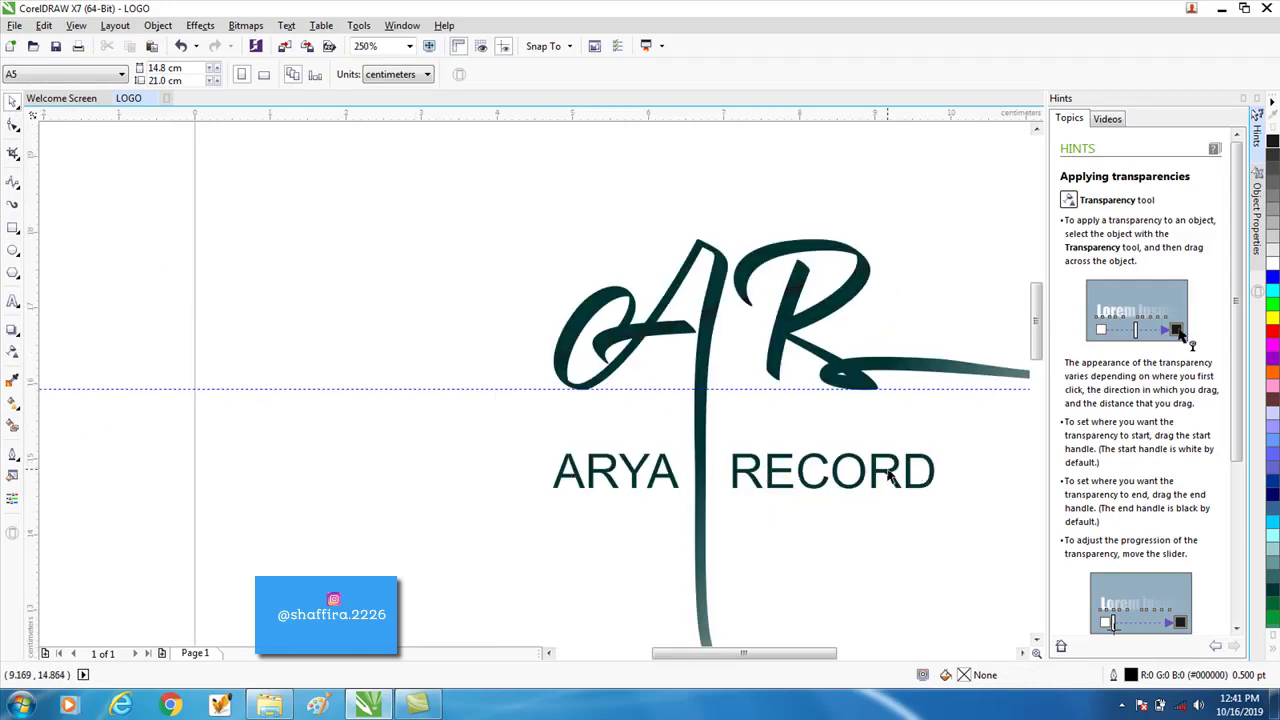
{"action": "left_click", "coordinate": [13, 228]}
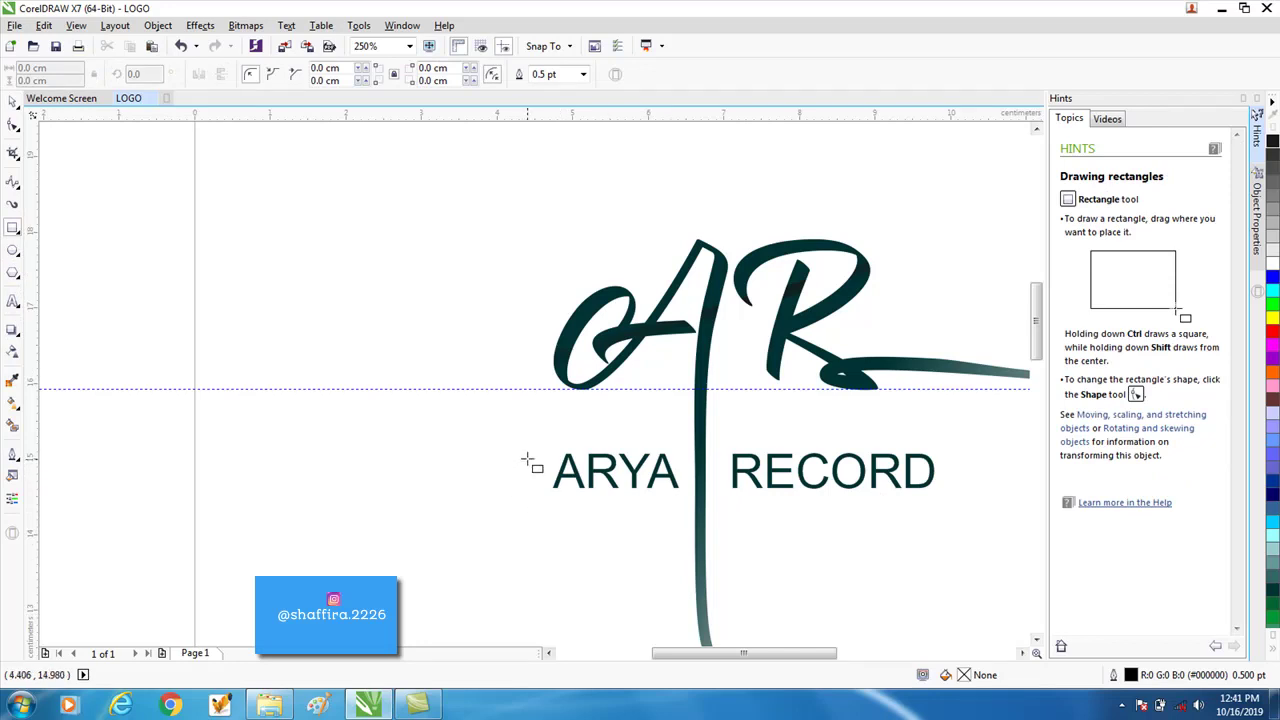
{"action": "left_click_drag", "start_coordinate": [527, 455], "coordinate": [959, 479]}
{"action": "key", "text": "ctrl+z"}
{"action": "left_click", "coordinate": [13, 101]}
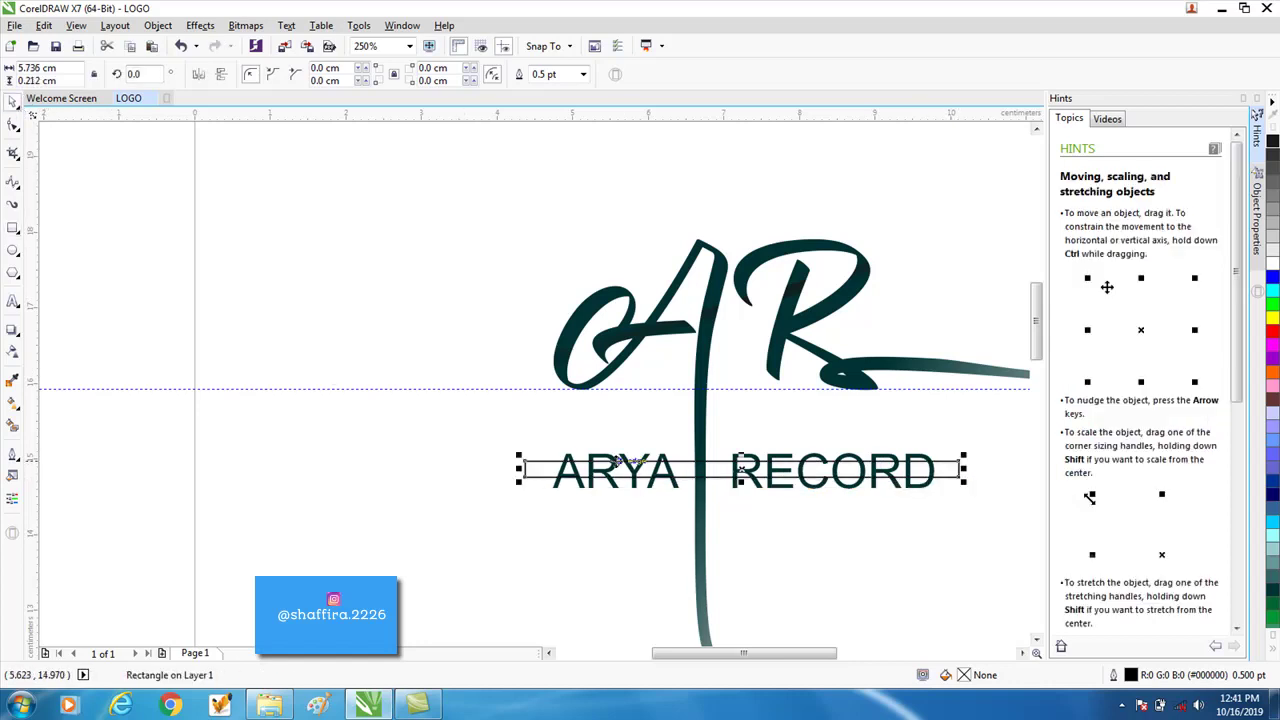
{"action": "scroll", "coordinate": [598, 478], "scroll_direction": "up", "scroll_amount": 2}
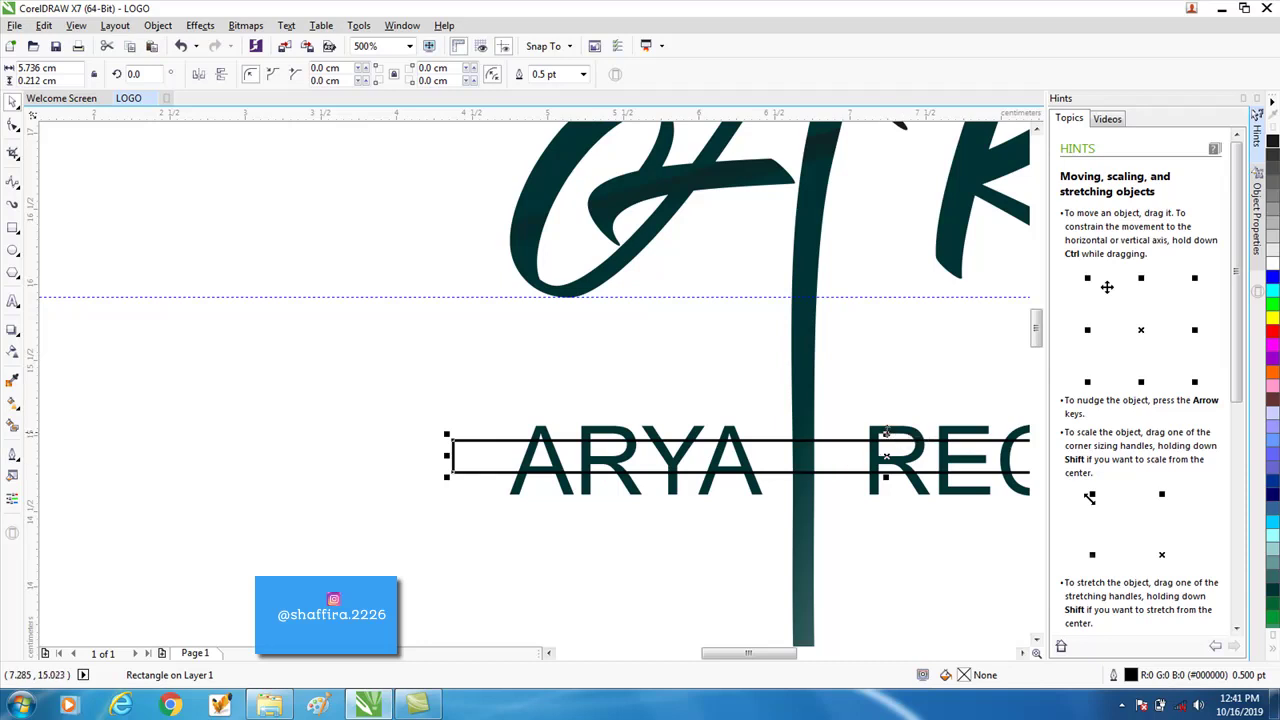
{"action": "left_click_drag", "start_coordinate": [886, 436], "coordinate": [727, 453]}
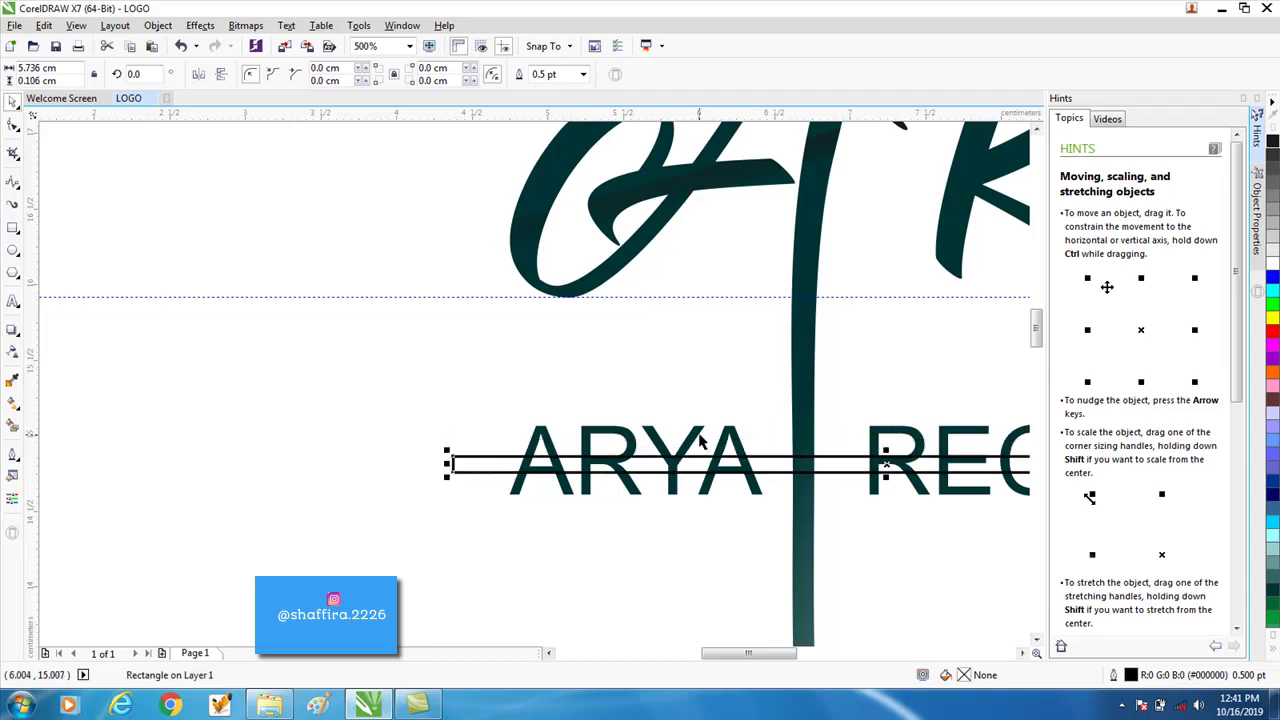
Step: Intersect the thin rectangle with the word ARYA to create a strip through its letters, and deselect it
{"action": "left_click", "coordinate": [698, 434], "text": "shift"}
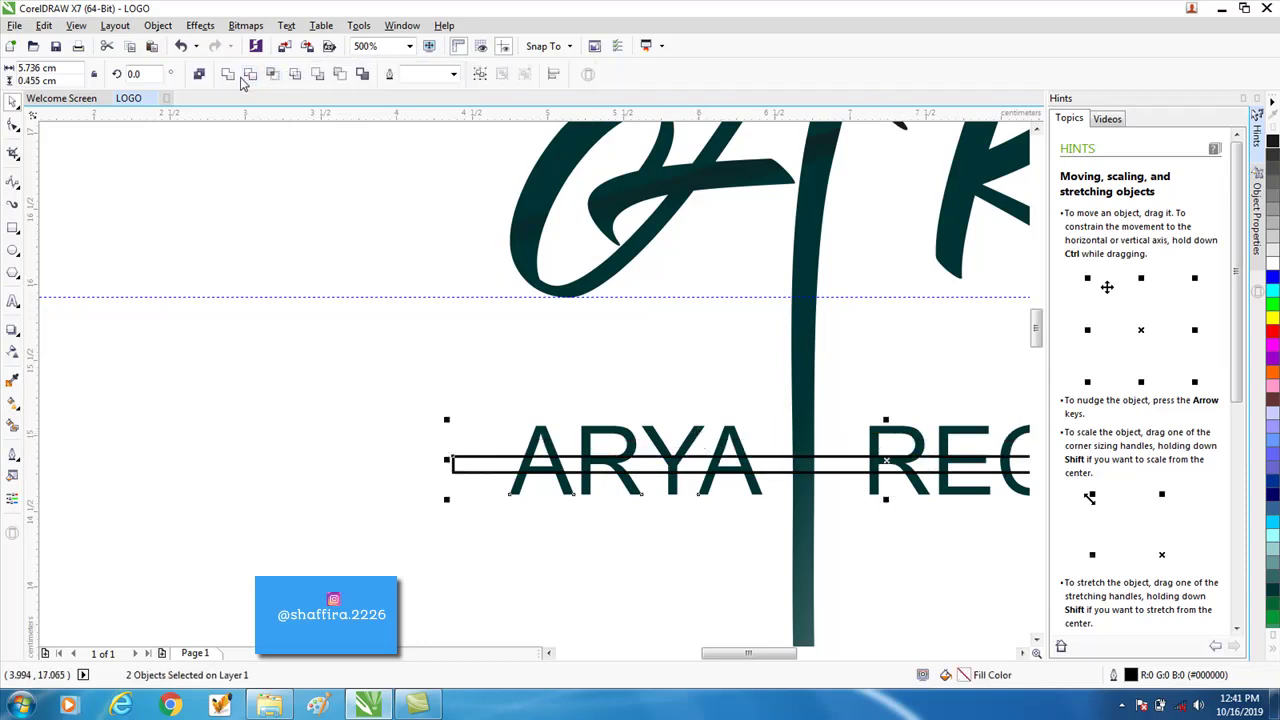
{"action": "left_click", "coordinate": [272, 74]}
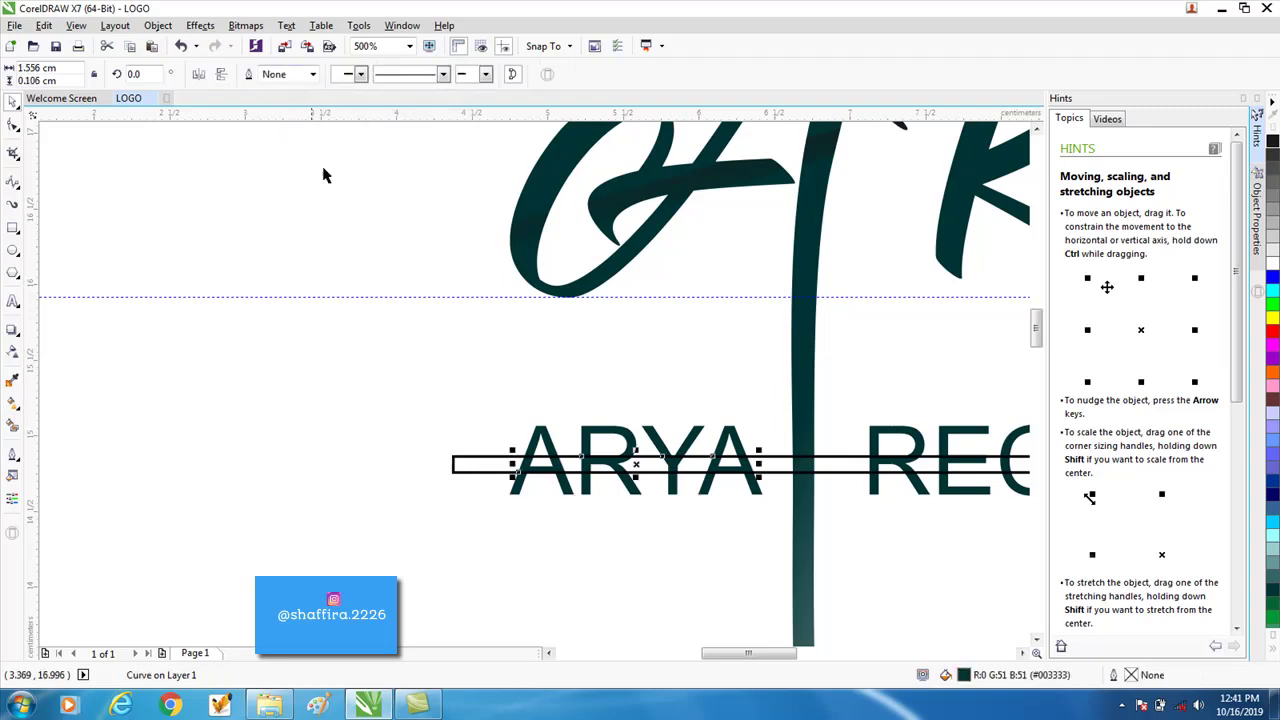
{"action": "left_click", "coordinate": [918, 560]}
Step: Intersect the thin rectangle with the word RECORD and delete the rectangle
{"action": "left_click", "coordinate": [866, 466]}
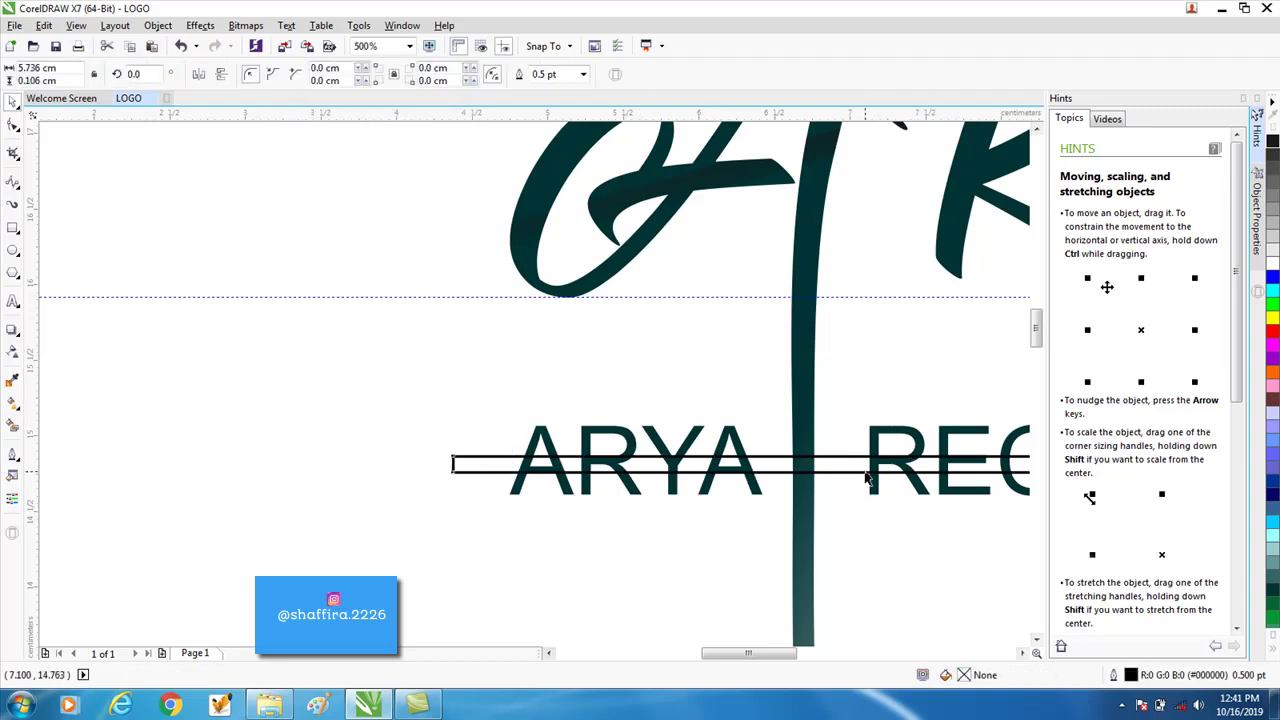
{"action": "left_click", "coordinate": [888, 428], "text": "shift"}
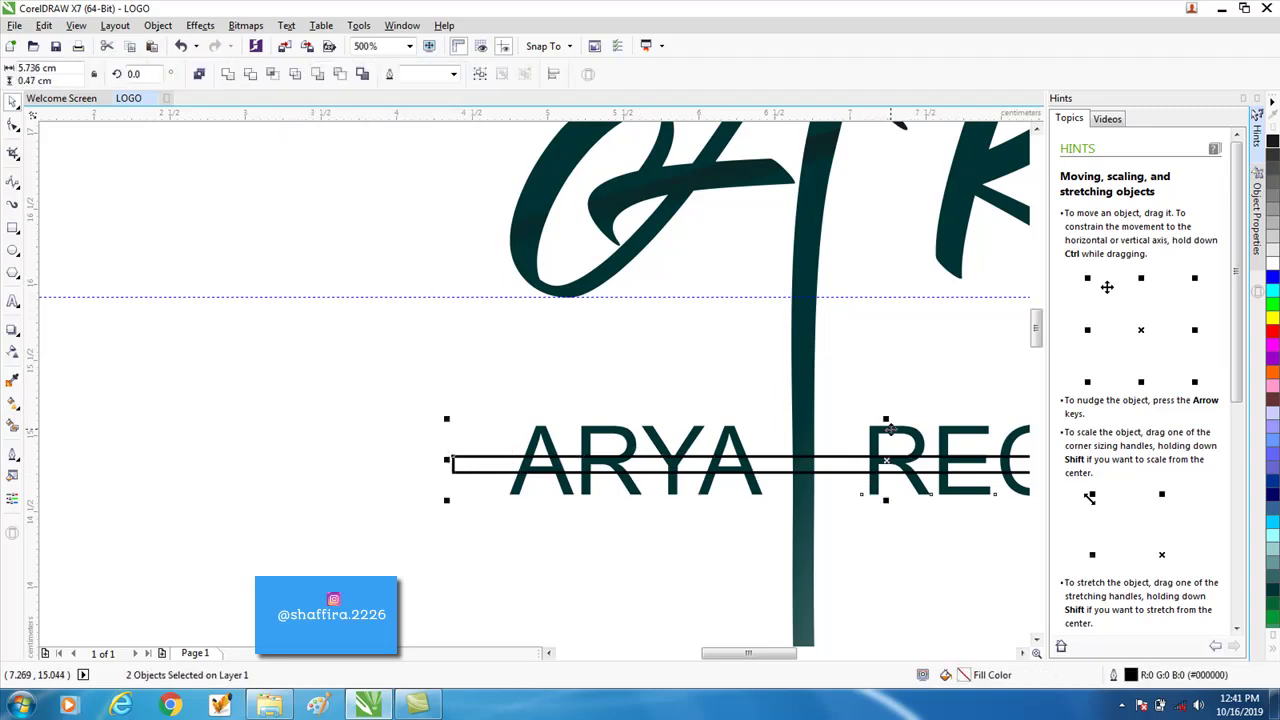
{"action": "left_click", "coordinate": [271, 76]}
{"action": "left_click", "coordinate": [323, 186]}
{"action": "left_click", "coordinate": [767, 470]}
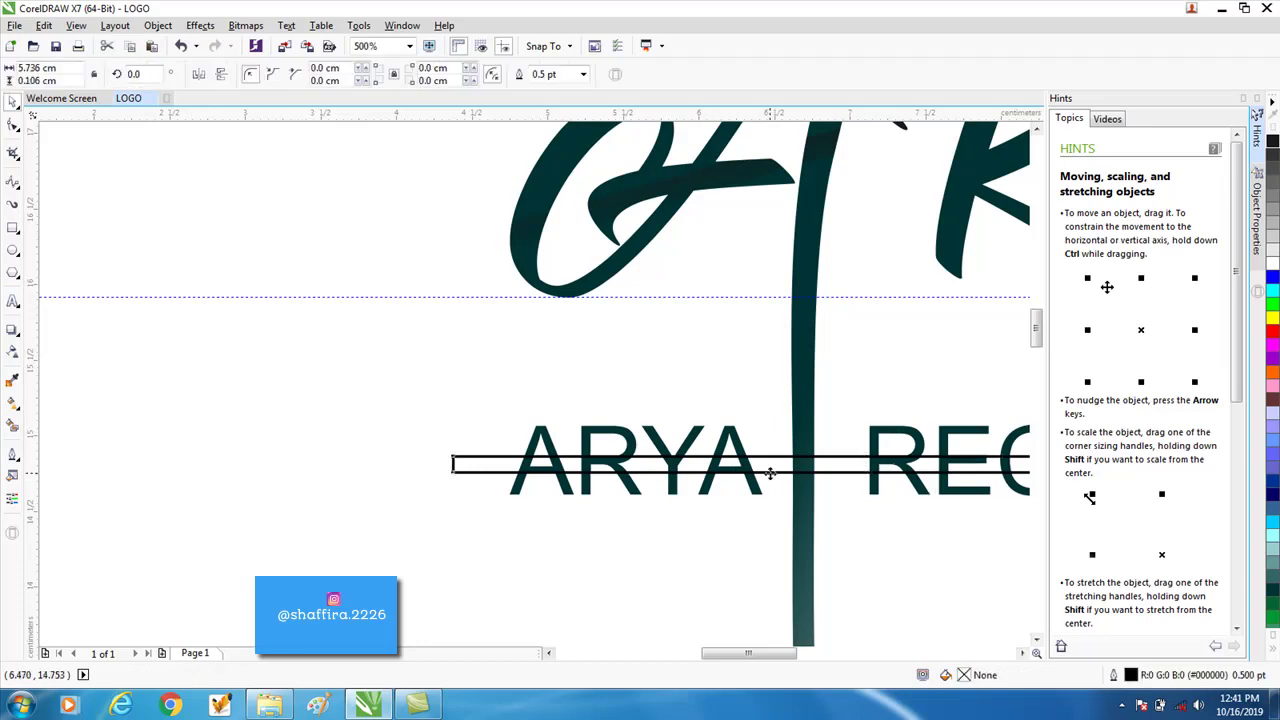
{"action": "key", "text": "Delete"}
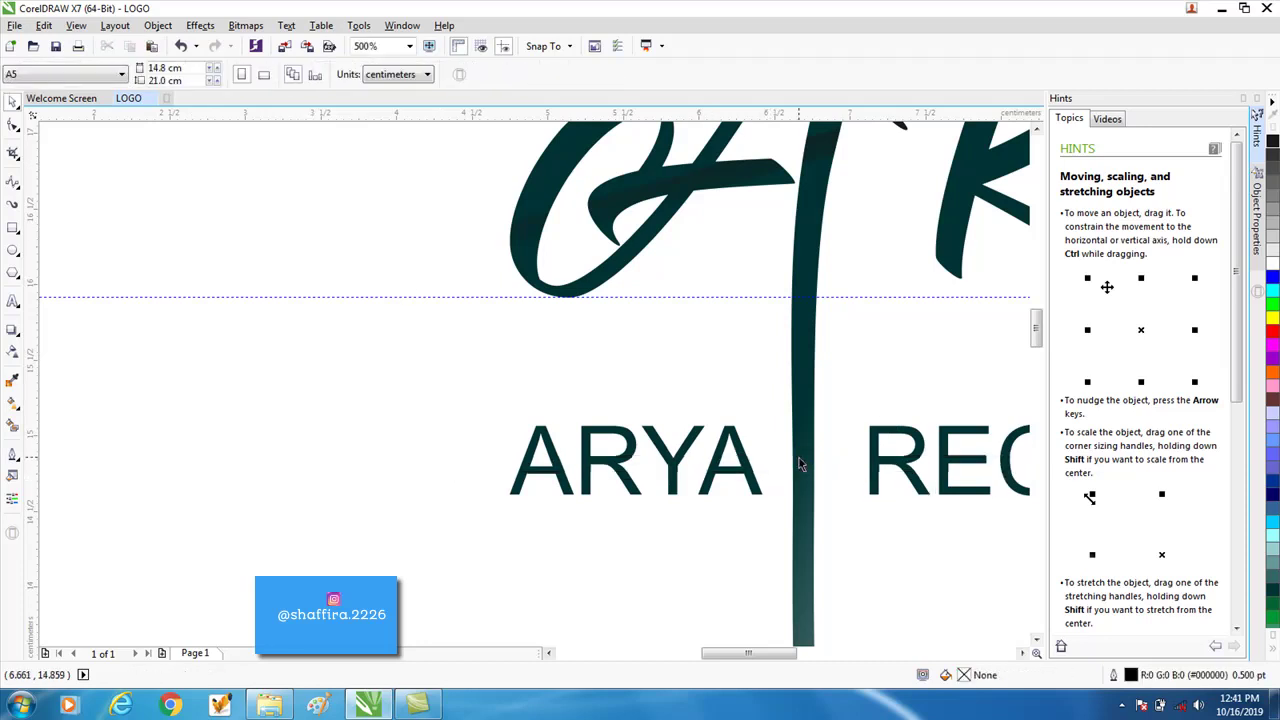
Step: Fill the intersected strips on ARYA and RECORD with white and deselect them
{"action": "left_click", "coordinate": [668, 478]}
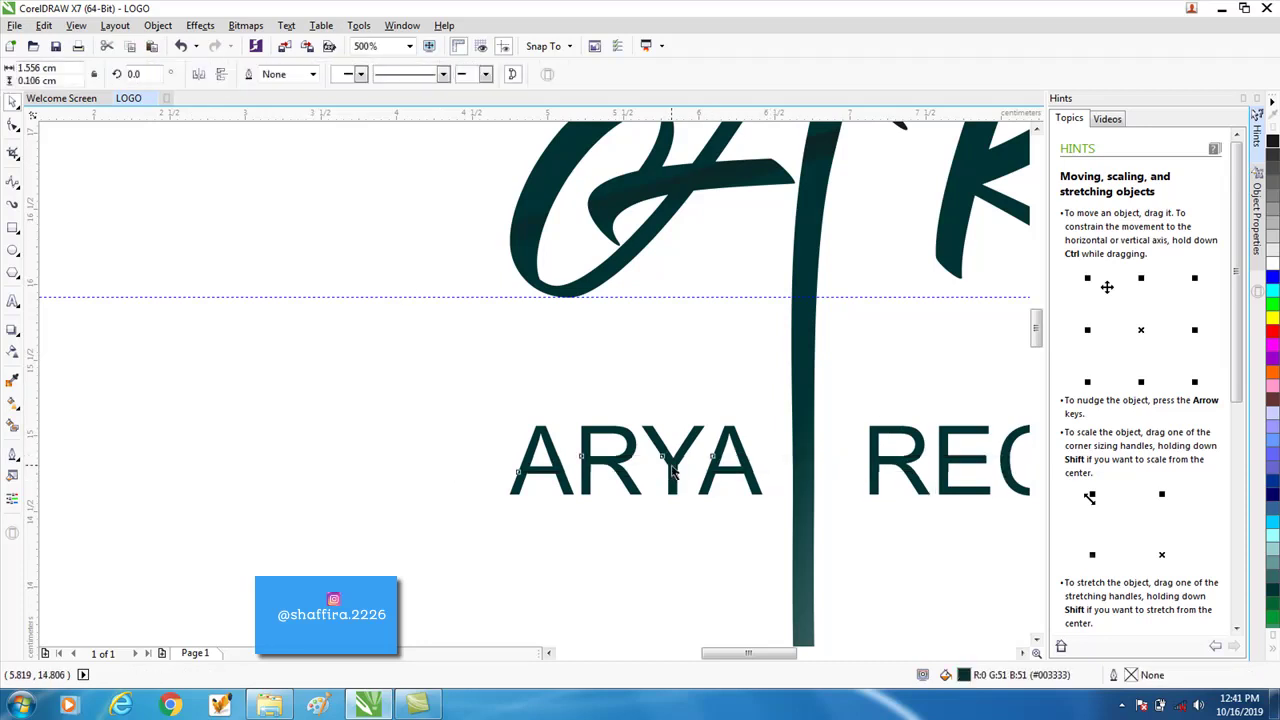
{"action": "left_click", "coordinate": [908, 464], "text": "shift"}
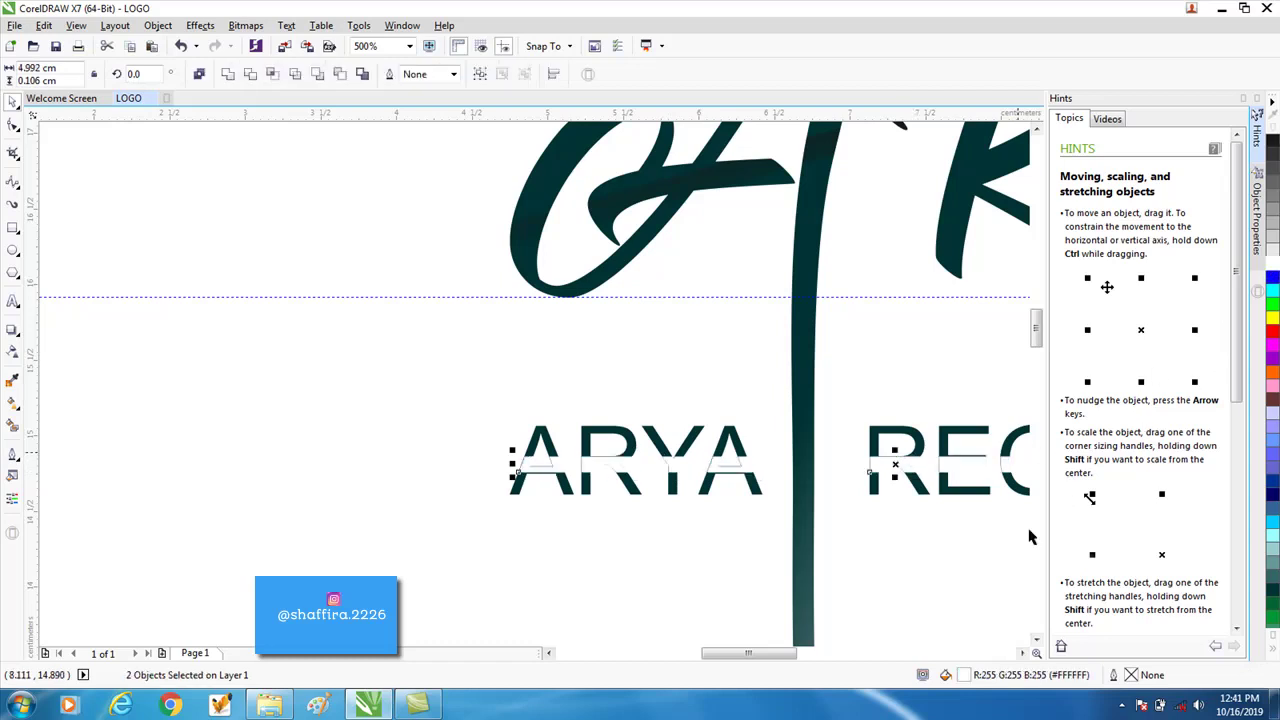
{"action": "left_click", "coordinate": [946, 557]}
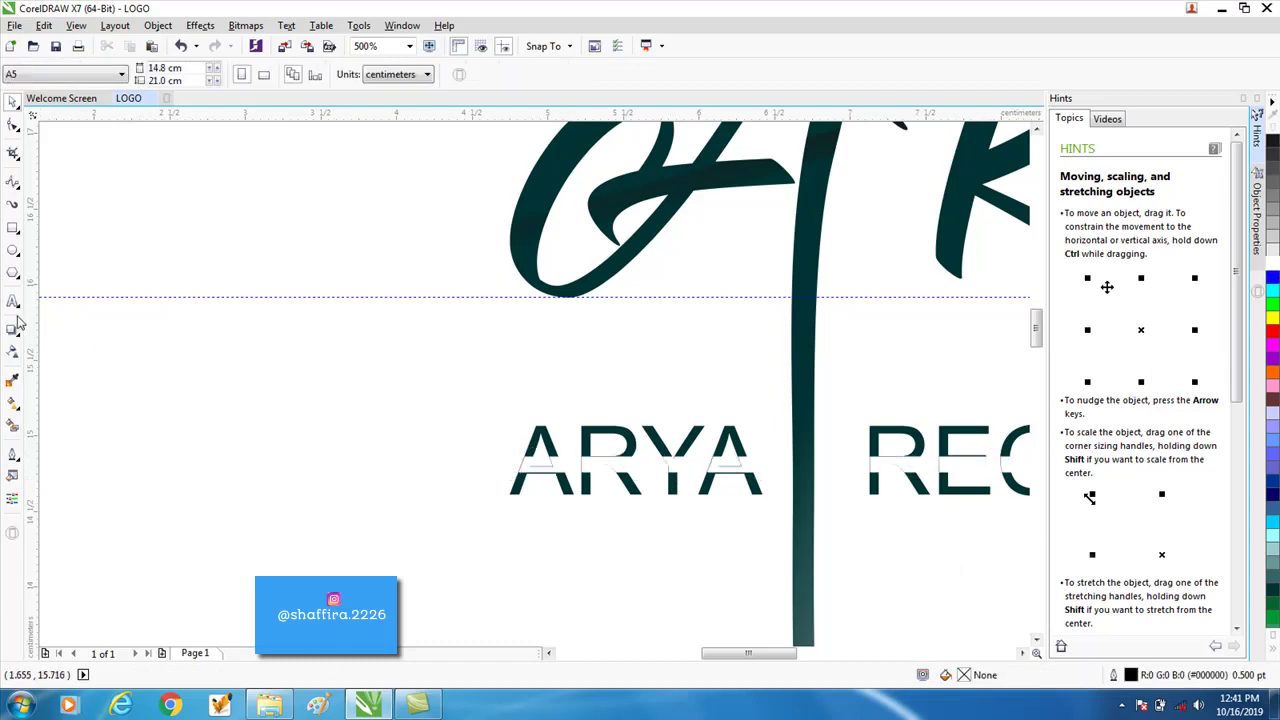
Step: Apply a linear gradient transparency to ARYA's white strip, starting above the A's left curve and fading toward the lower left, and deselect it
{"action": "left_click", "coordinate": [13, 350]}
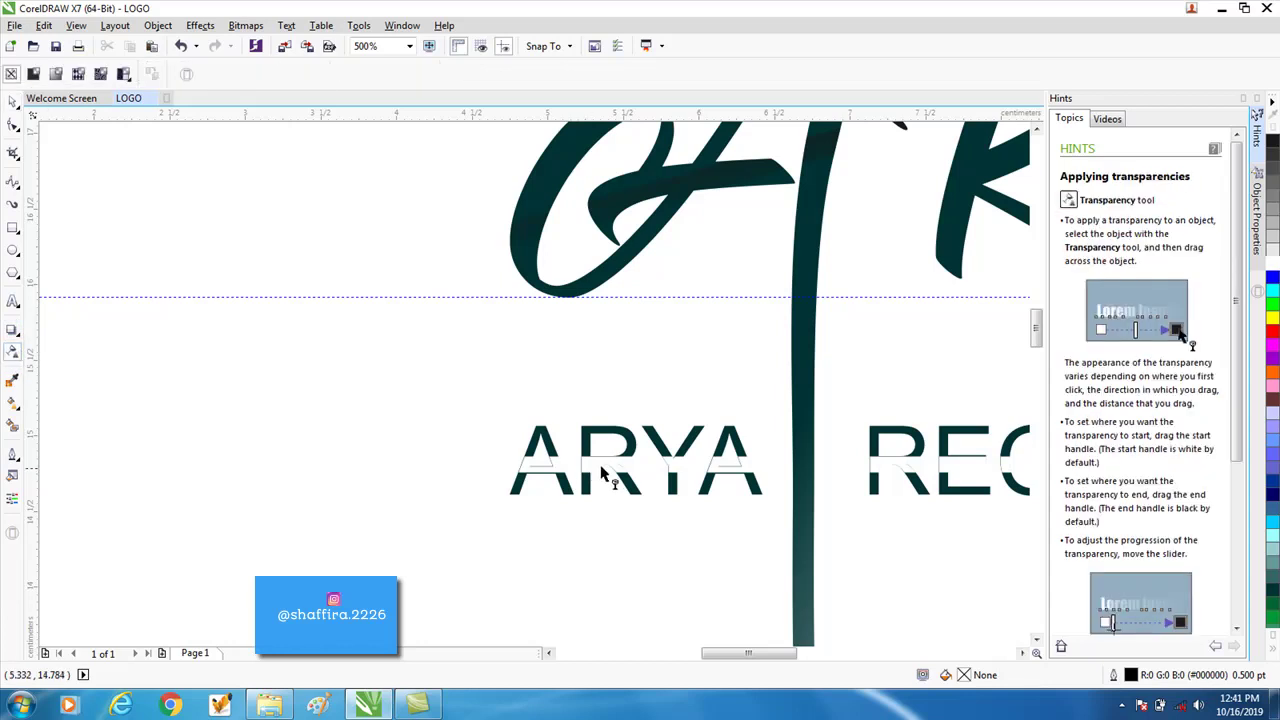
{"action": "left_click_drag", "start_coordinate": [616, 463], "coordinate": [300, 457]}
{"action": "scroll", "coordinate": [510, 560], "scroll_direction": "down", "scroll_amount": 1}
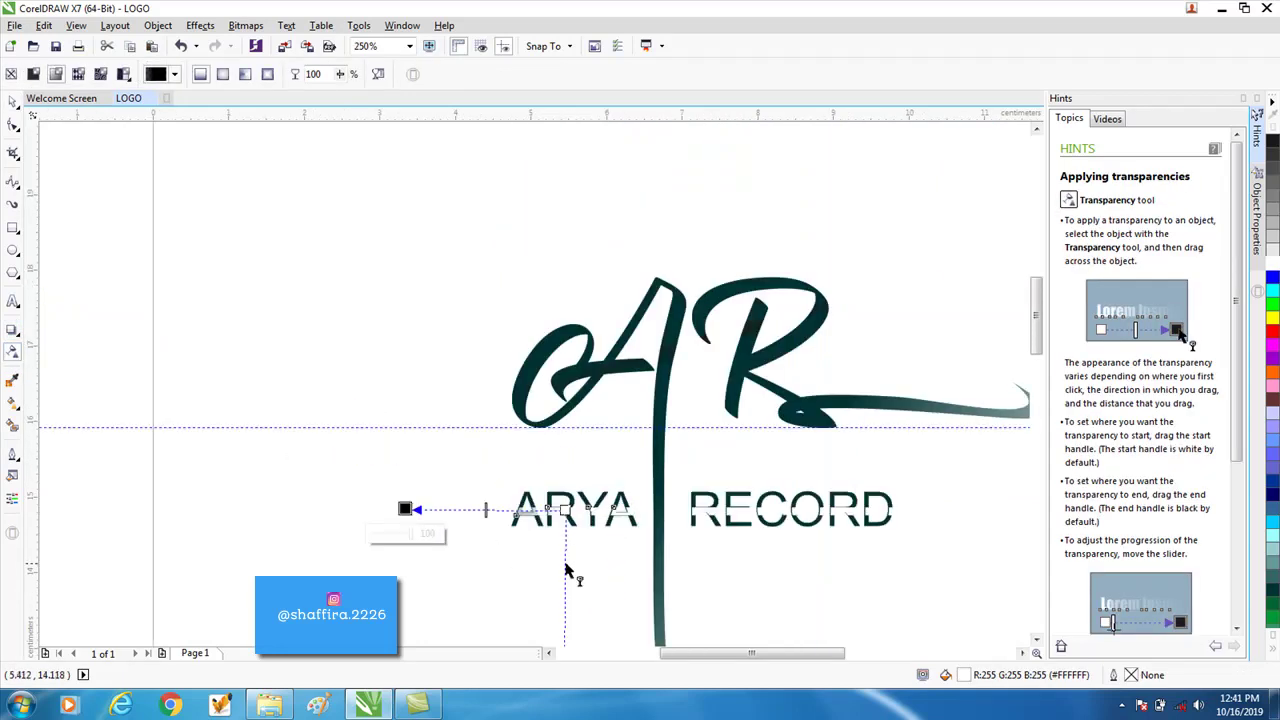
{"action": "left_click_drag", "start_coordinate": [565, 509], "coordinate": [535, 293]}
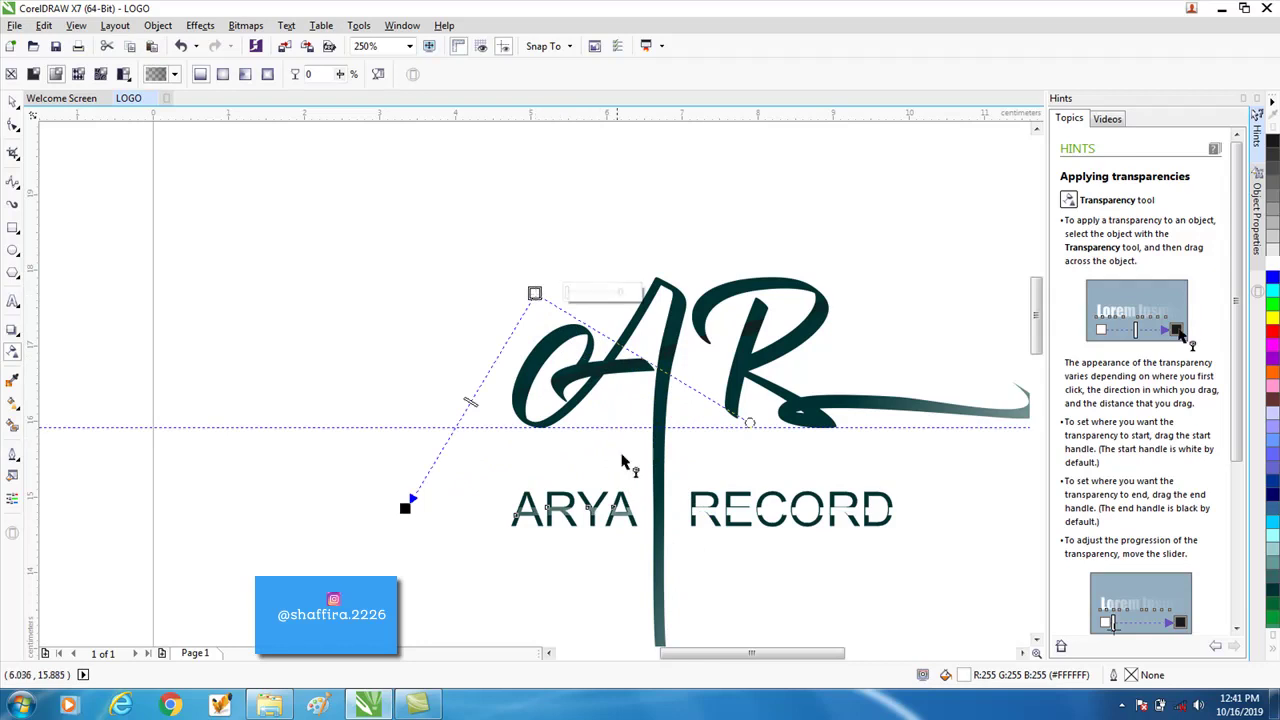
{"action": "left_click", "coordinate": [791, 614]}
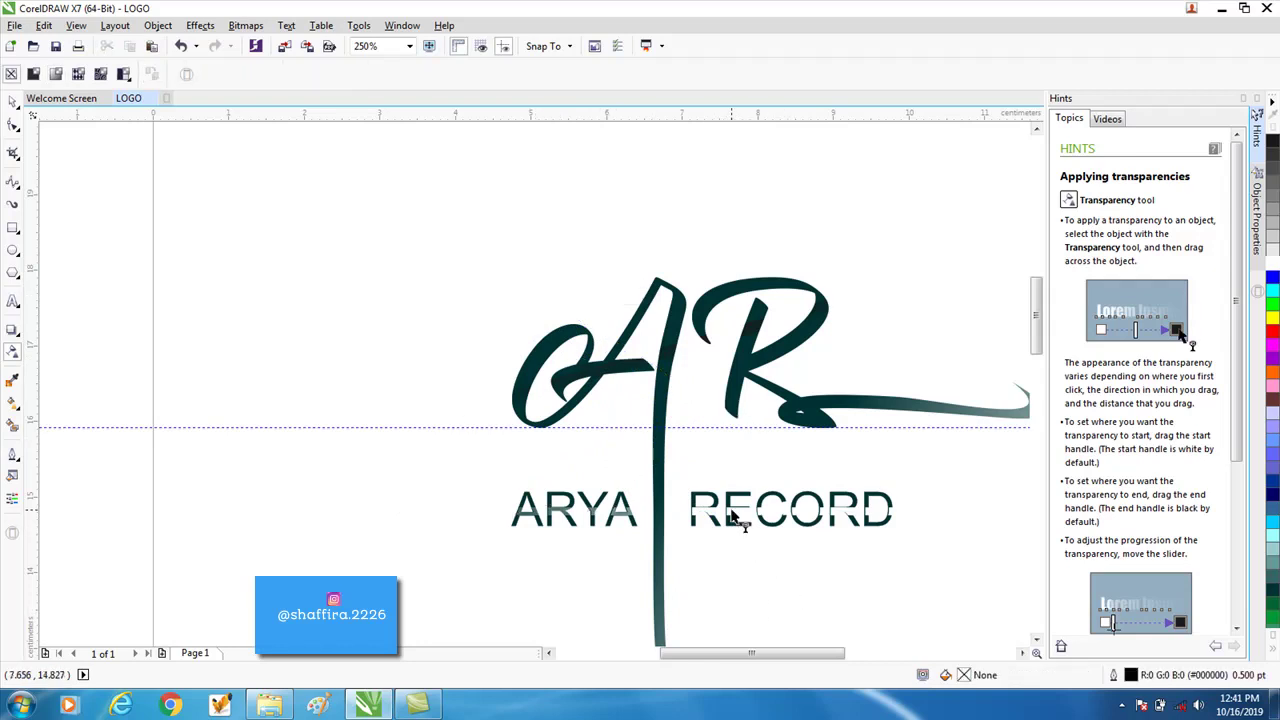
Step: Apply a linear gradient transparency to RECORD's white strip, running from above the R's swash diagonally down to the A's stem, and deselect it
{"action": "left_click", "coordinate": [745, 520]}
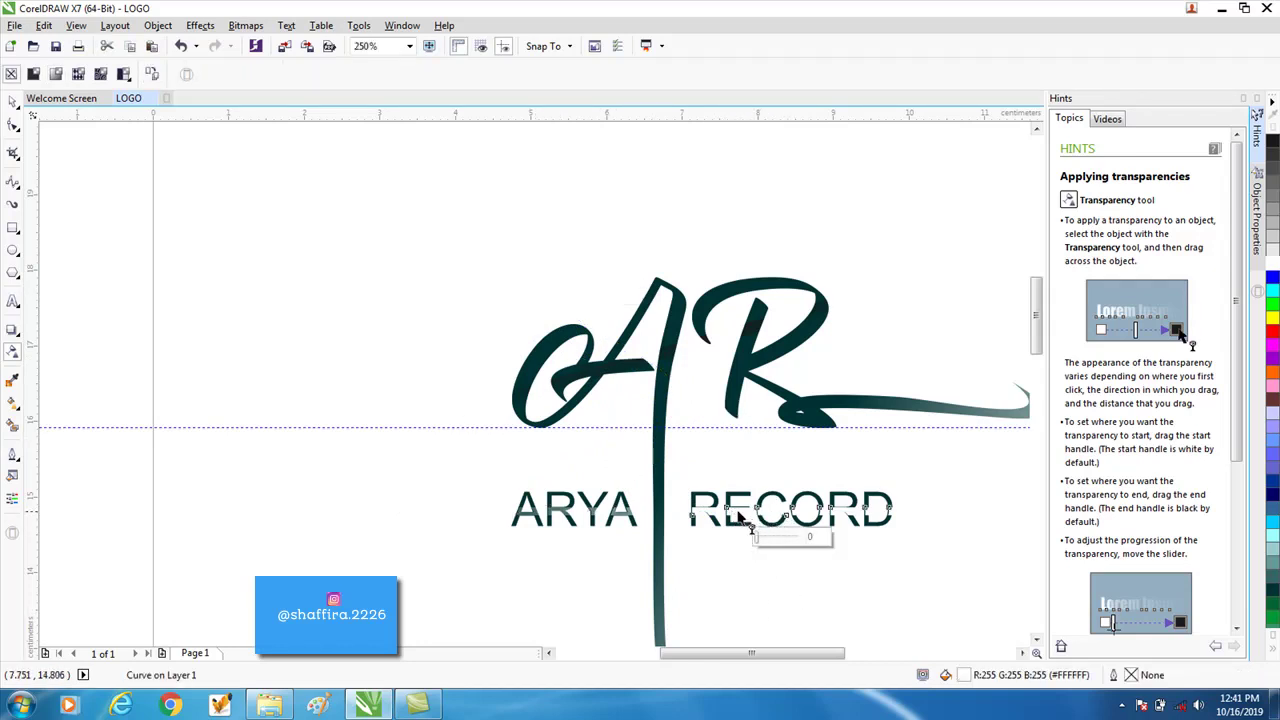
{"action": "left_click_drag", "start_coordinate": [733, 515], "coordinate": [637, 639]}
{"action": "left_click_drag", "start_coordinate": [731, 512], "coordinate": [907, 307]}
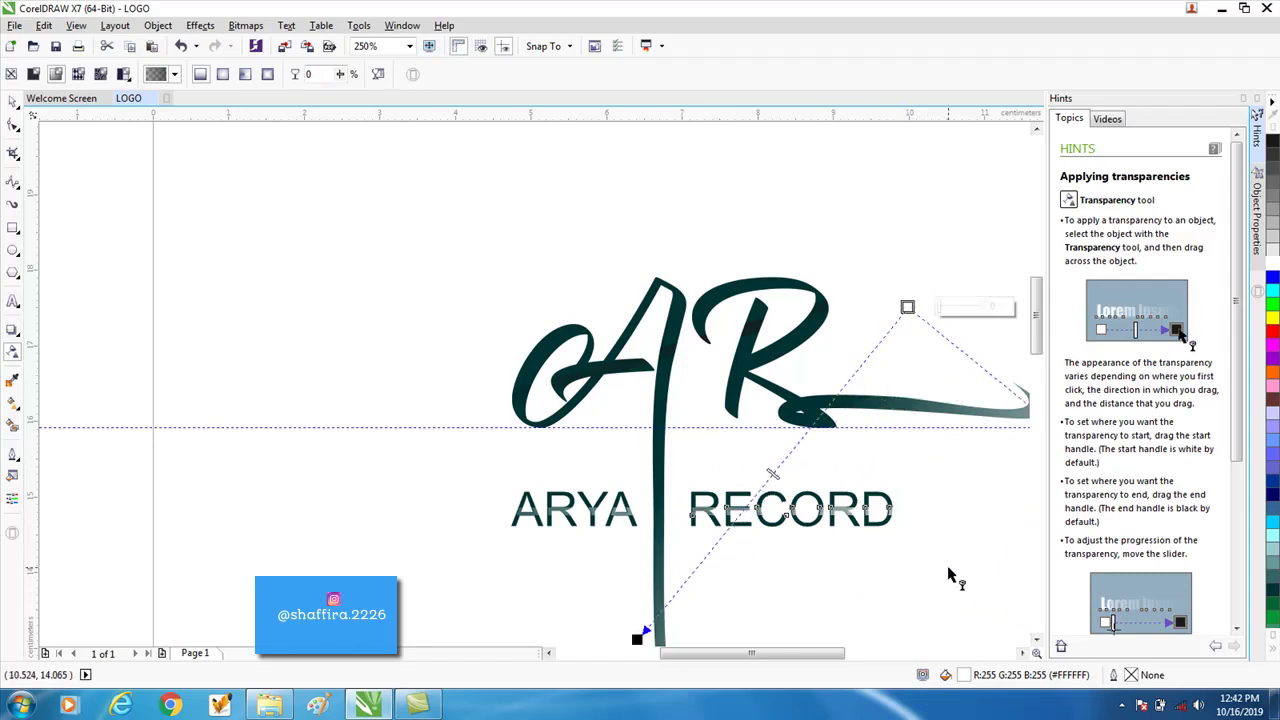
{"action": "key", "text": "Escape"}
Step: Delete the horizontal guideline running along the base of the AR lettering
{"action": "scroll", "coordinate": [700, 608], "scroll_direction": "down", "scroll_amount": 2}
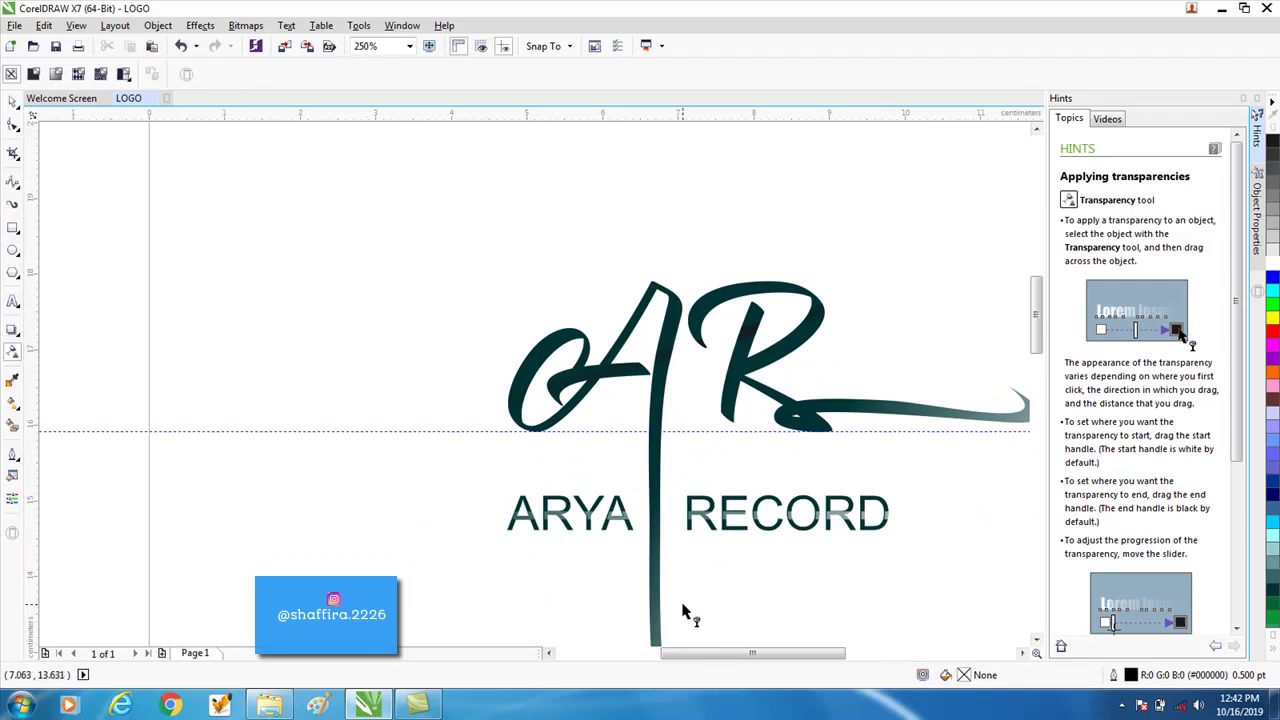
{"action": "scroll", "coordinate": [683, 612], "scroll_direction": "down", "scroll_amount": 2}
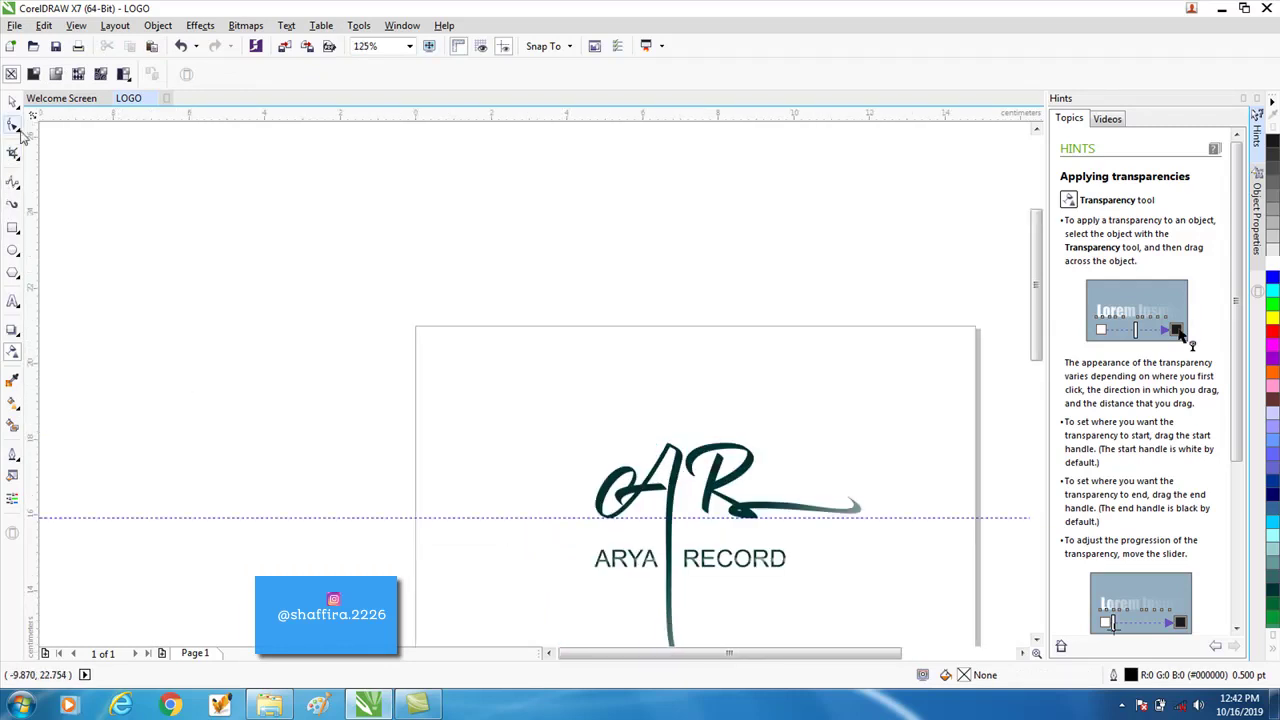
{"action": "left_click", "coordinate": [1036, 644]}
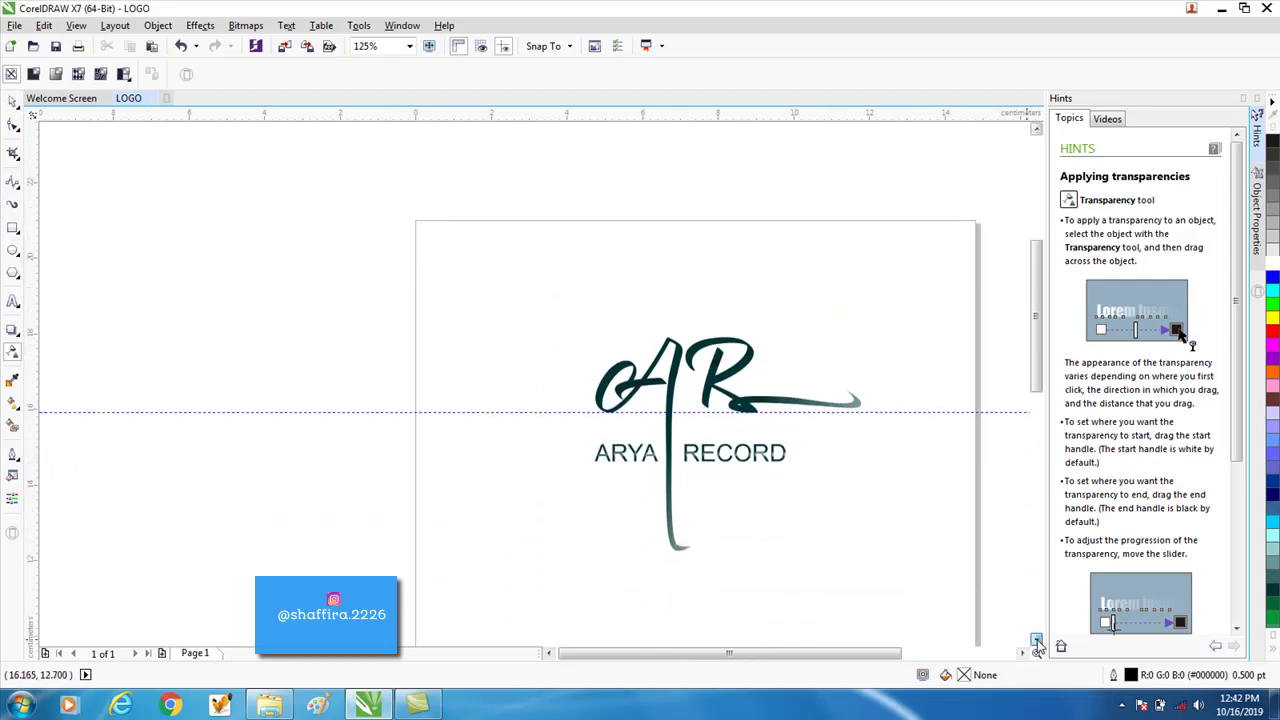
{"action": "left_click", "coordinate": [1036, 642]}
{"action": "scroll", "coordinate": [725, 423], "scroll_direction": "up", "scroll_amount": 2}
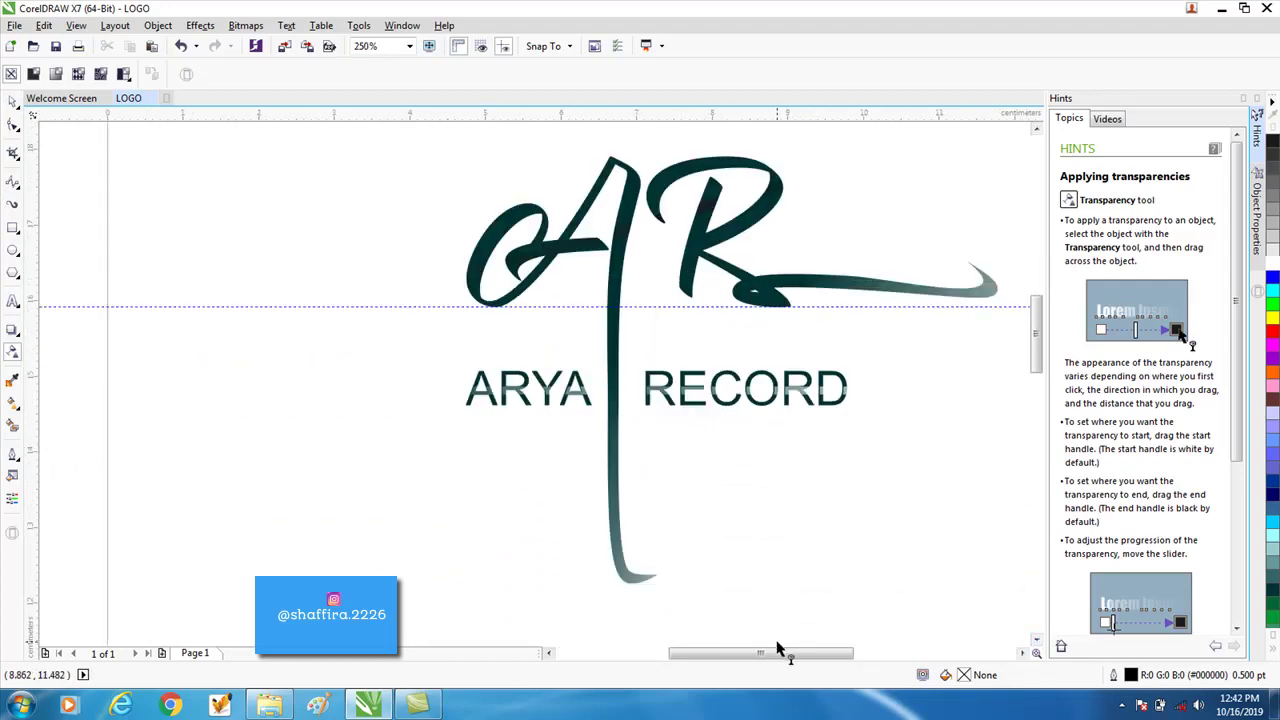
{"action": "left_click_drag", "start_coordinate": [778, 648], "coordinate": [792, 652]}
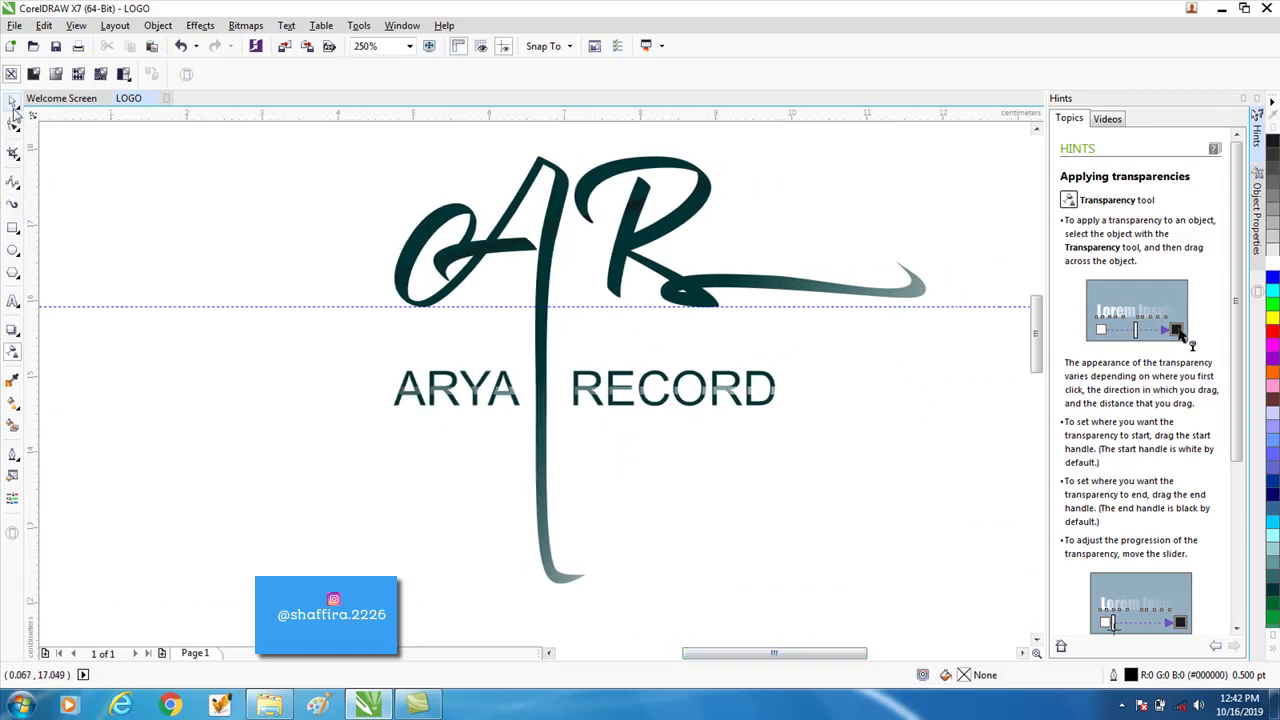
{"action": "left_click", "coordinate": [13, 104]}
{"action": "left_click", "coordinate": [218, 305]}
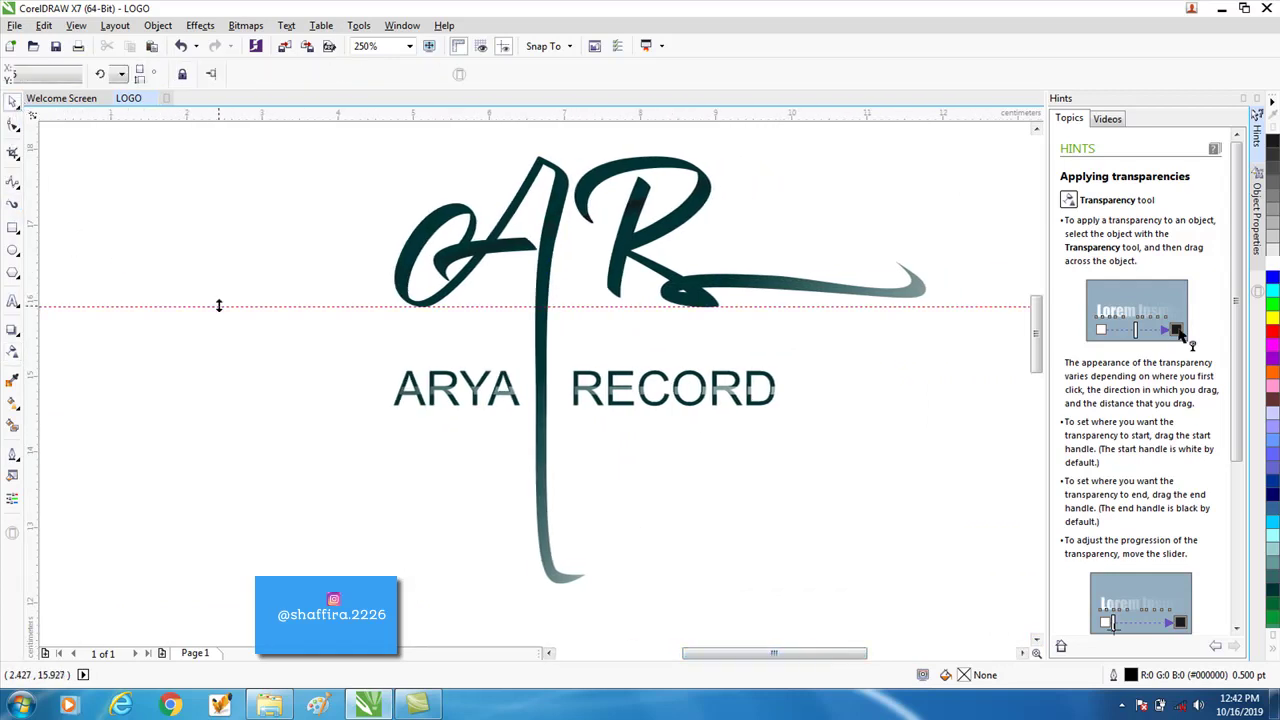
{"action": "key", "text": "Delete"}
{"action": "scroll", "coordinate": [230, 320], "scroll_direction": "down", "scroll_amount": 2}
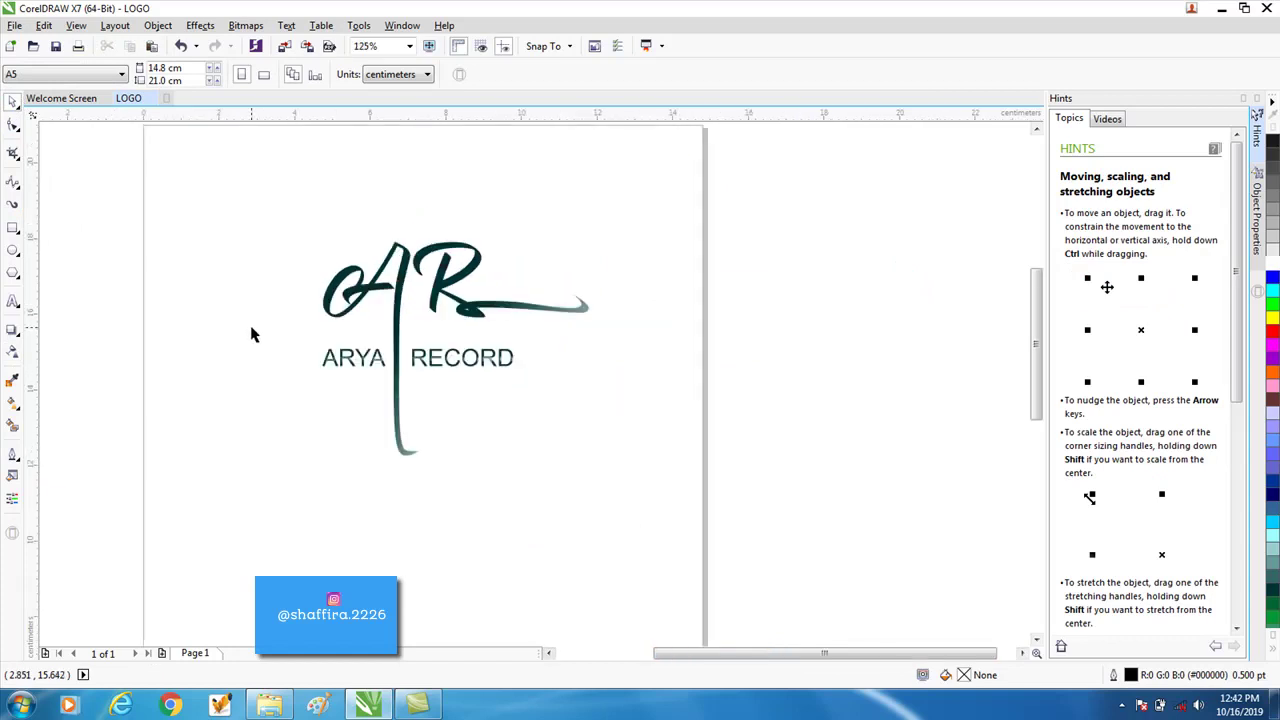
{"action": "scroll", "coordinate": [245, 330], "scroll_direction": "up", "scroll_amount": 2}
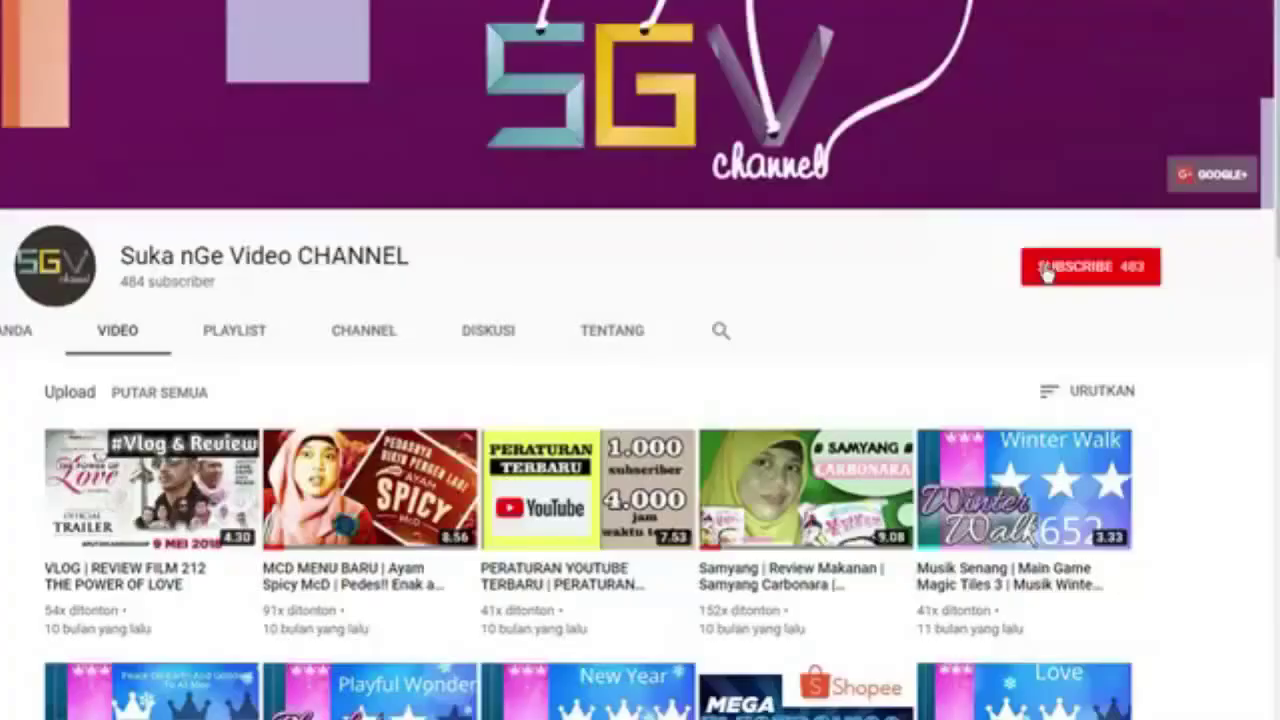
{"action": "left_click", "coordinate": [1044, 268]}
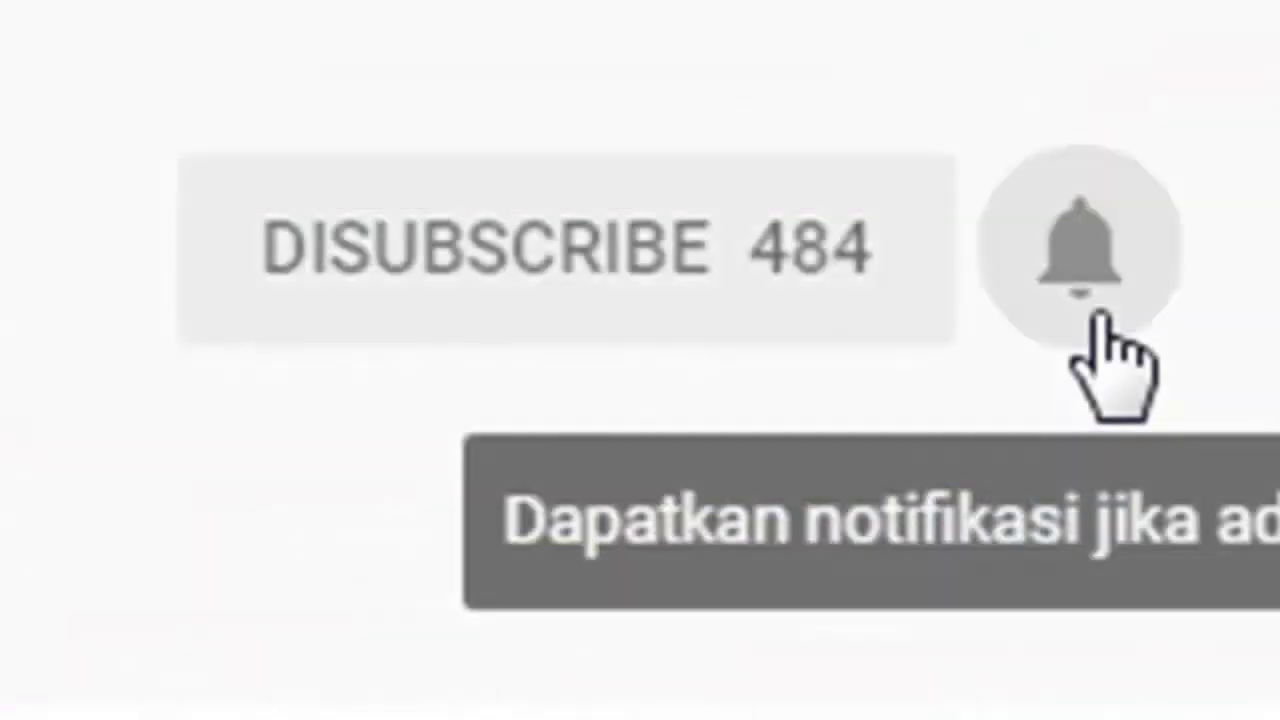